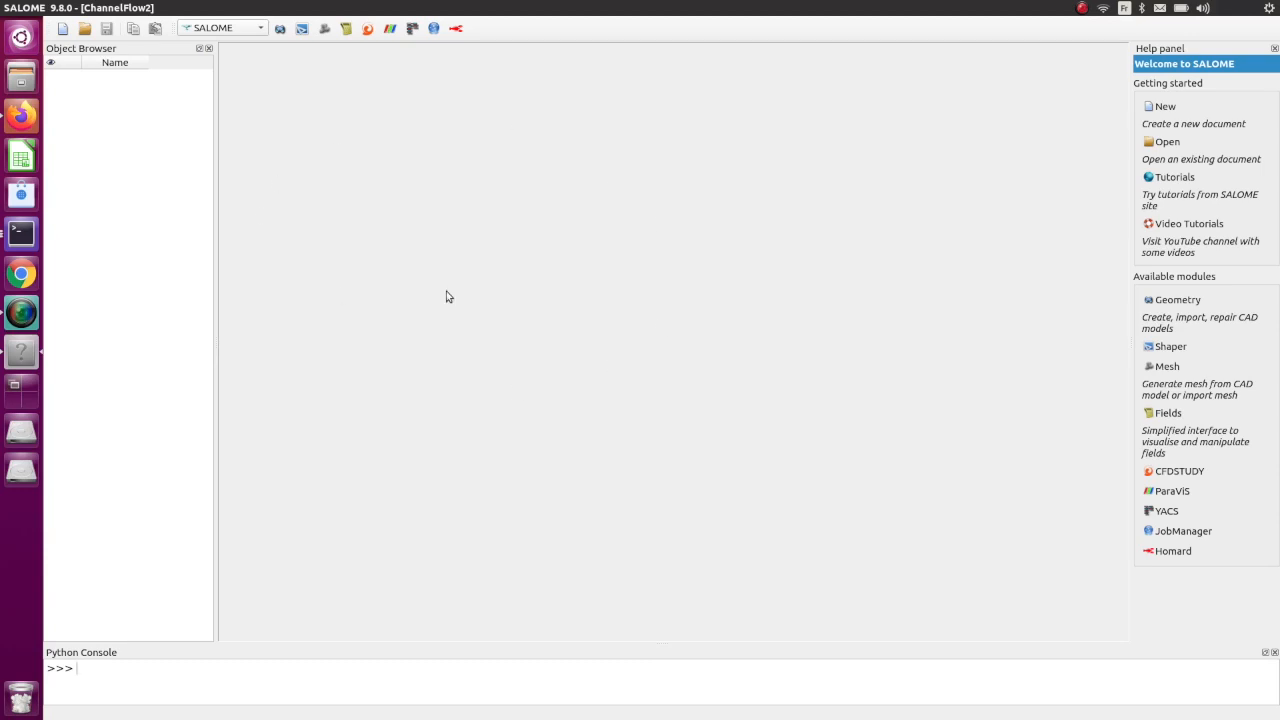
- Activate the CFDSTUDY module and switch to the Geometry module
left_click(367, 29)
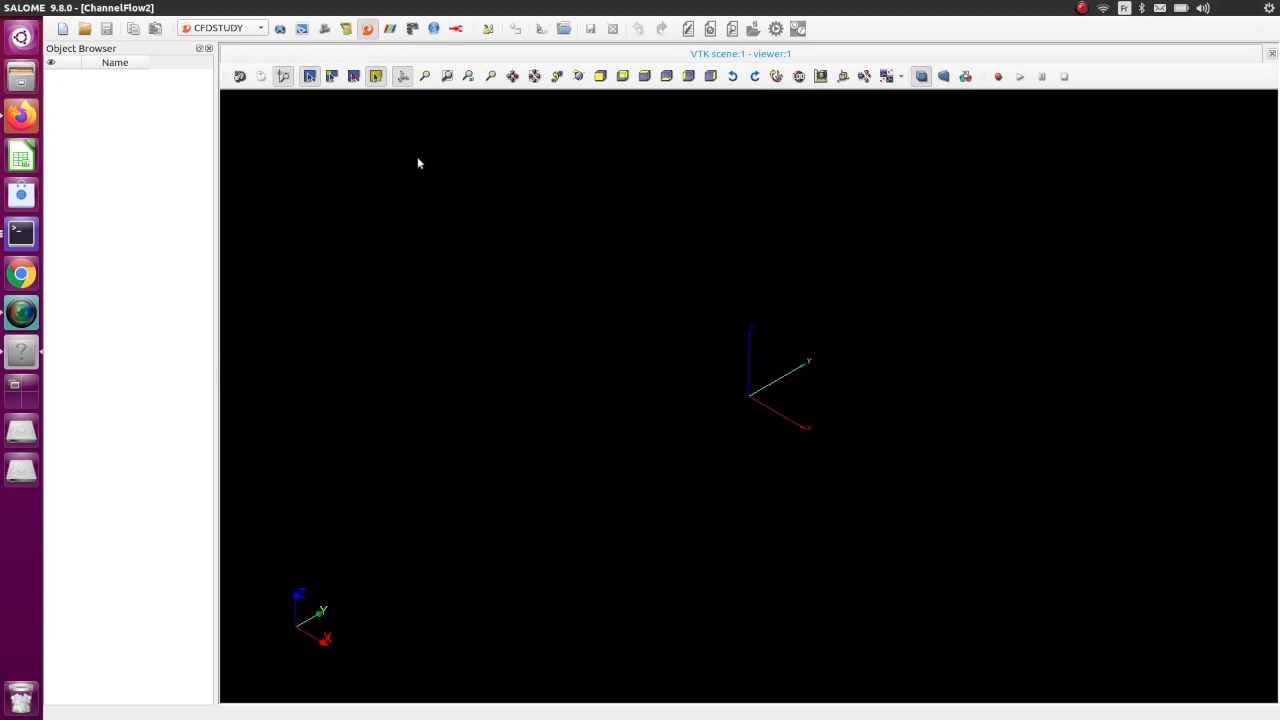
left_click(279, 30)
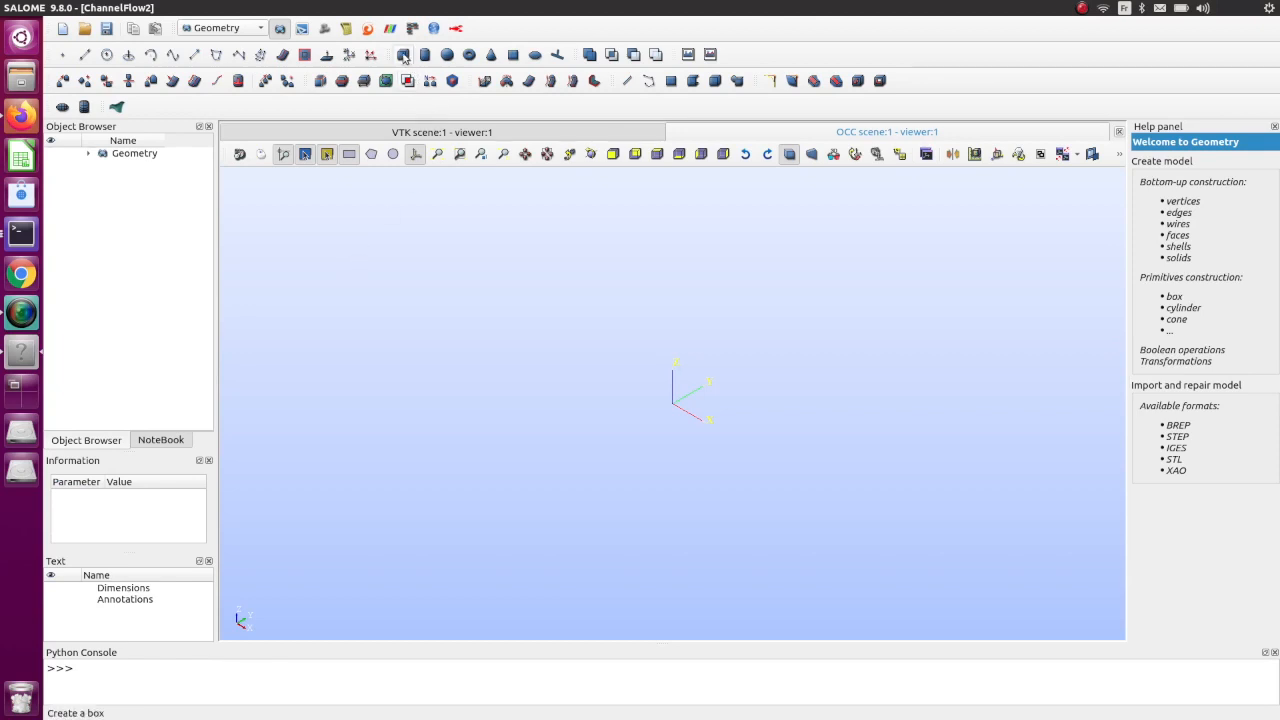
- Create a box at the origin with Dx 1, Dy 0.1 and Dz 0.01
left_click(403, 56)
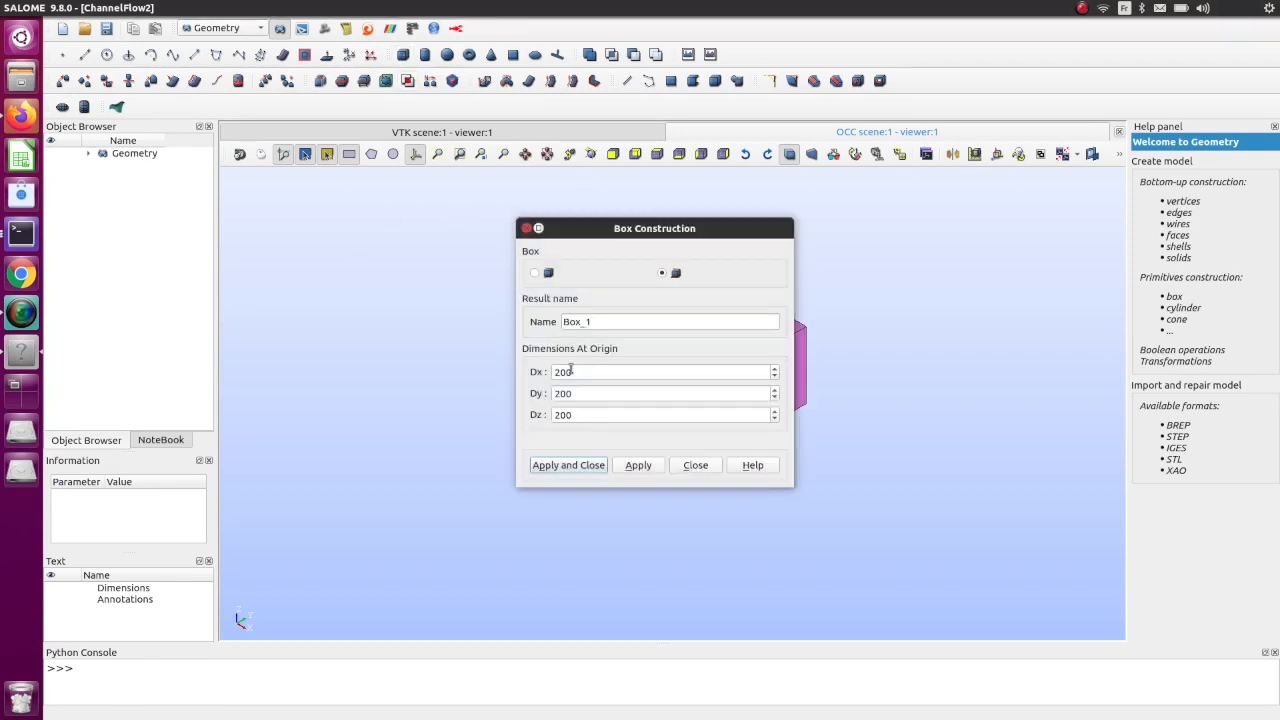
left_click(581, 375)
left_click_drag(581, 375, 517, 377)
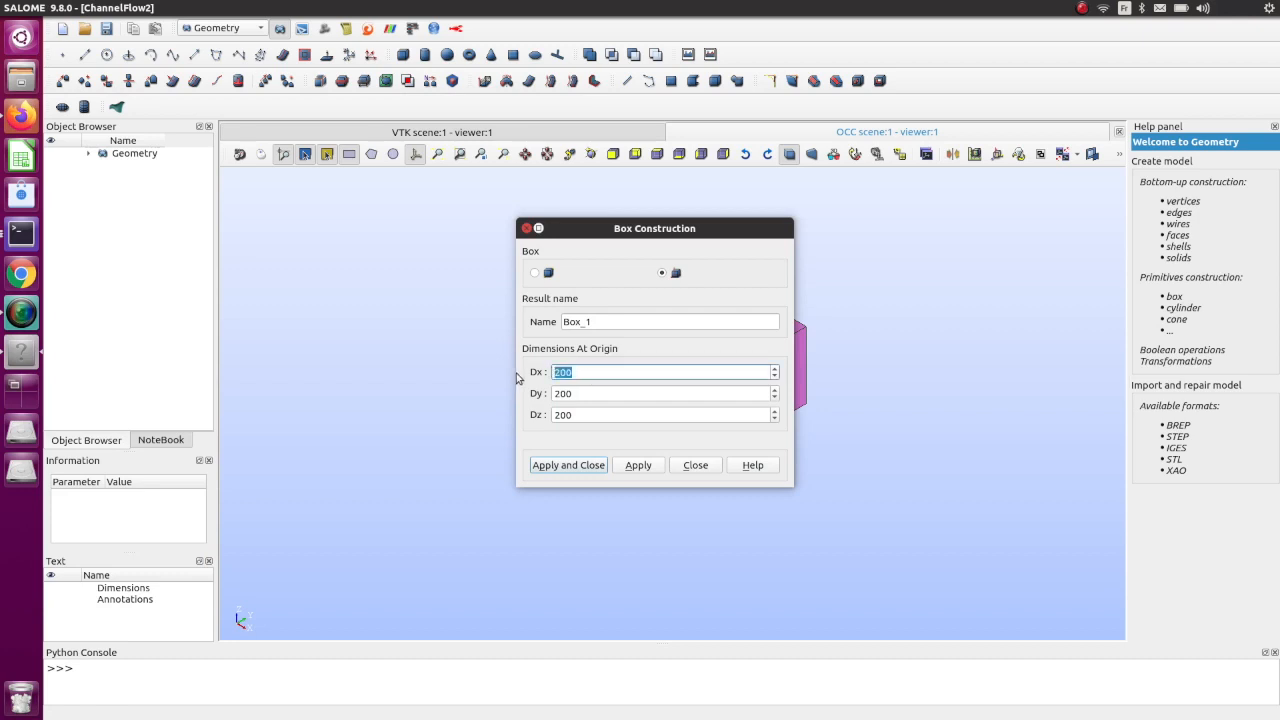
type("1")
left_click_drag(591, 395, 495, 395)
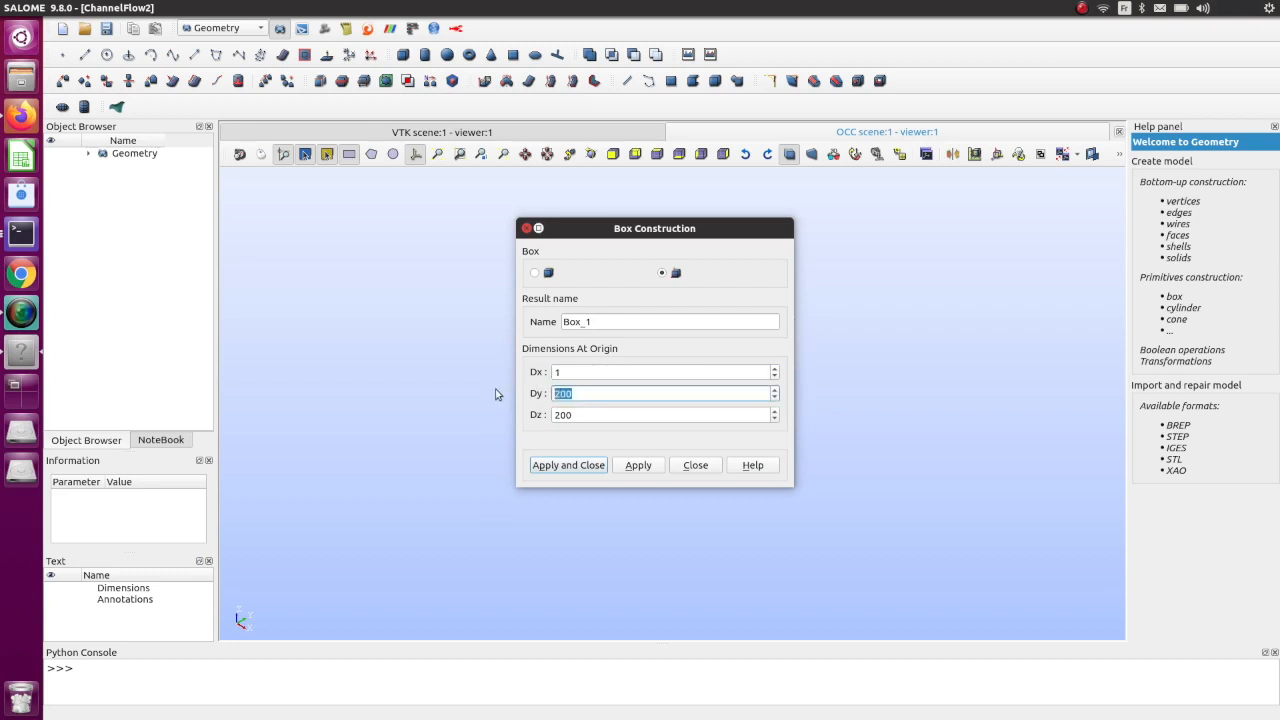
type(".1")
left_click_drag(577, 414, 466, 417)
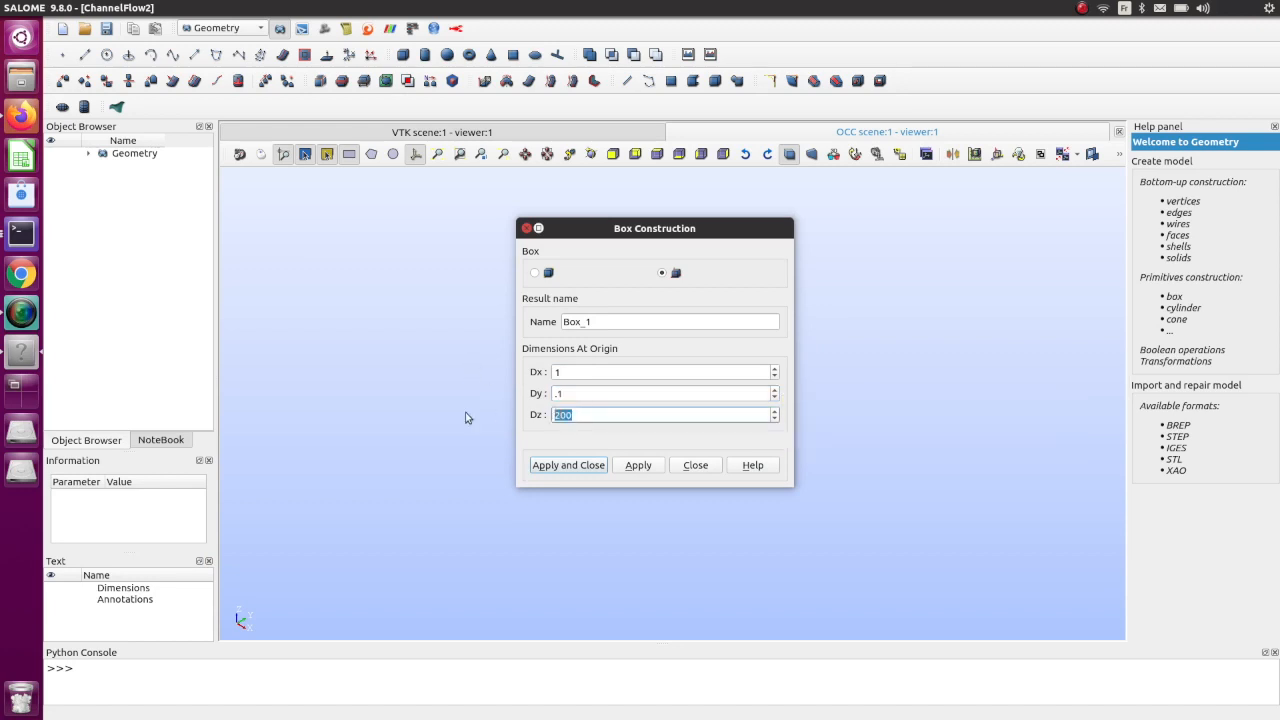
type("0.01")
left_click(557, 394)
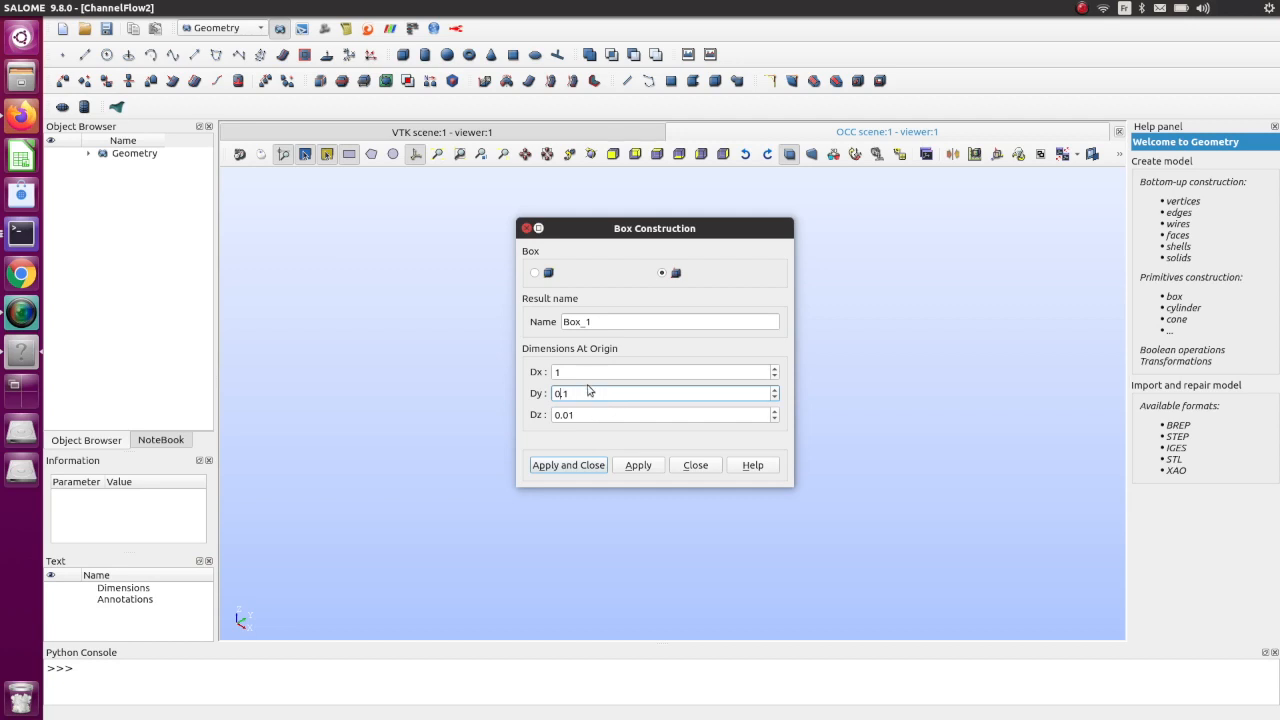
left_click(640, 468)
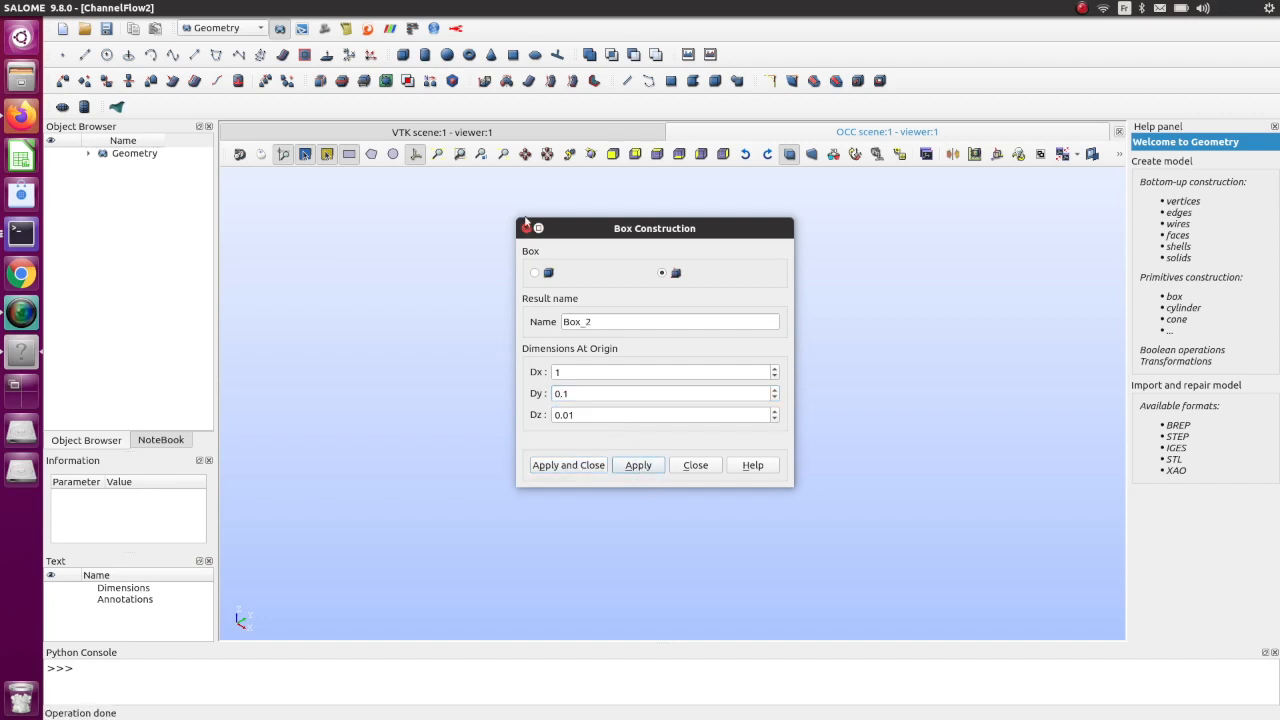
left_click(526, 228)
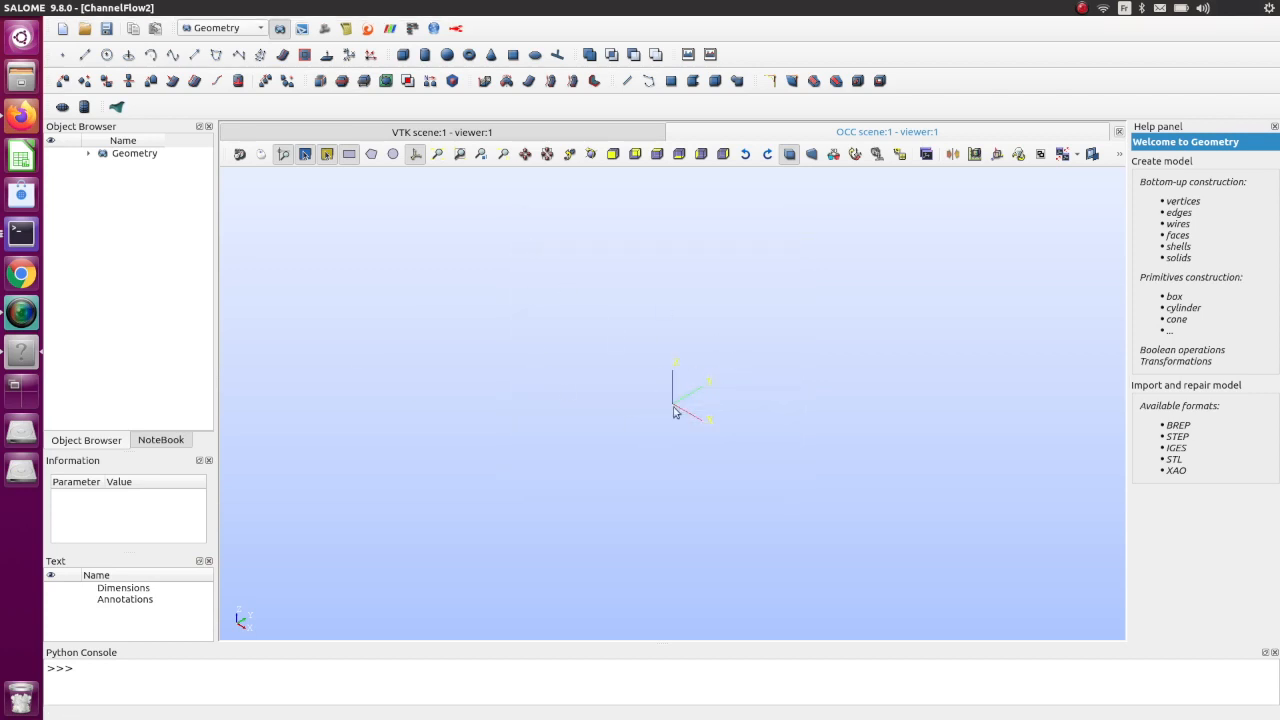
- Set up a new face group with Box_1 as its main shape
left_click(857, 155)
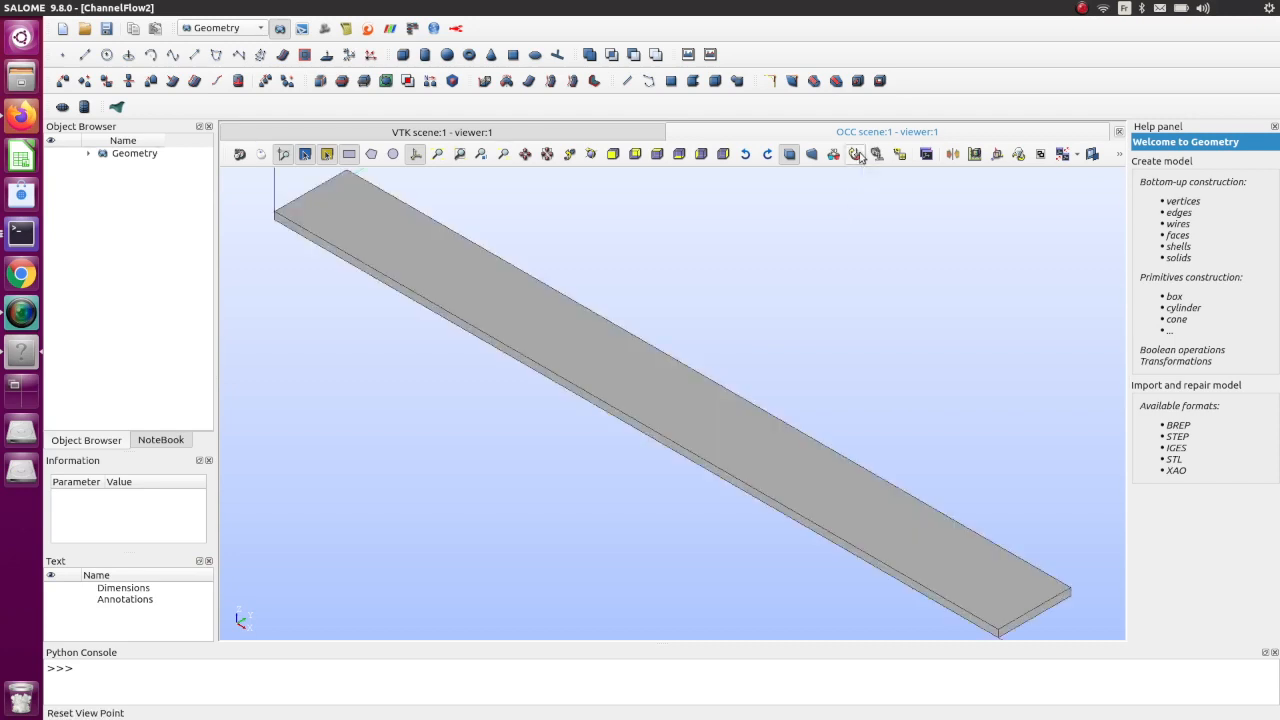
scroll(647, 388, "down", 4)
scroll(647, 388, "up", 2)
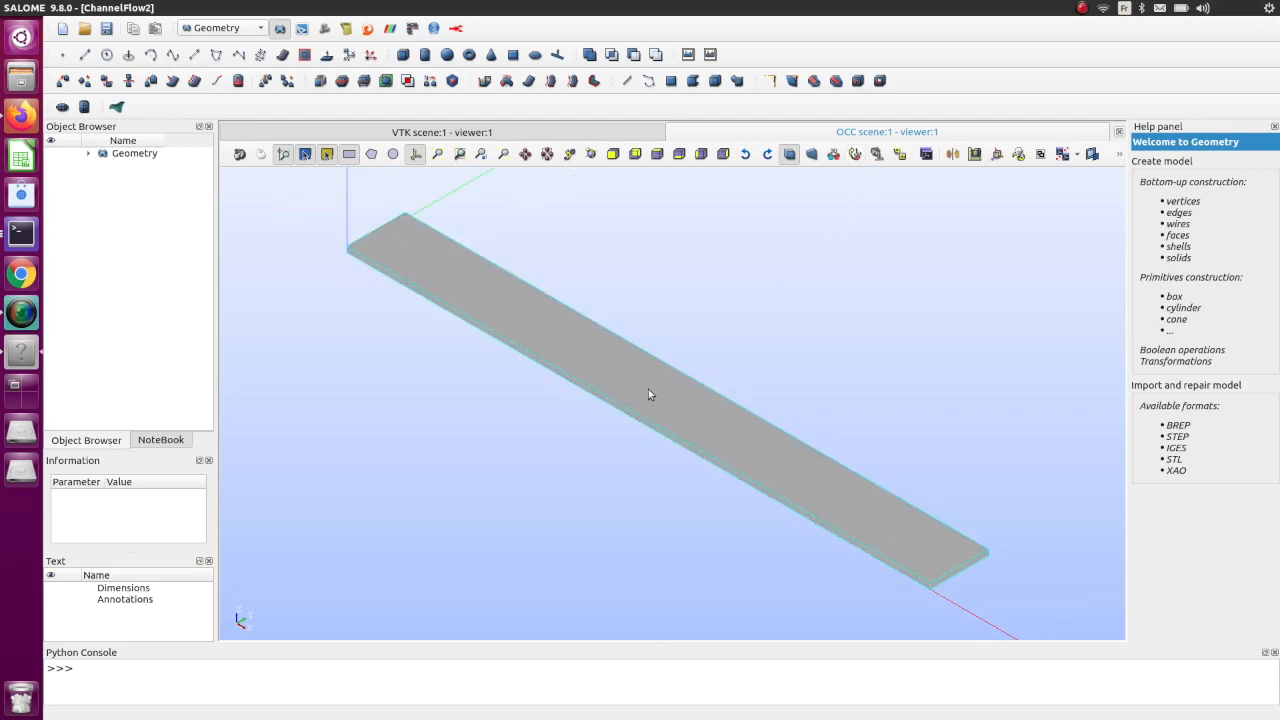
left_click(89, 154)
left_click(133, 213)
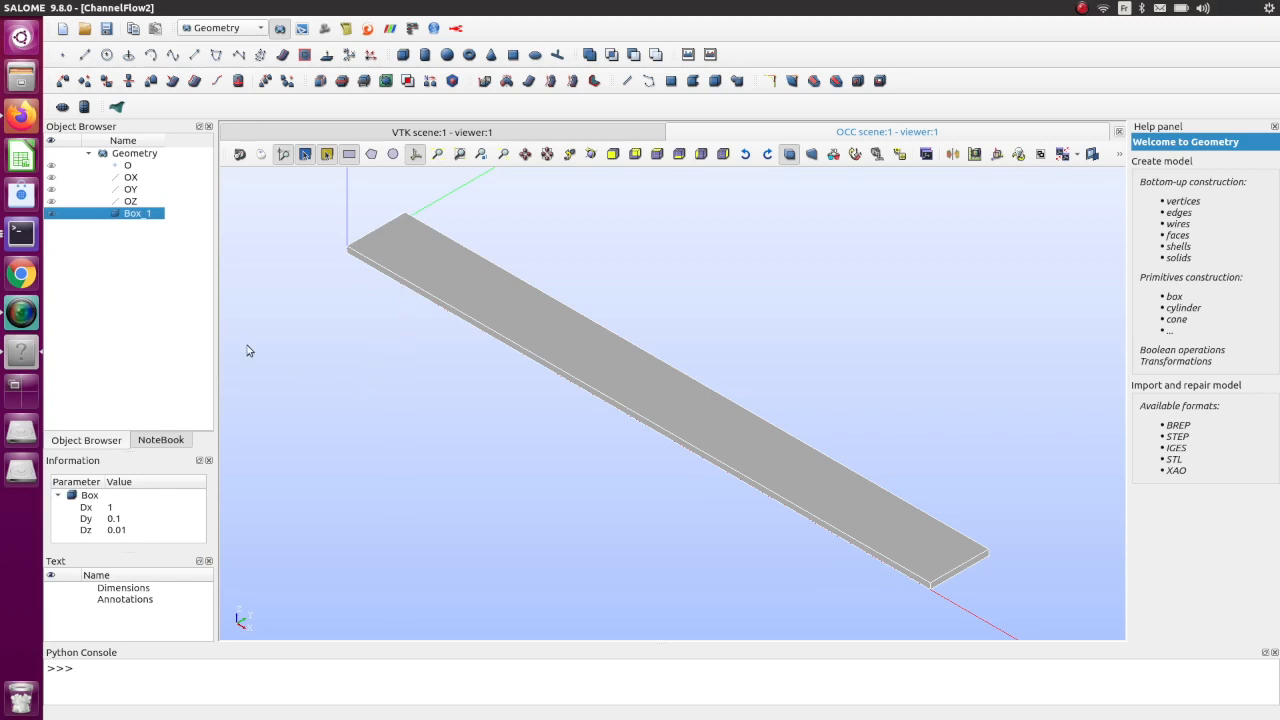
mouse_move(142, 6)
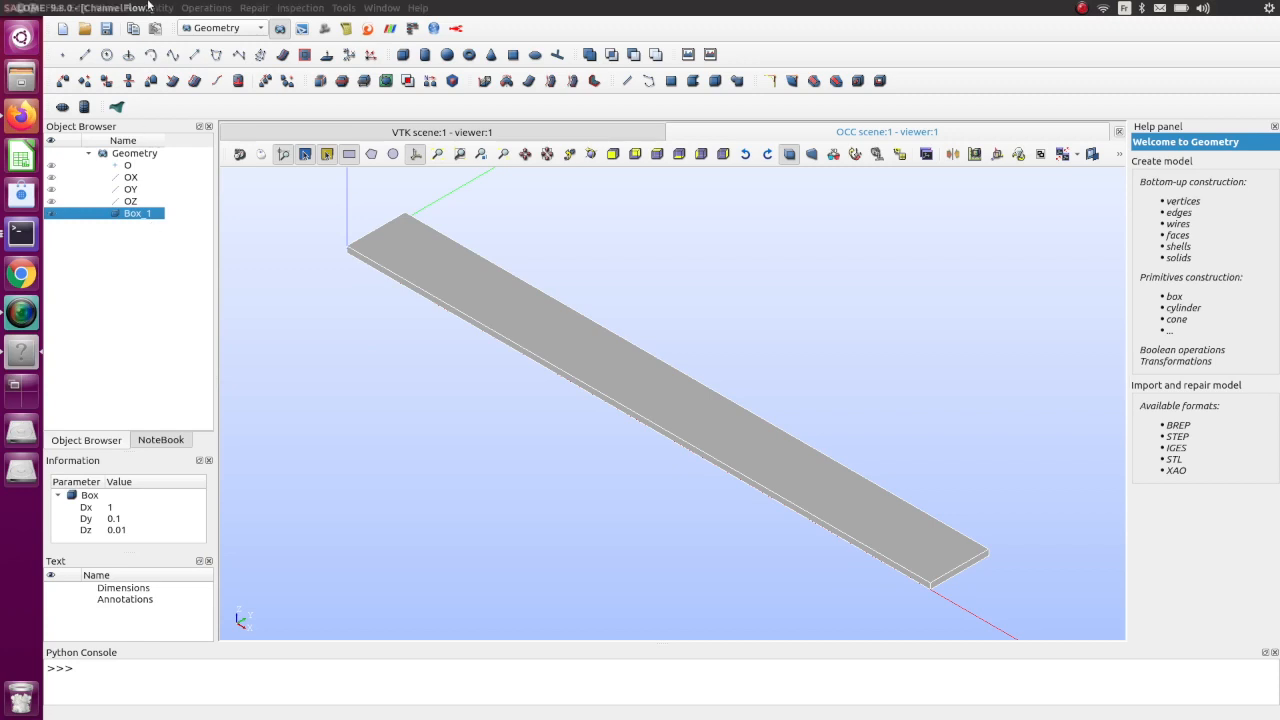
left_click(141, 6)
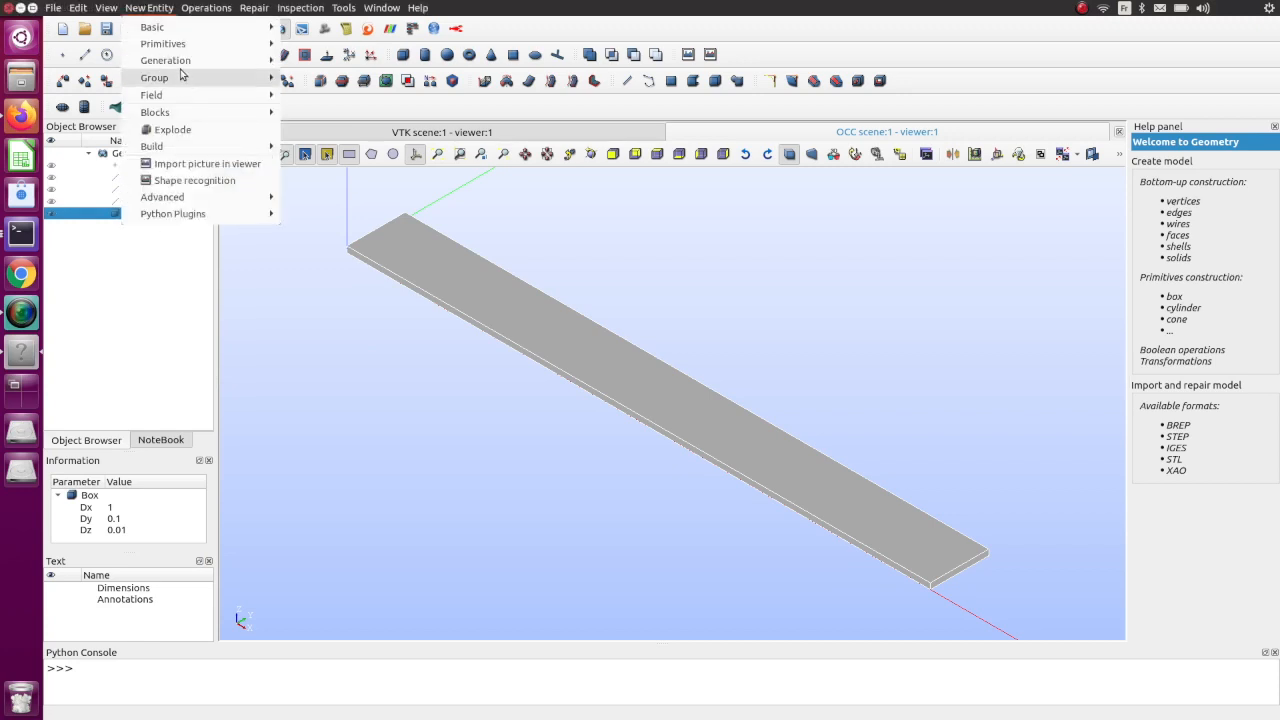
mouse_move(181, 75)
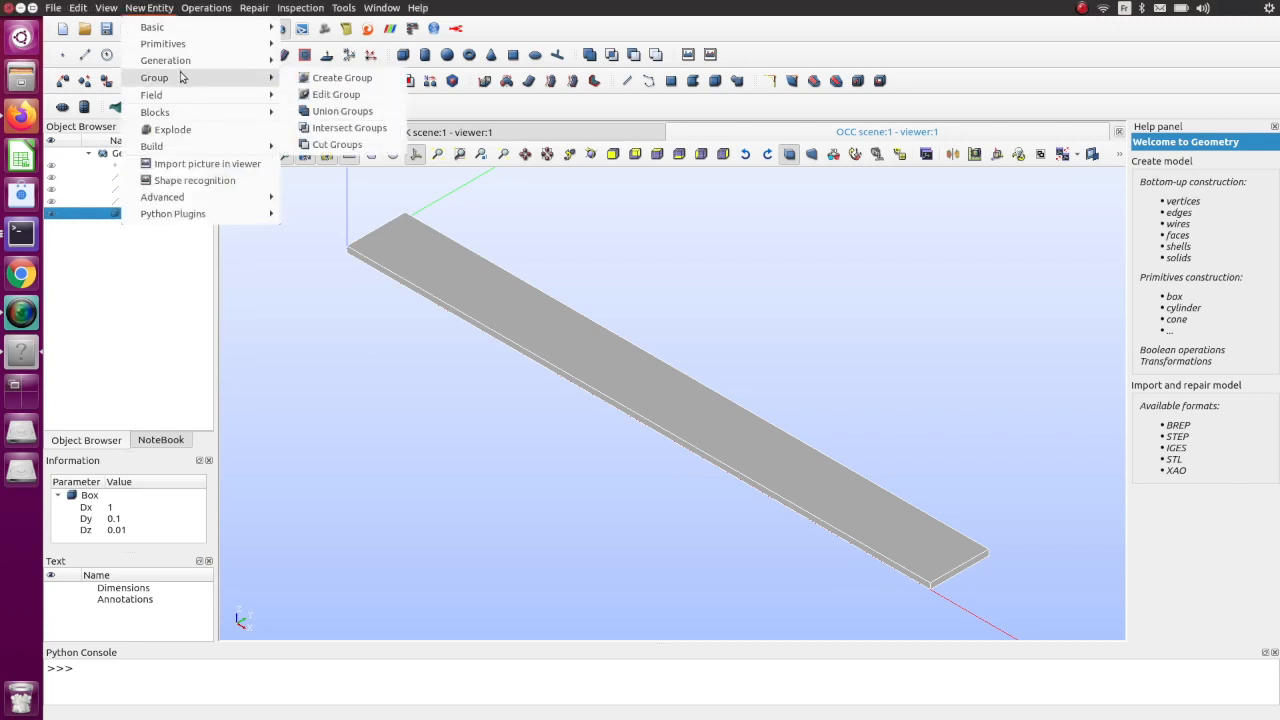
left_click(336, 78)
left_click(661, 171)
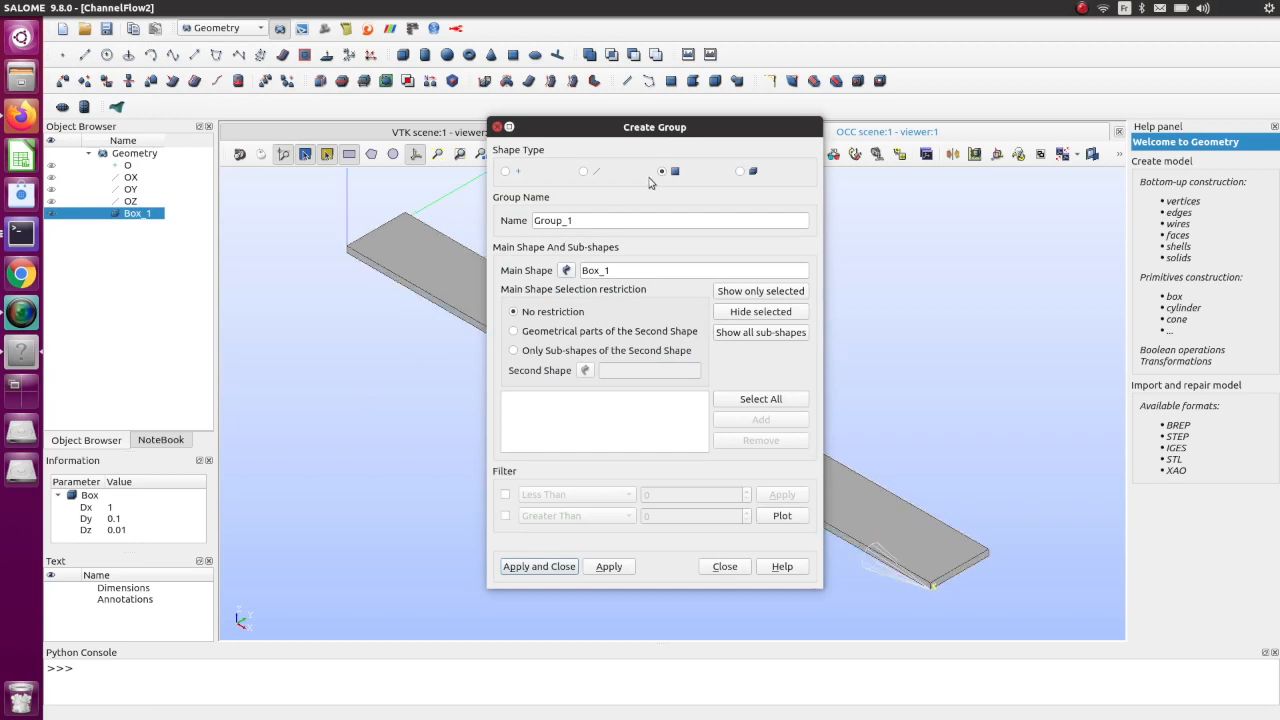
- Create the group "inlet" from the box's small end face at the origin
left_click_drag(662, 128, 250, 186)
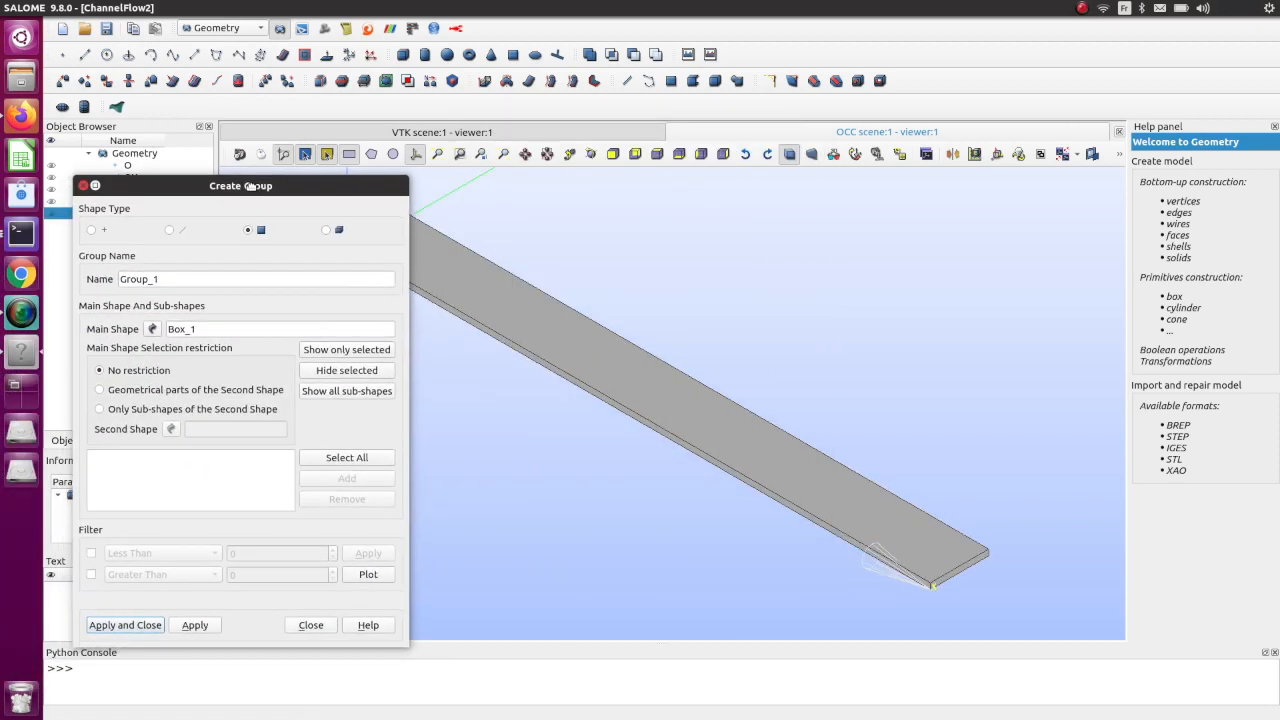
right_click_drag(492, 402, 995, 472, "ctrl")
left_click(485, 452)
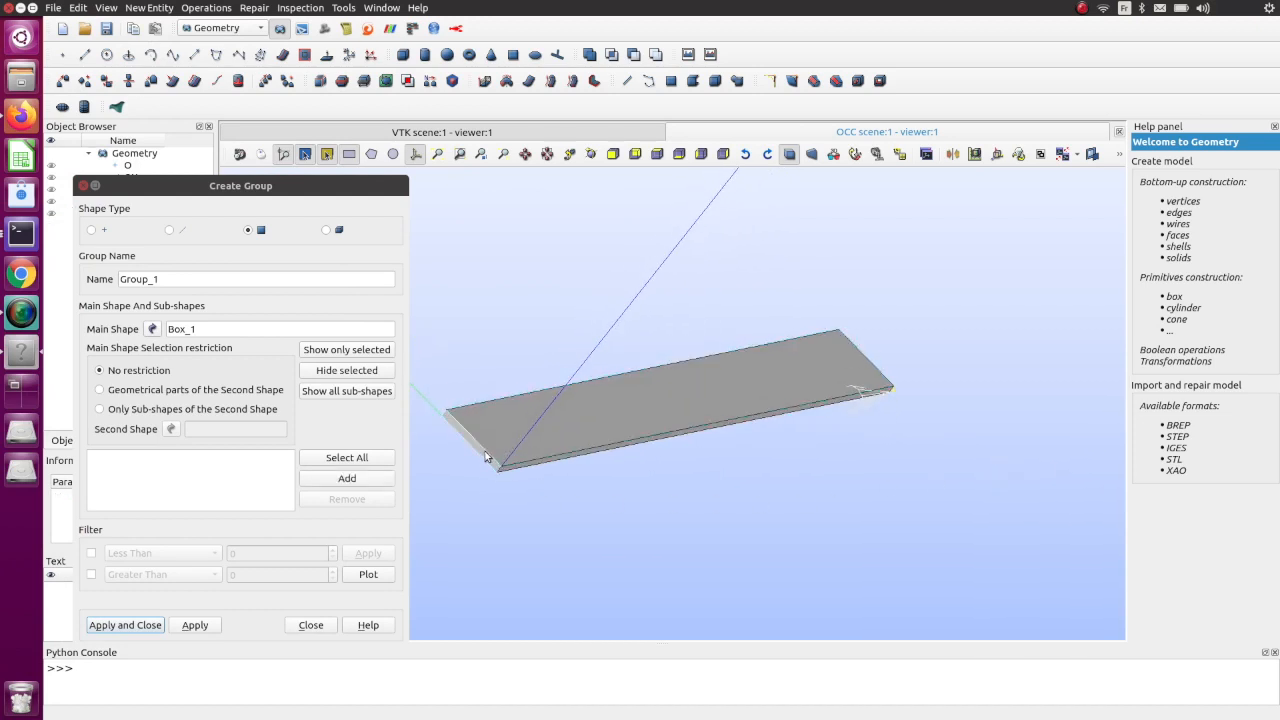
right_click_drag(868, 507, 537, 531, "ctrl")
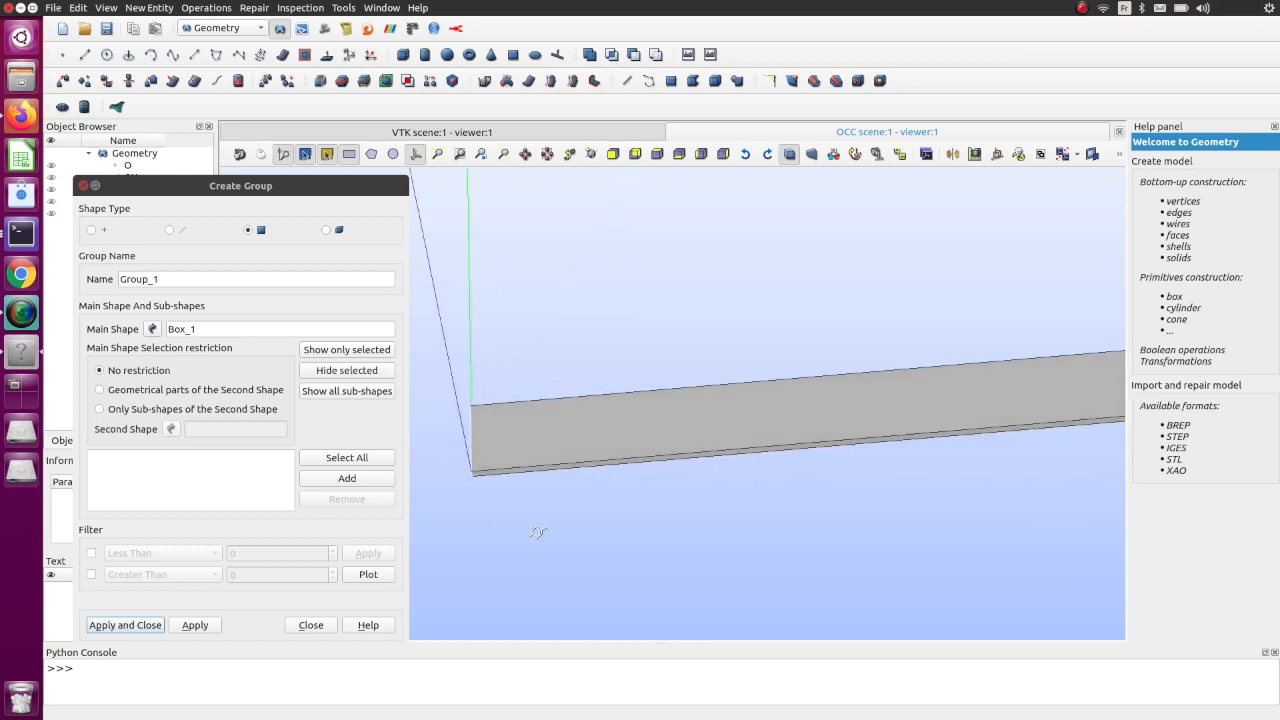
left_click(360, 479)
double_click(187, 280)
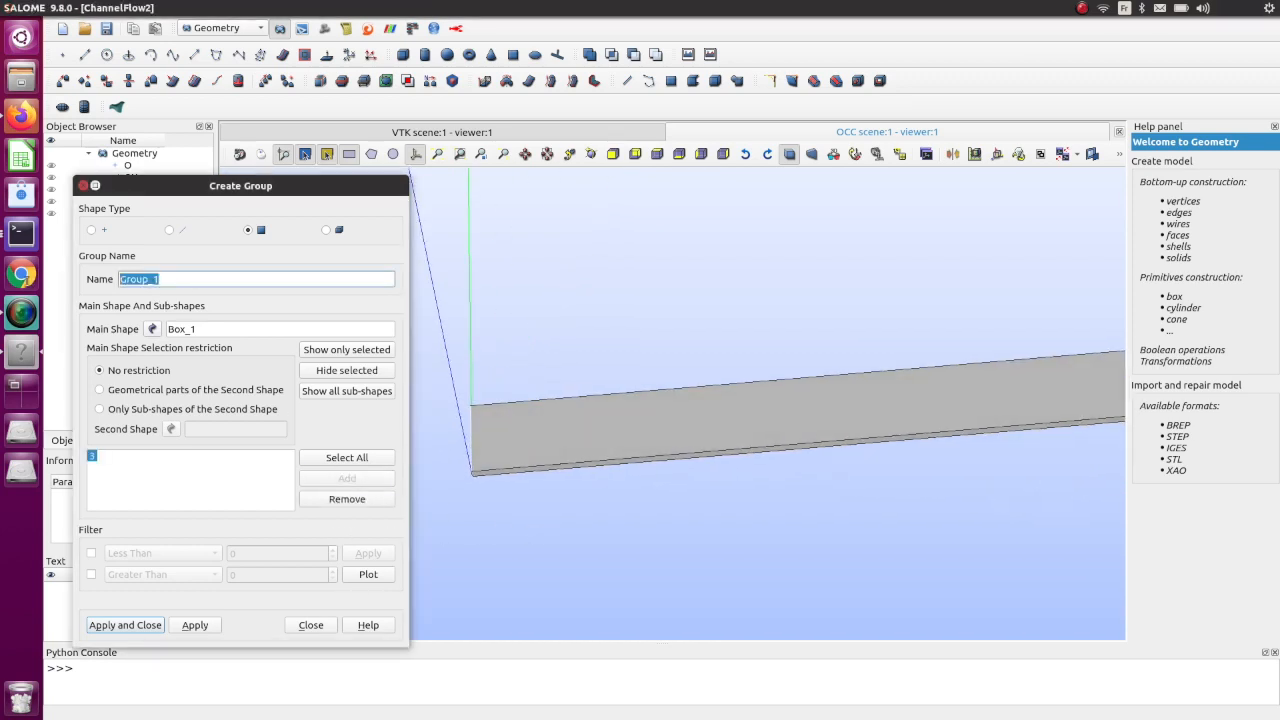
key("BackSpace")
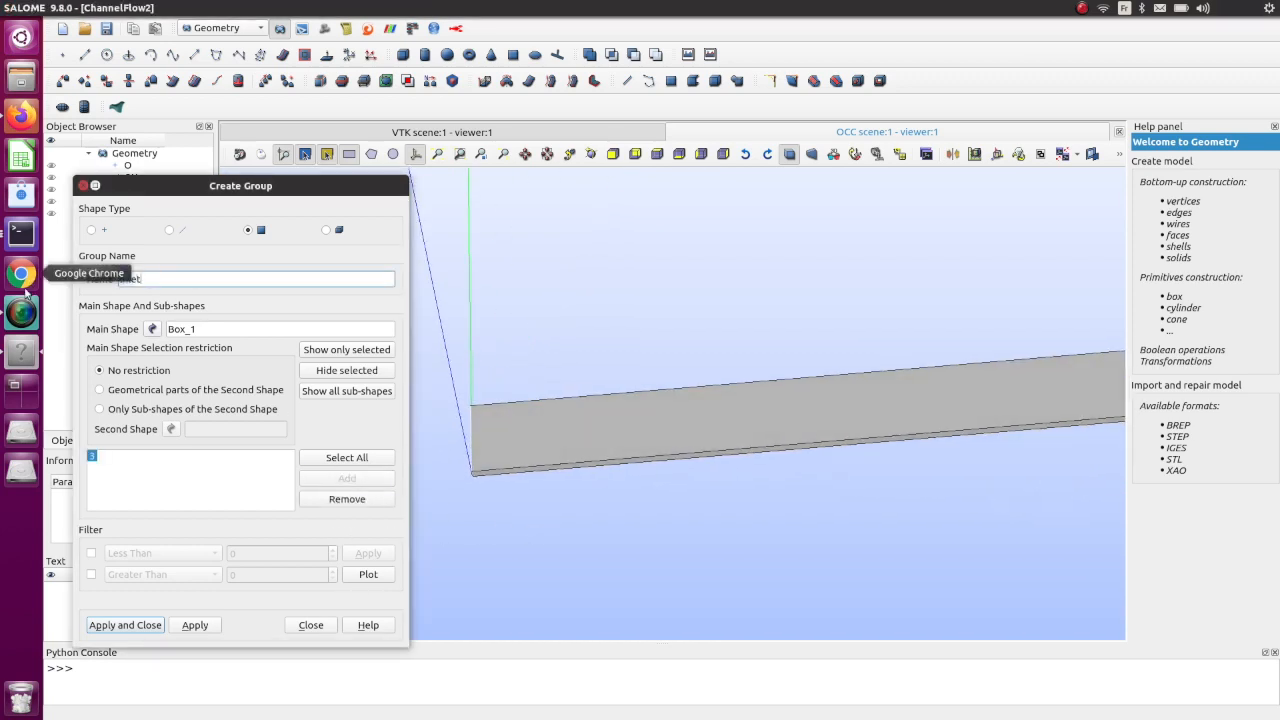
type("Inlet")
left_click(195, 625)
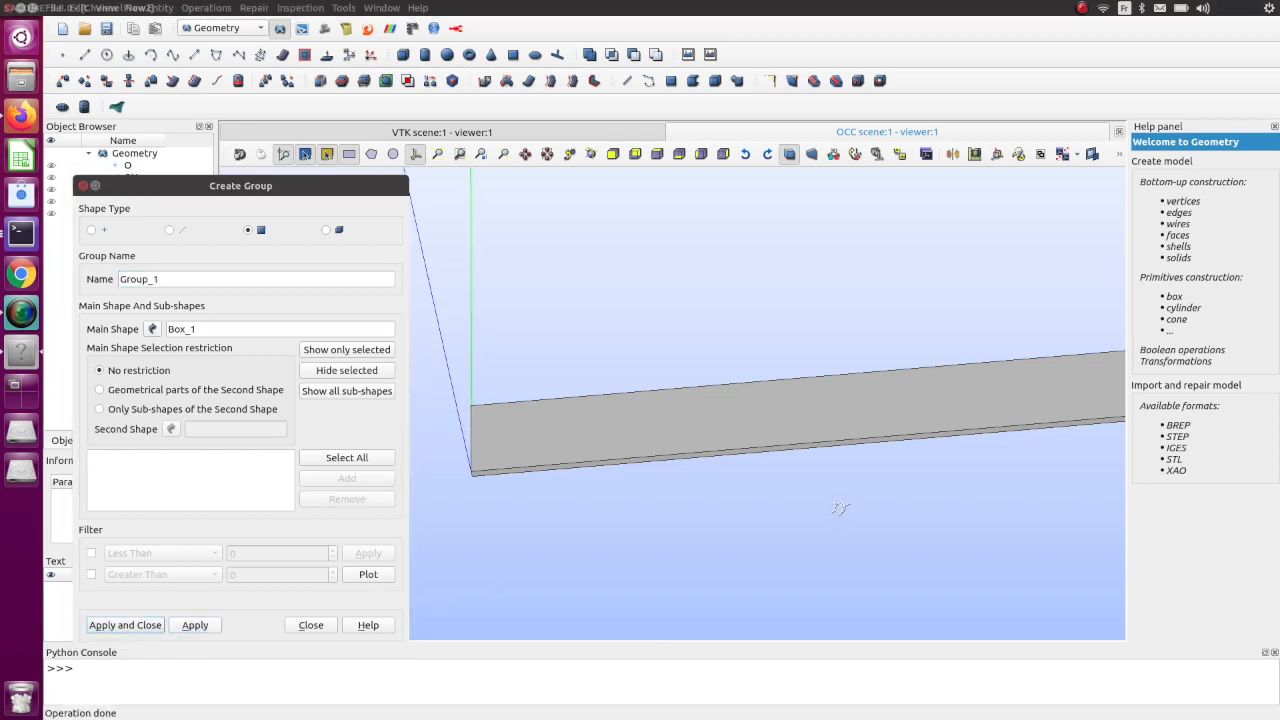
- Create the group "outlet" from the box's small end face opposite the inlet
right_click_drag(840, 508, 519, 527, "ctrl")
left_click(737, 493)
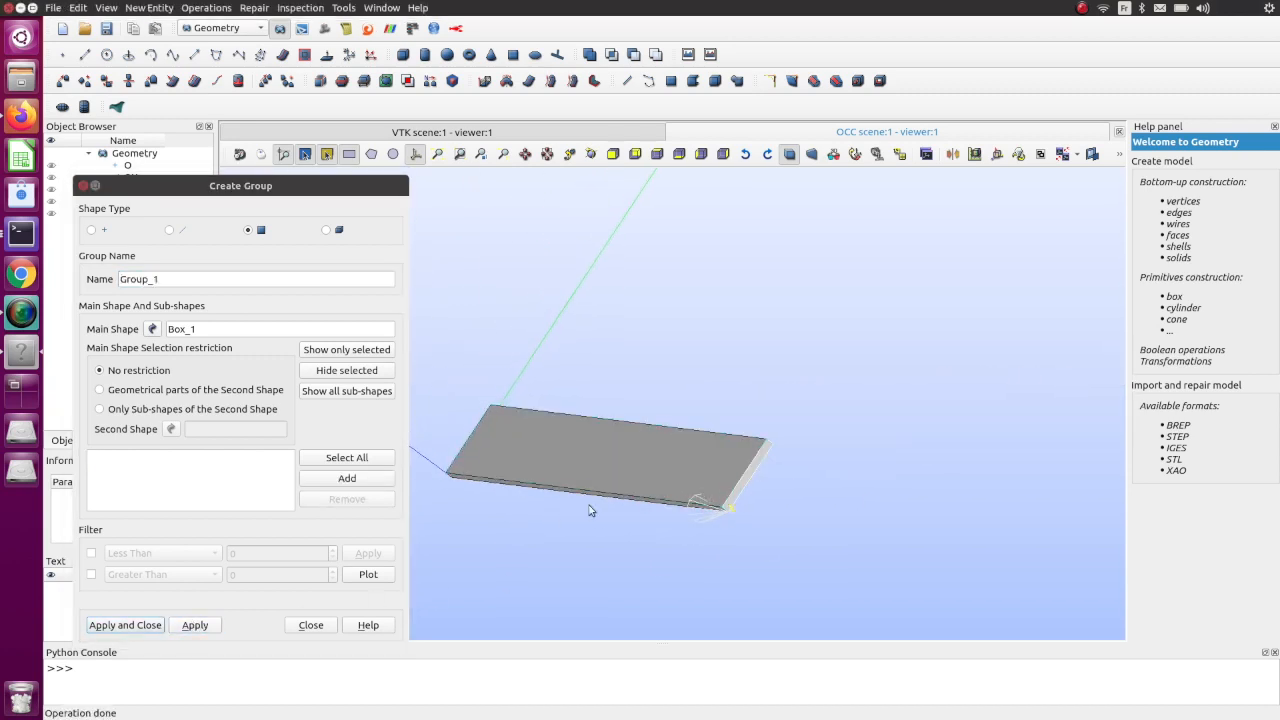
left_click(366, 480)
left_click(164, 278)
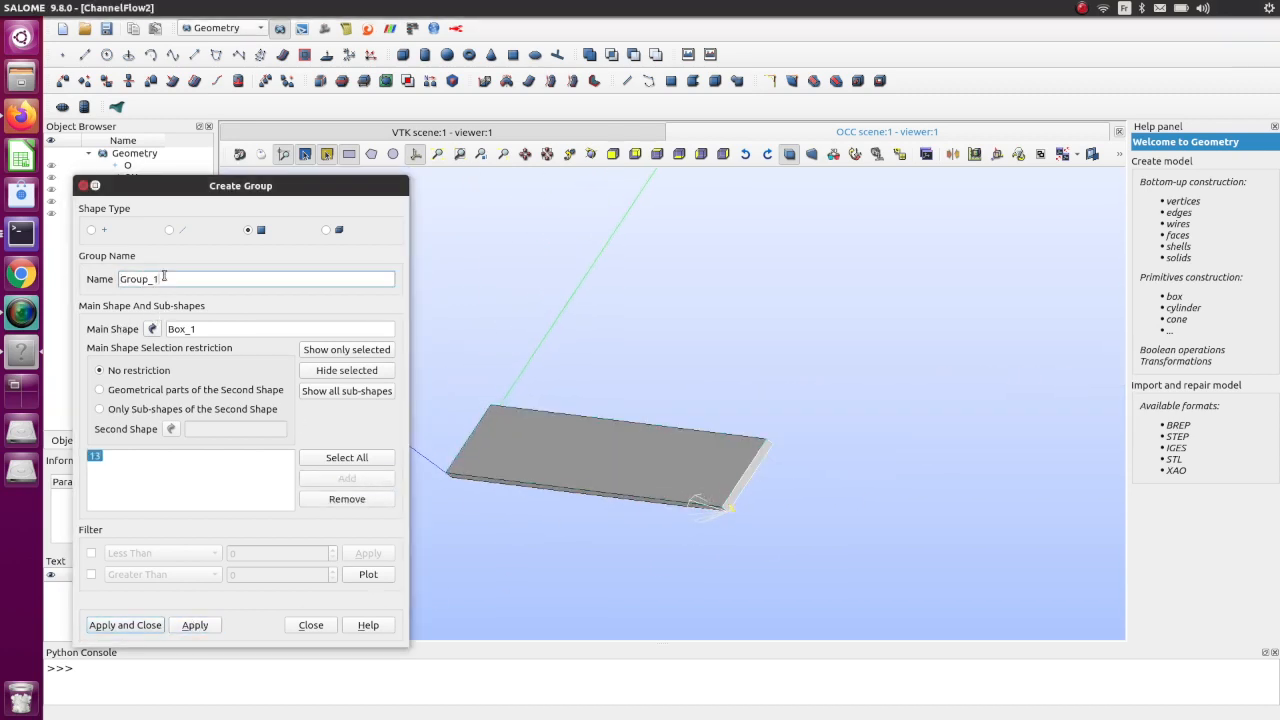
double_click(164, 278)
type("outlet")
left_click(198, 622)
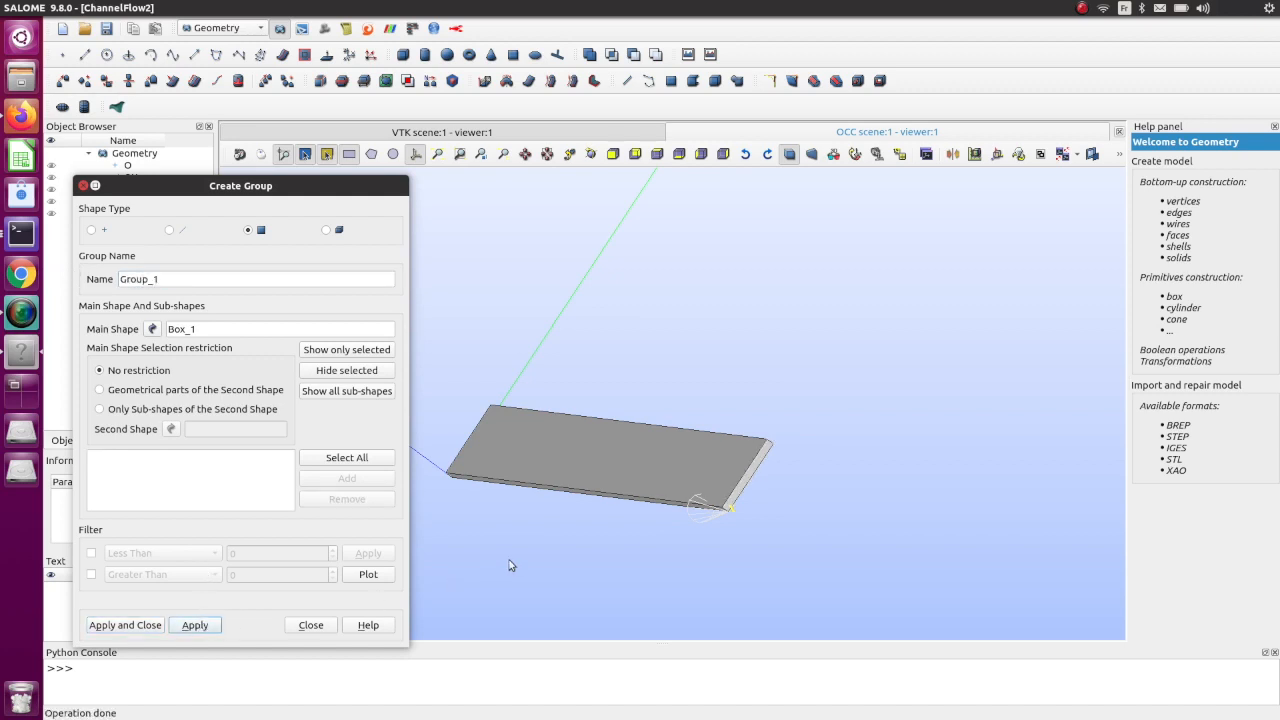
- Create the group "walls" from the box's two long, narrow side faces
left_click(597, 494)
right_click_drag(748, 366, 642, 428, "ctrl")
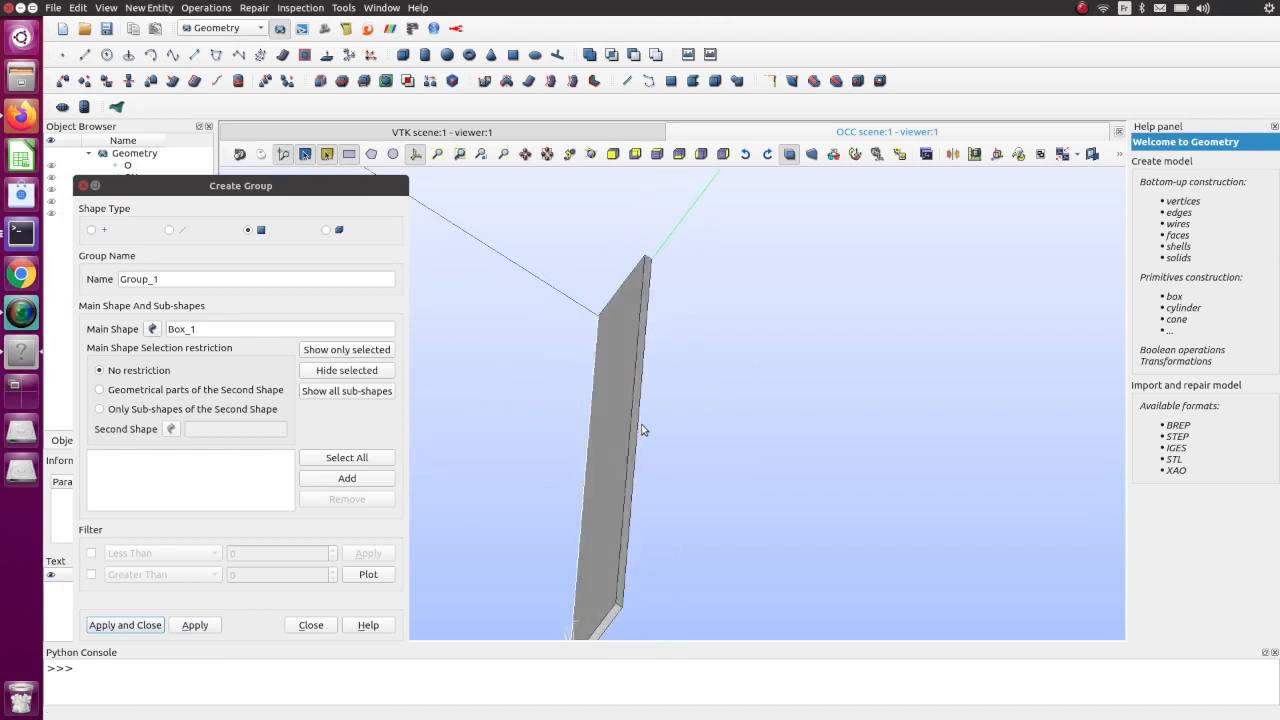
left_click(347, 479)
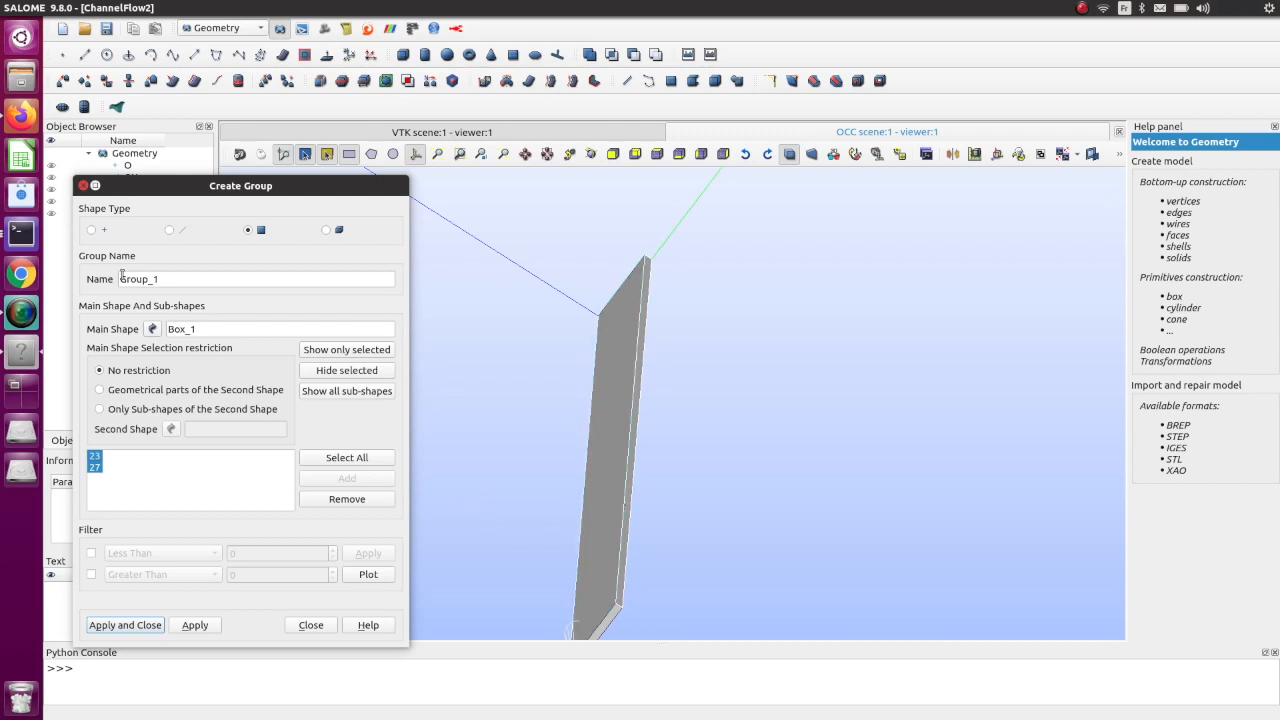
left_click_drag(162, 278, 84, 284)
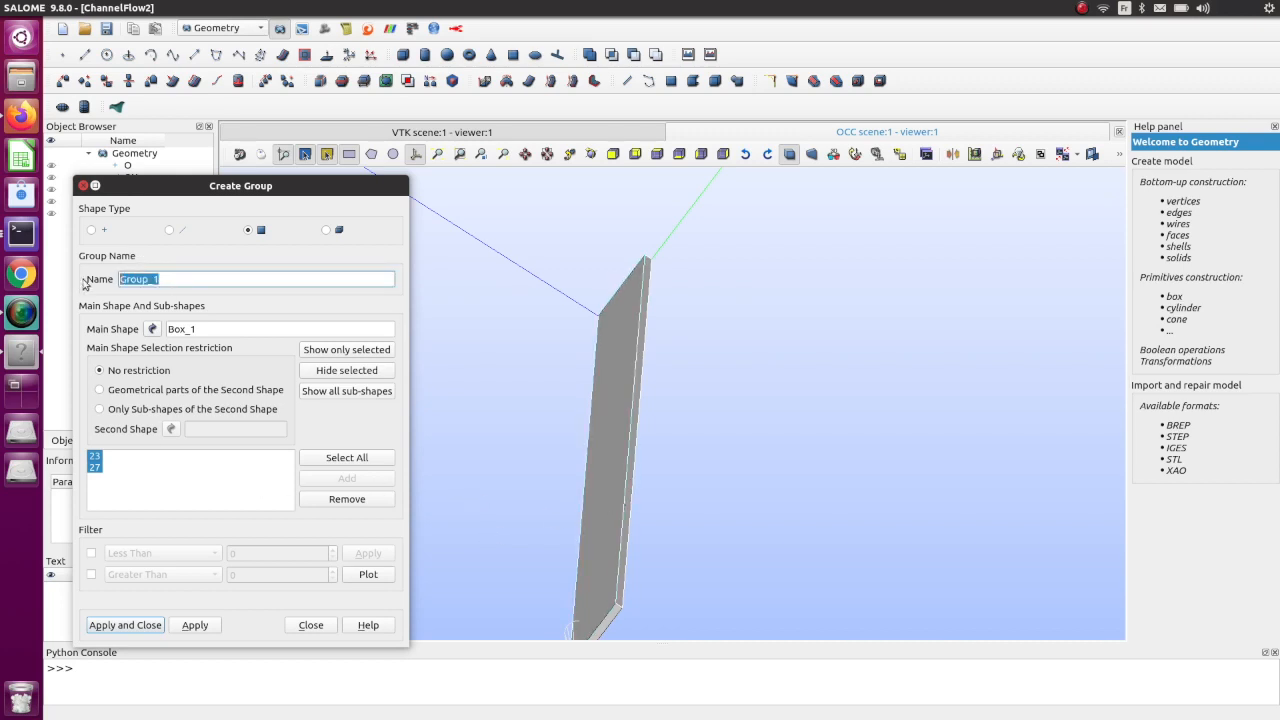
type("walls")
left_click(195, 625)
- Create the group "symmetry" from the box's two large faces and finish the group creation
left_click_drag(469, 519, 649, 381, "ctrl")
left_click(692, 426)
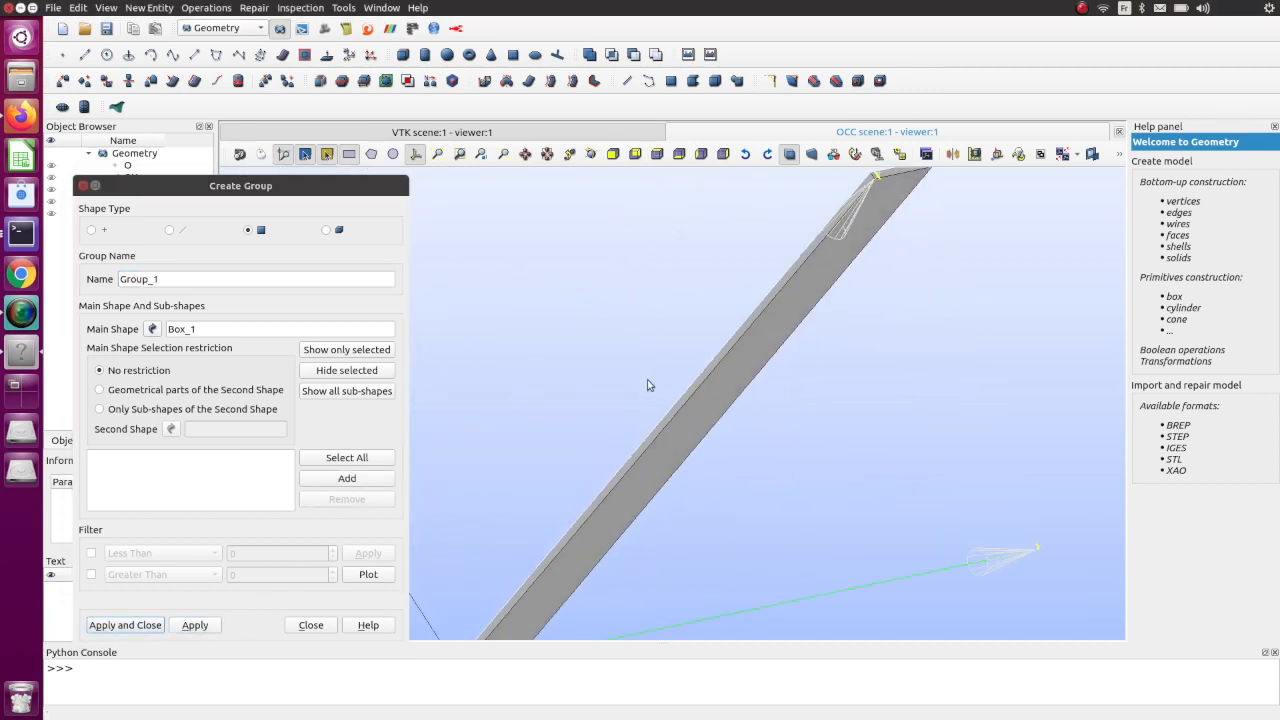
left_click(373, 481)
left_click_drag(182, 277, 58, 279)
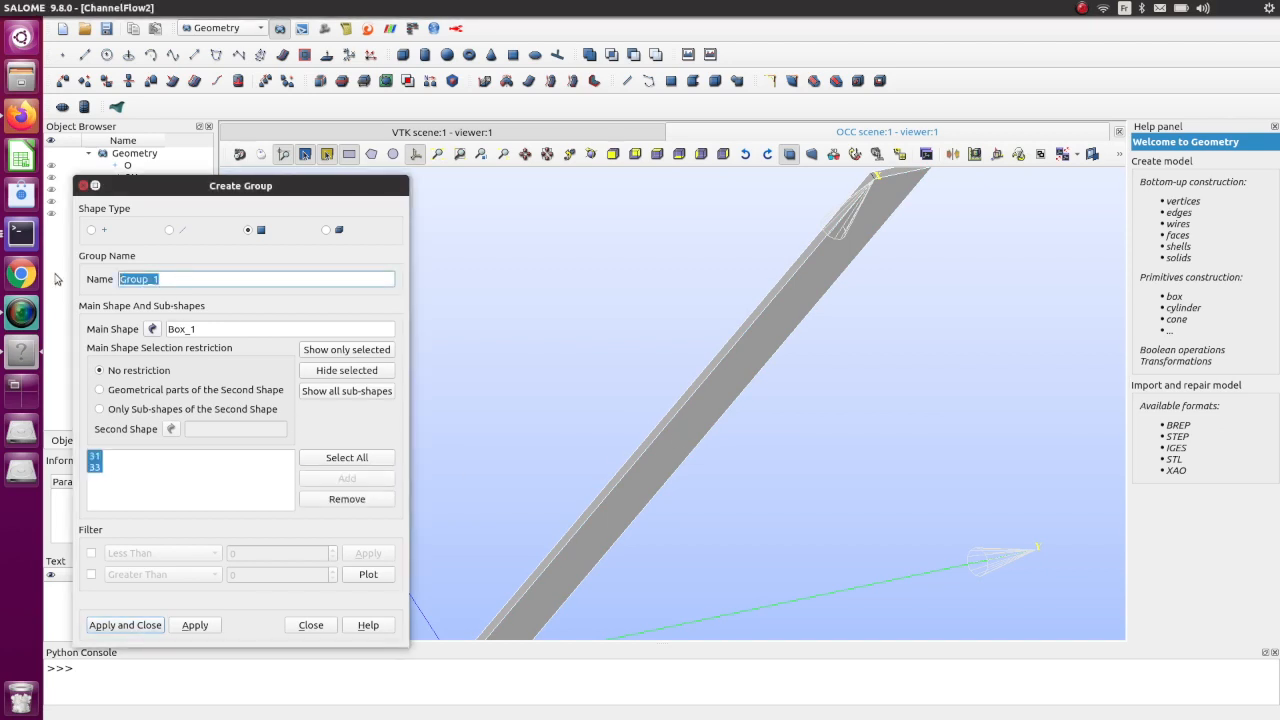
type("symmetry")
left_click(125, 625)
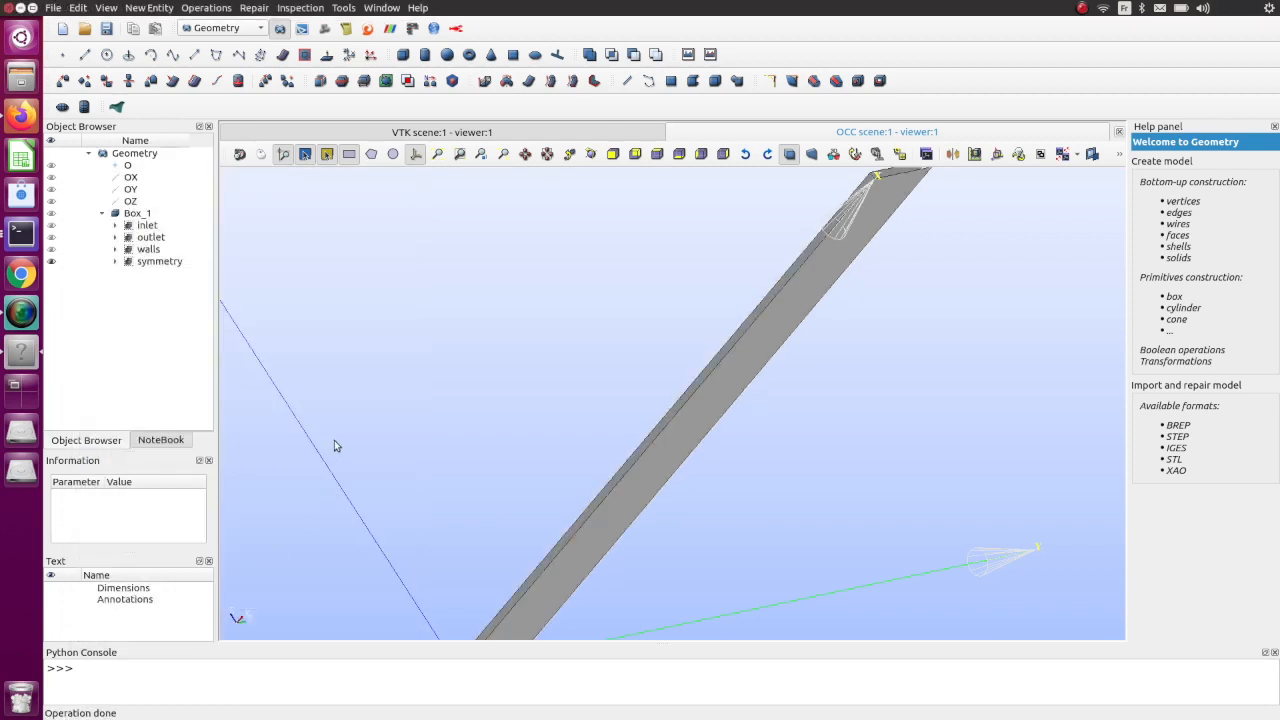
- Hide the symmetry group and display Box_1 in the viewer
right_click_drag(476, 318, 591, 369, "ctrl")
left_click(57, 262)
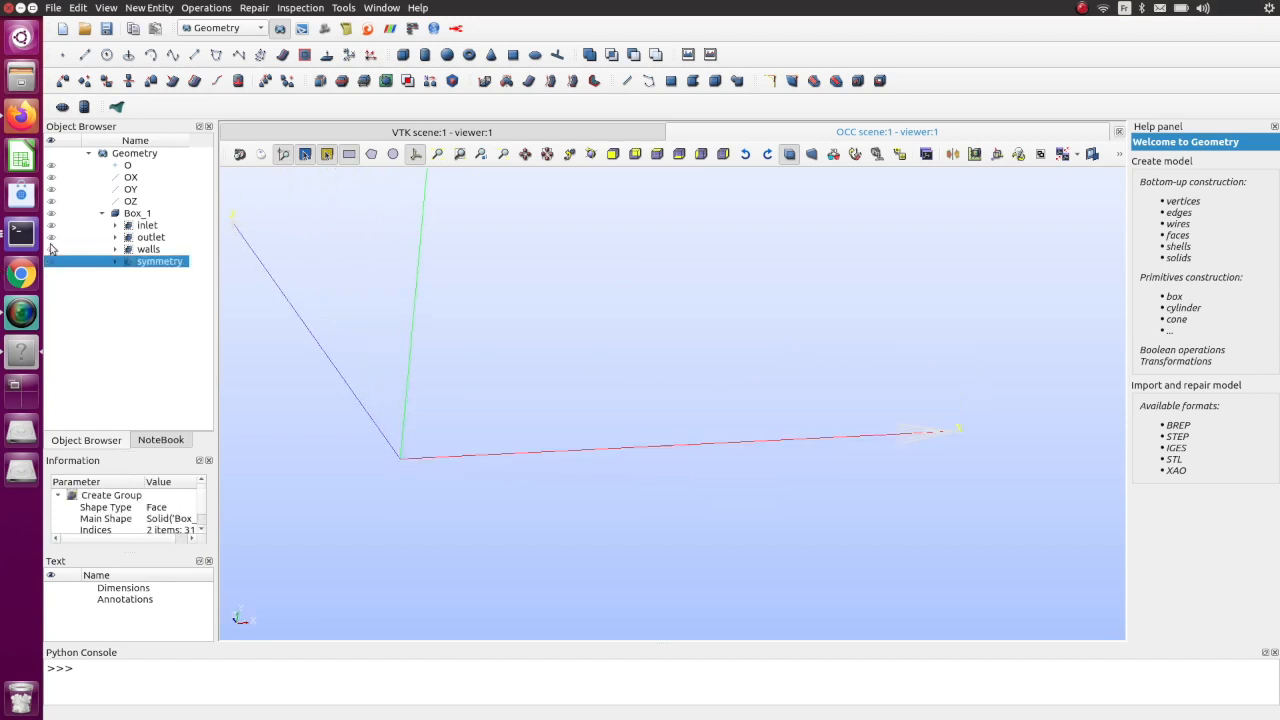
left_click(56, 216)
right_click_drag(337, 423, 367, 332, "ctrl")
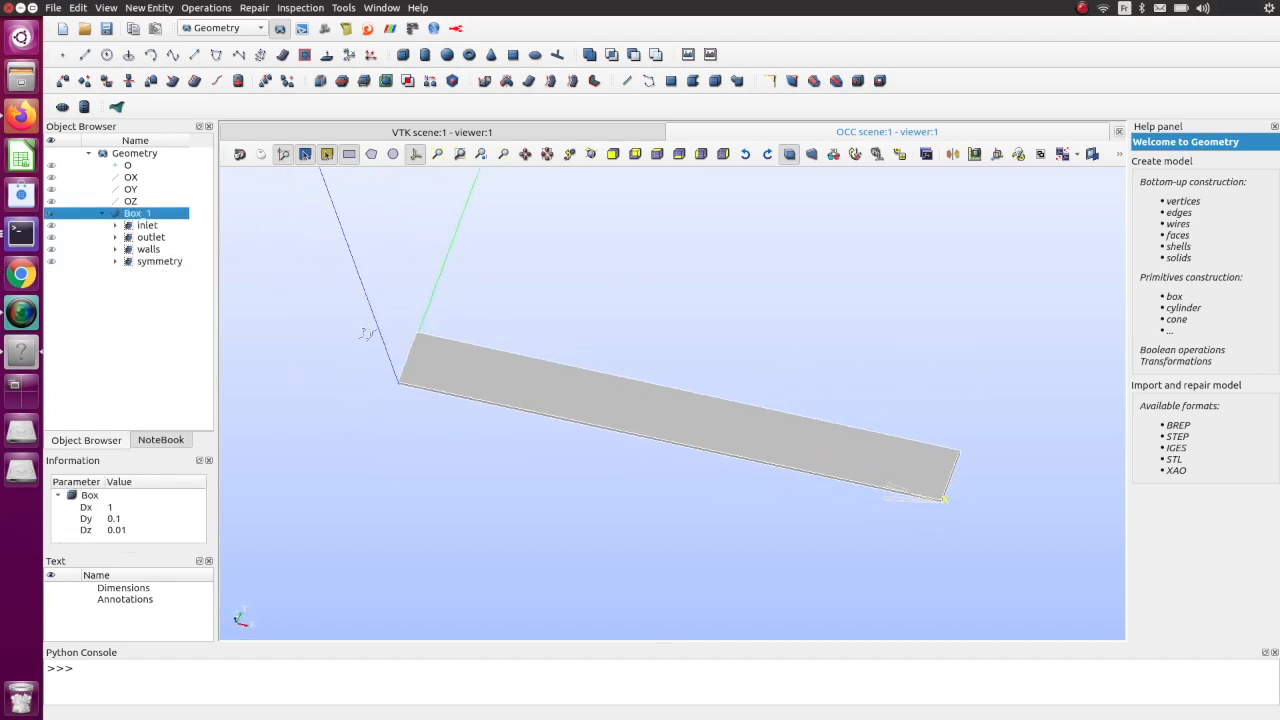
scroll(608, 562, "up", 5)
scroll(614, 560, "down", 2)
right_click_drag(617, 542, 623, 482, "ctrl")
left_click_drag(600, 454, 598, 427)
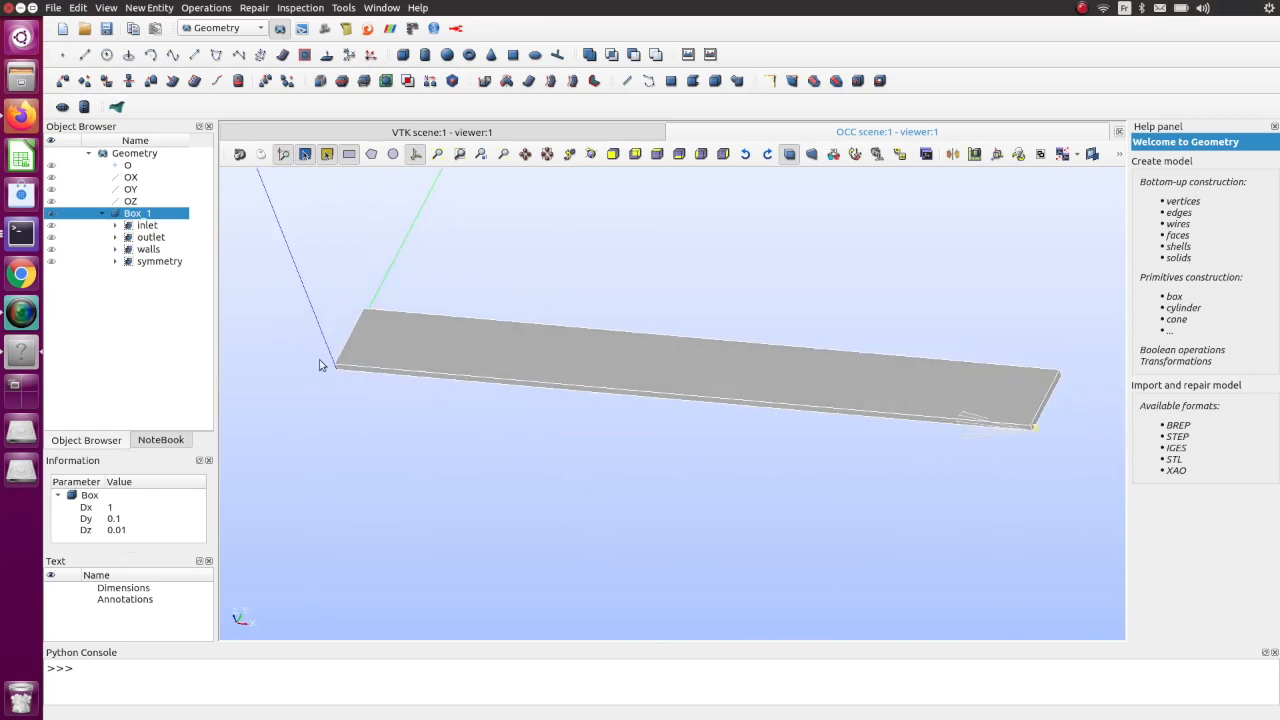
- Run the Propagate operation on Box_1 to group its parallel edges into compounds
left_click(188, 7)
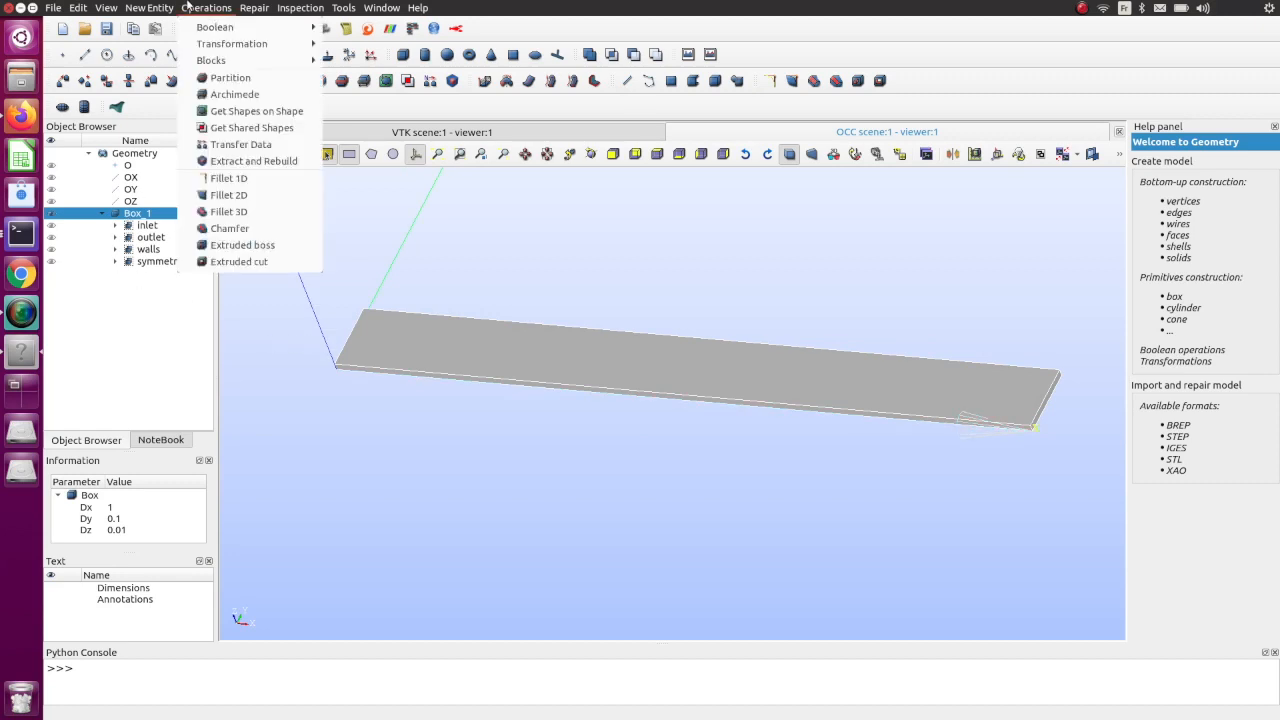
mouse_move(218, 62)
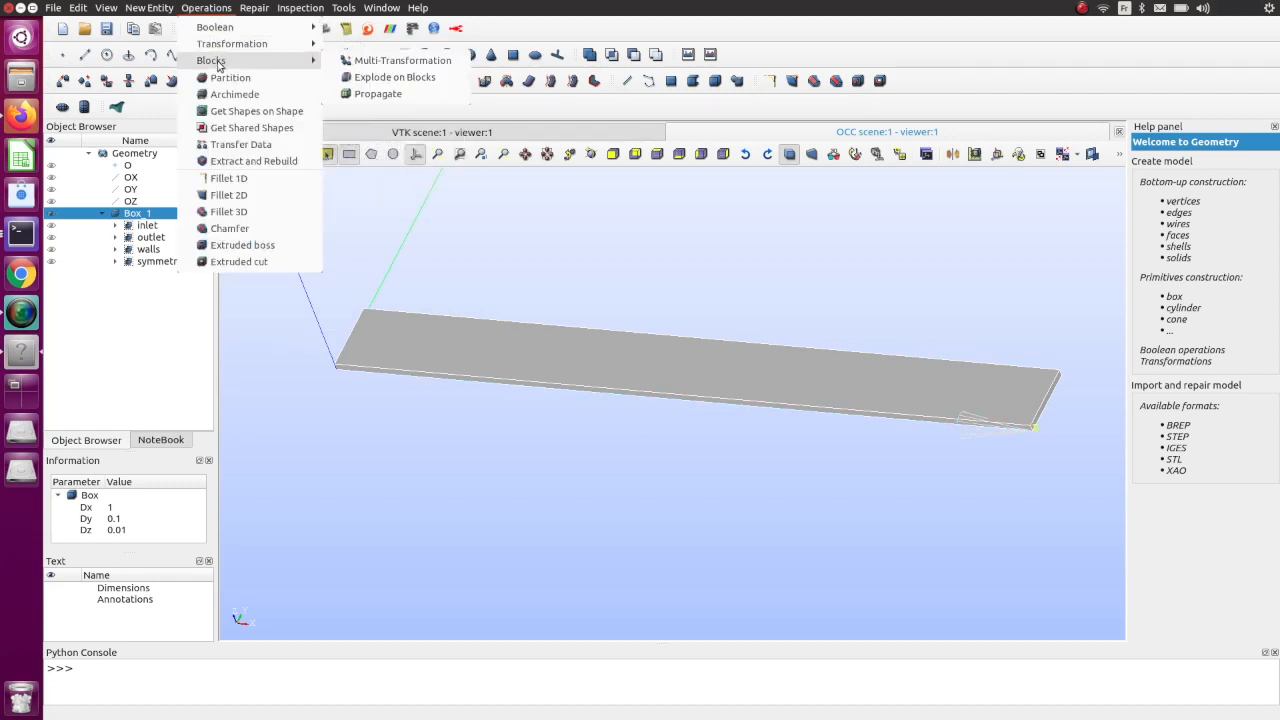
left_click(404, 93)
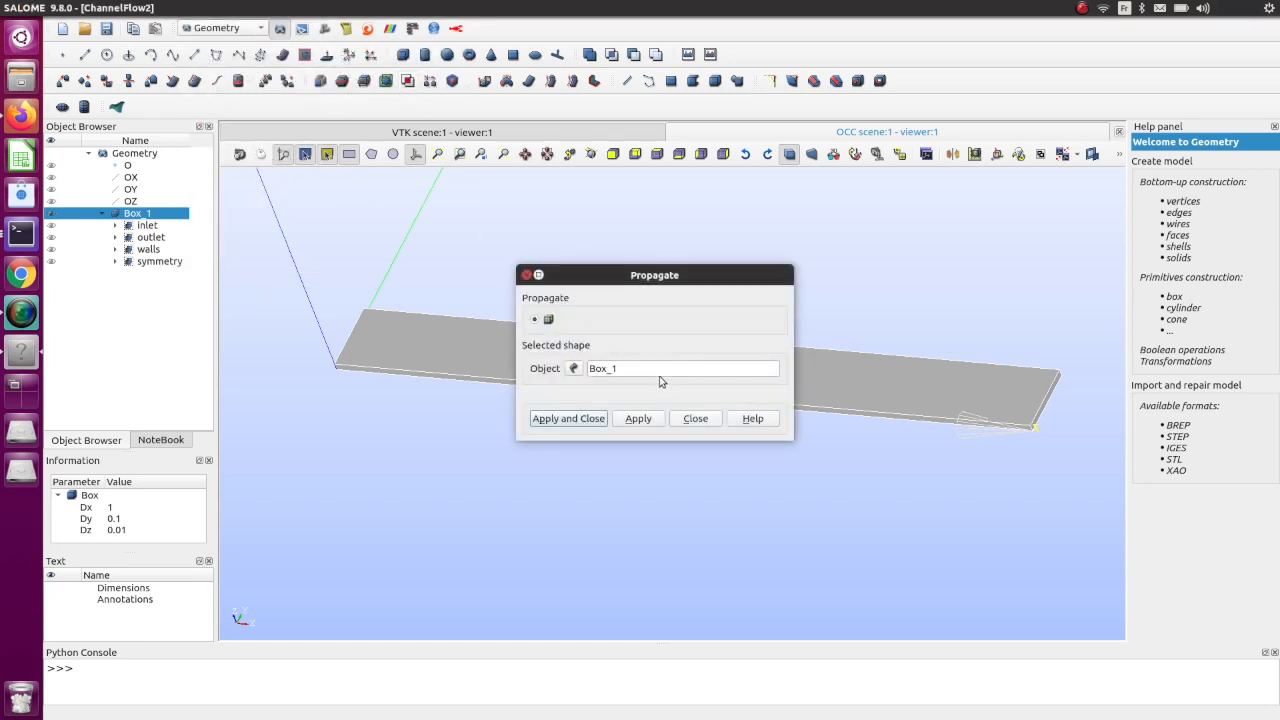
left_click(568, 419)
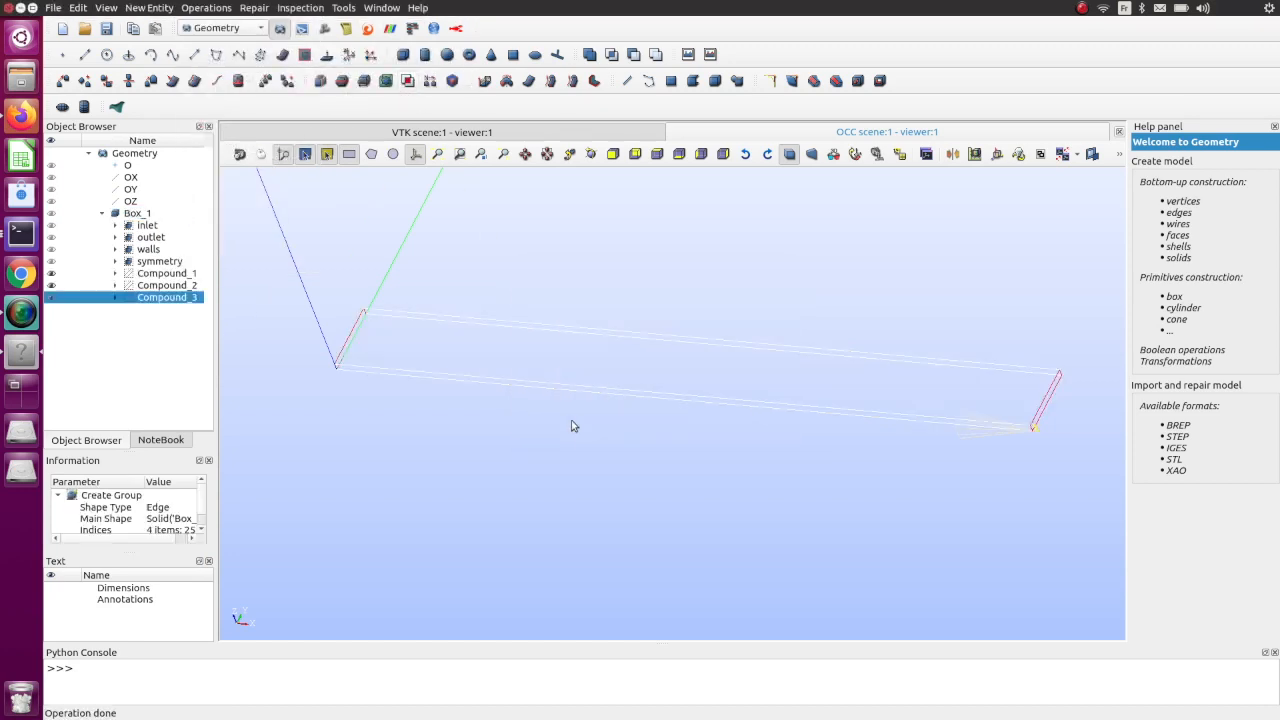
- Toggle the visibility of the propagated edge compounds to examine which direction each one's edges follow
left_click(51, 299)
left_click(51, 285)
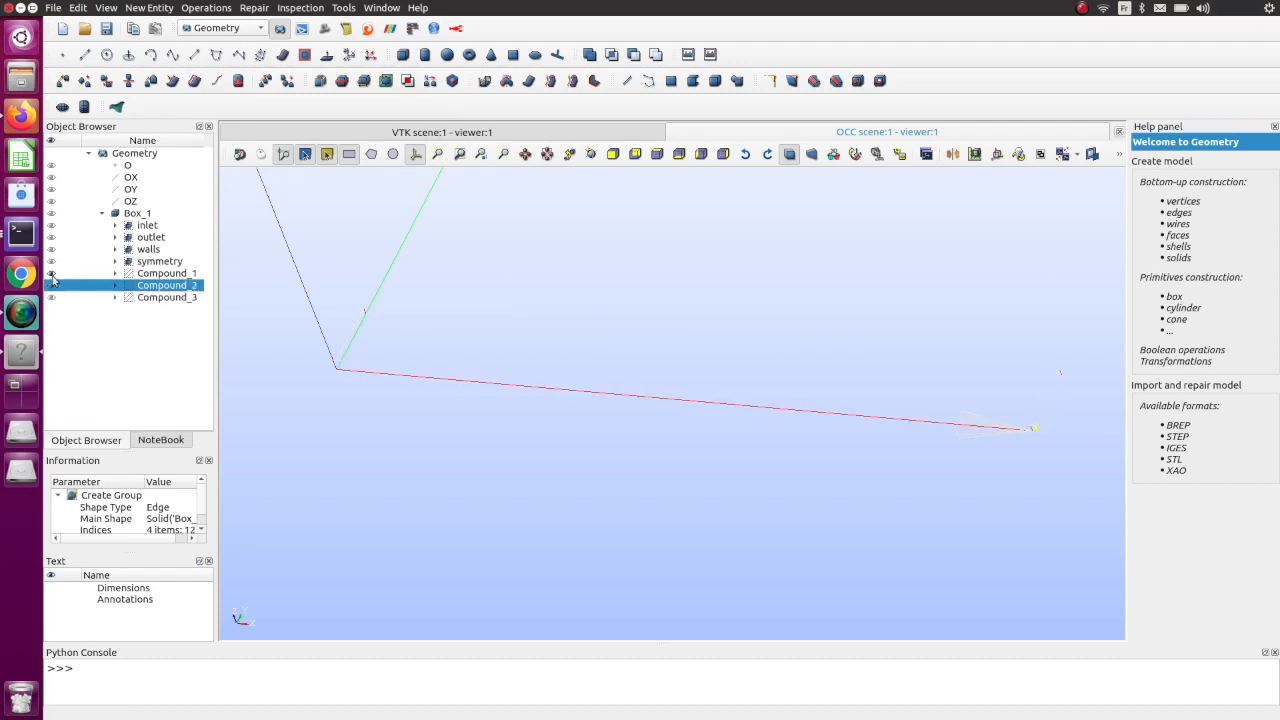
left_click(51, 274)
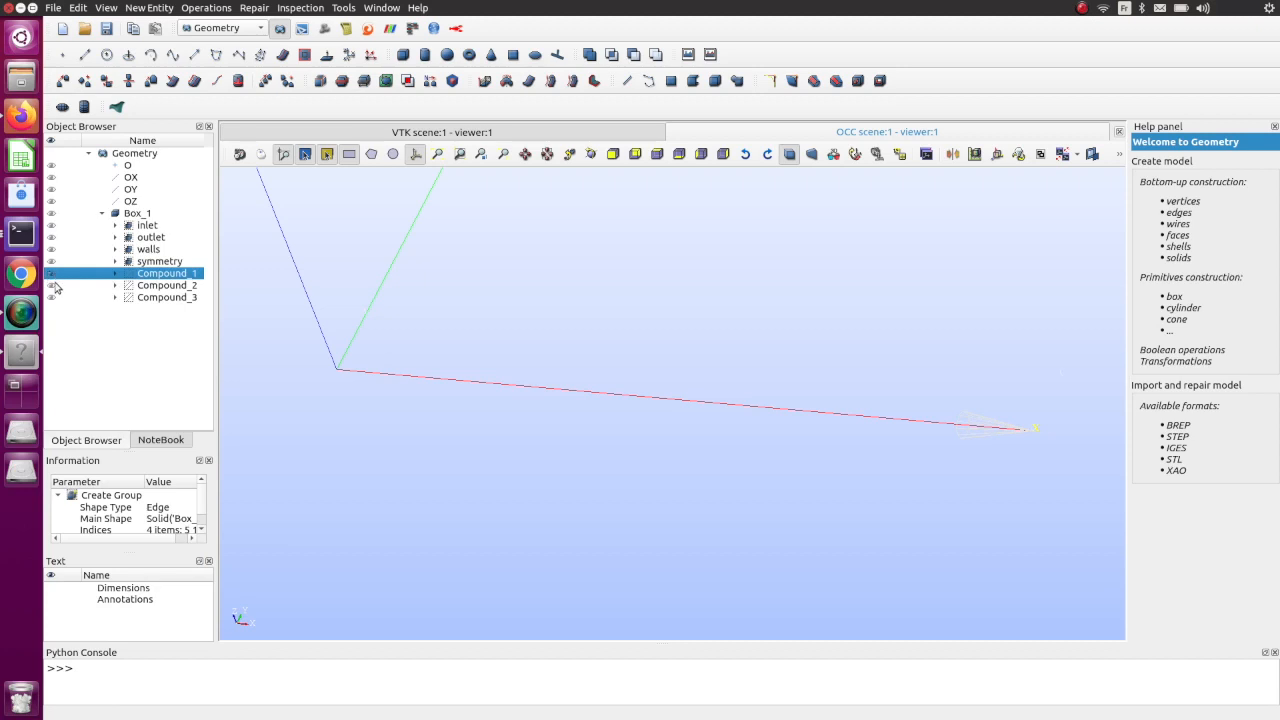
left_click(51, 286)
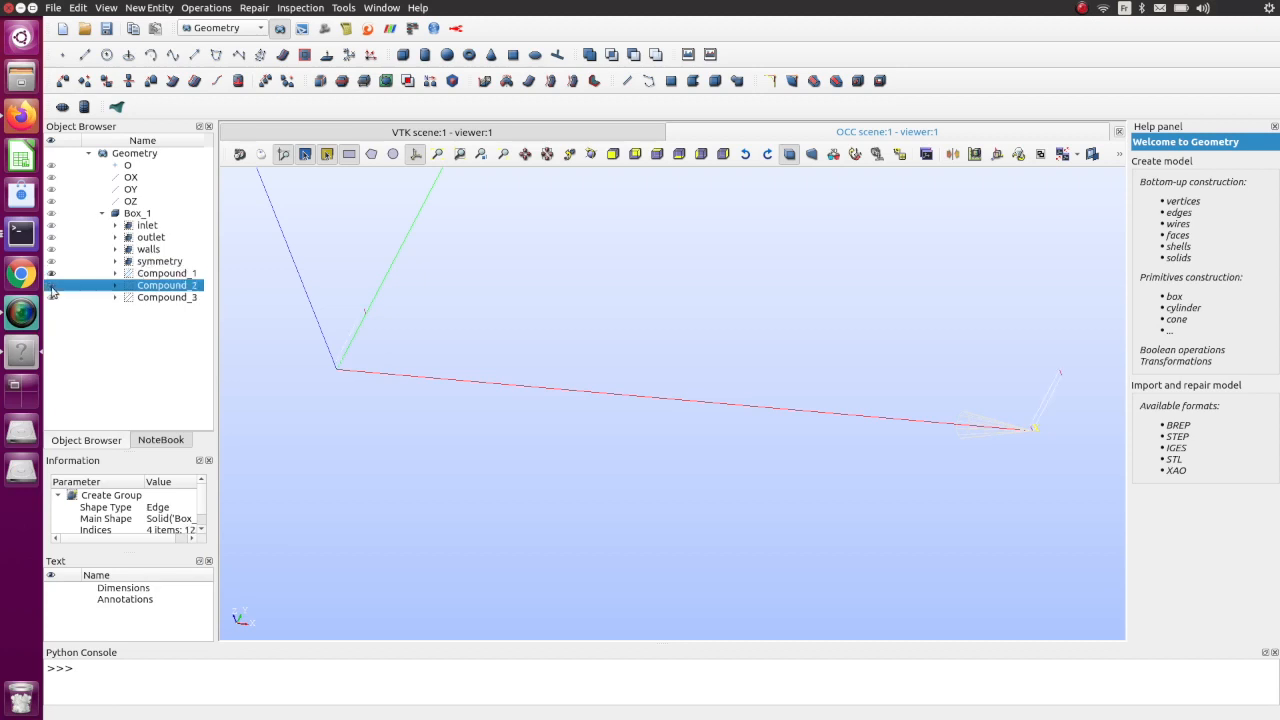
left_click(52, 275)
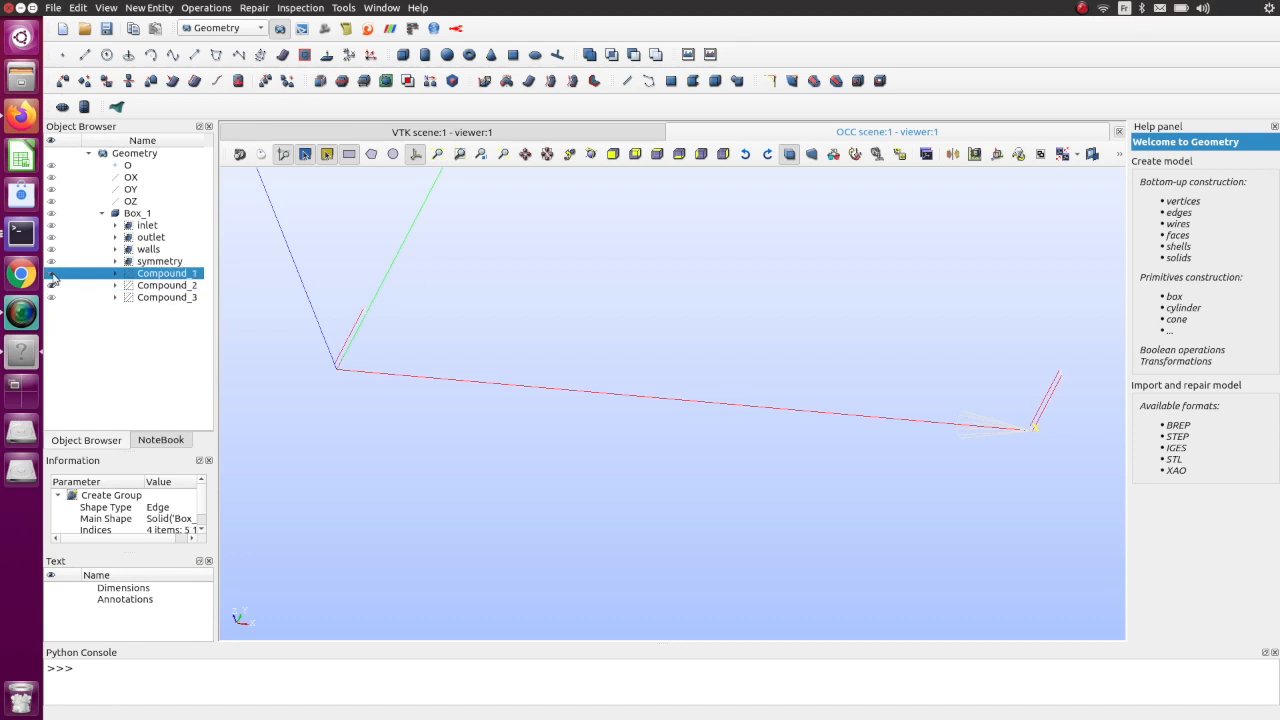
left_click(53, 287)
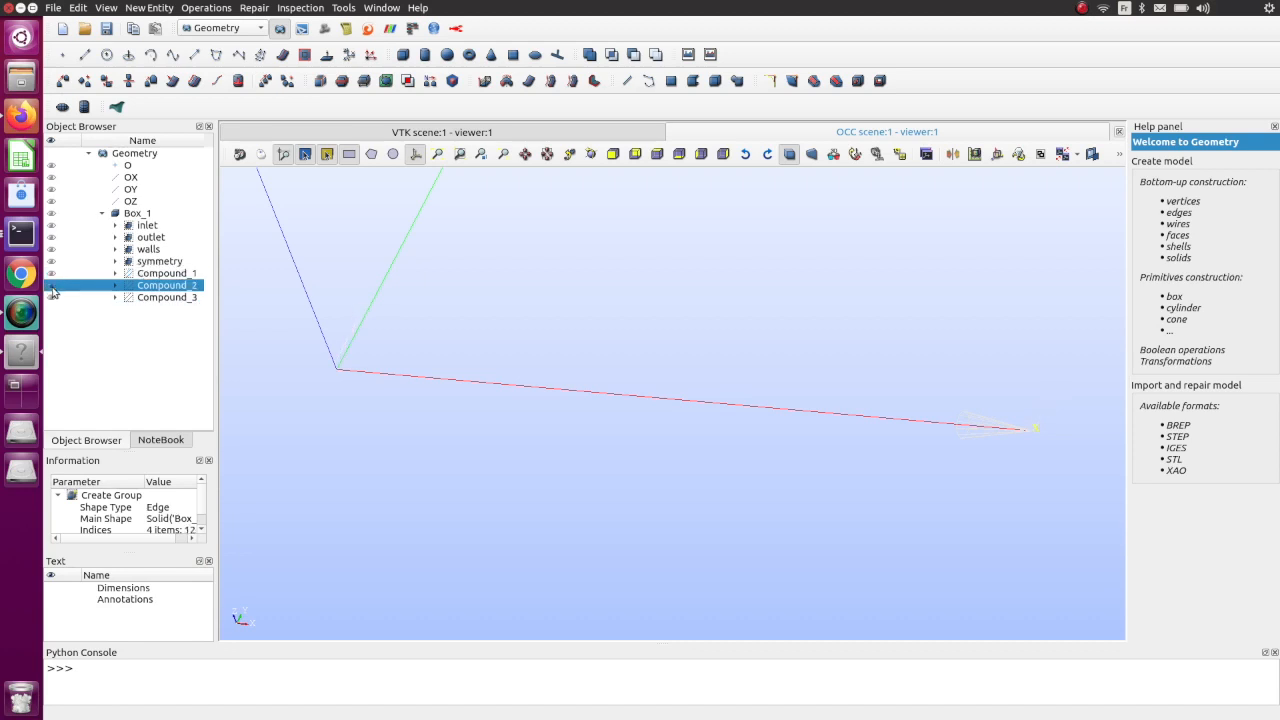
scroll(491, 321, "down", 3)
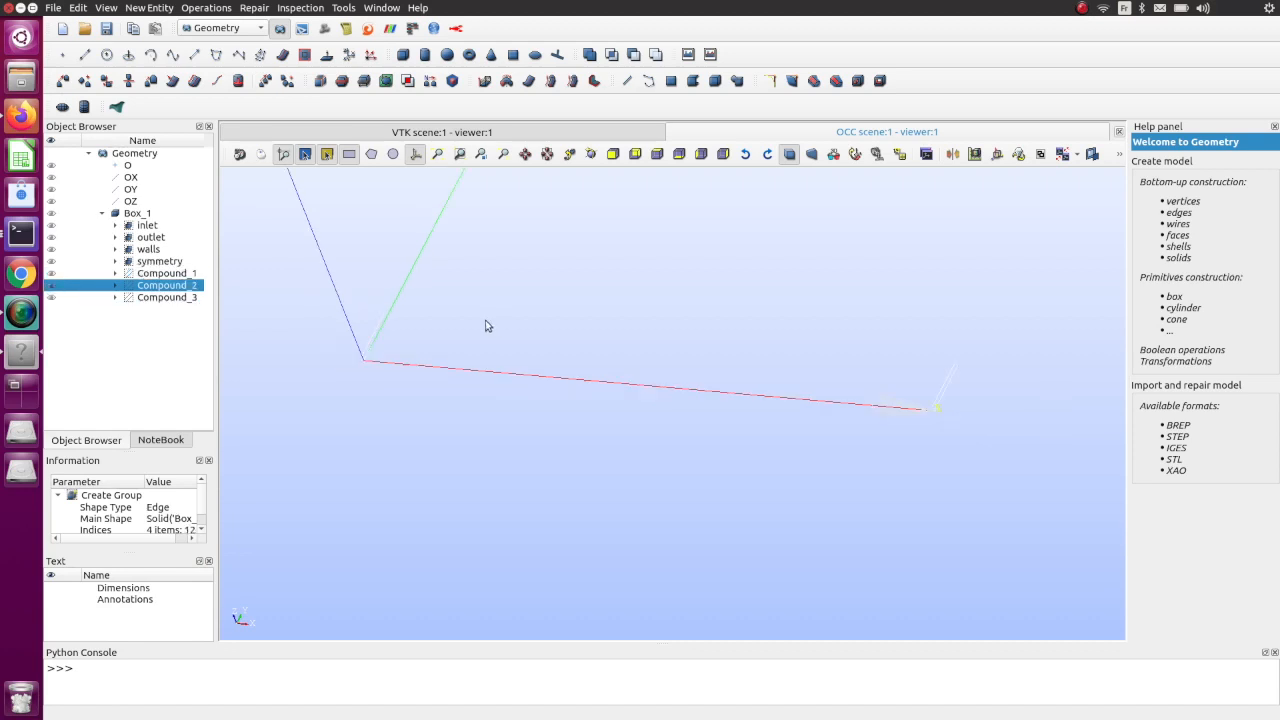
scroll(484, 330, "up", 2)
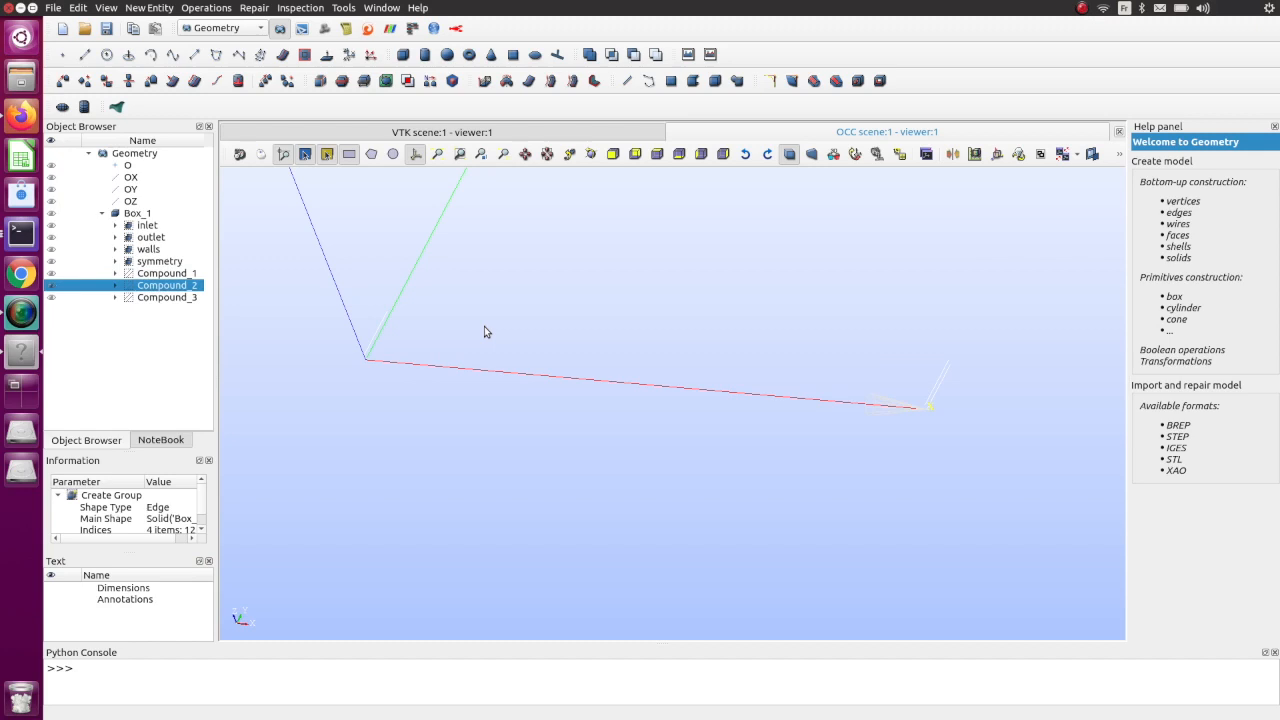
- Rename Compound_2, which holds the edges along the Y axis, as "ydir"
right_click(166, 288)
left_click(186, 291)
type("yd")
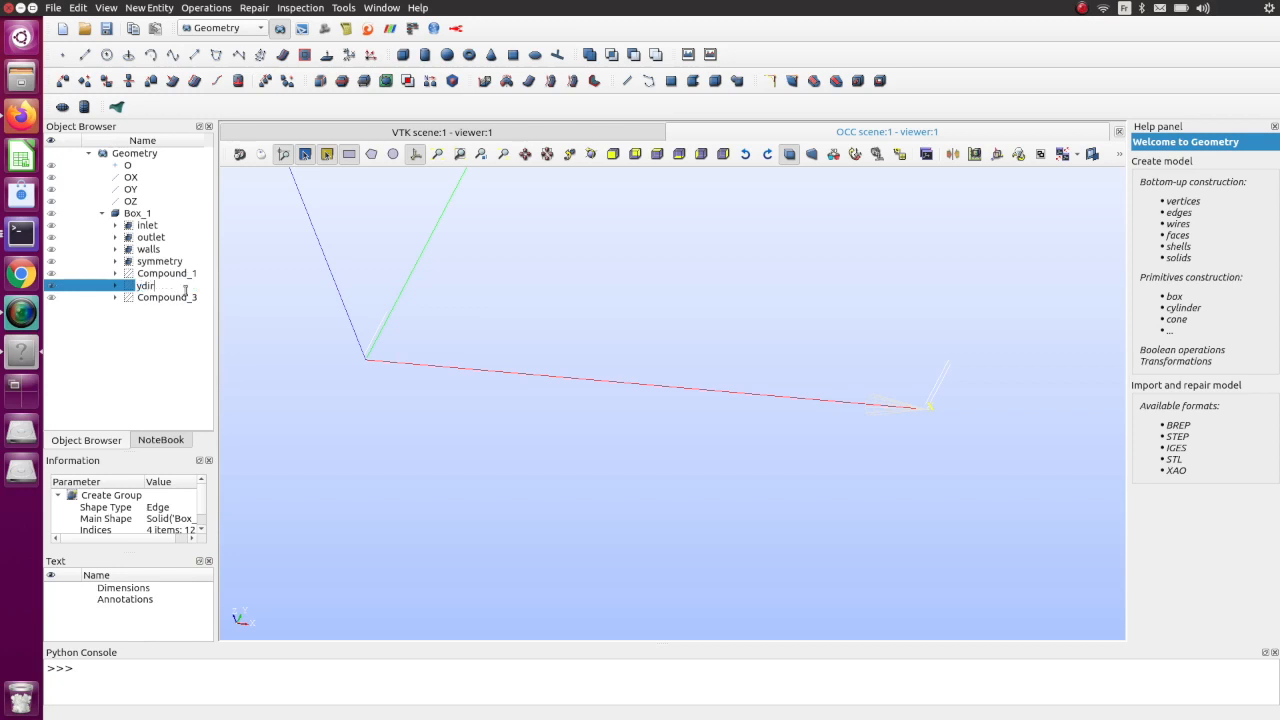
type("ir")
key("Return")
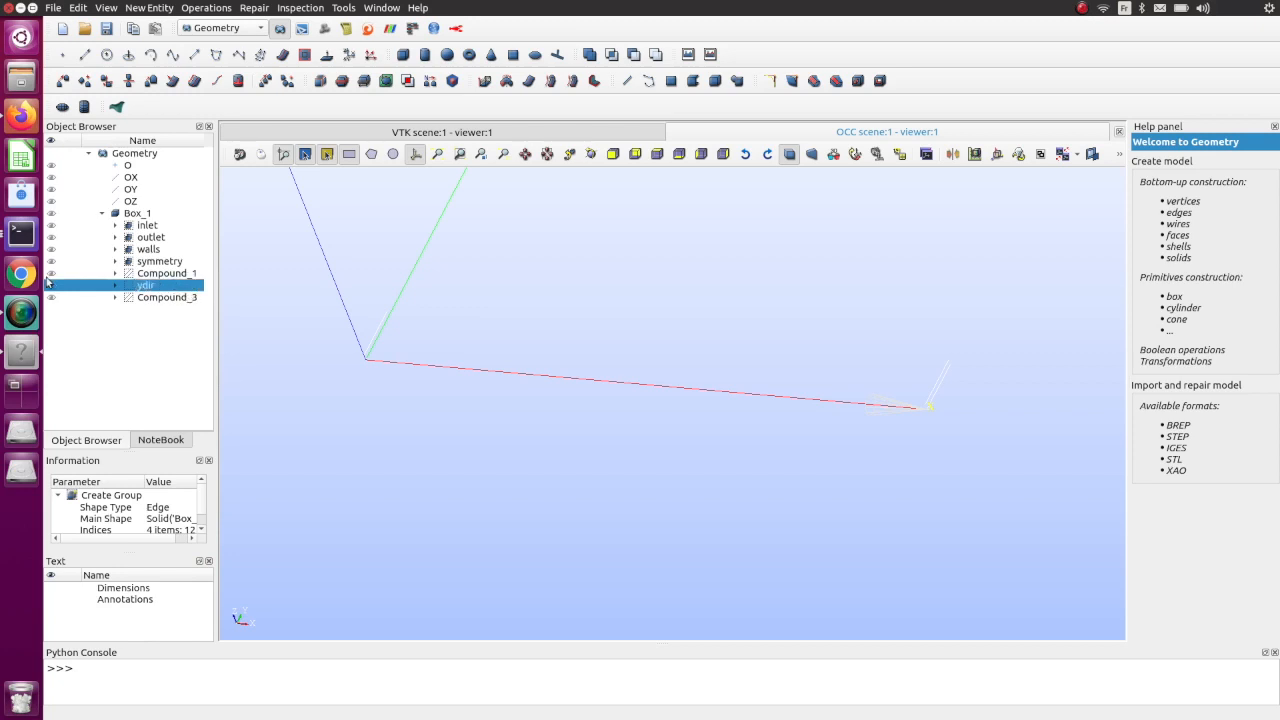
- Hide ydir, display Compound_1 with the short thickness edges, and rename it as "zdir"
left_click(52, 273)
left_click(50, 287)
left_click(149, 277)
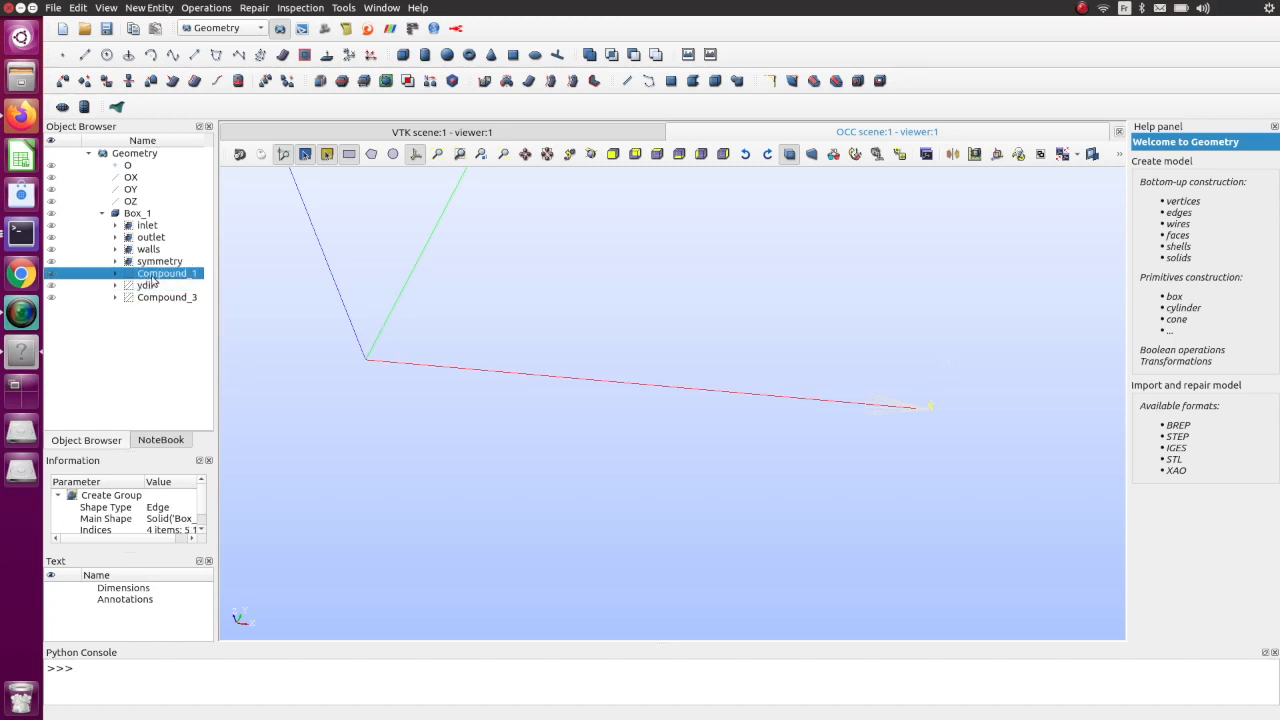
right_click(152, 283)
left_click(175, 278)
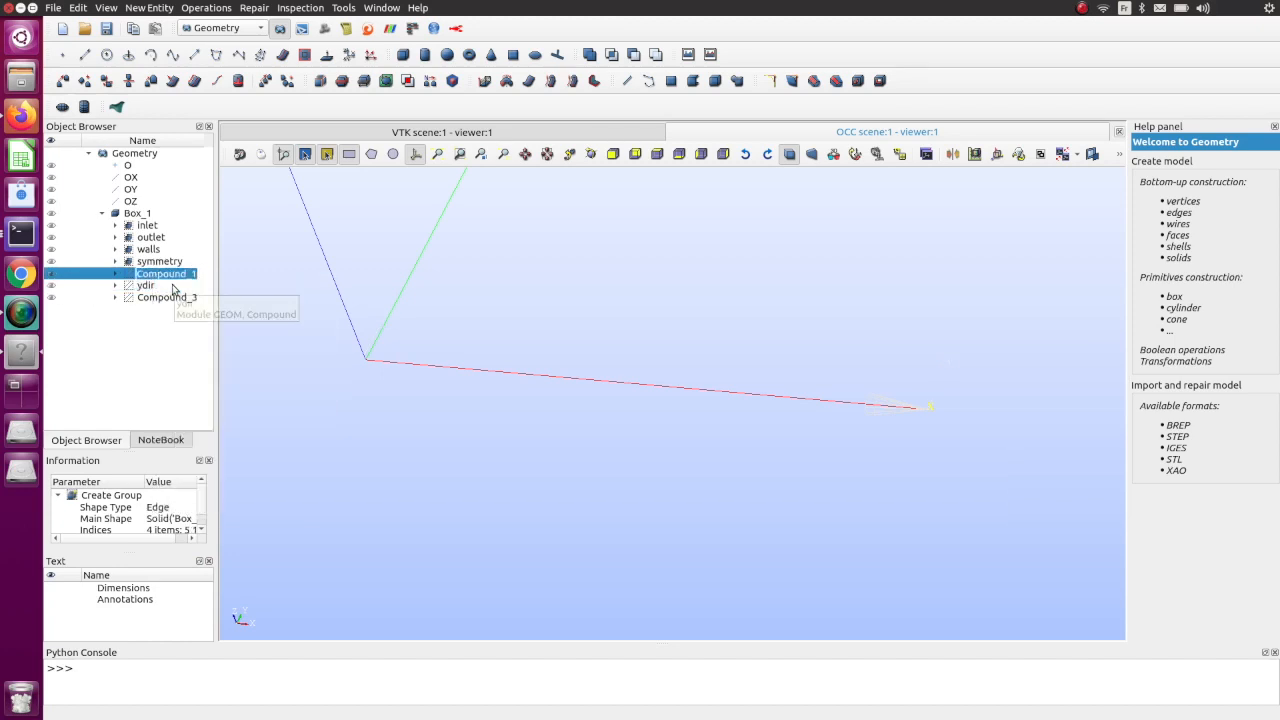
type("z")
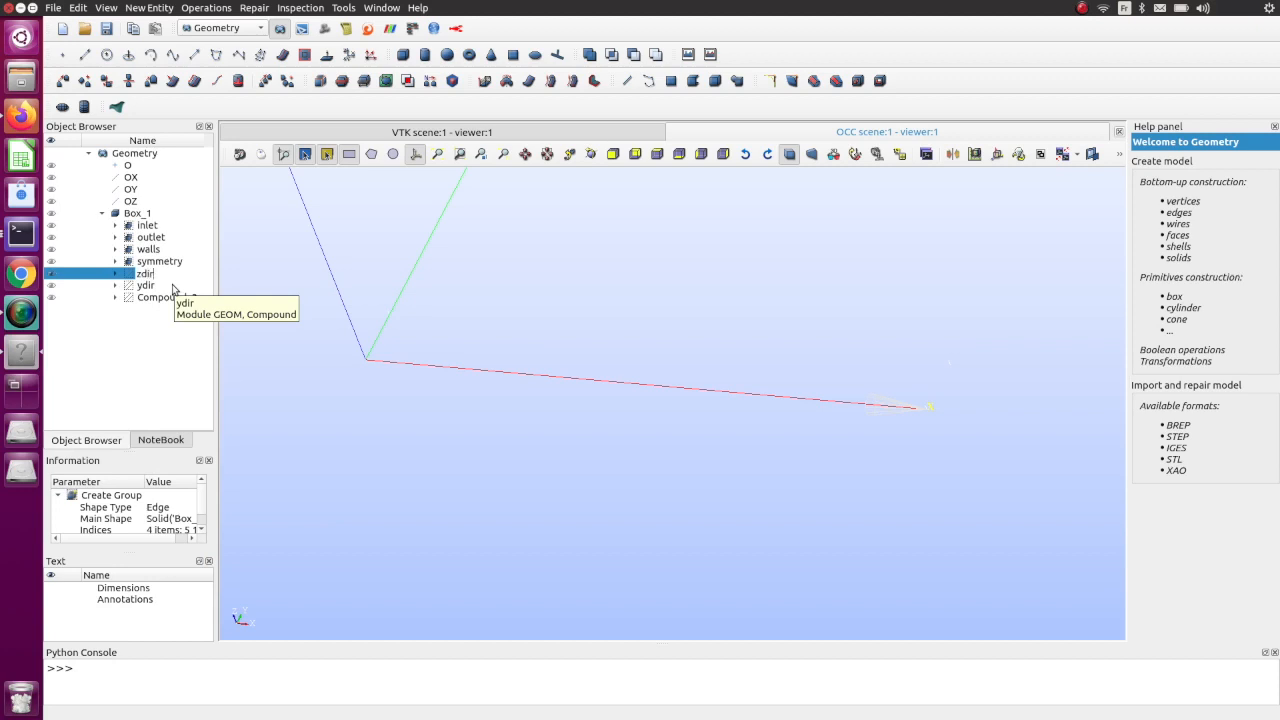
type("dir")
- Rename Compound_3, which holds the box's long edges, as "xdir"
left_click(160, 300)
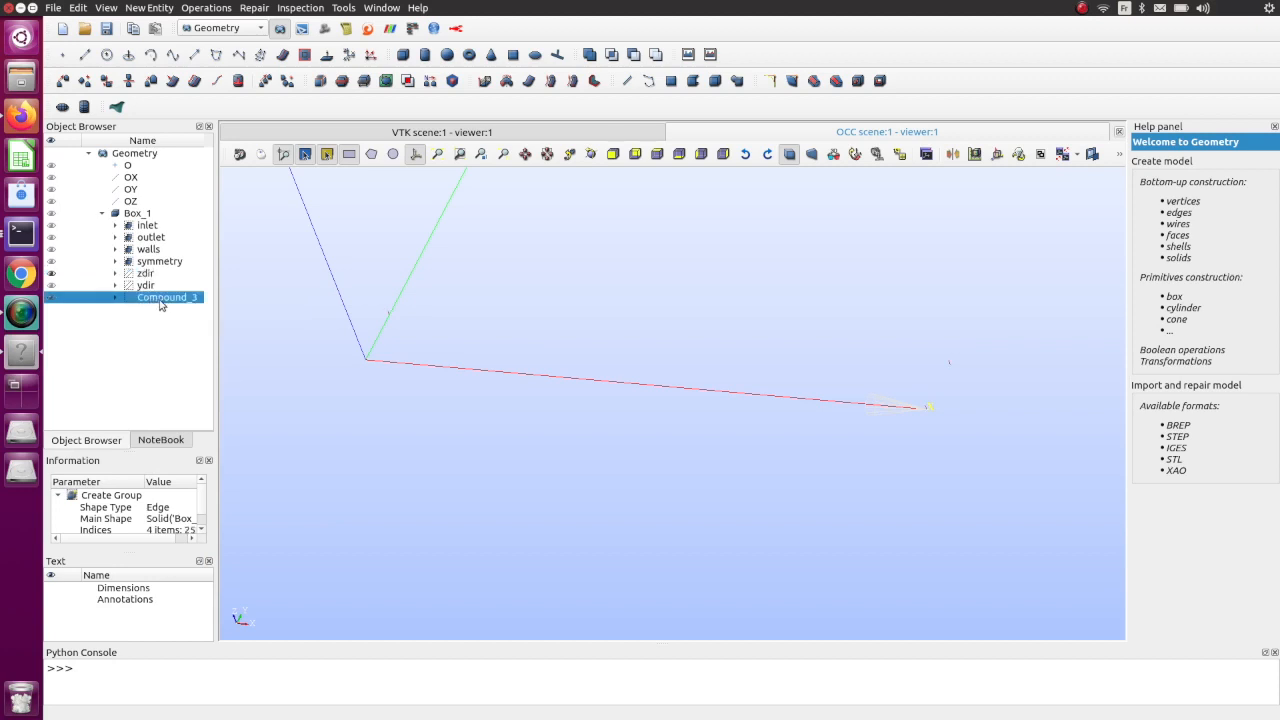
right_click(160, 305)
left_click(205, 308)
type("xdir")
key("Return")
- Save the study, then hide zdir and display Box_1 in the geometry viewer
left_click(133, 214)
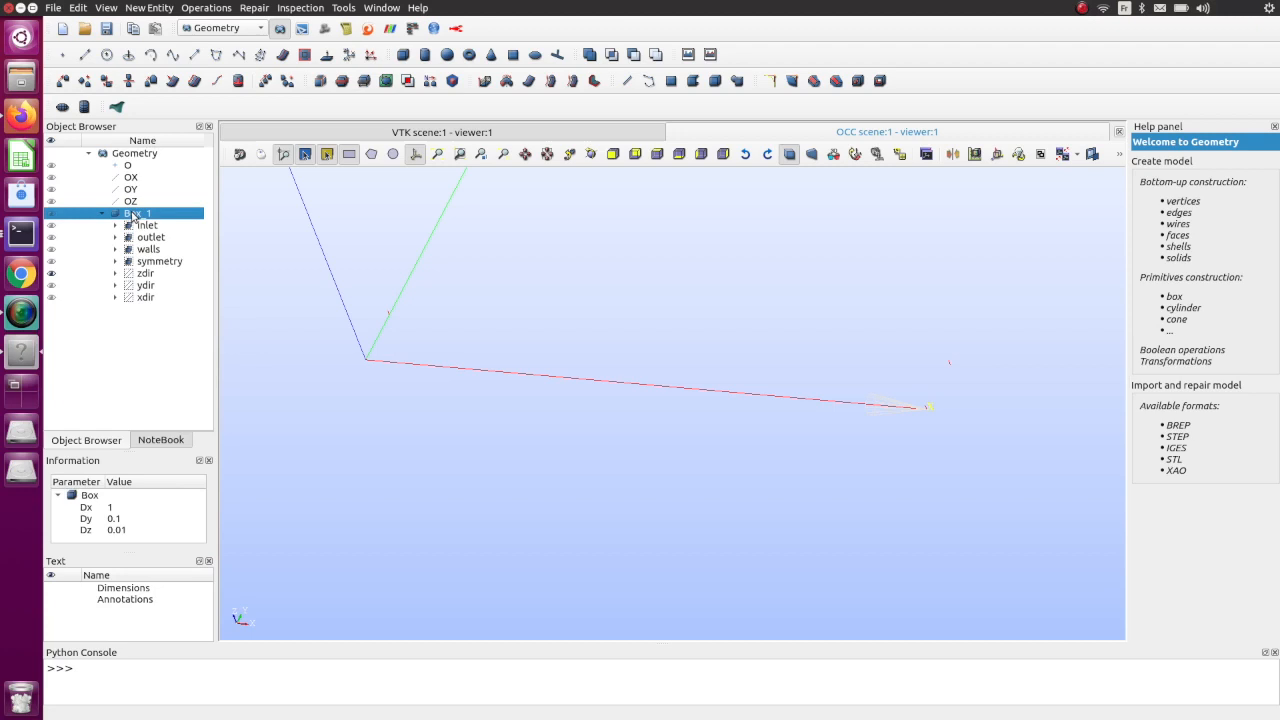
left_click(107, 29)
left_click(56, 274)
left_click(53, 214)
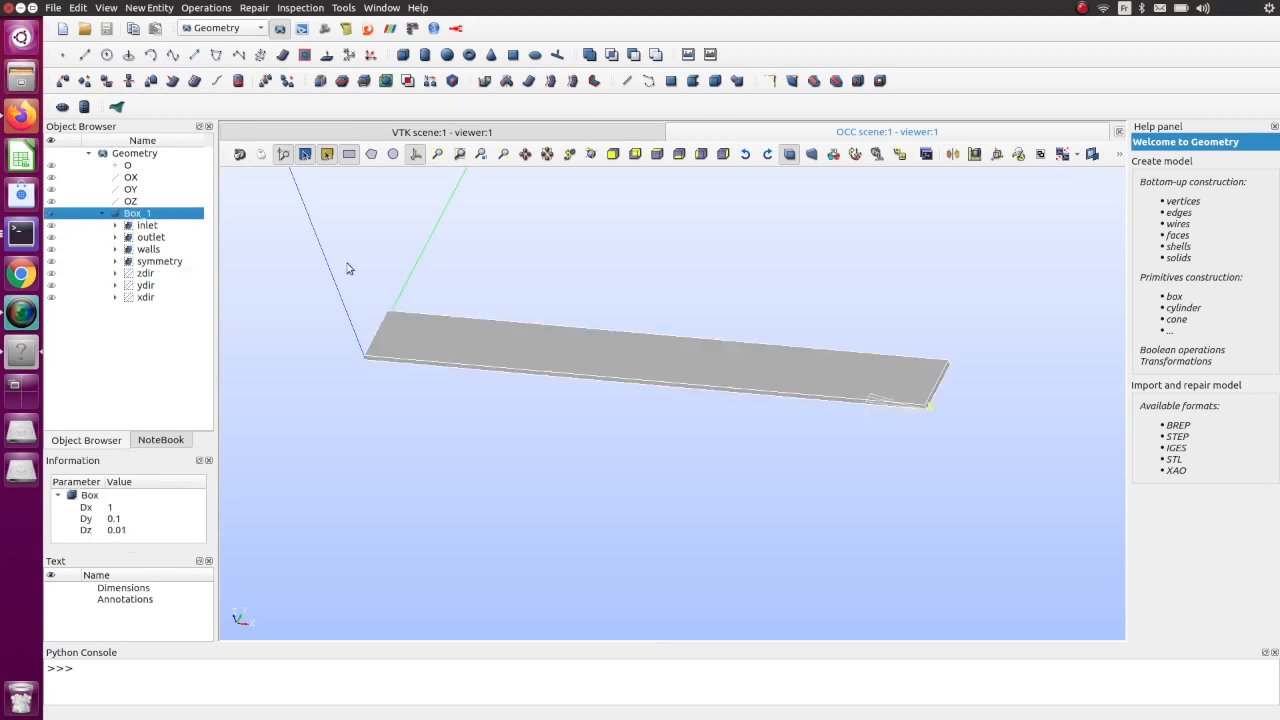
scroll(420, 300, "up", 1)
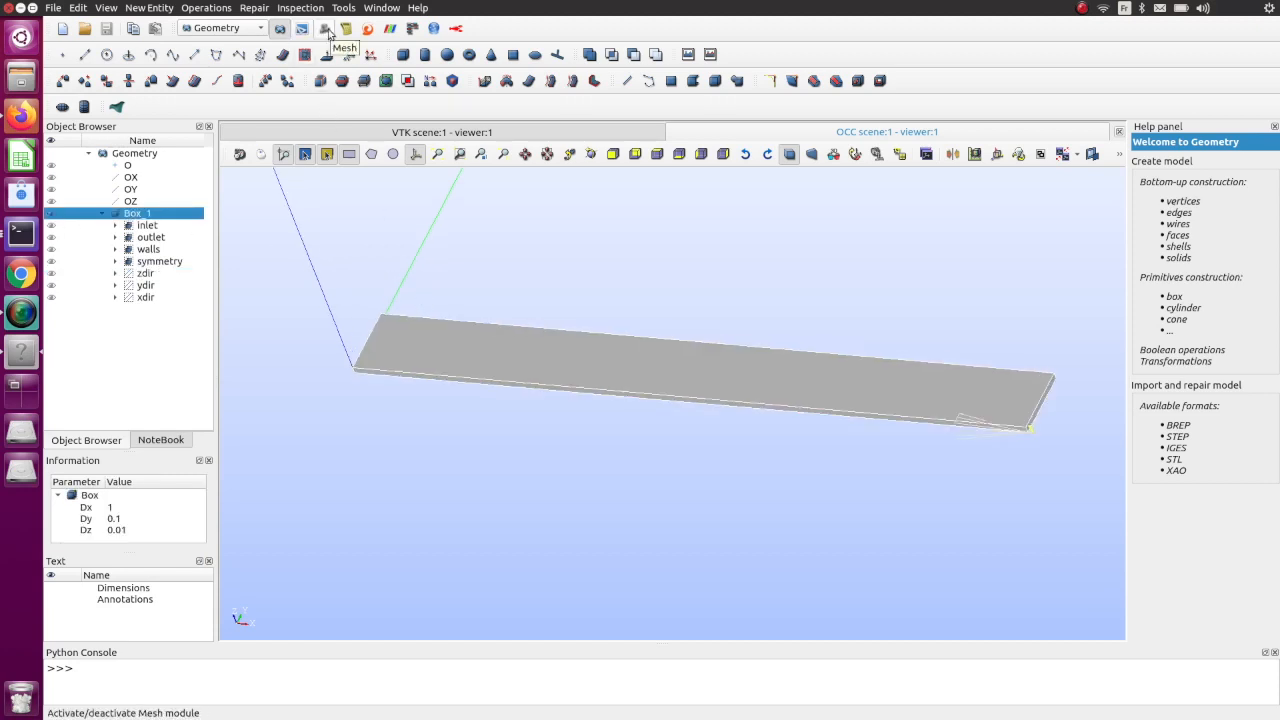
- Switch to the Mesh module and display Box_1 in the VTK viewer from the reset viewpoint
left_click(325, 29)
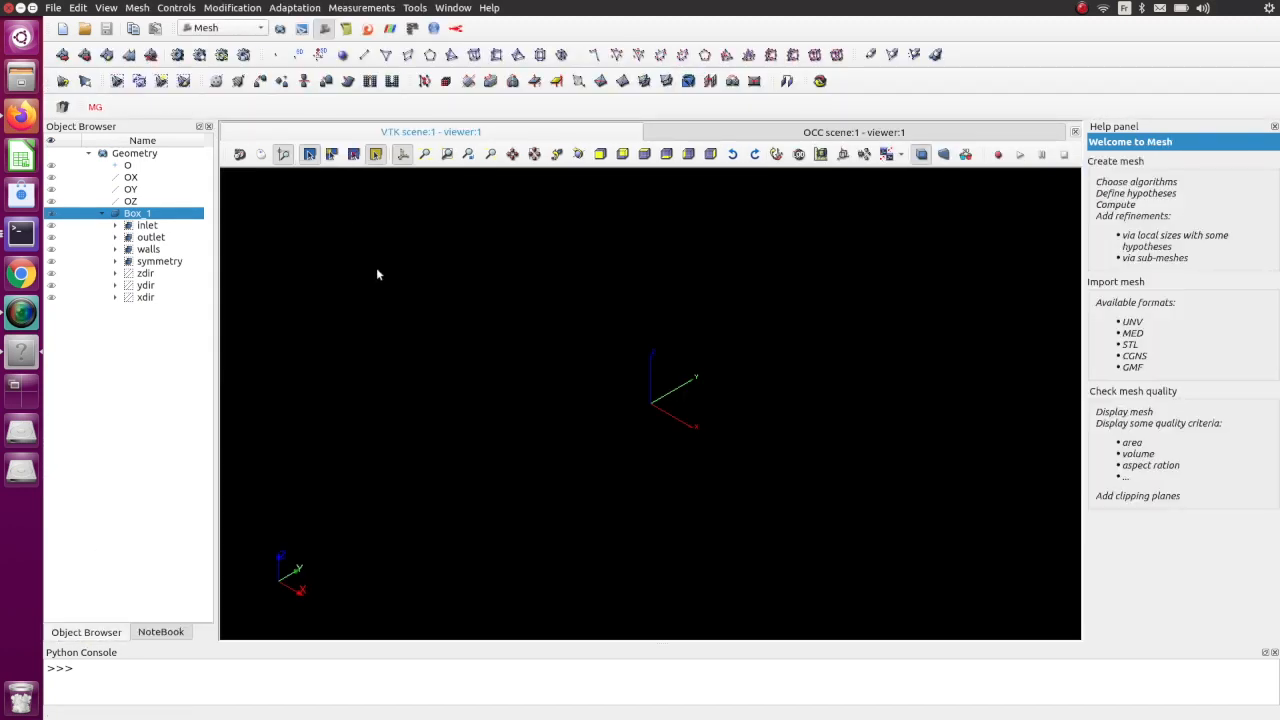
left_click(52, 216)
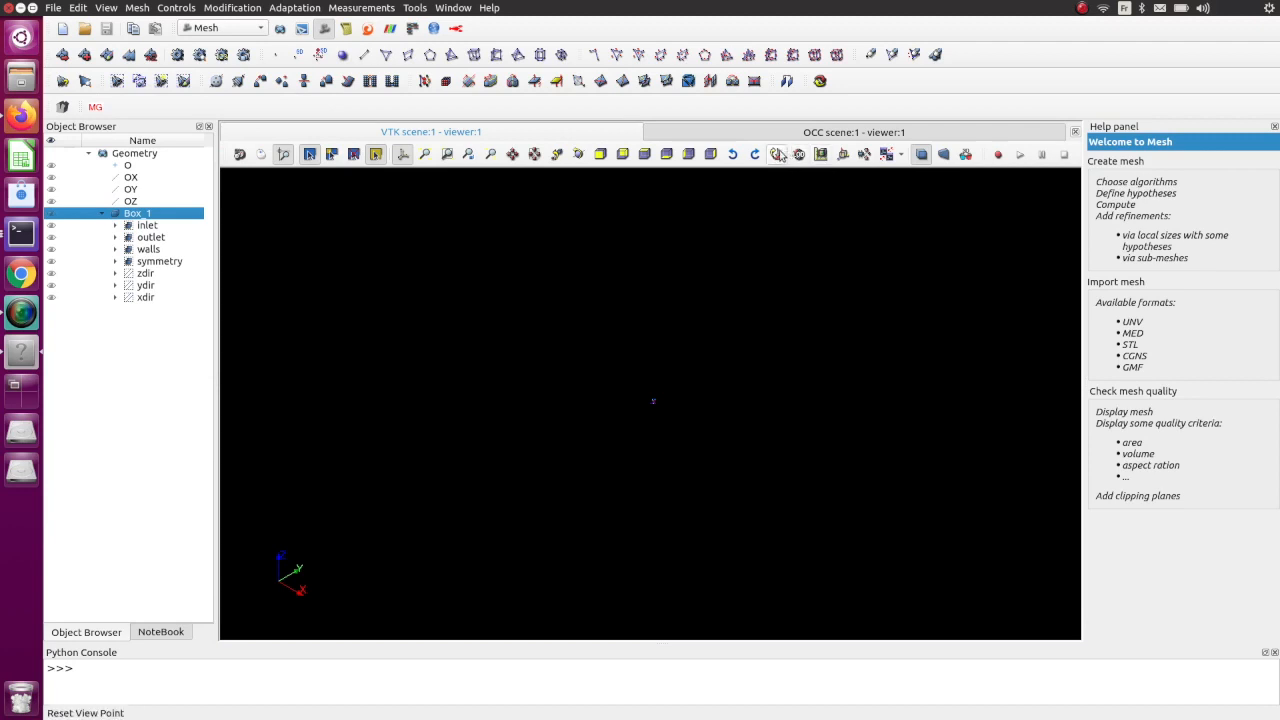
left_click(776, 154)
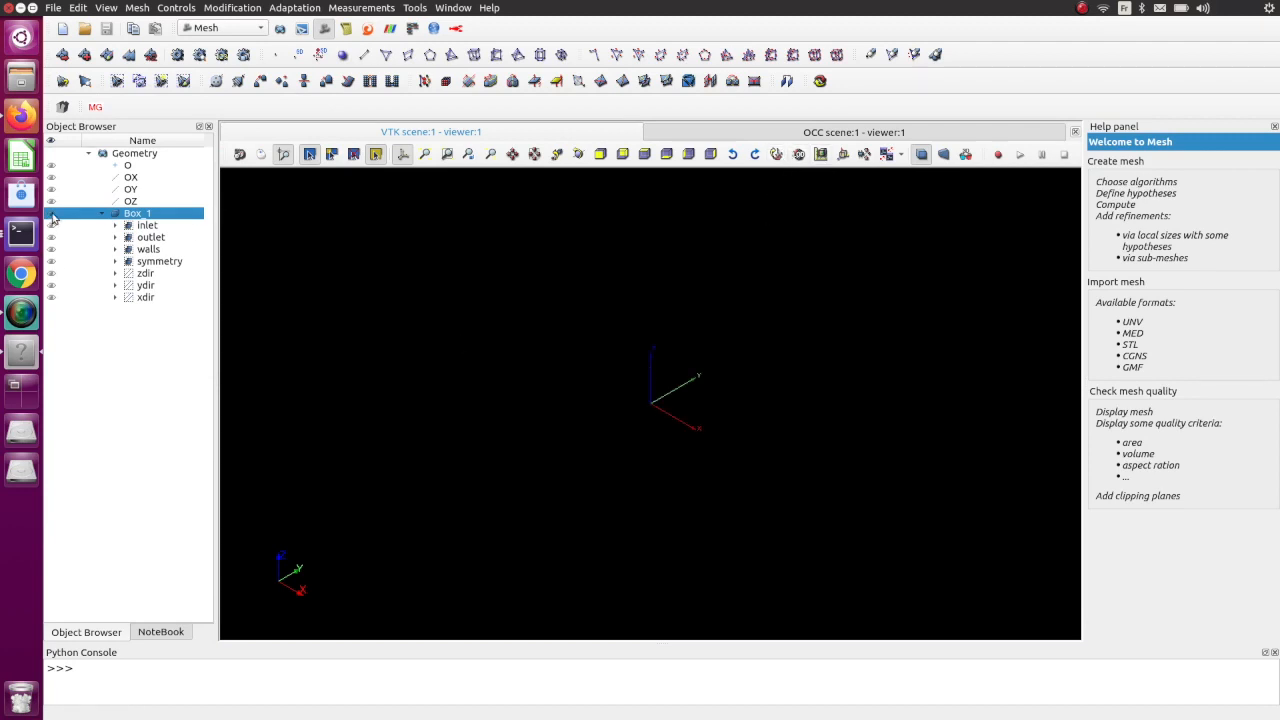
scroll(672, 422, "up", 5)
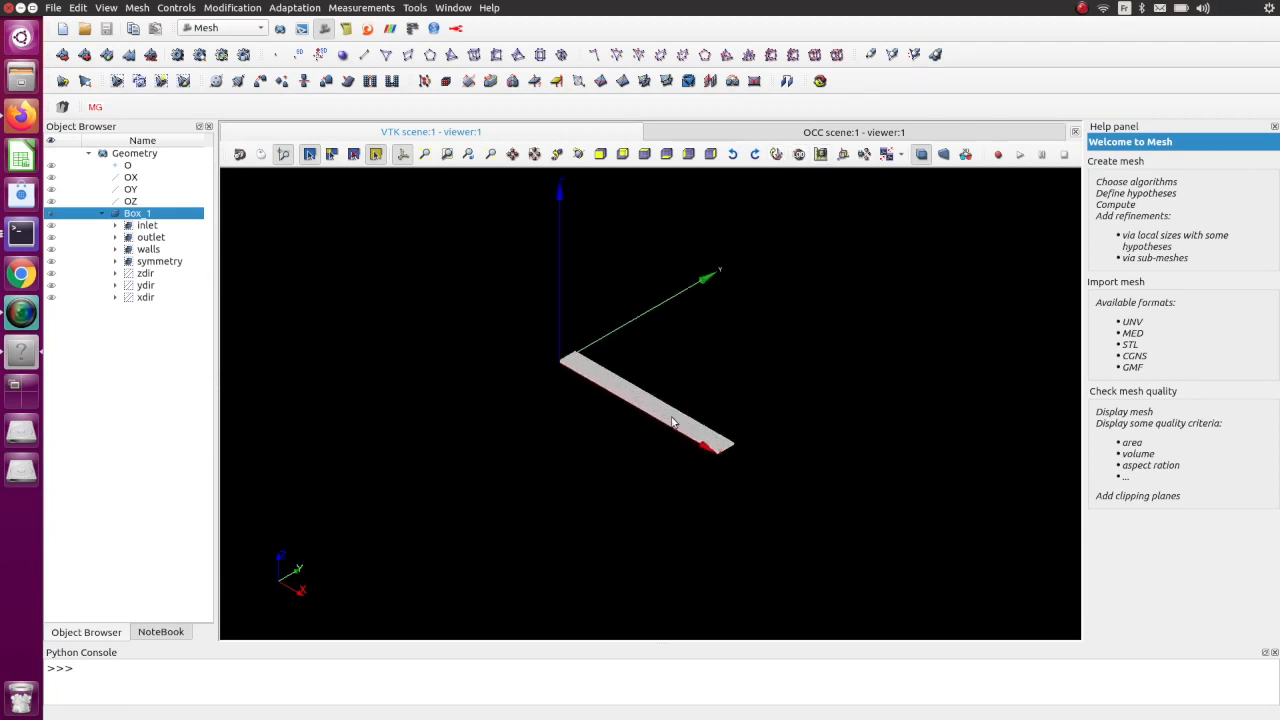
scroll(660, 422, "up", 5)
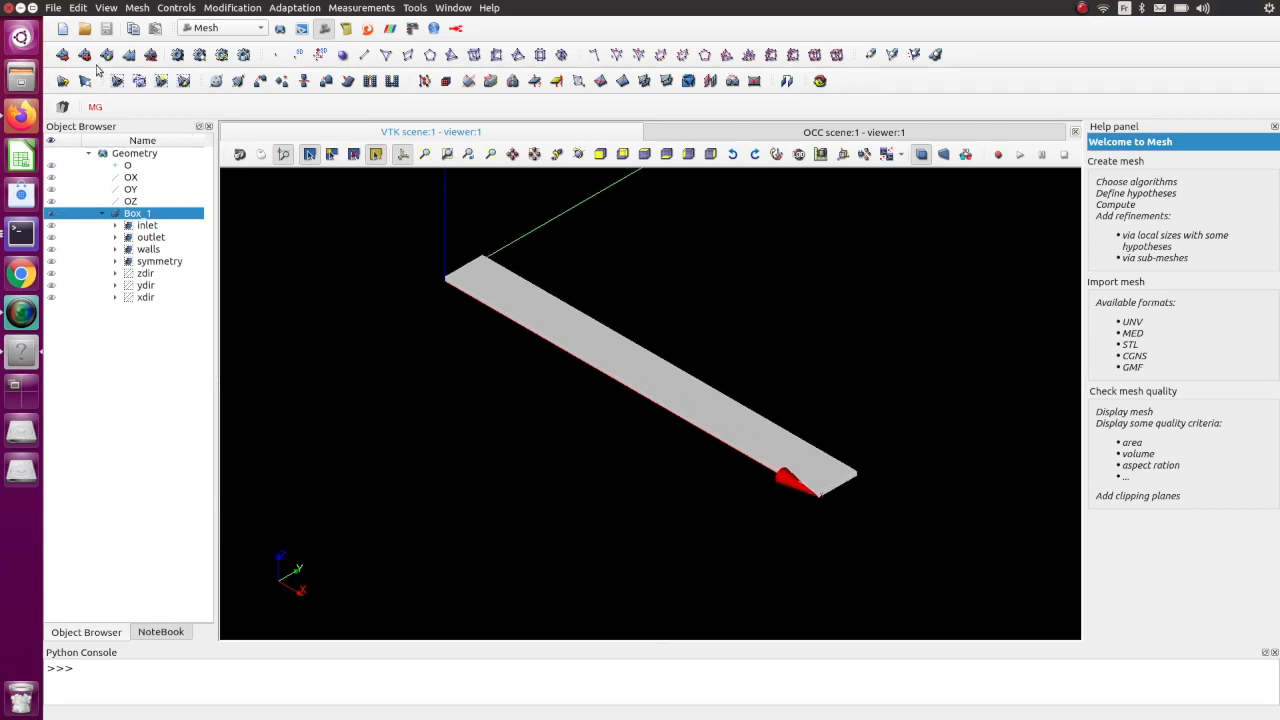
- Start creating a mesh on Box_1 with Hexahedron (i,j,k) as the 3D algorithm
left_click(63, 56)
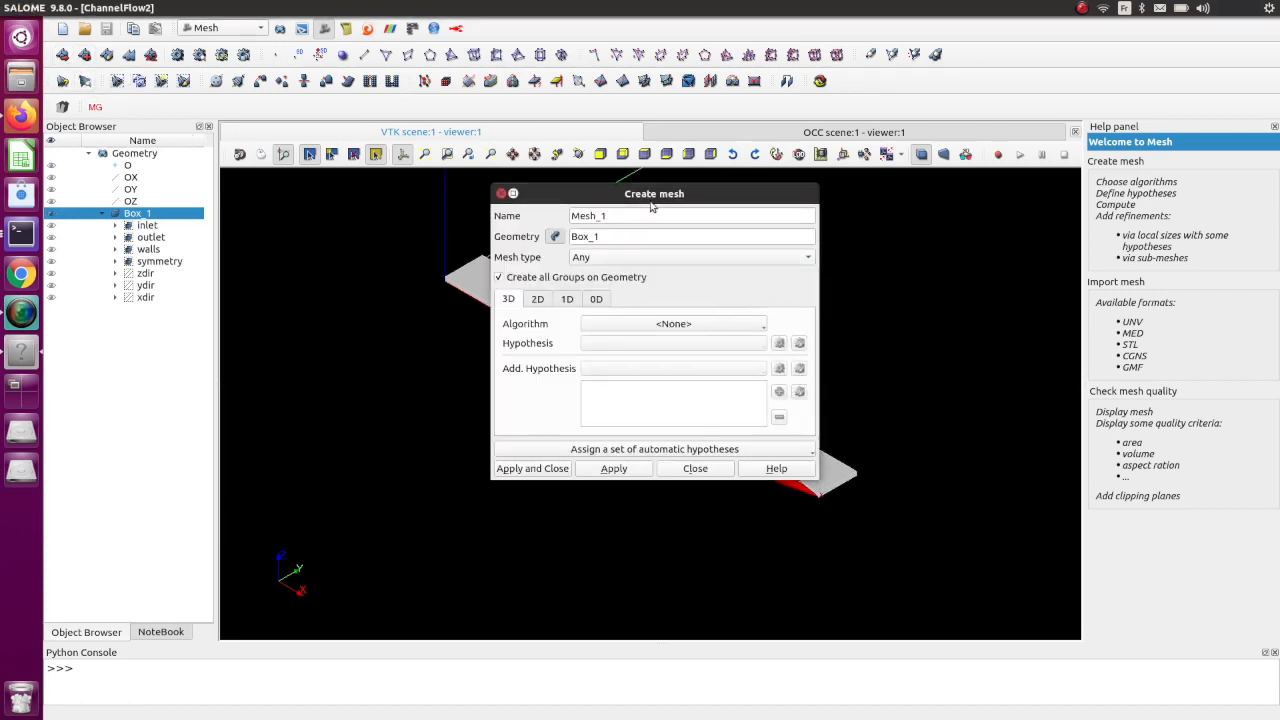
left_click_drag(650, 196, 410, 246)
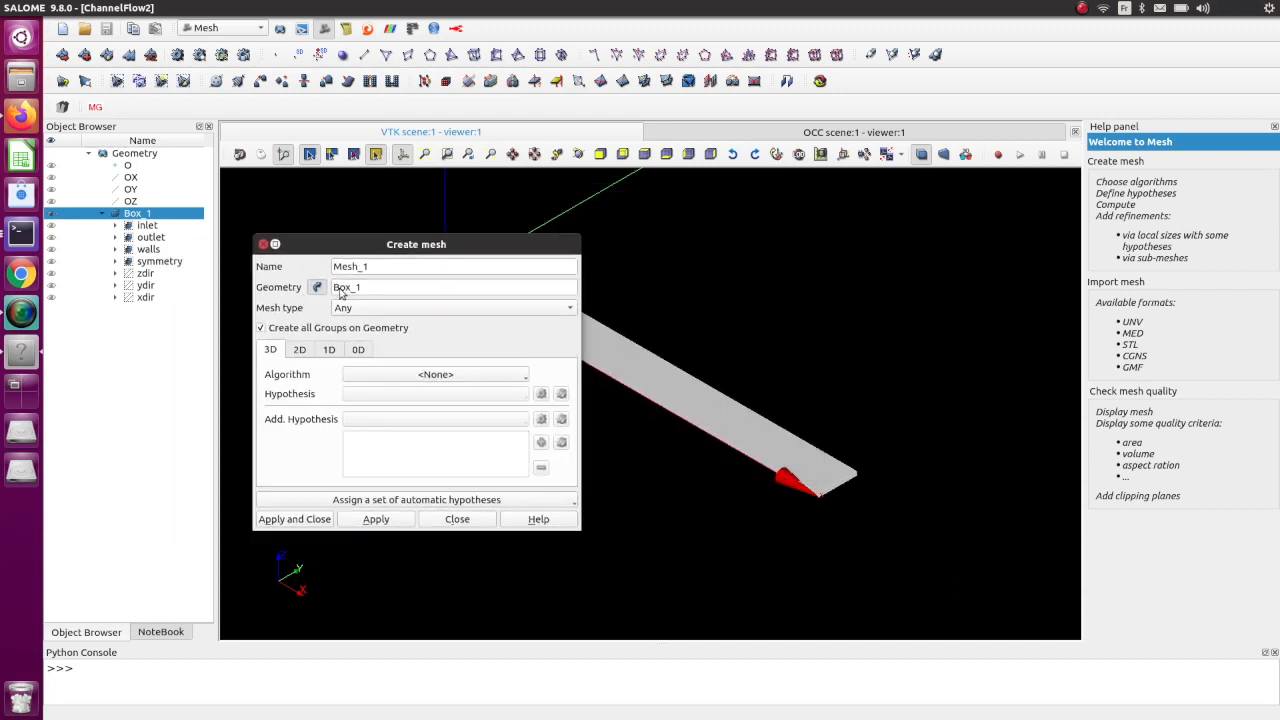
left_click(401, 375)
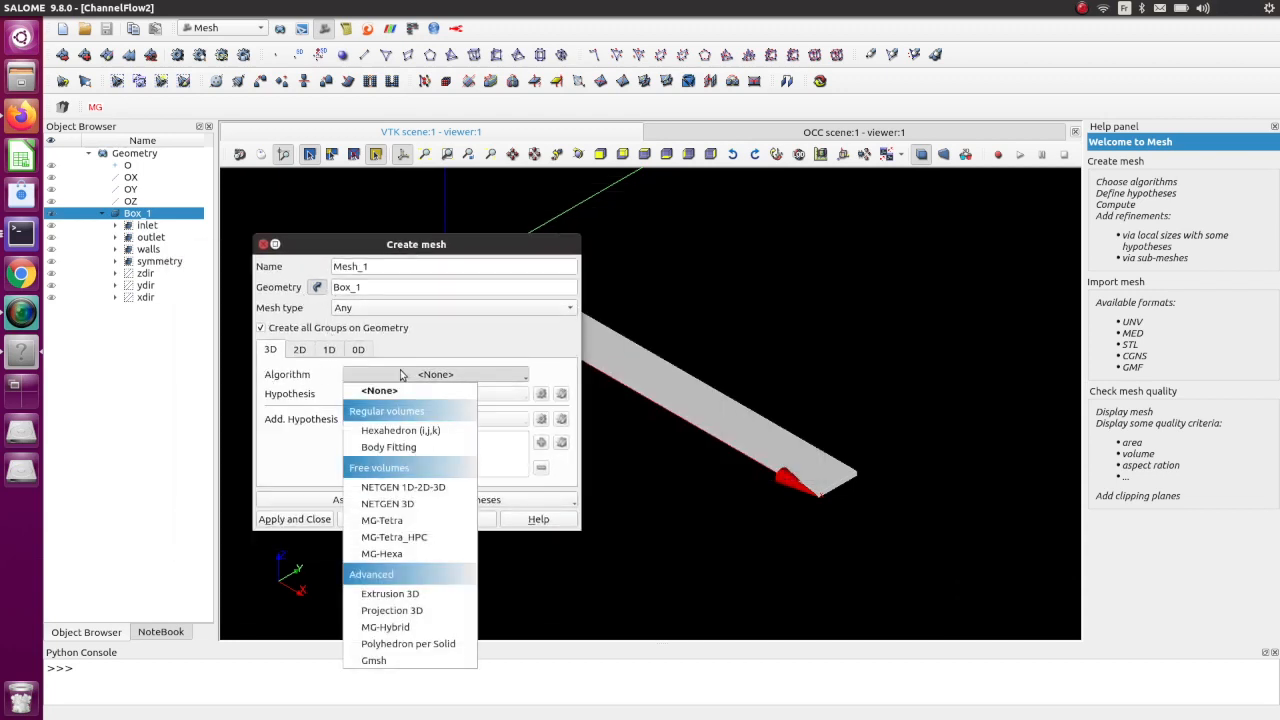
left_click(425, 436)
- Set the mesh's 2D algorithm to Quadrangle: Mapping and its 1D algorithm to Wire Discretisation
left_click(300, 349)
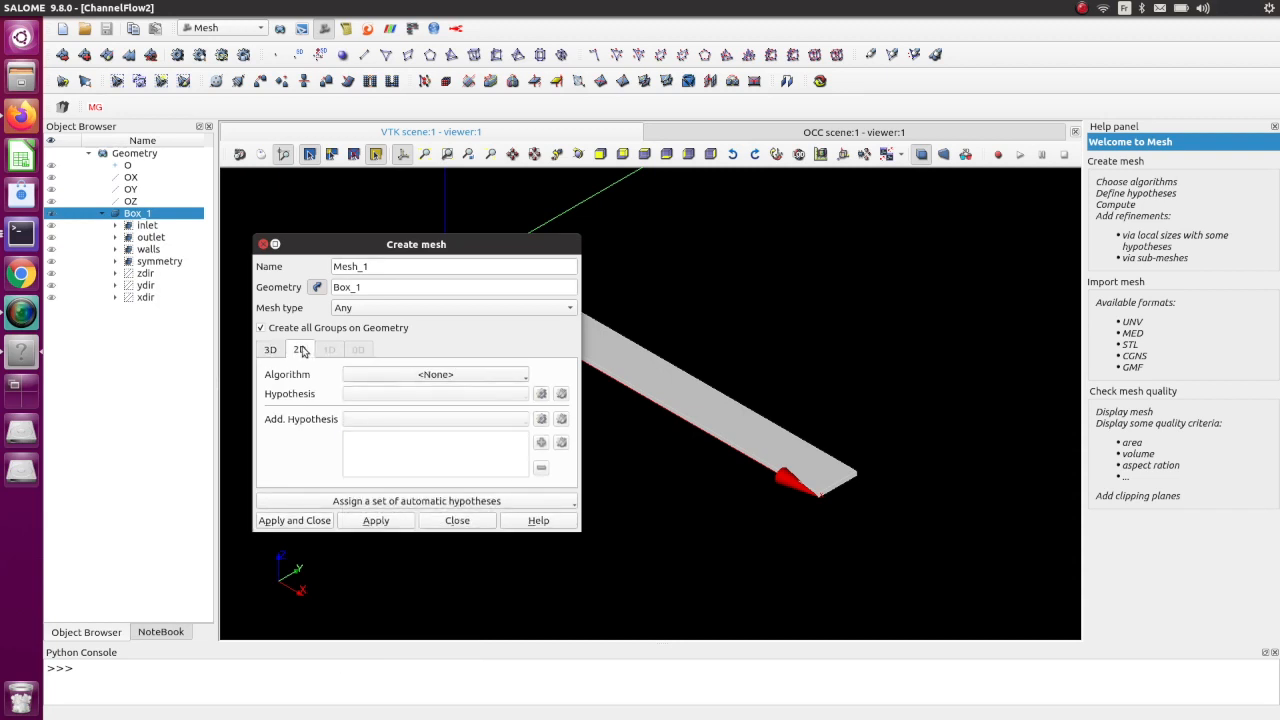
left_click(401, 381)
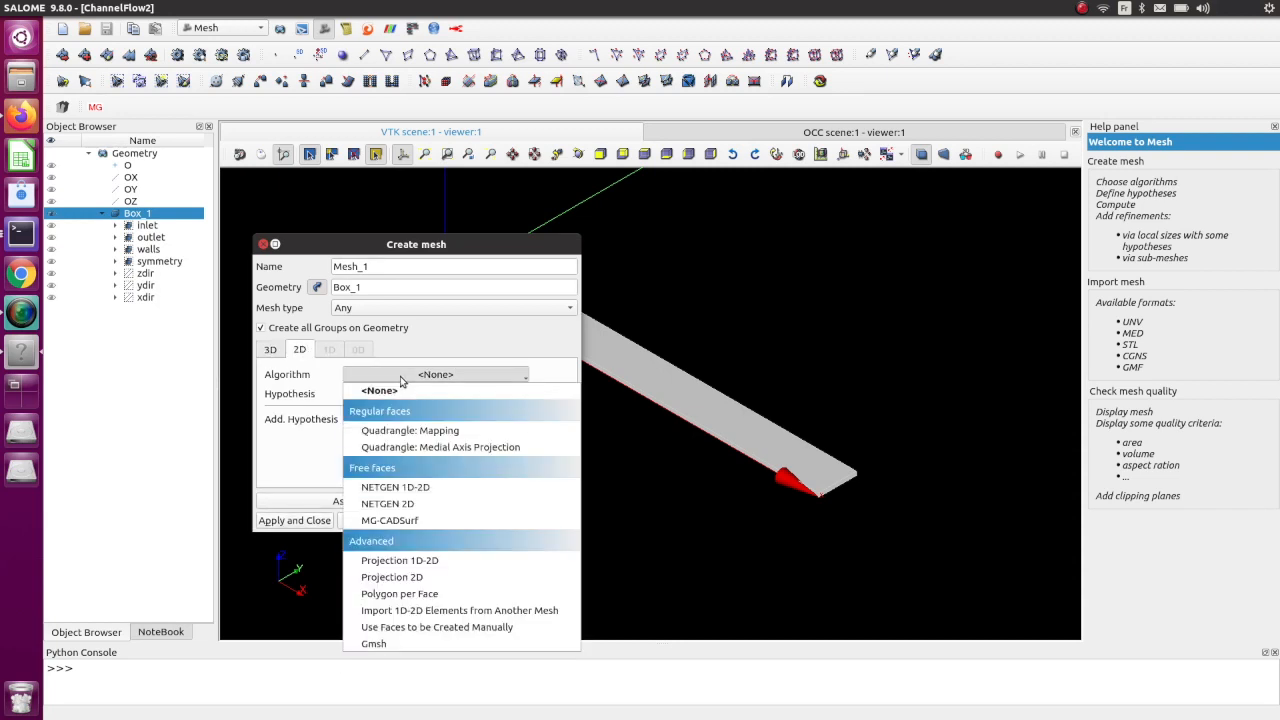
left_click(432, 436)
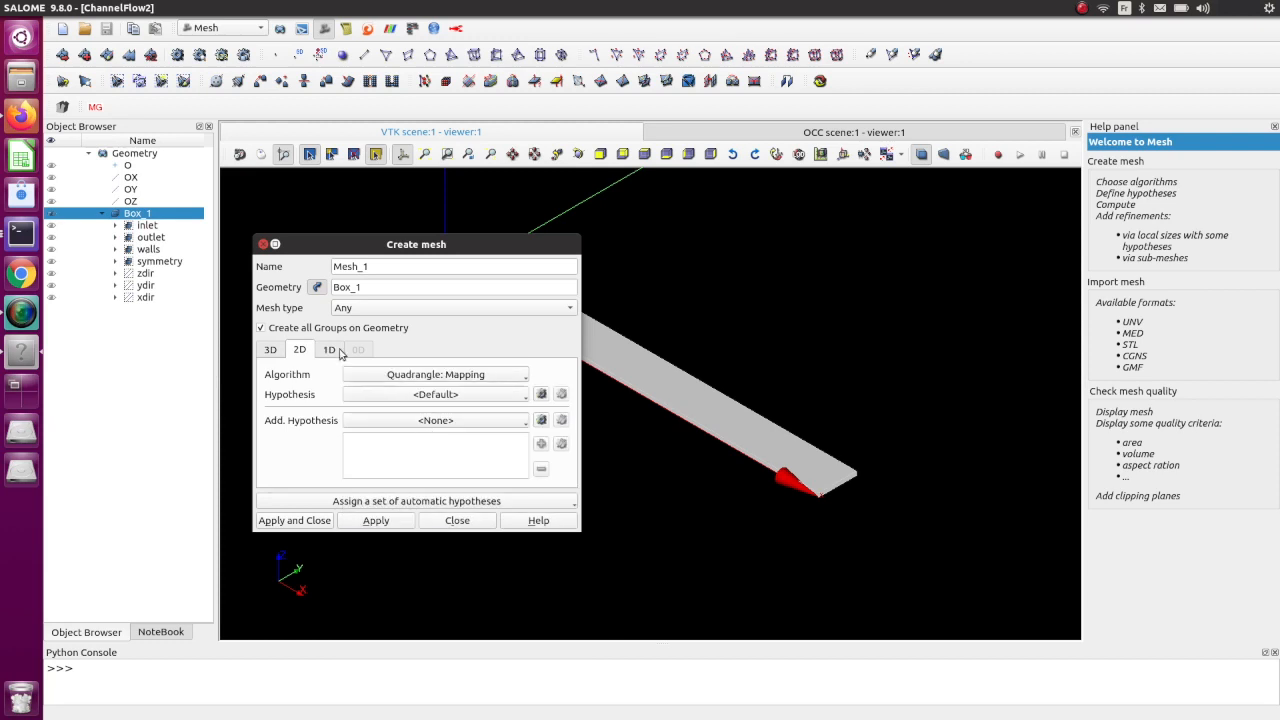
left_click(331, 350)
left_click(403, 382)
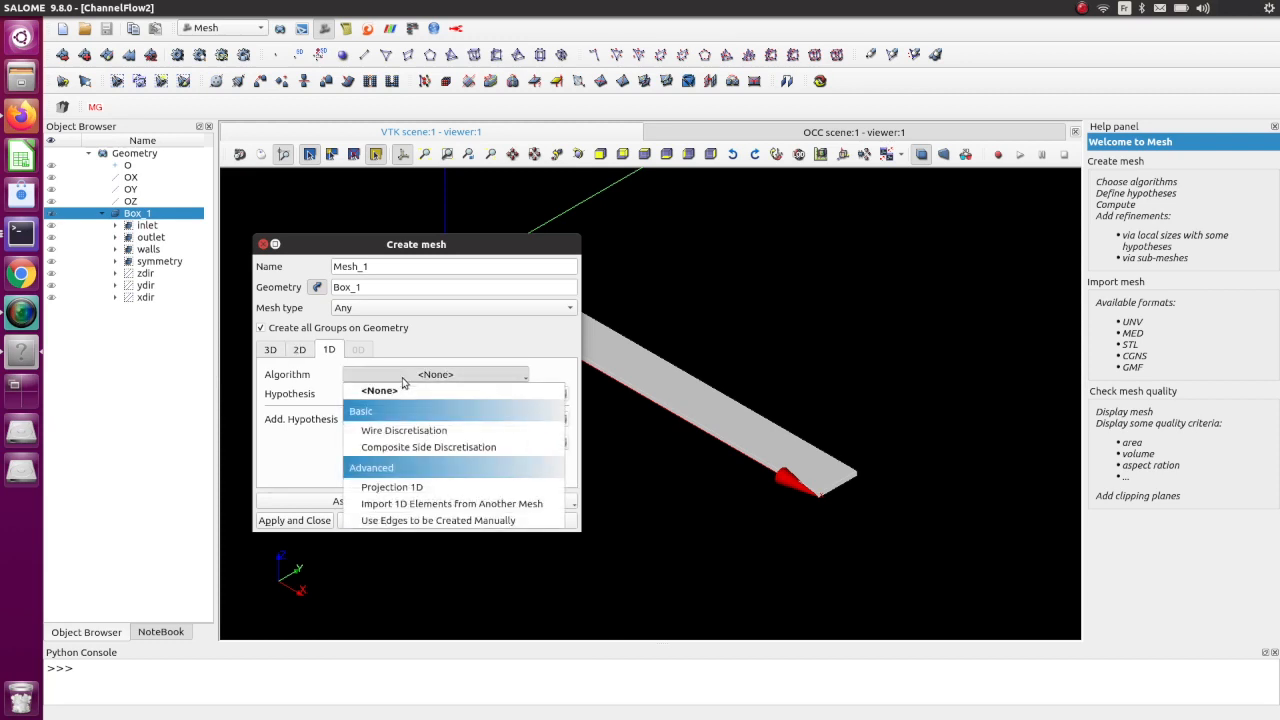
left_click(405, 432)
- Add a Number of Segments hypothesis named Number of Segments_10 with 10 equidistant segments and create Mesh_1
left_click(542, 396)
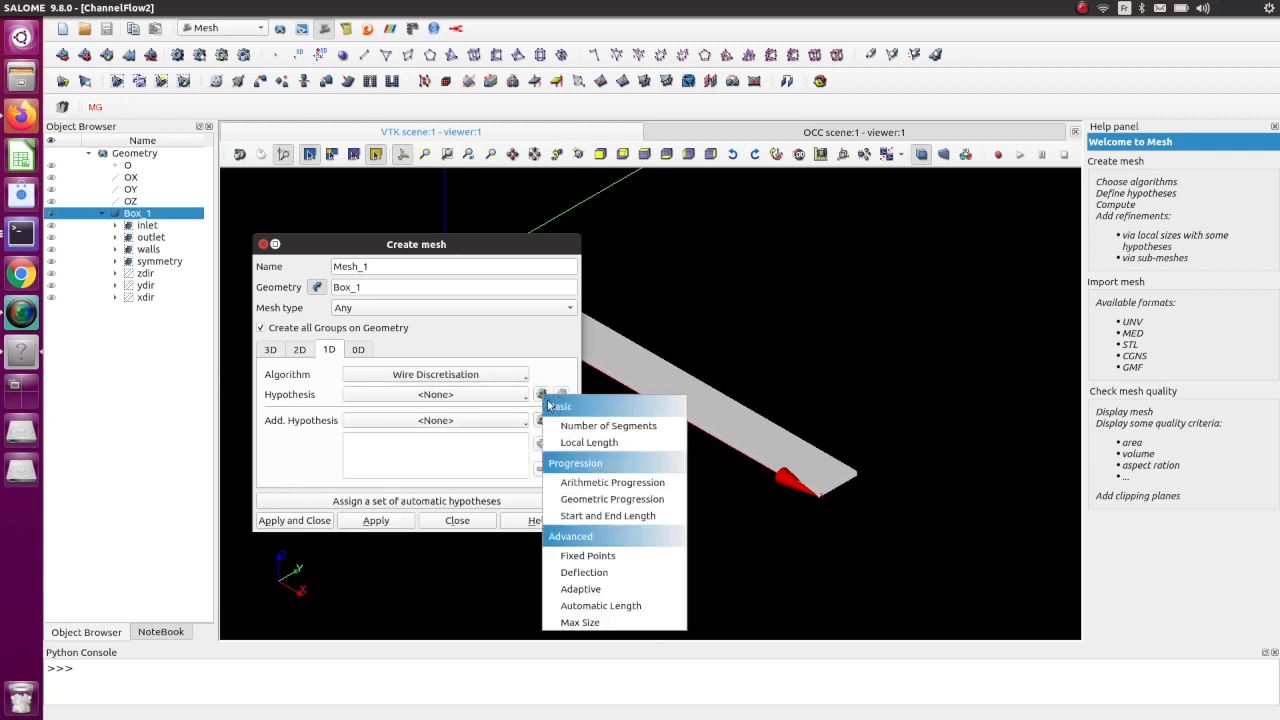
left_click(600, 425)
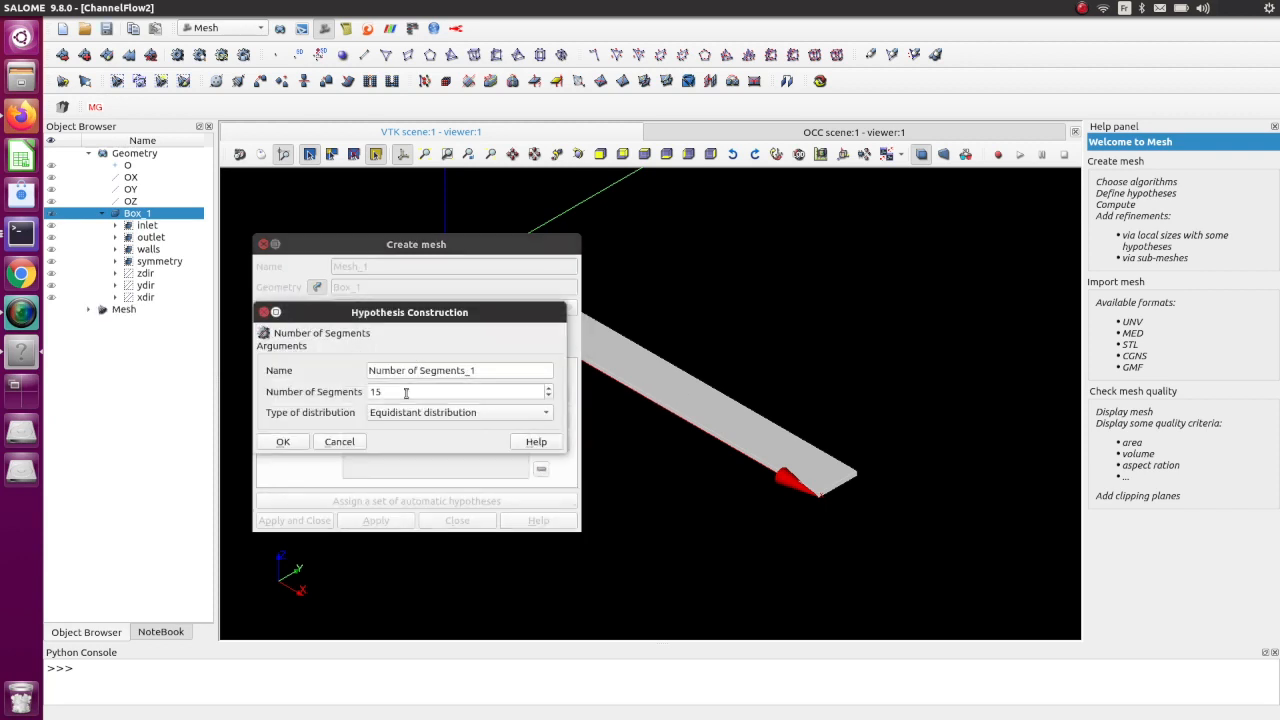
left_click_drag(406, 392, 305, 388)
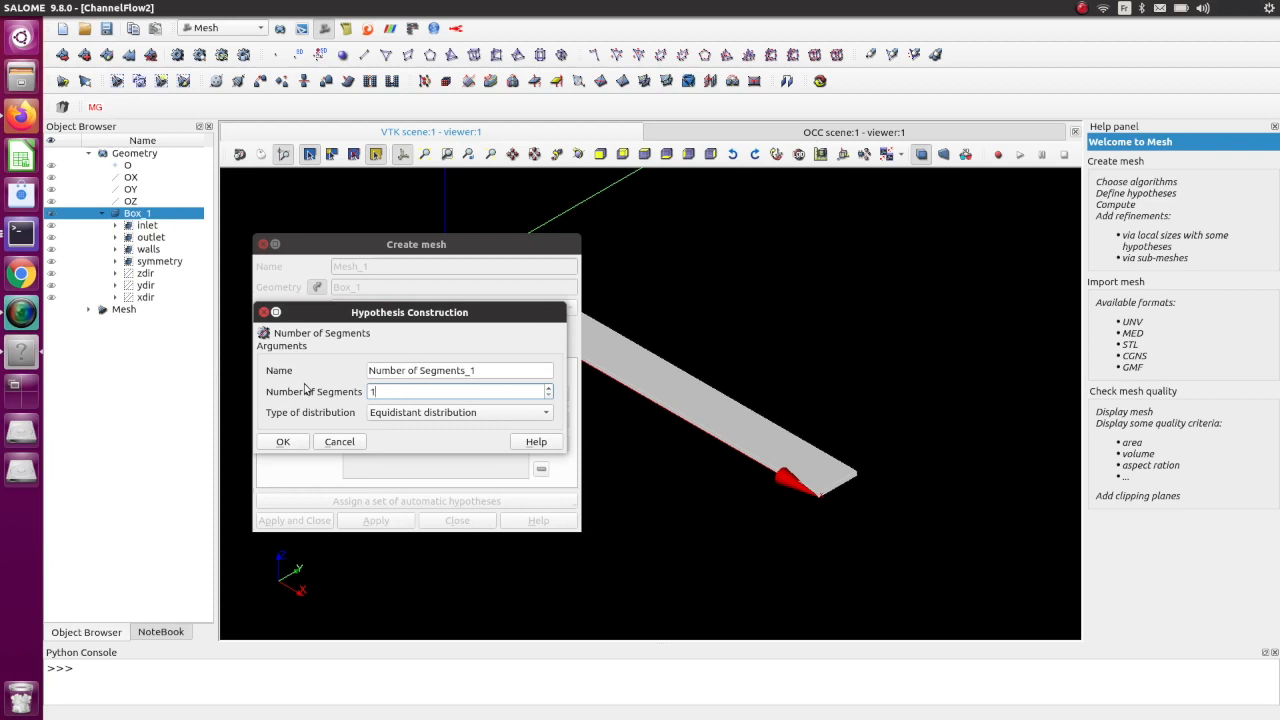
left_click(490, 369)
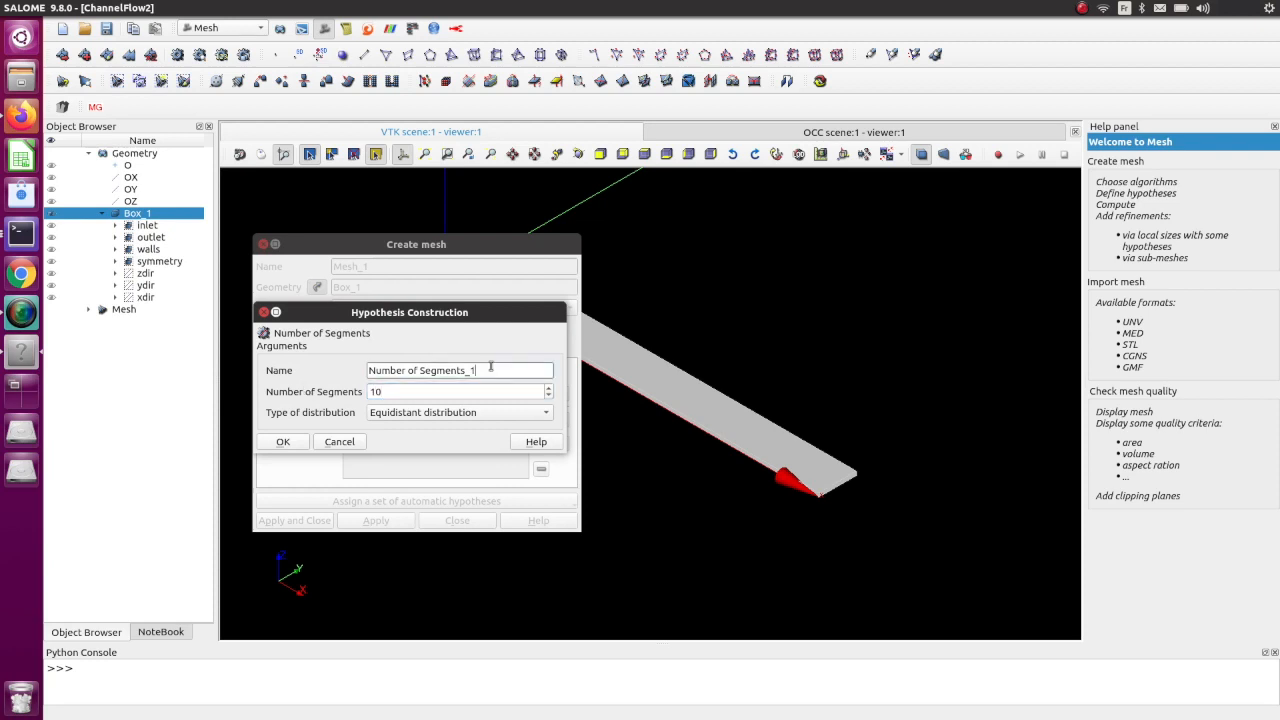
type("0")
left_click(300, 442)
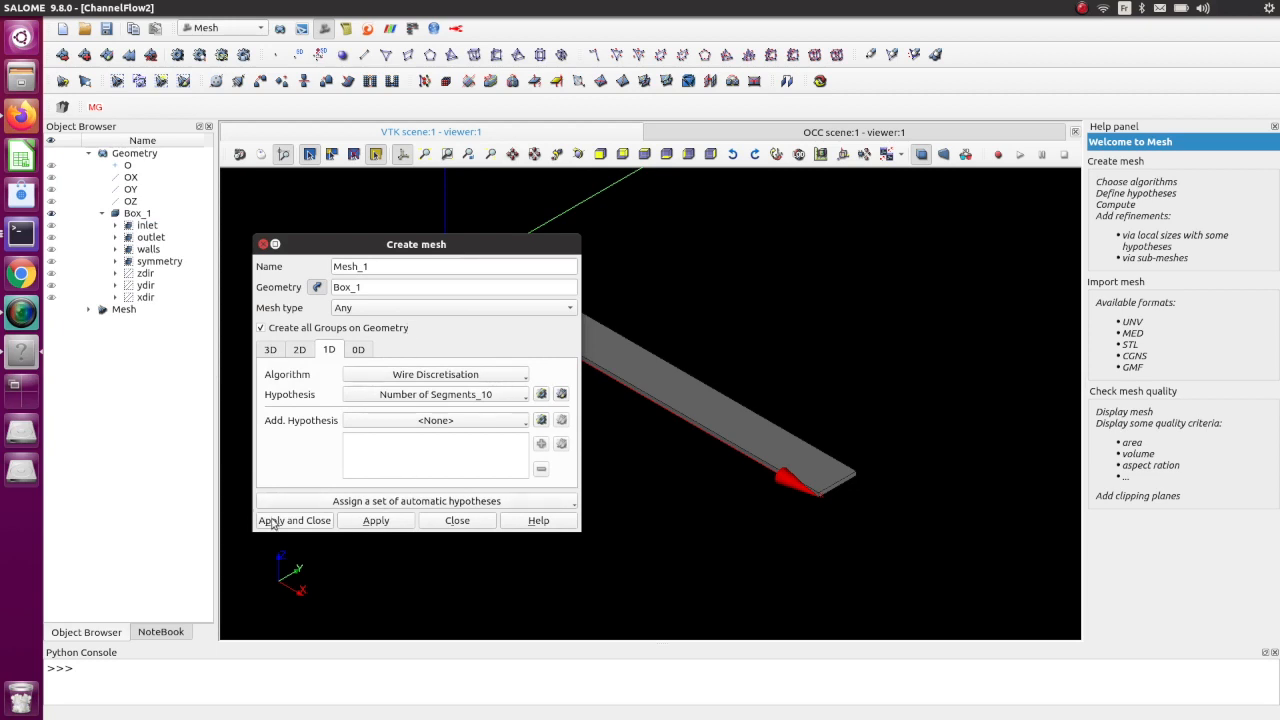
left_click(272, 521)
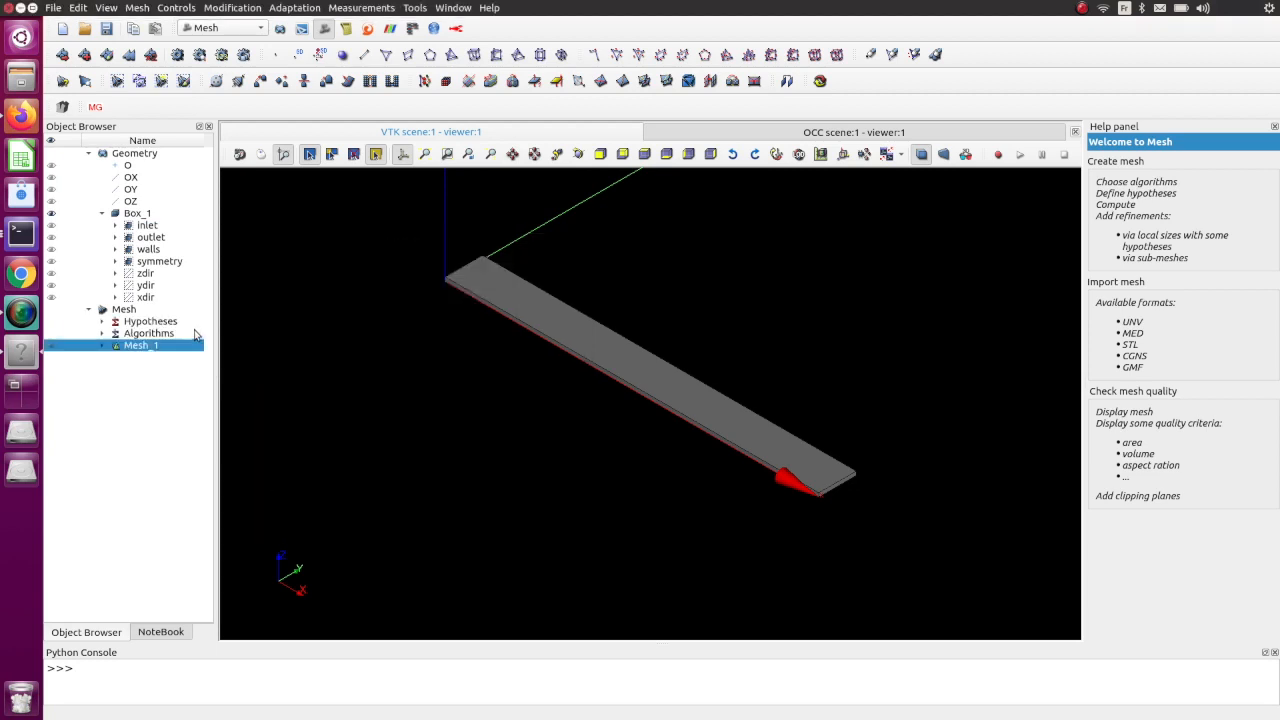
- Compute Mesh_1 and inspect its cell divisions at the end of the box
right_click(123, 309)
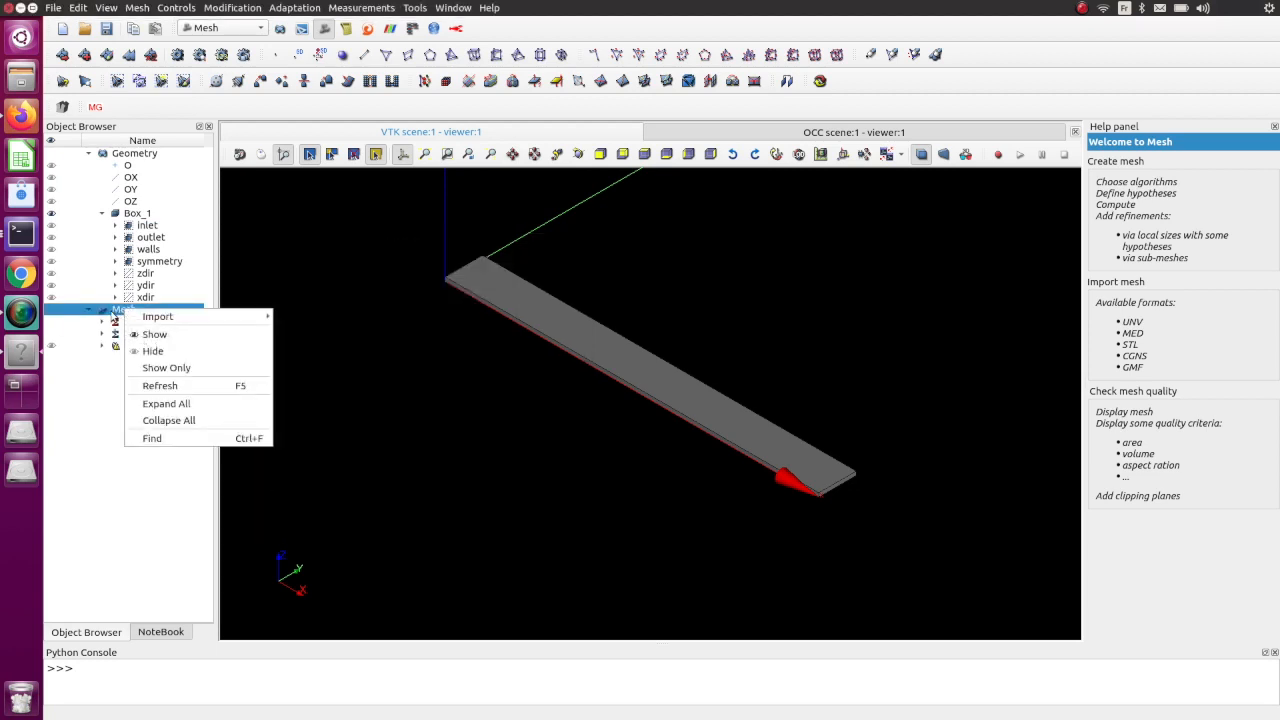
key("Escape")
left_click(103, 345)
right_click(133, 345)
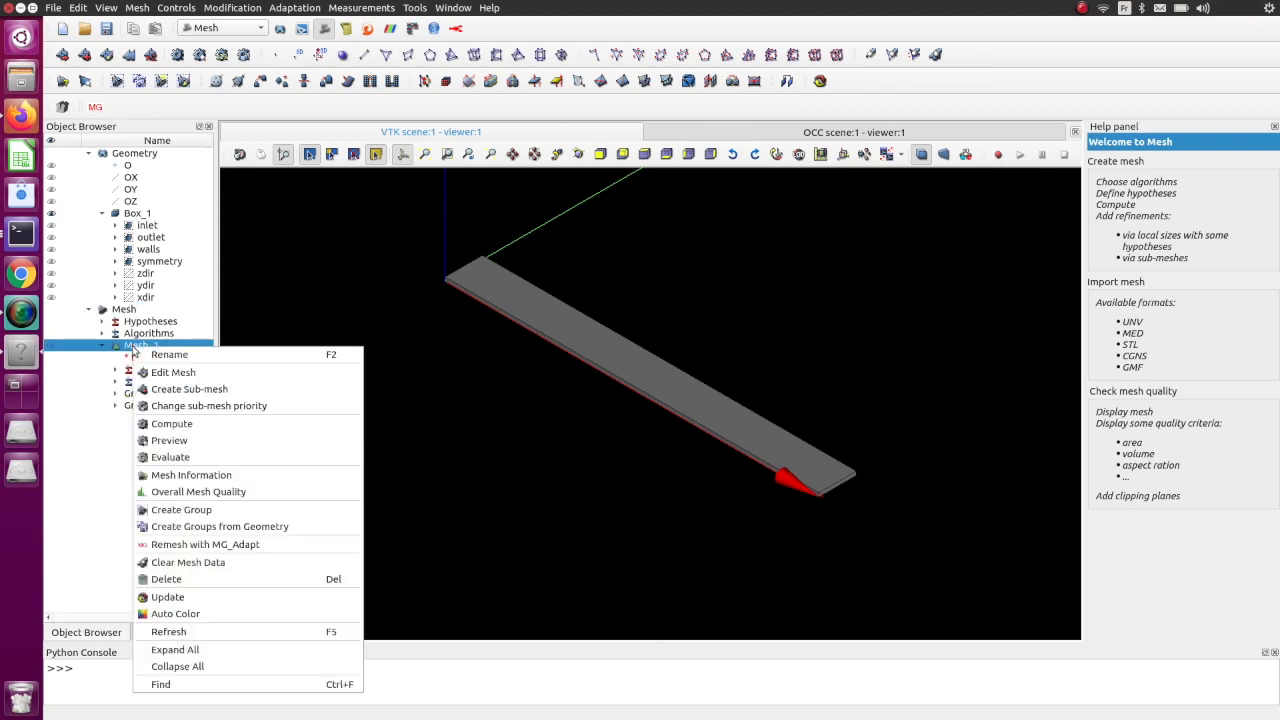
left_click(182, 424)
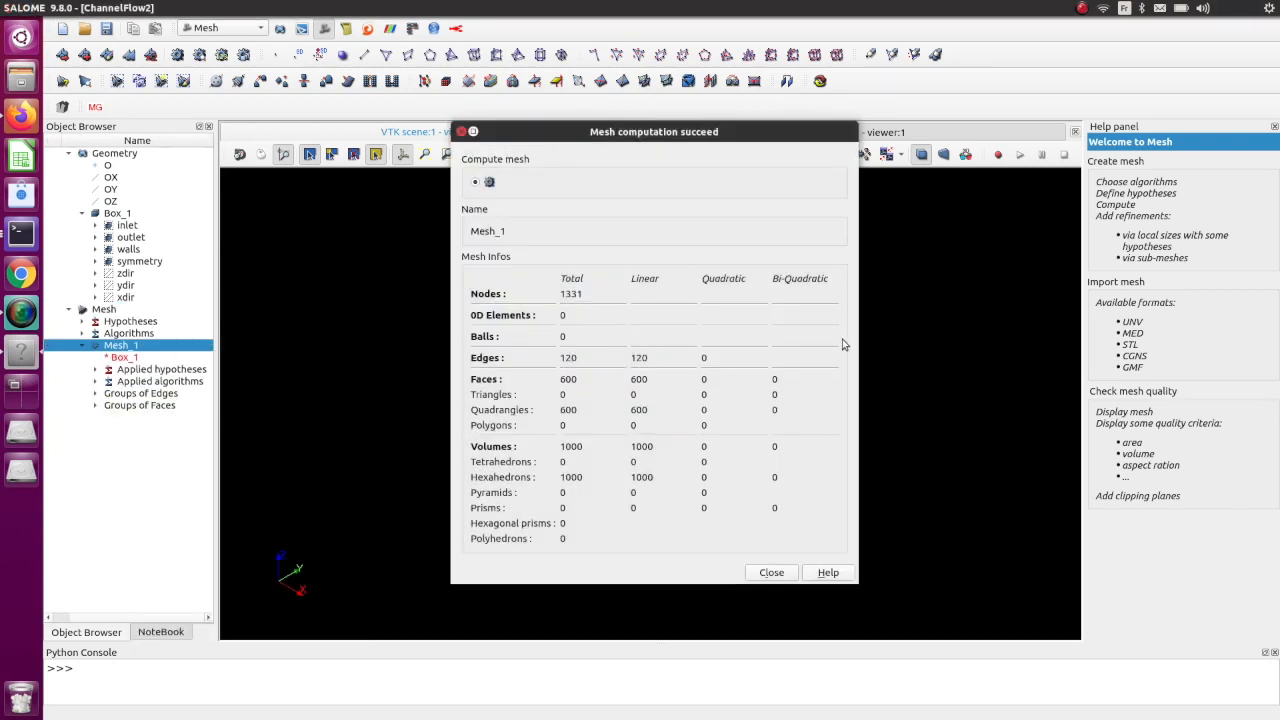
left_click(778, 577)
scroll(766, 505, "up", 6)
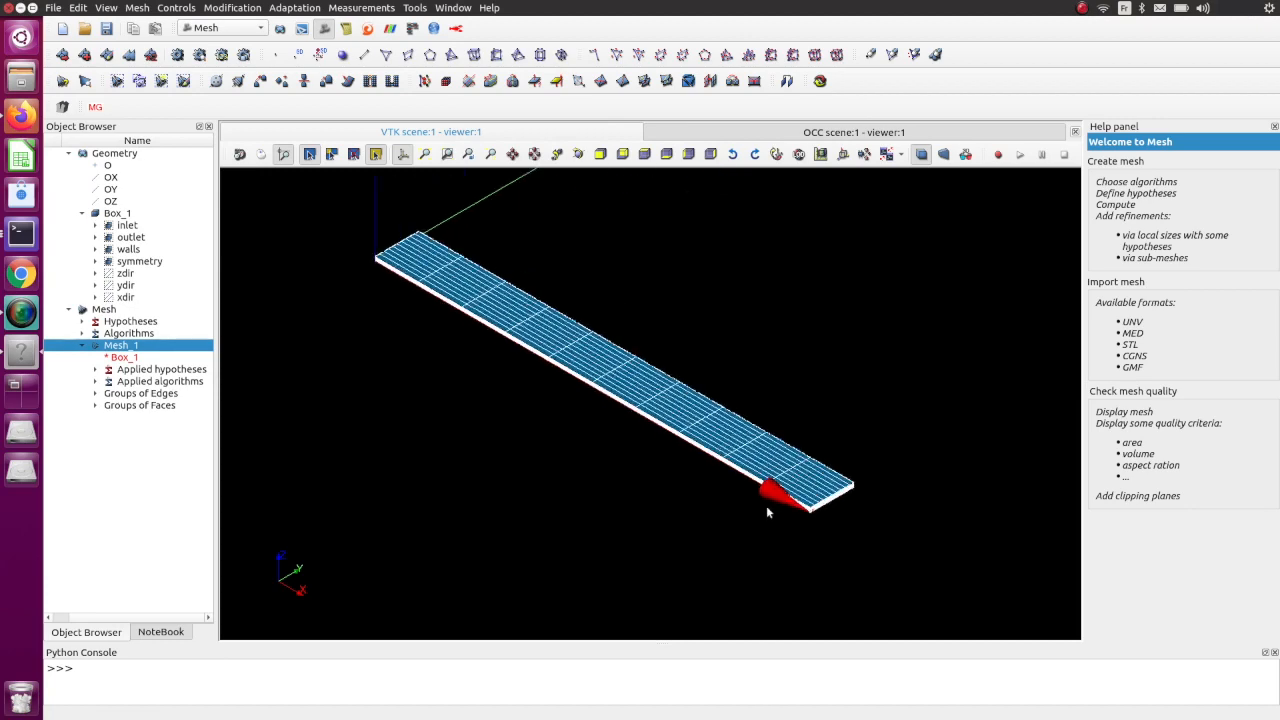
scroll(903, 530, "up", 4)
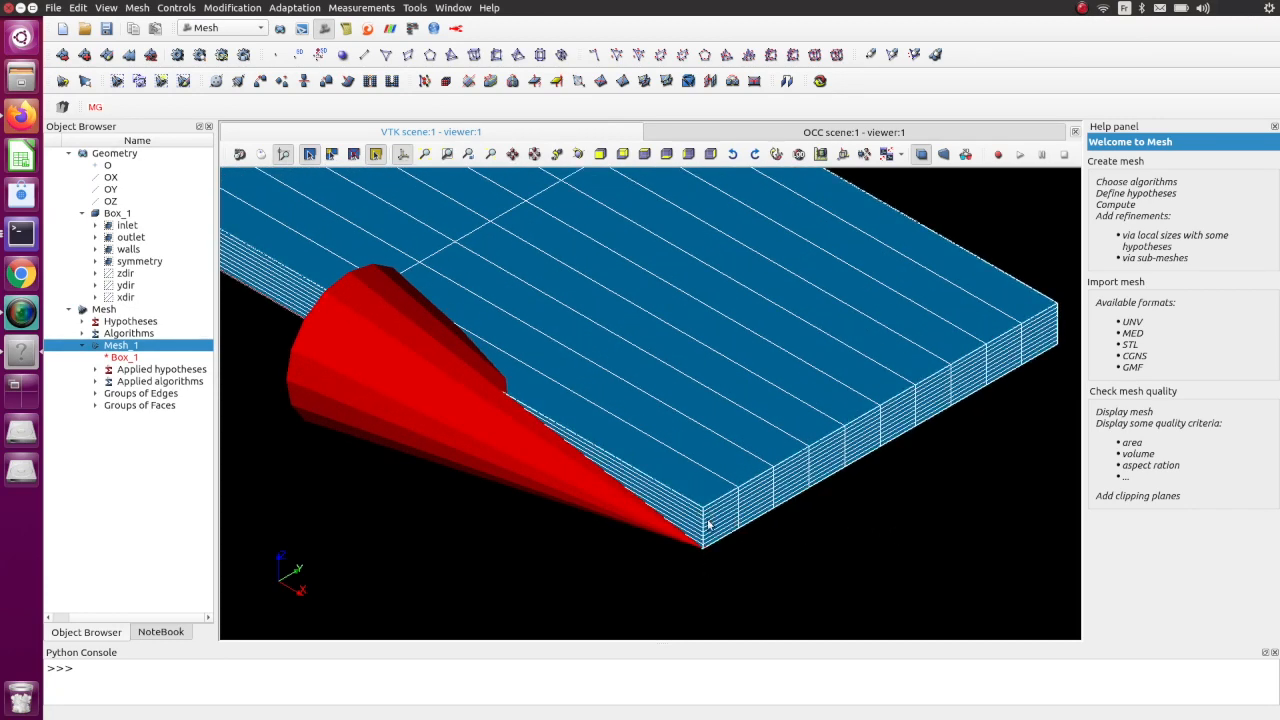
scroll(707, 523, "down", 7)
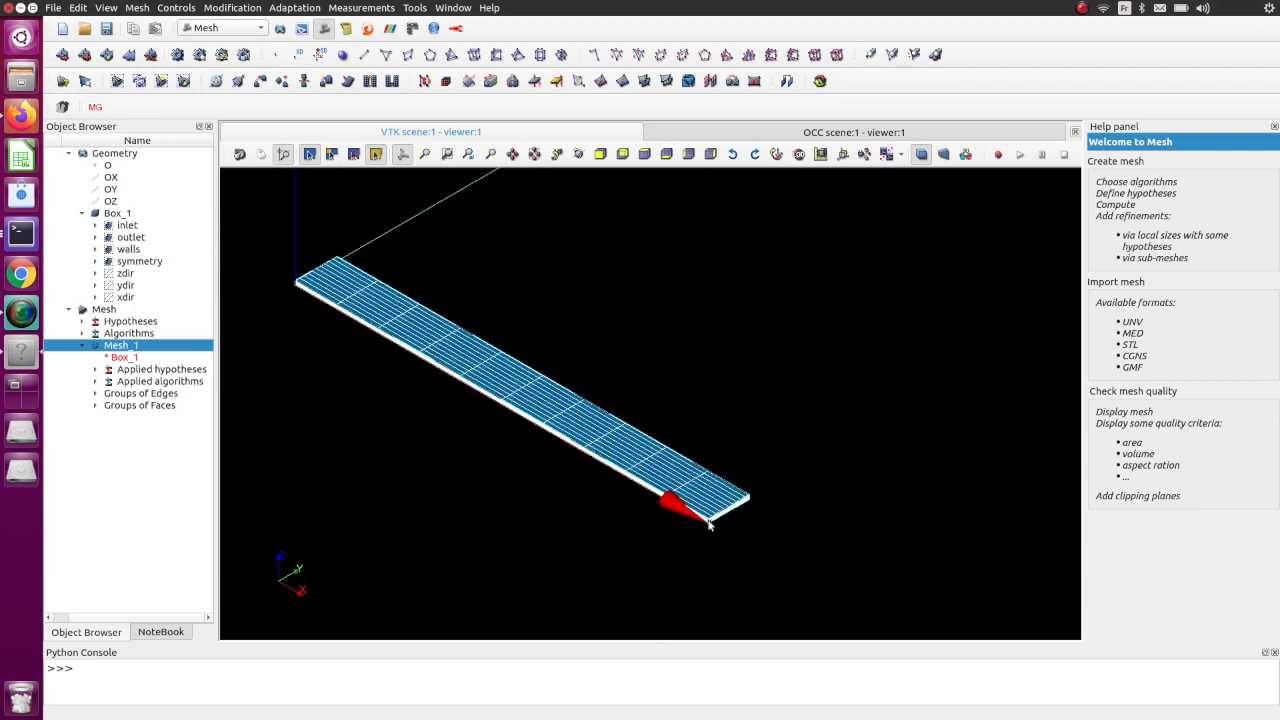
scroll(707, 523, "down", 1)
scroll(502, 442, "down", 2)
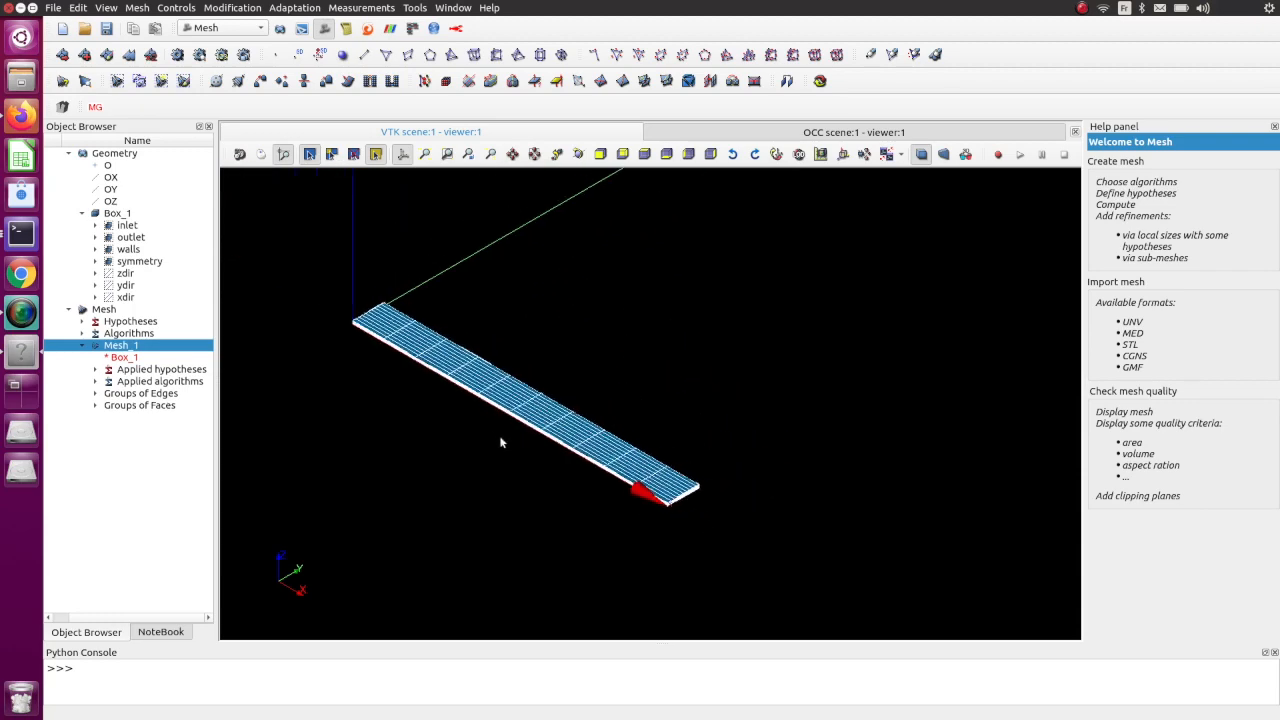
scroll(502, 442, "up", 2)
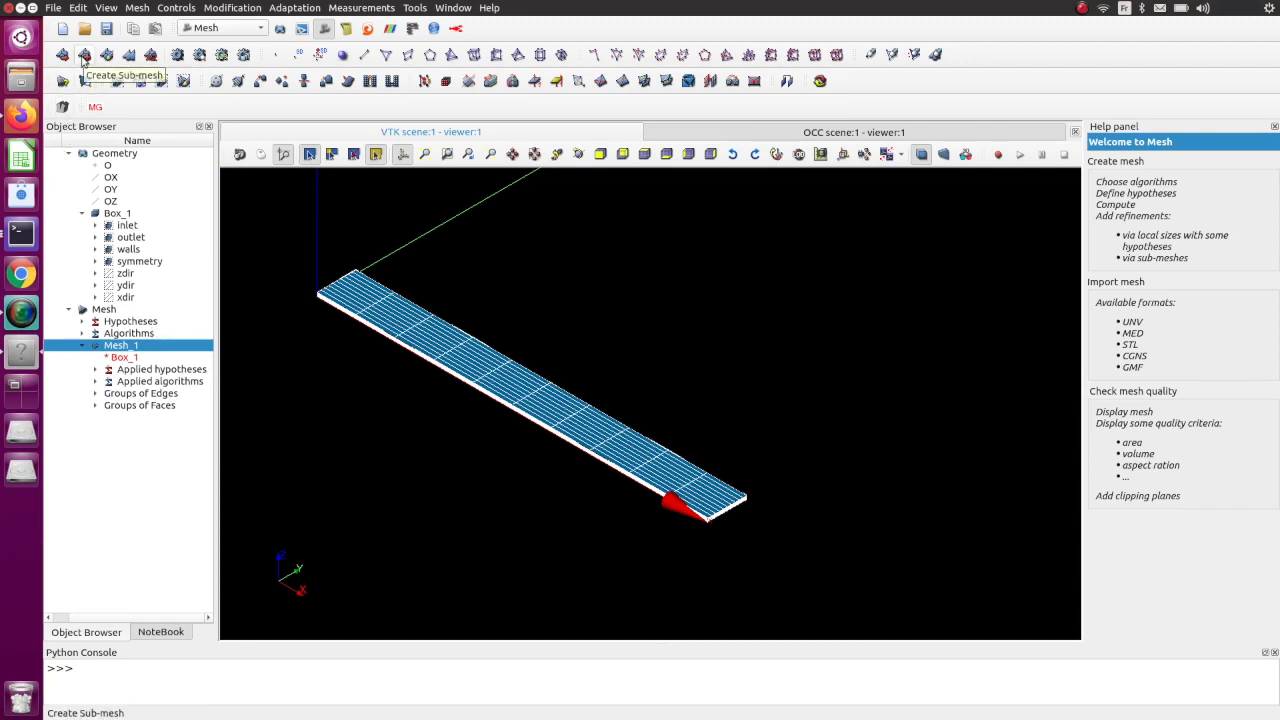
- Start a sub-mesh of Mesh_1 on the zdir edge group with Wire Discretisation as the 1D algorithm
left_click(84, 56)
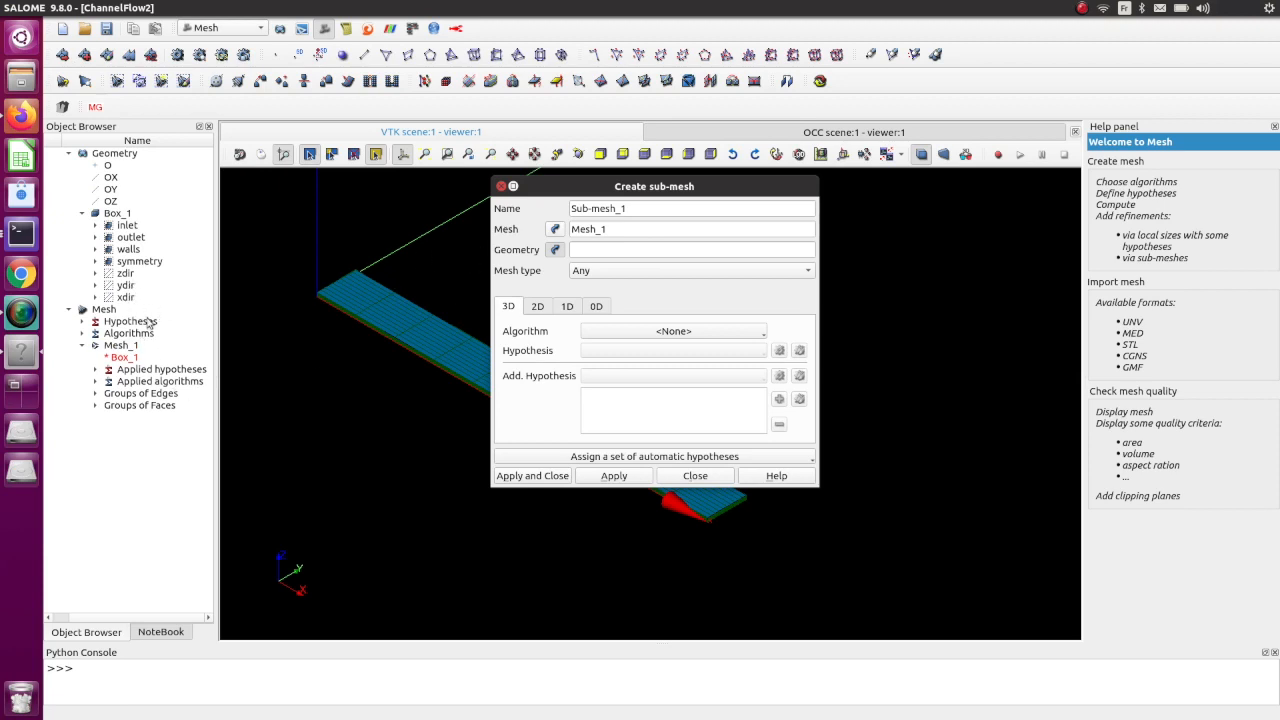
left_click(126, 273)
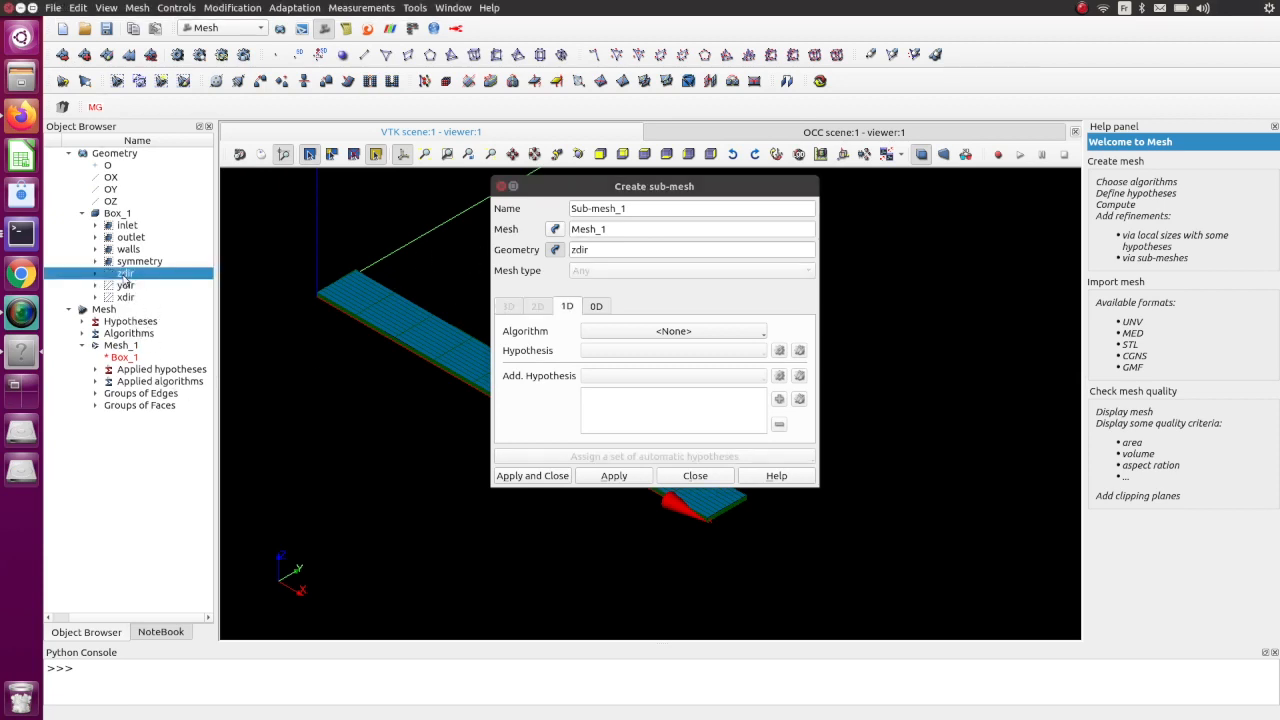
left_click(728, 331)
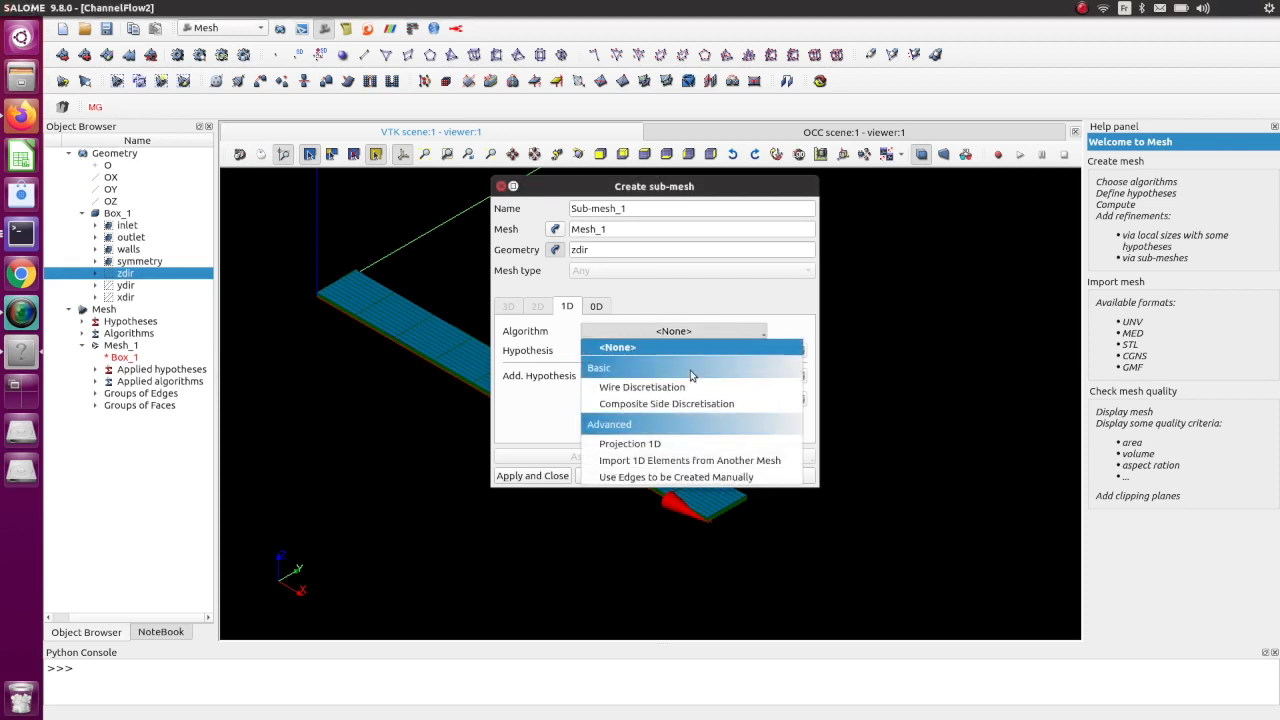
left_click(686, 383)
- Assign a Number of Segments hypothesis with 1 equidistant segment to the zdir sub-mesh and apply it
left_click(780, 351)
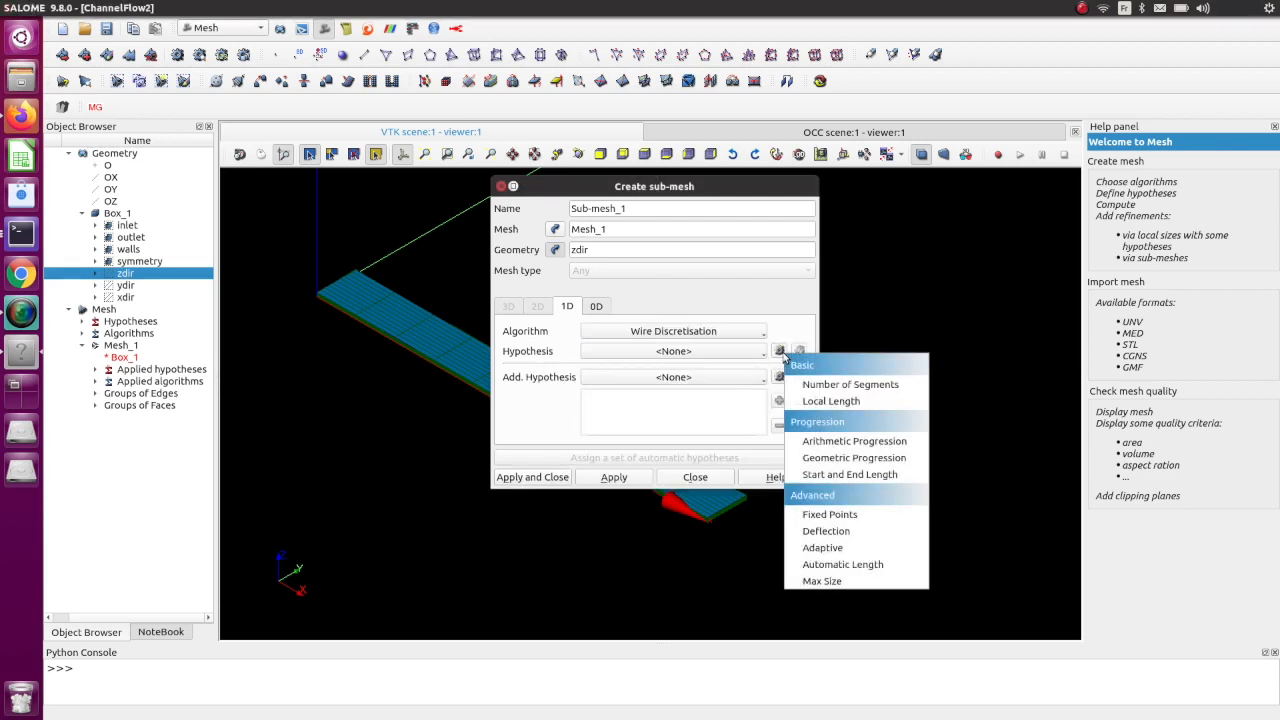
left_click(830, 386)
left_click_drag(633, 343, 594, 343)
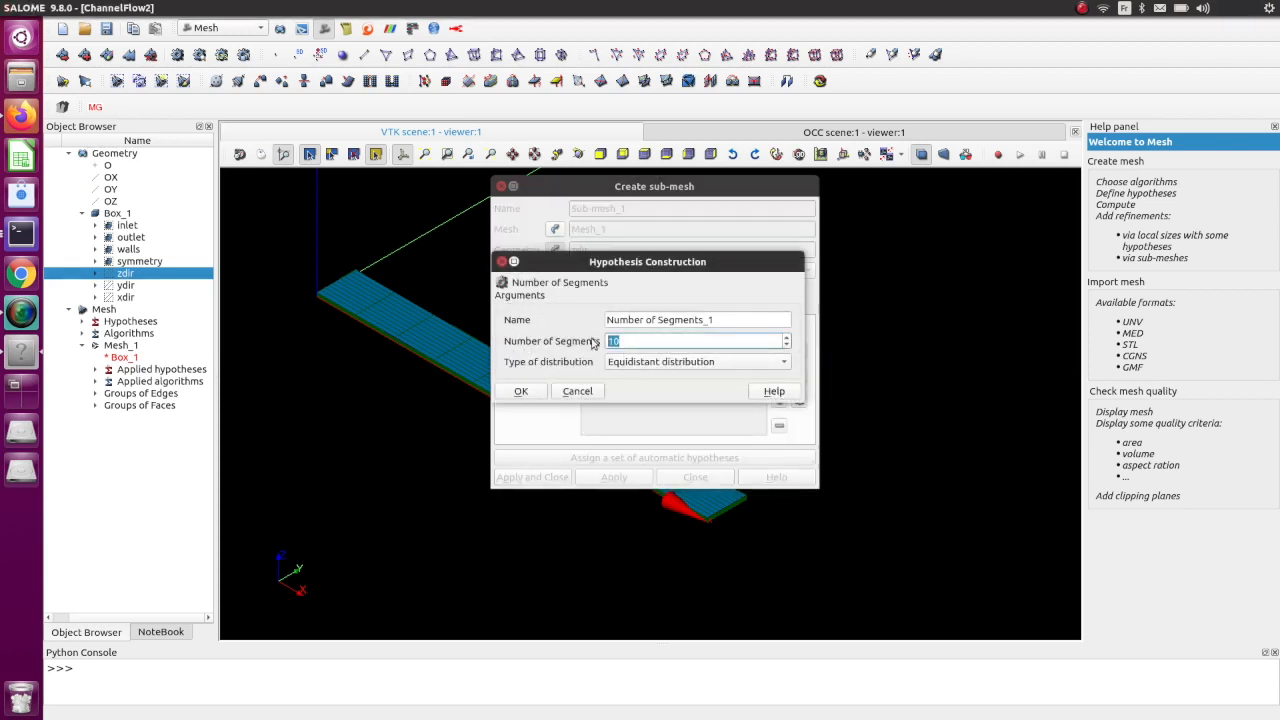
type("1")
left_click(541, 394)
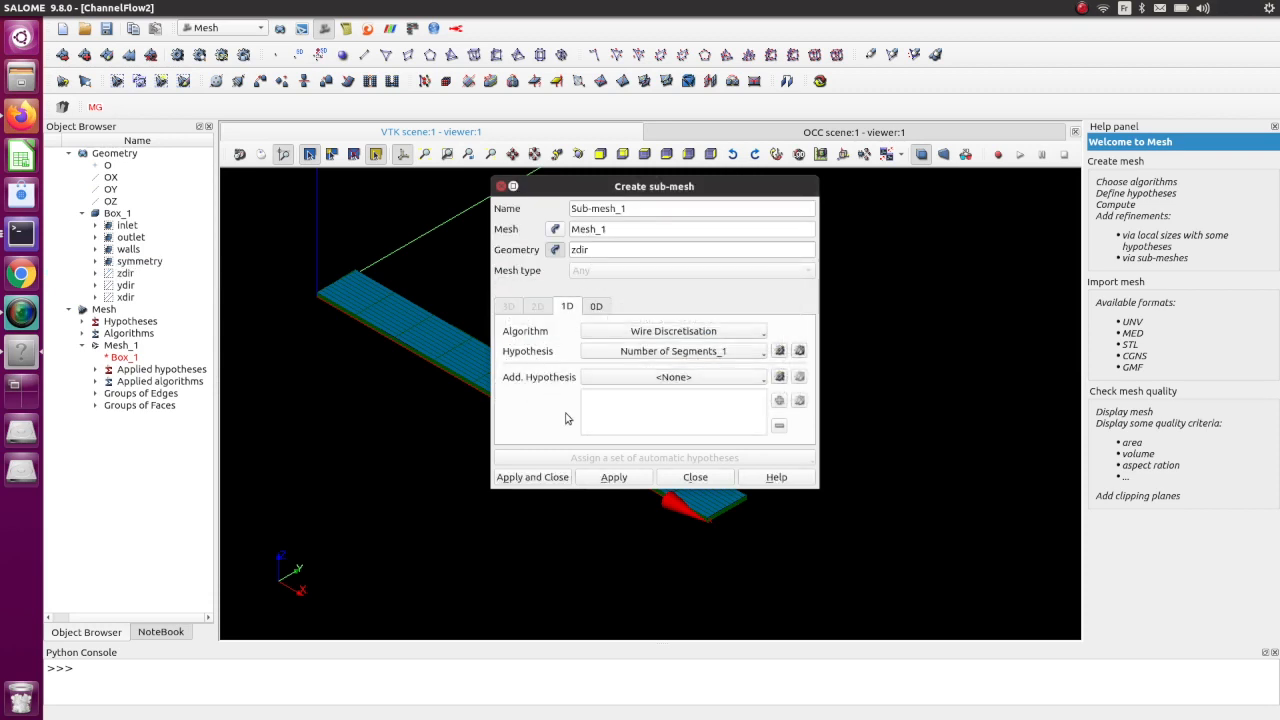
left_click(612, 479)
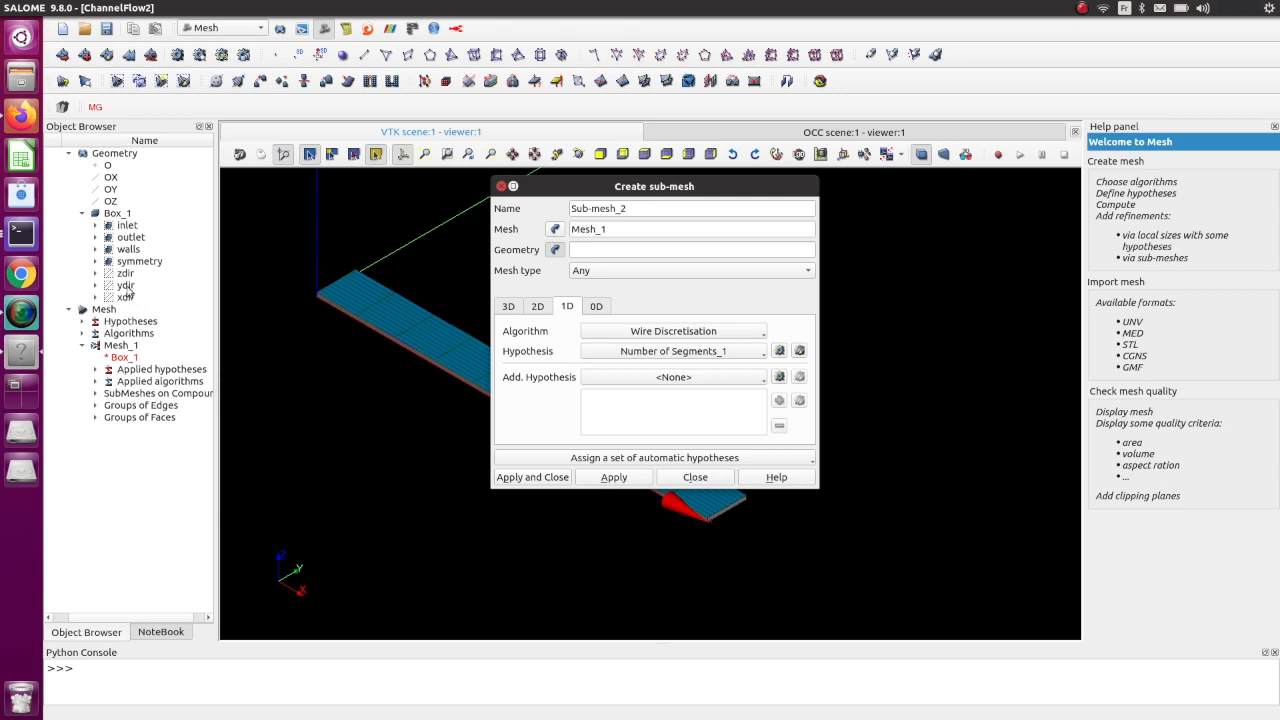
left_click(125, 286)
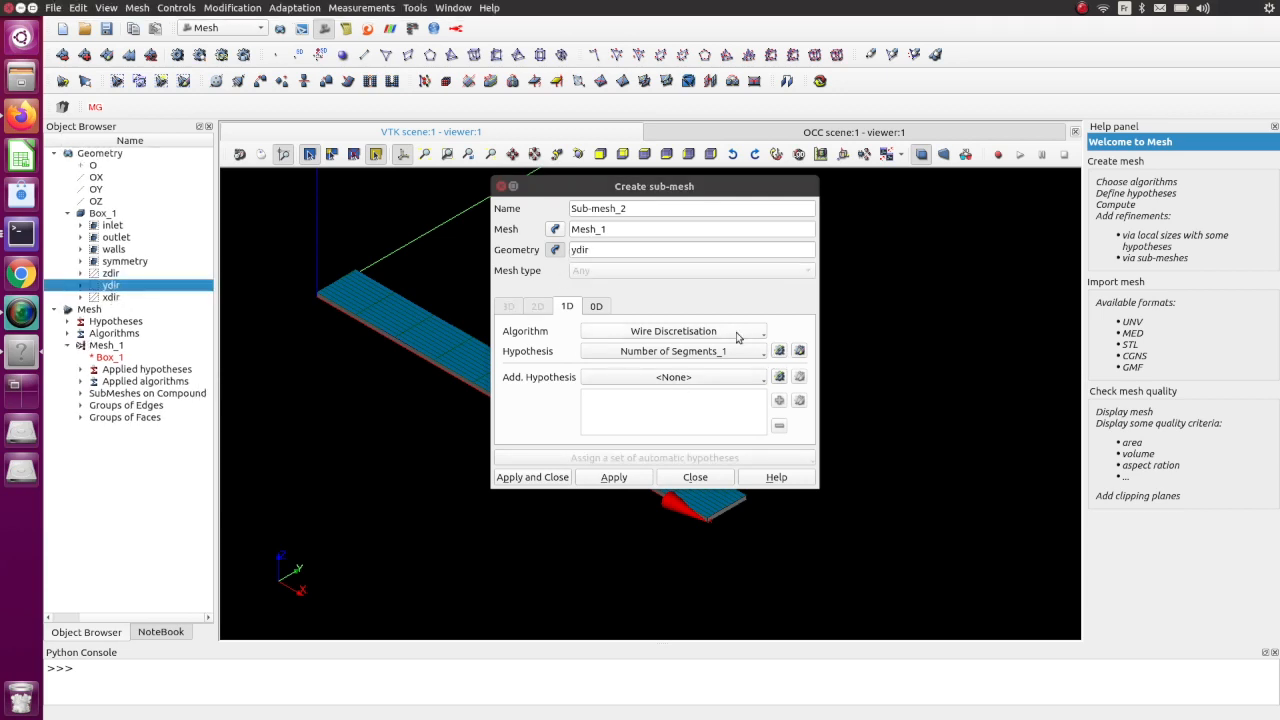
left_click(779, 351)
left_click(820, 377)
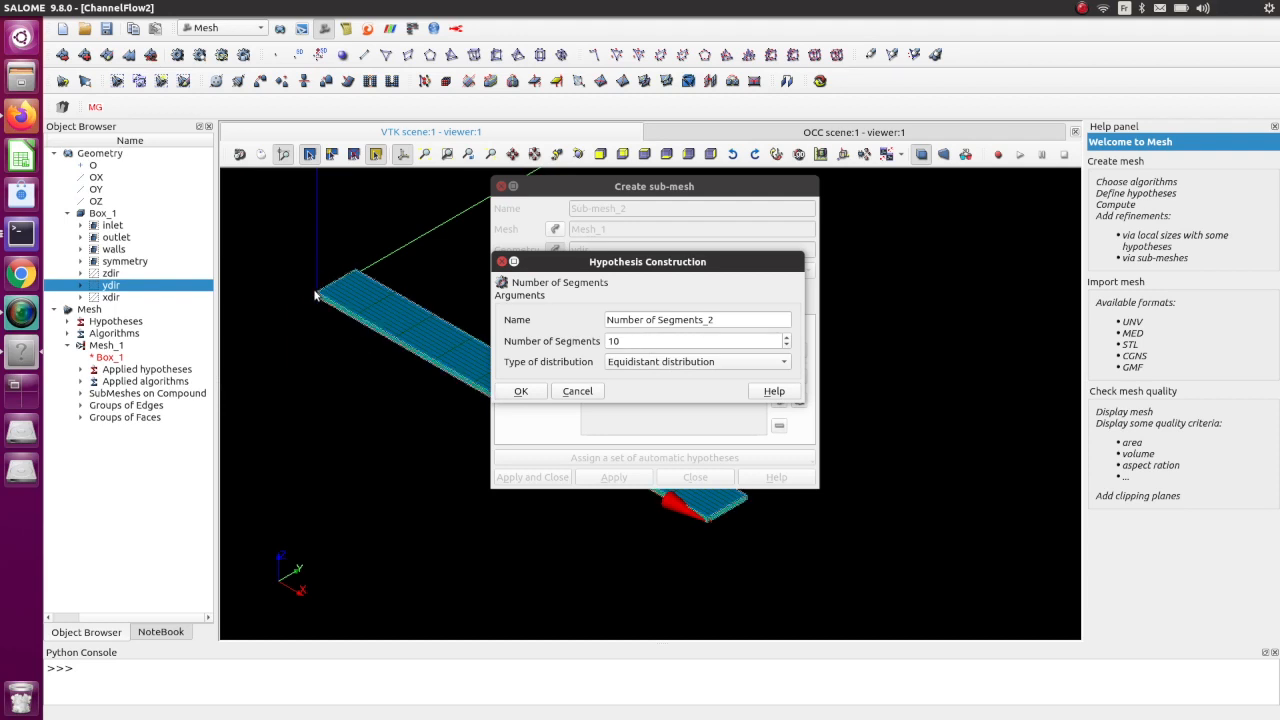
left_click(568, 391)
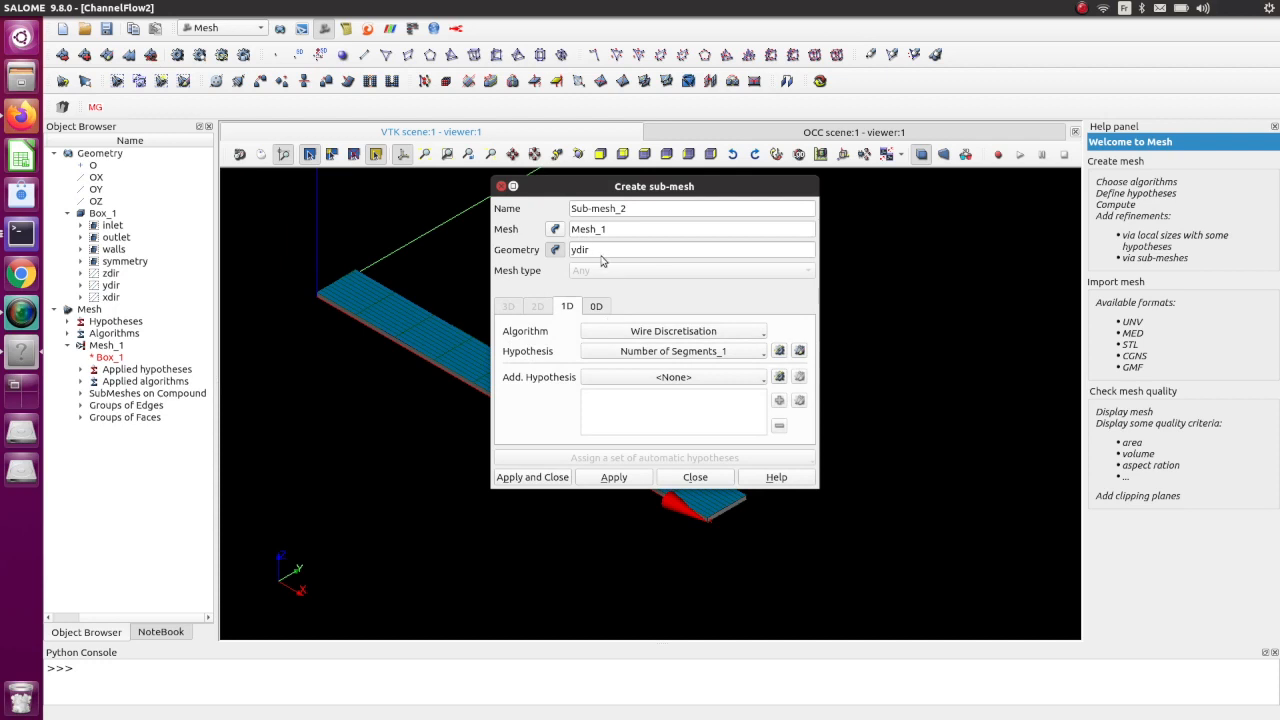
- Create a sub-mesh on the xdir edge group with 24 equidistant segments, naming the hypothesis Number of Segments_24
left_click(112, 297)
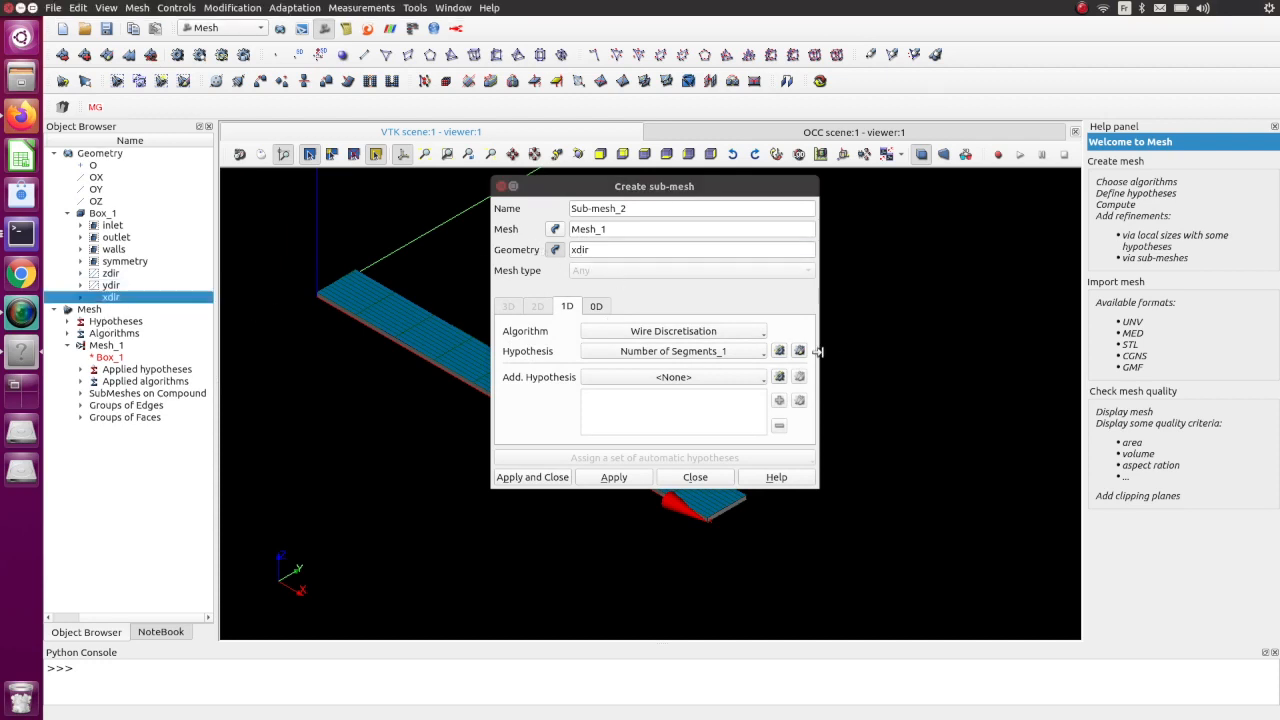
left_click(779, 351)
left_click(815, 395)
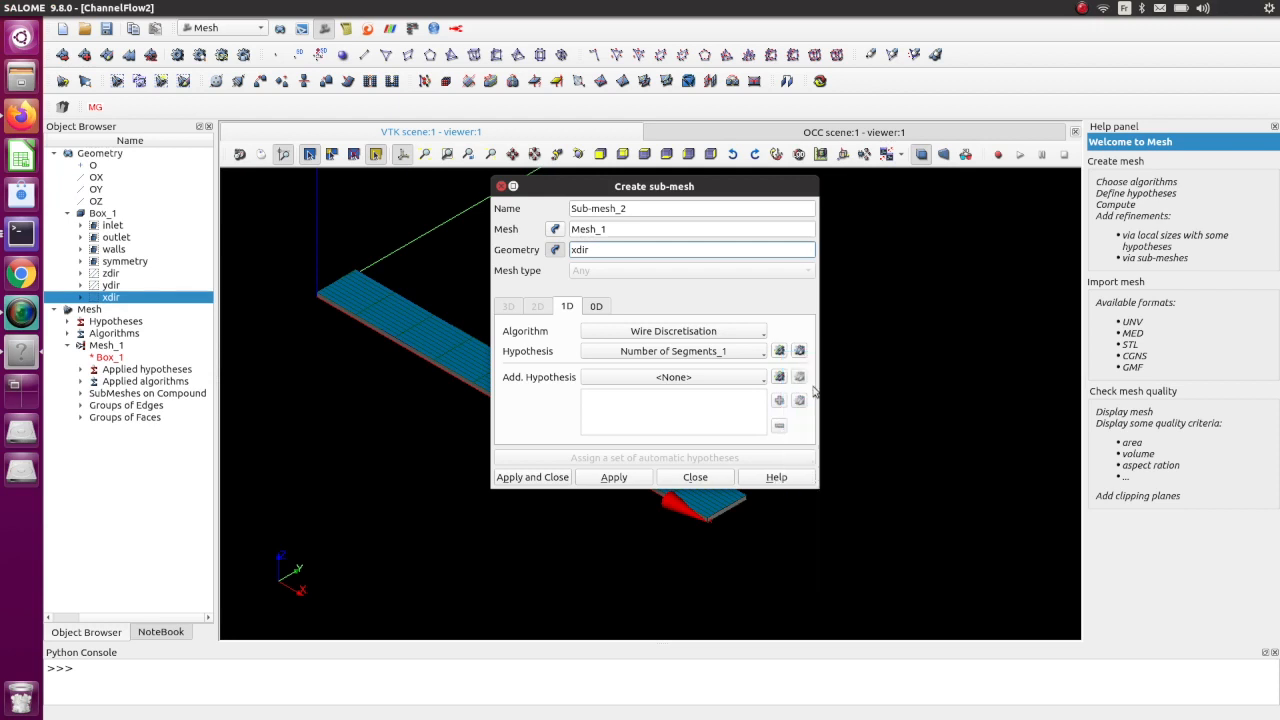
left_click_drag(635, 342, 565, 344)
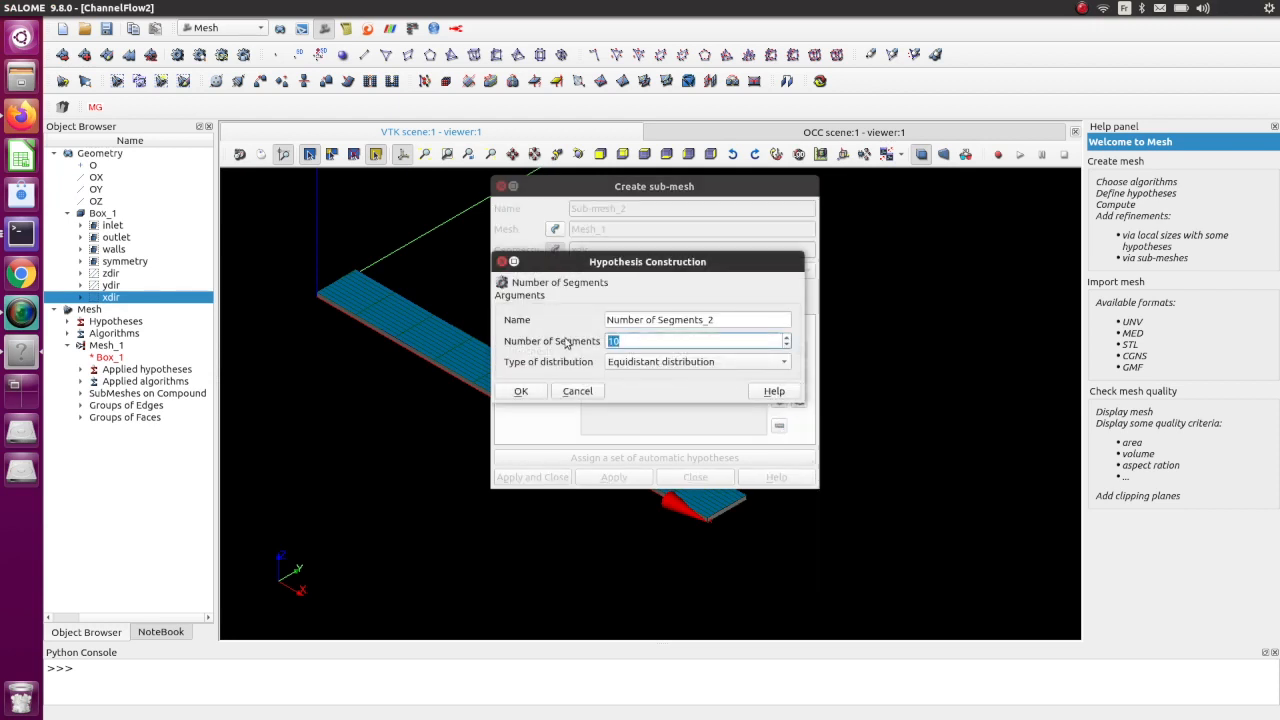
type("24")
left_click(739, 319)
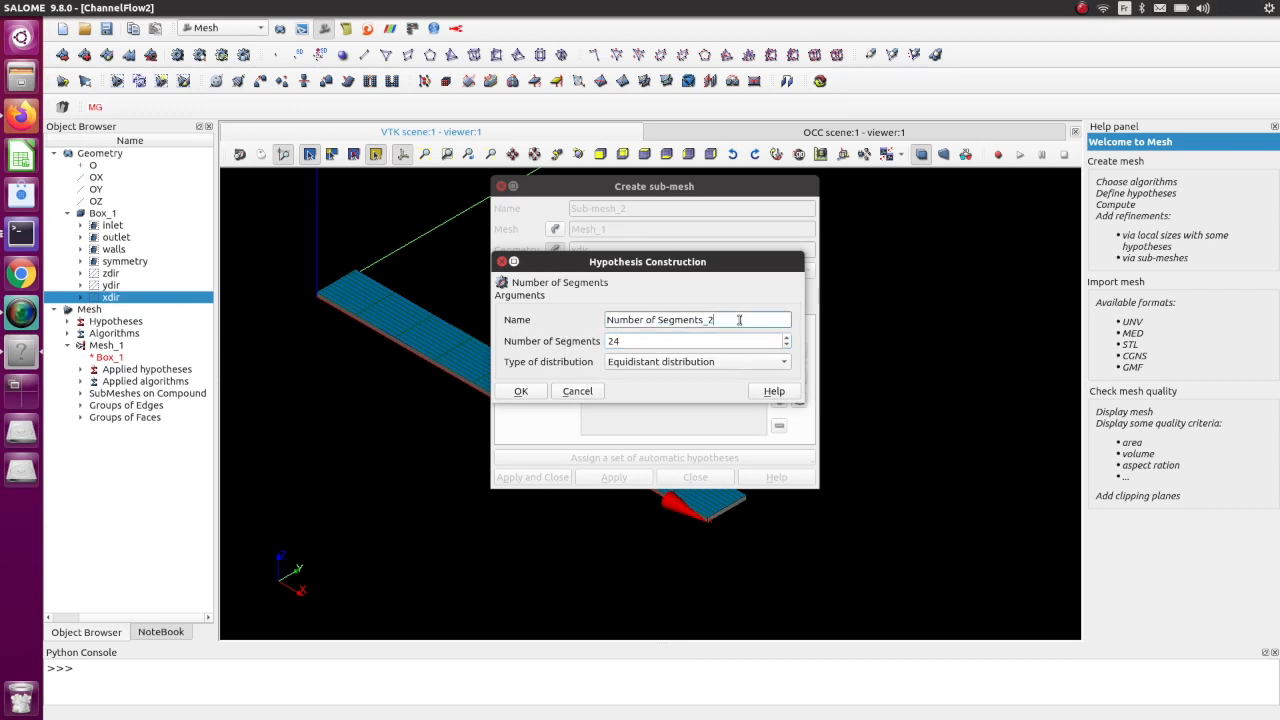
left_click(534, 394)
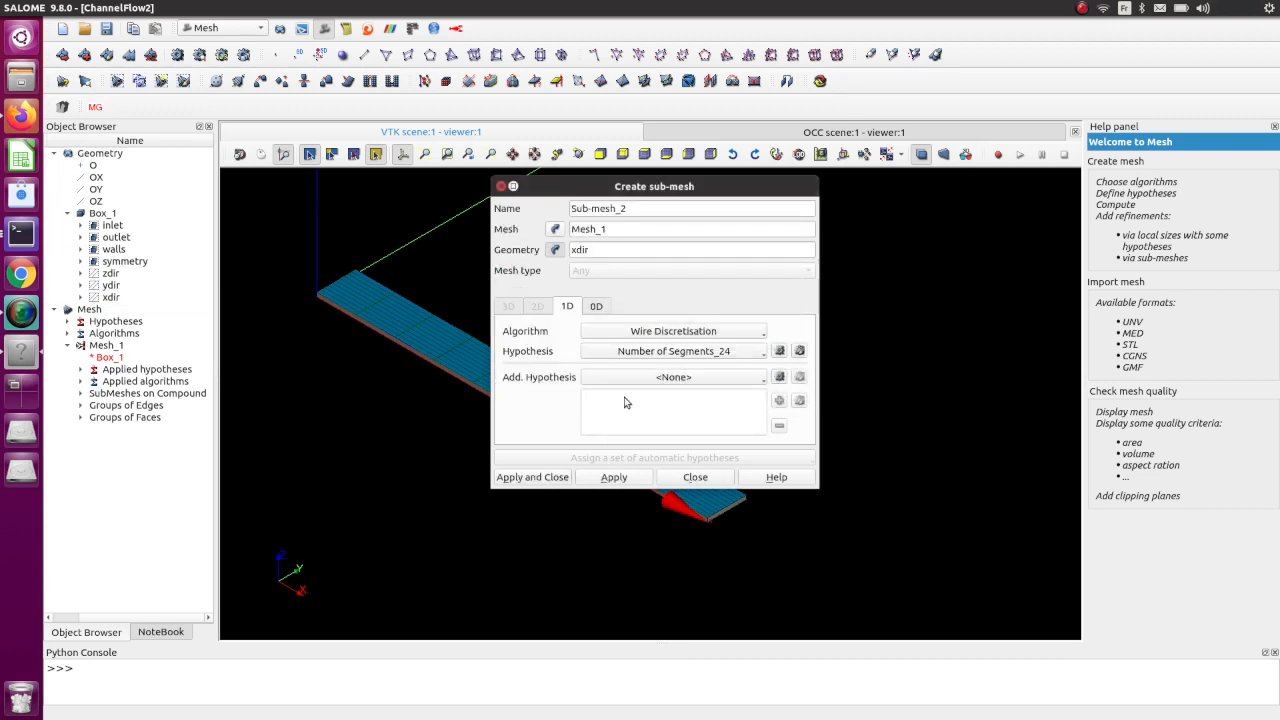
left_click(533, 480)
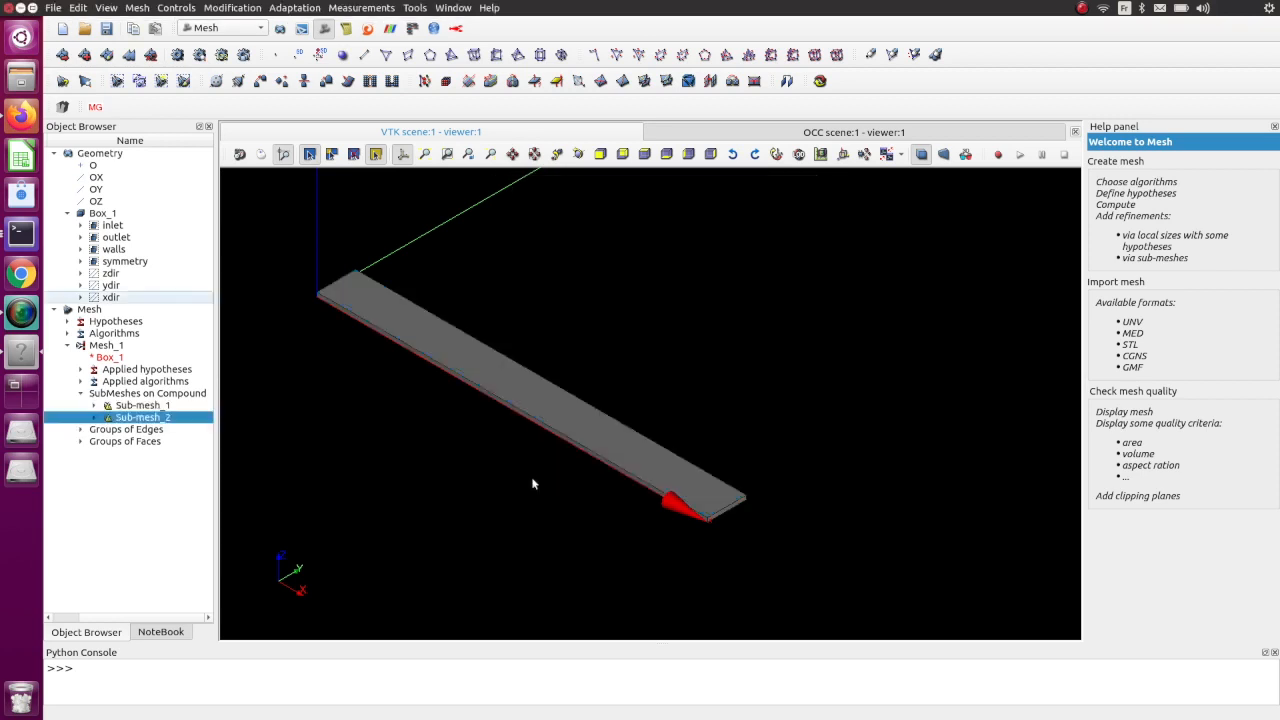
- Clear and recompute Mesh_1 with its sub-meshes, then inspect the resulting cells
right_click(111, 345)
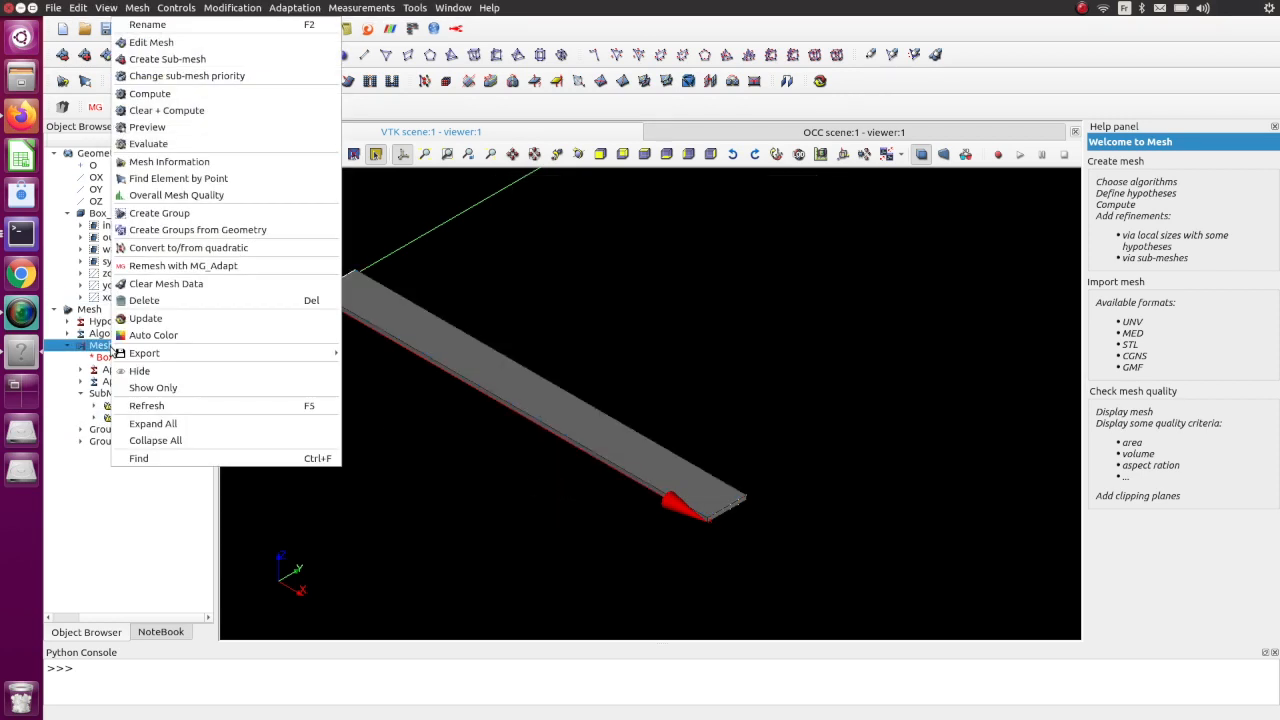
left_click(166, 110)
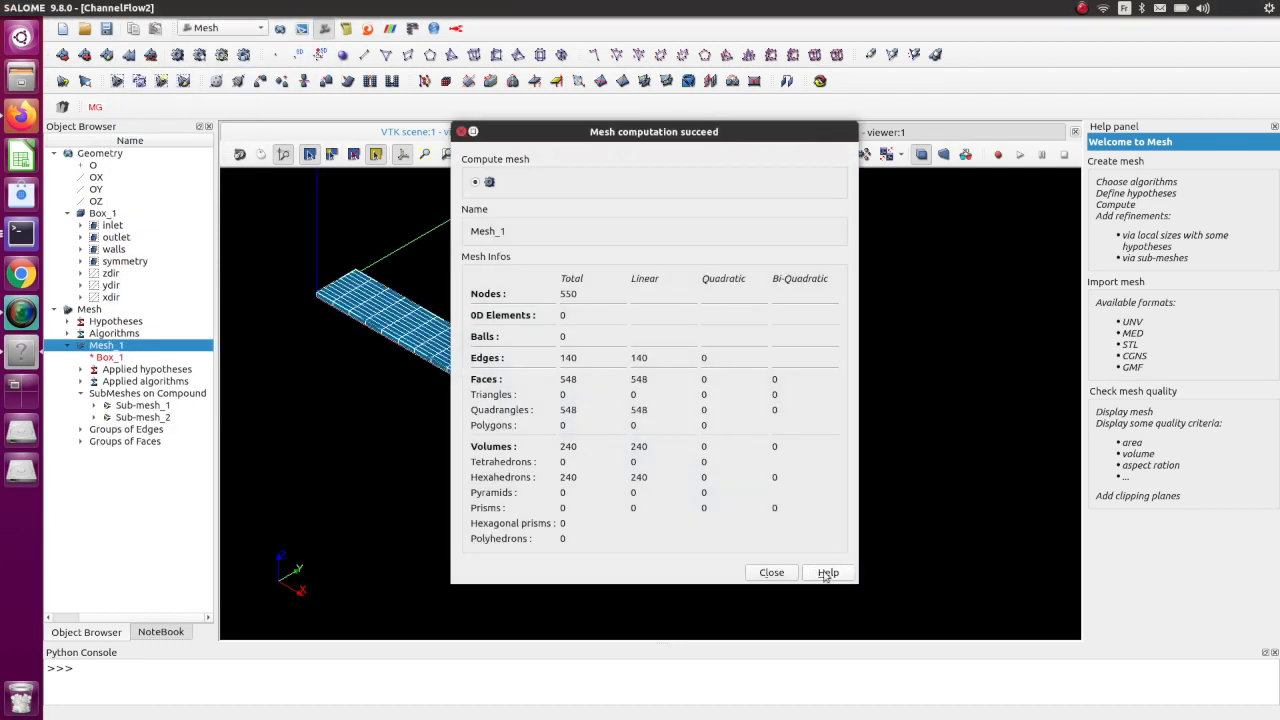
left_click(771, 573)
scroll(563, 512, "up", 5)
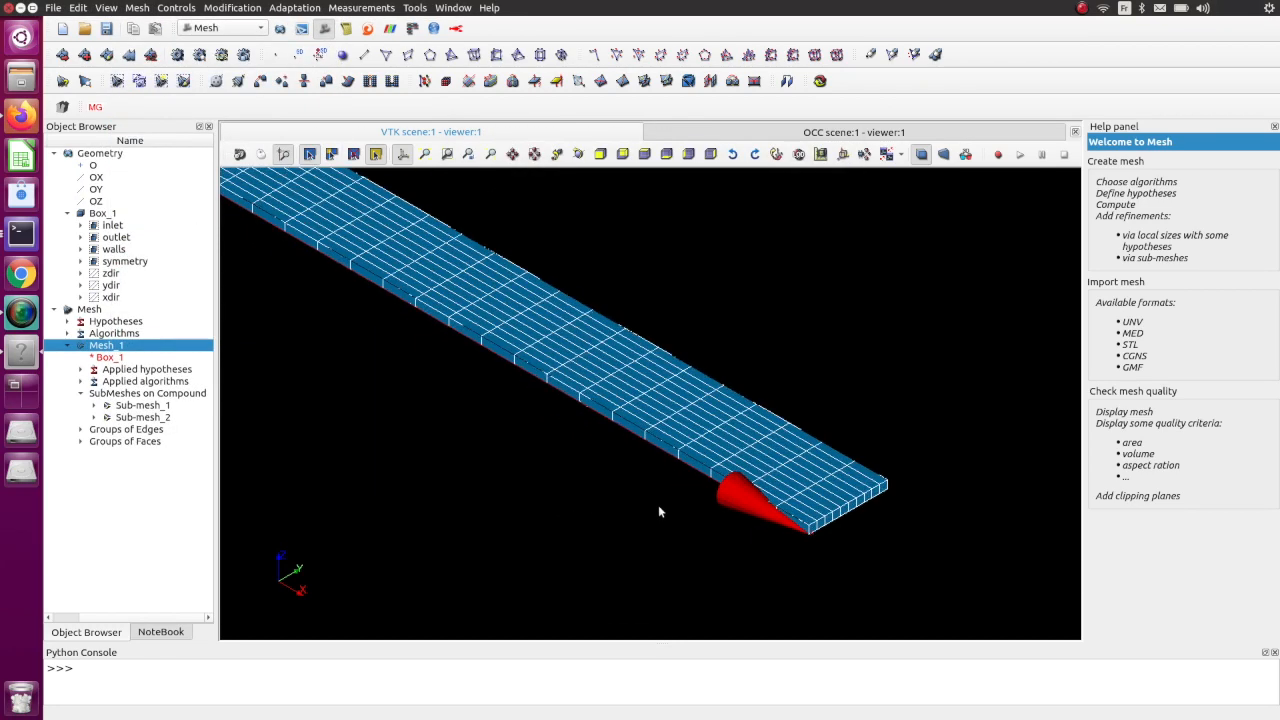
scroll(659, 510, "down", 6)
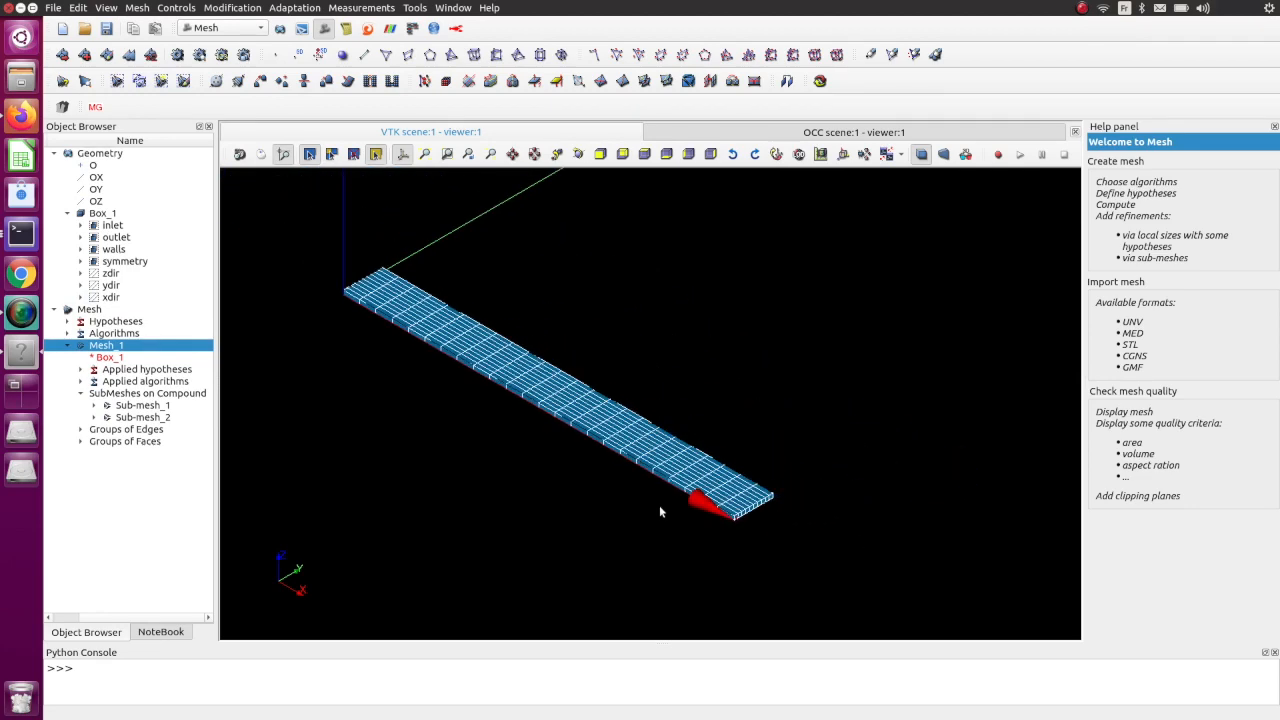
scroll(410, 313, "up", 3)
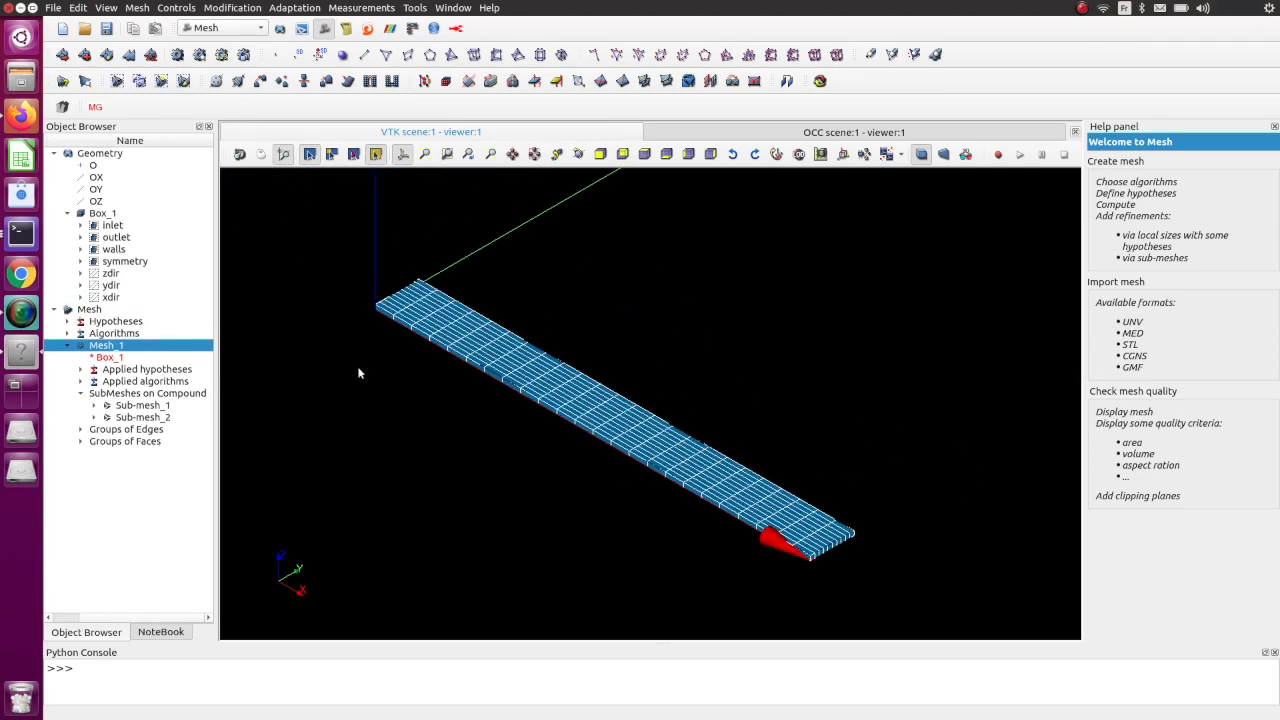
- Expand Mesh_1's edge and face groups and display the inlet and outlet face groups in the viewer to check them
left_click(81, 441)
left_click(81, 429)
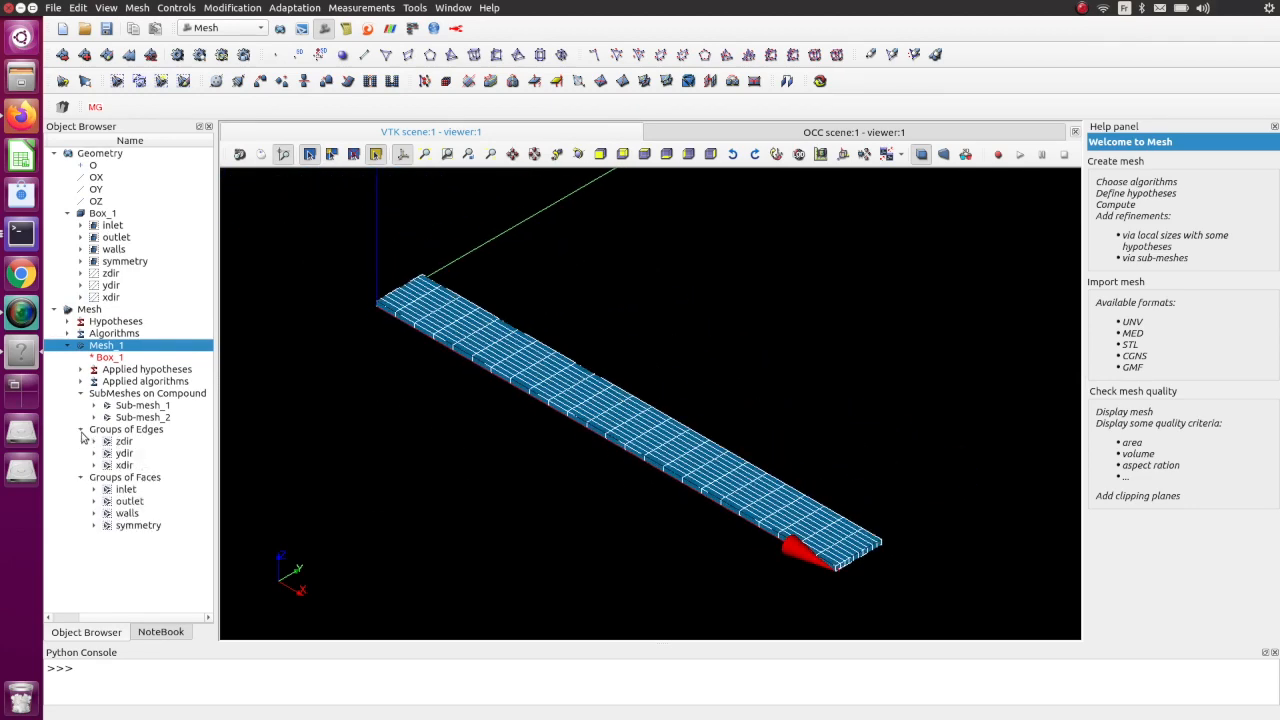
left_click(138, 490)
left_click(141, 502)
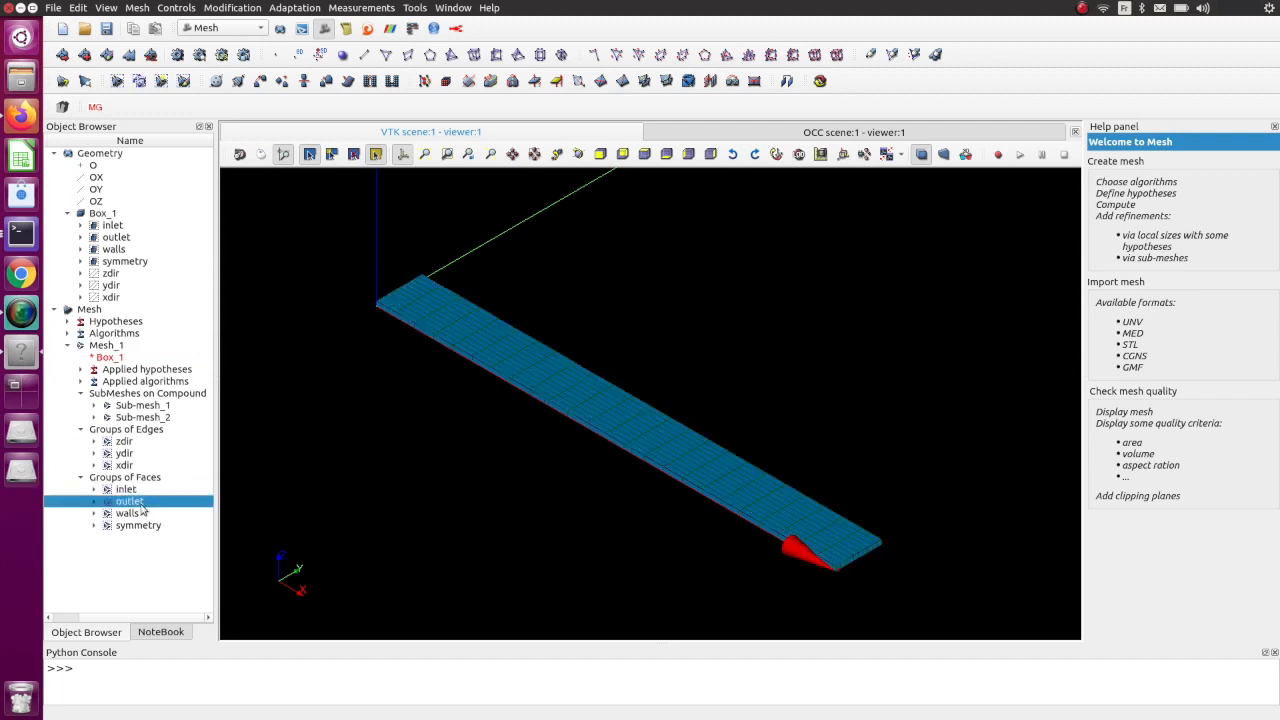
left_click_drag(135, 618, 81, 621)
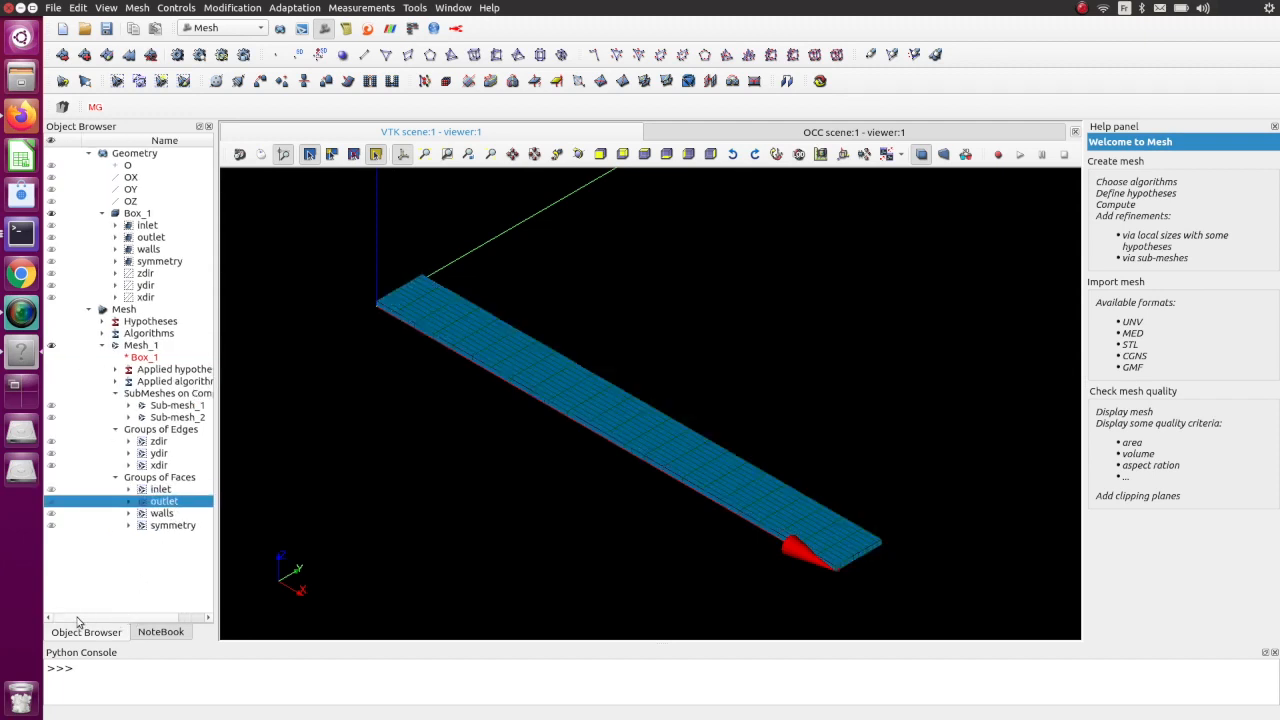
left_click(53, 490)
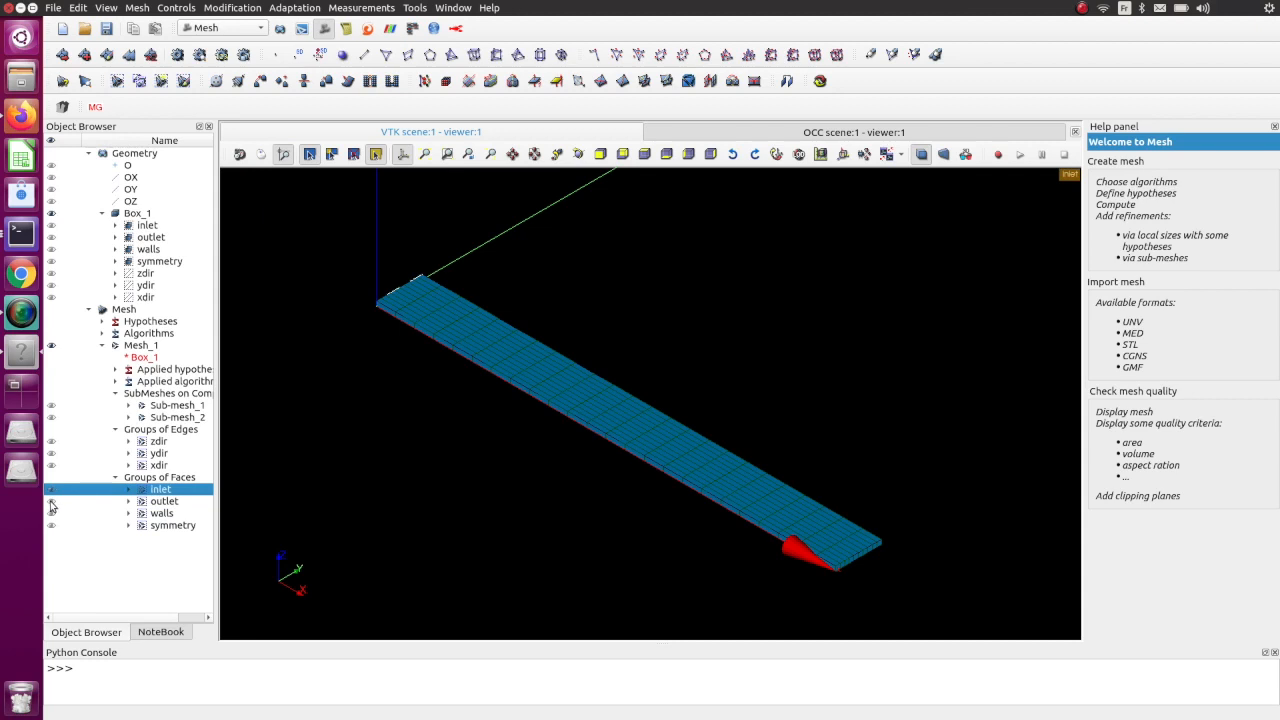
left_click(51, 502)
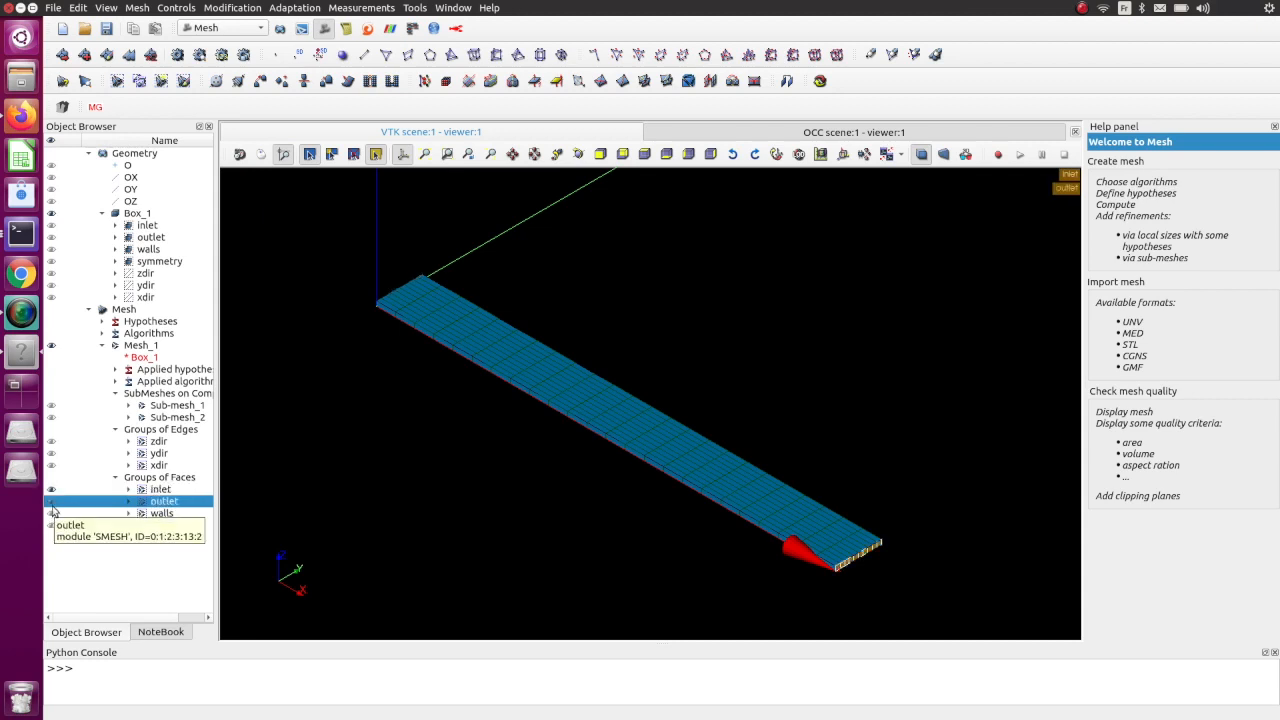
left_click(51, 502)
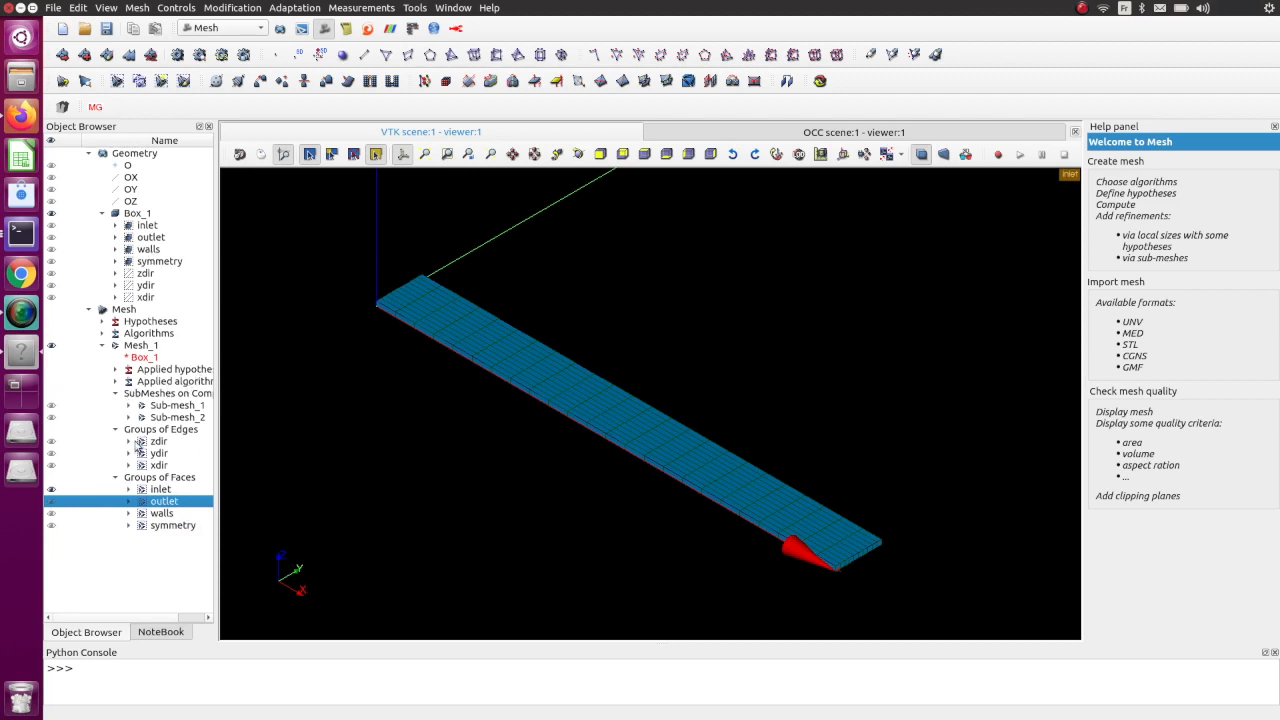
left_click(130, 8)
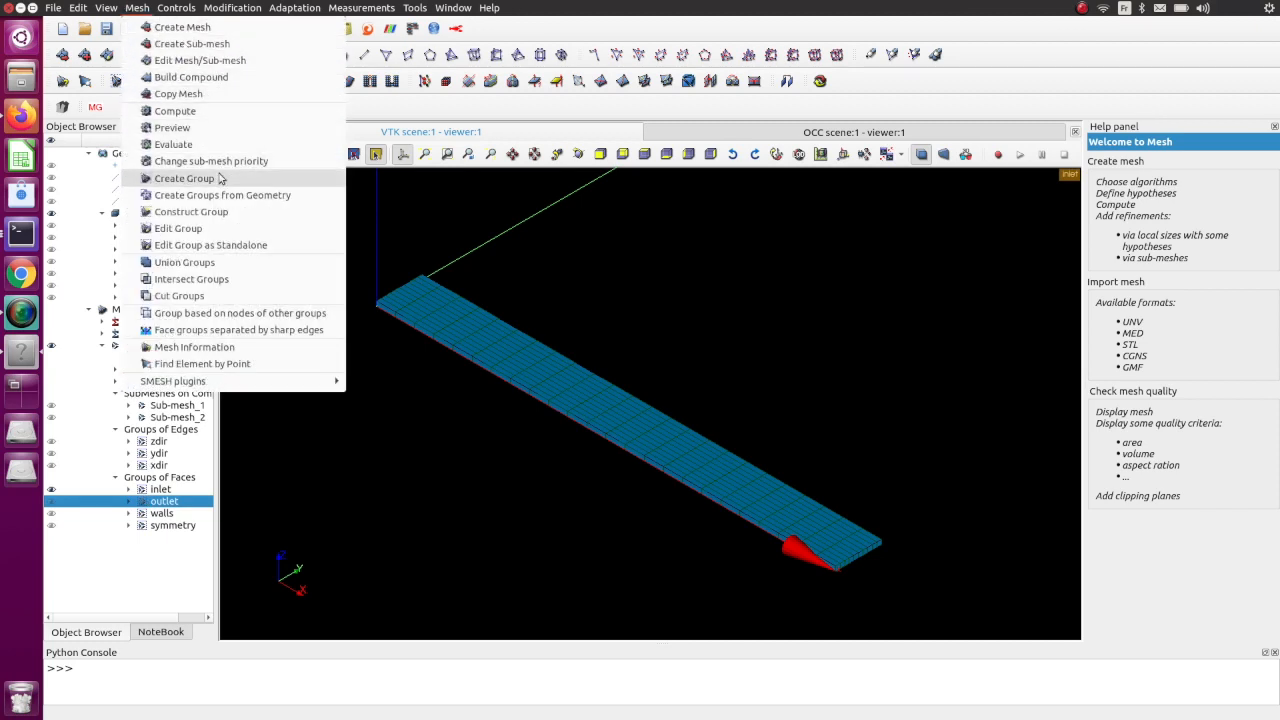
left_click(140, 8)
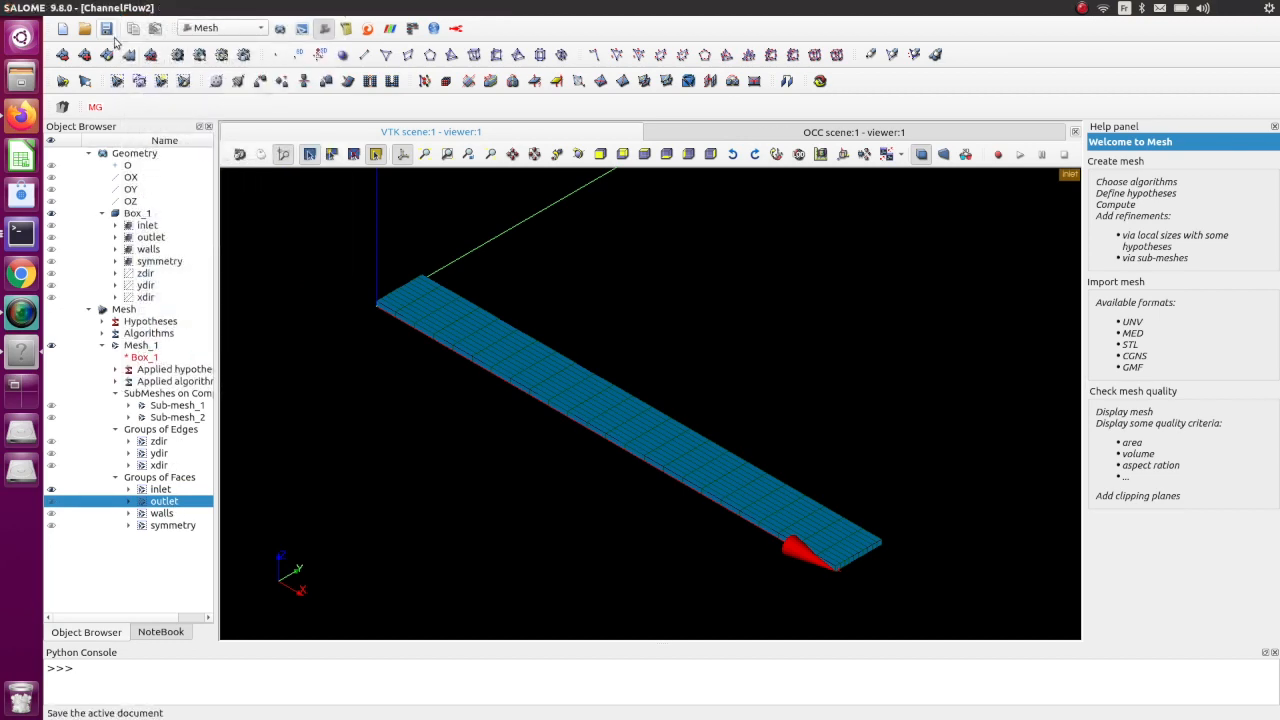
- Save the study and export Mesh_1 as a MED 4.1 file named ChannelFlow2 in the projects folder
left_click(108, 29)
right_click(124, 310)
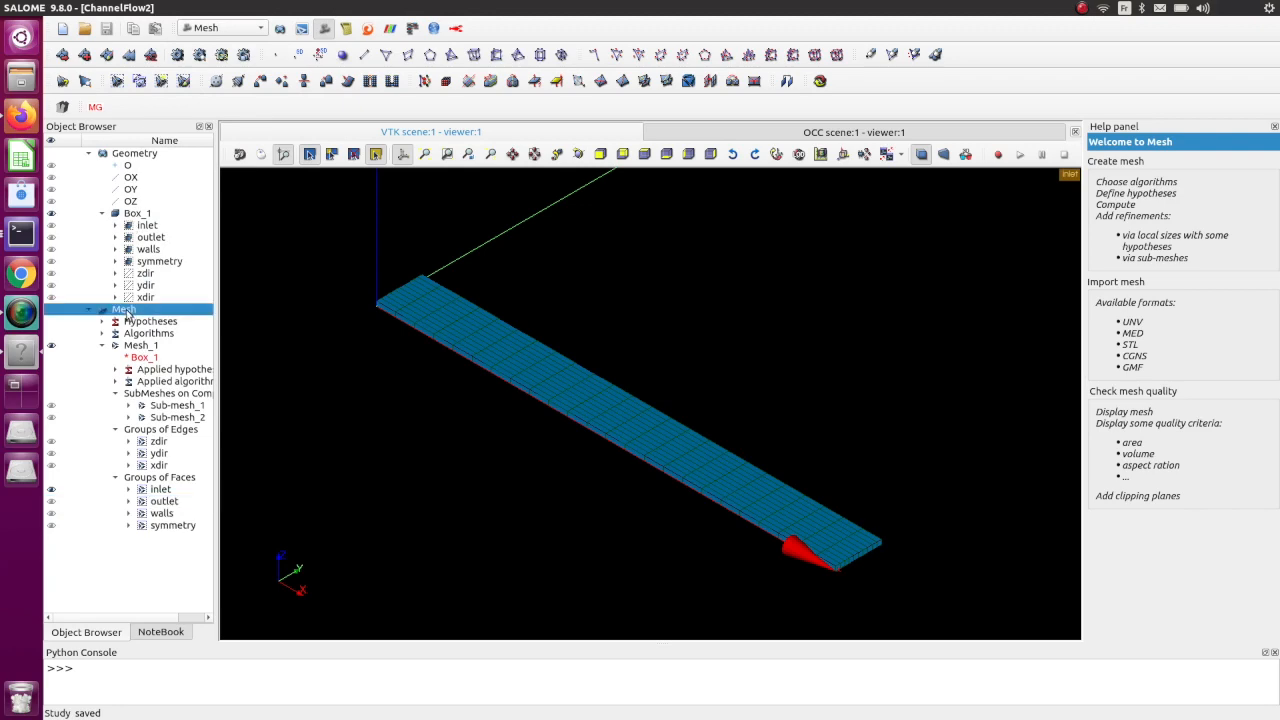
left_click(110, 346)
left_click(110, 346)
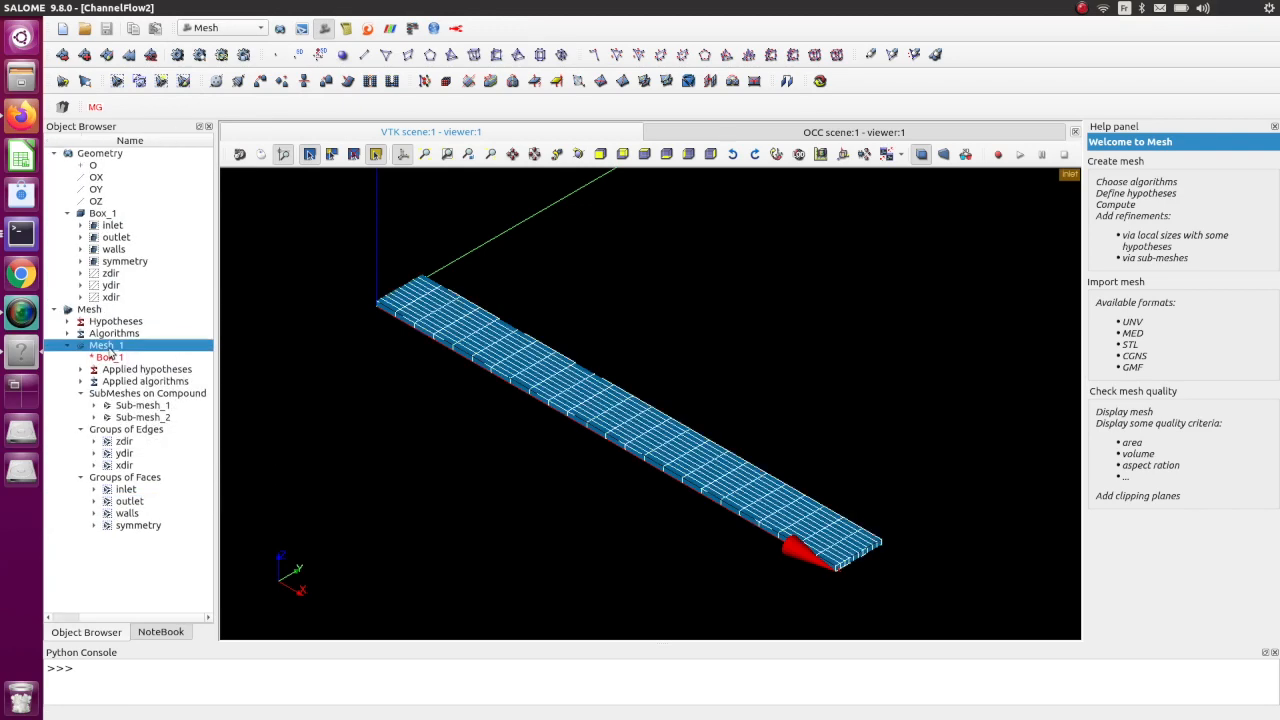
right_click(112, 347)
mouse_move(295, 319)
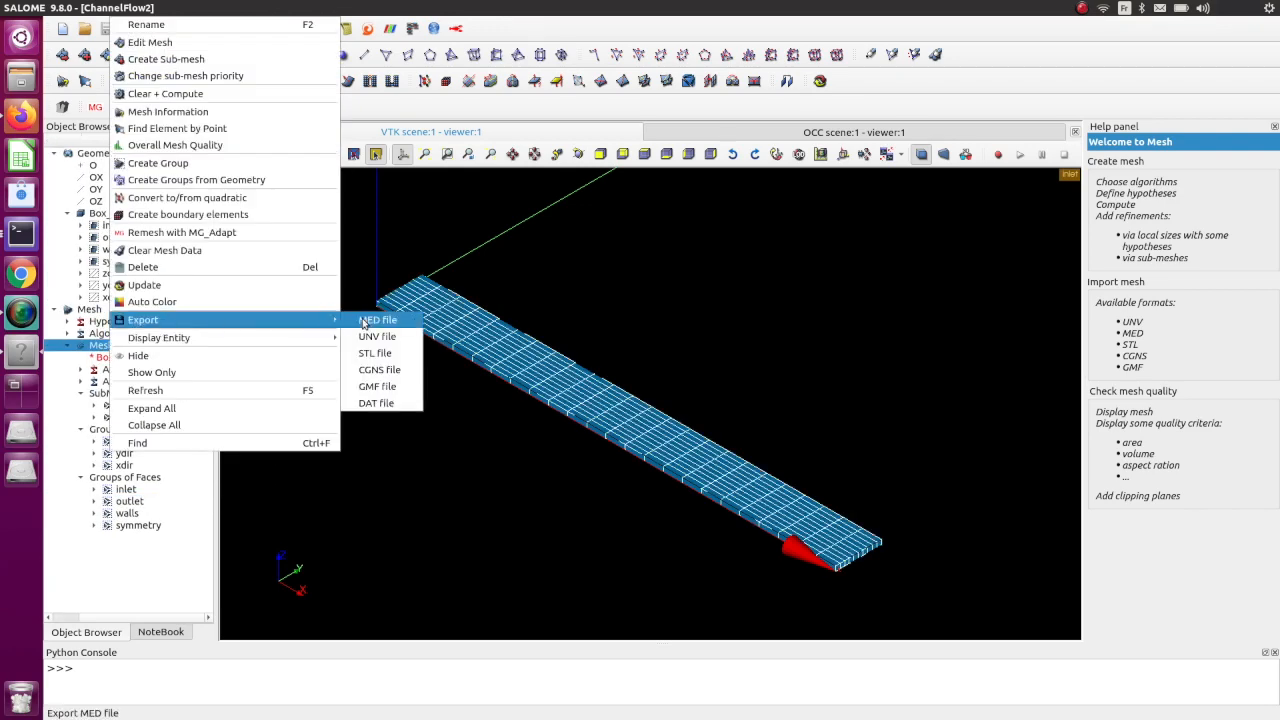
left_click(368, 320)
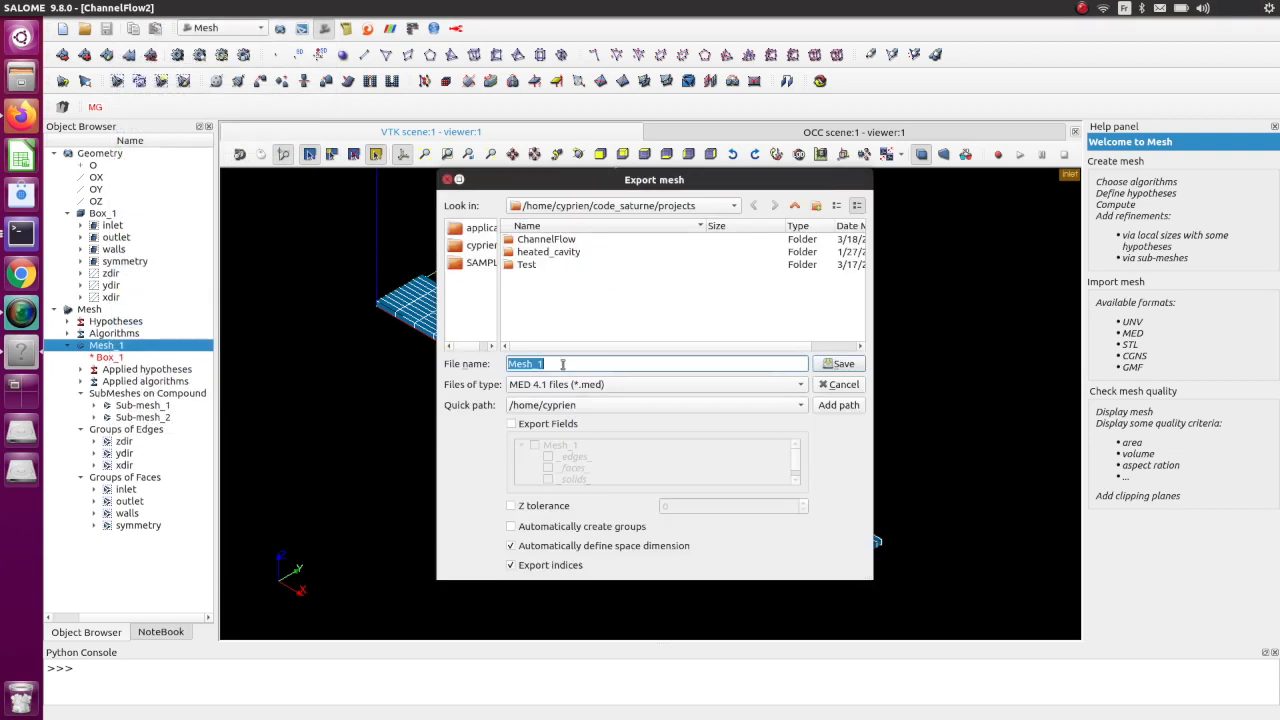
type("c")
key("BackSpace")
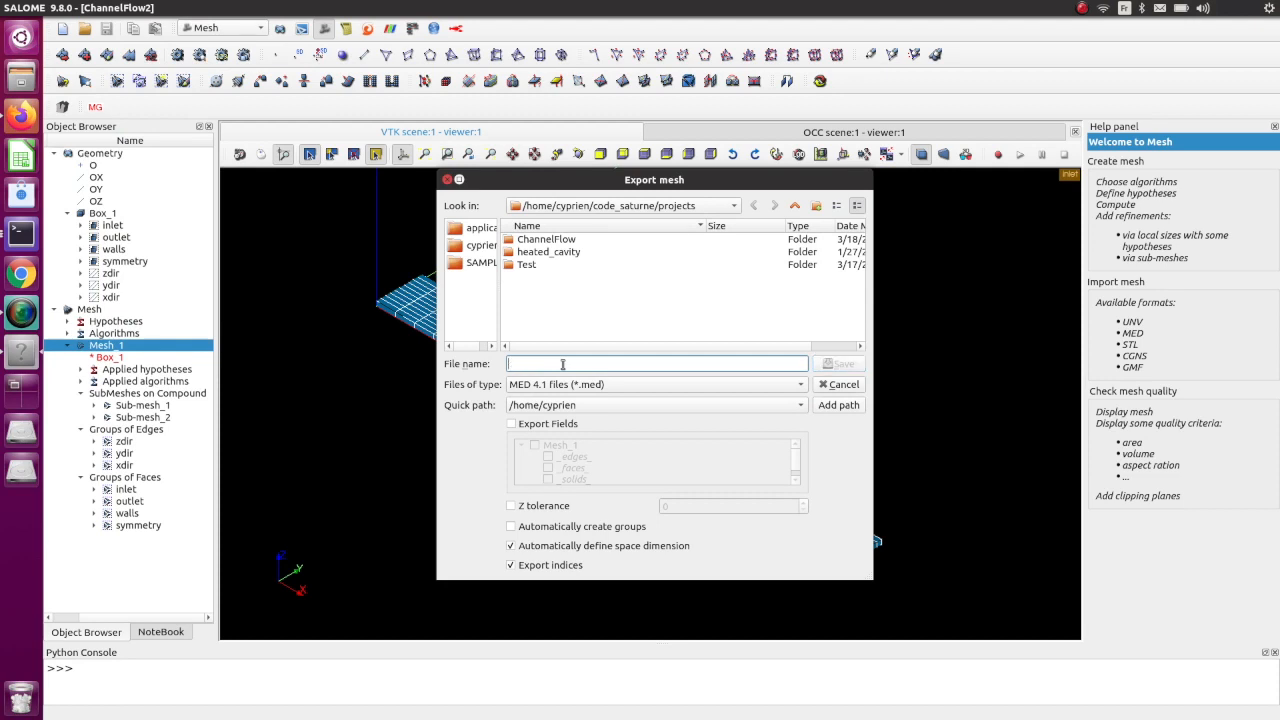
type("ChannelF")
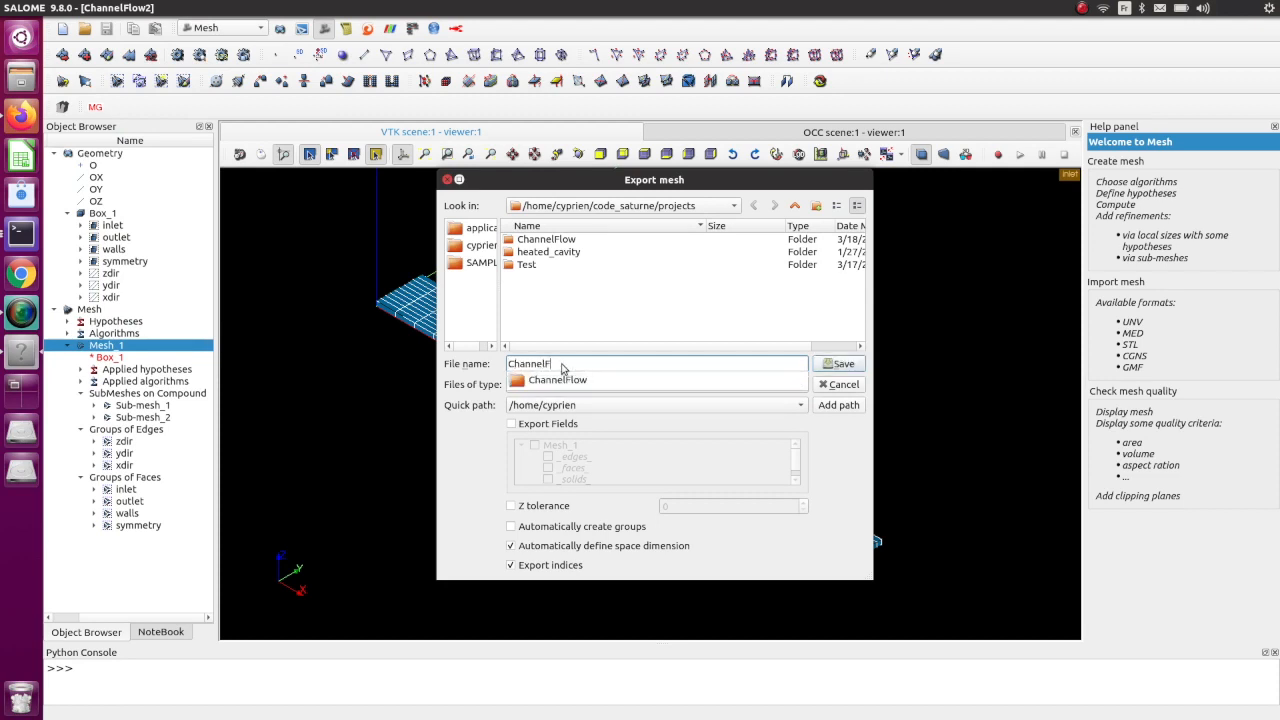
type("low2")
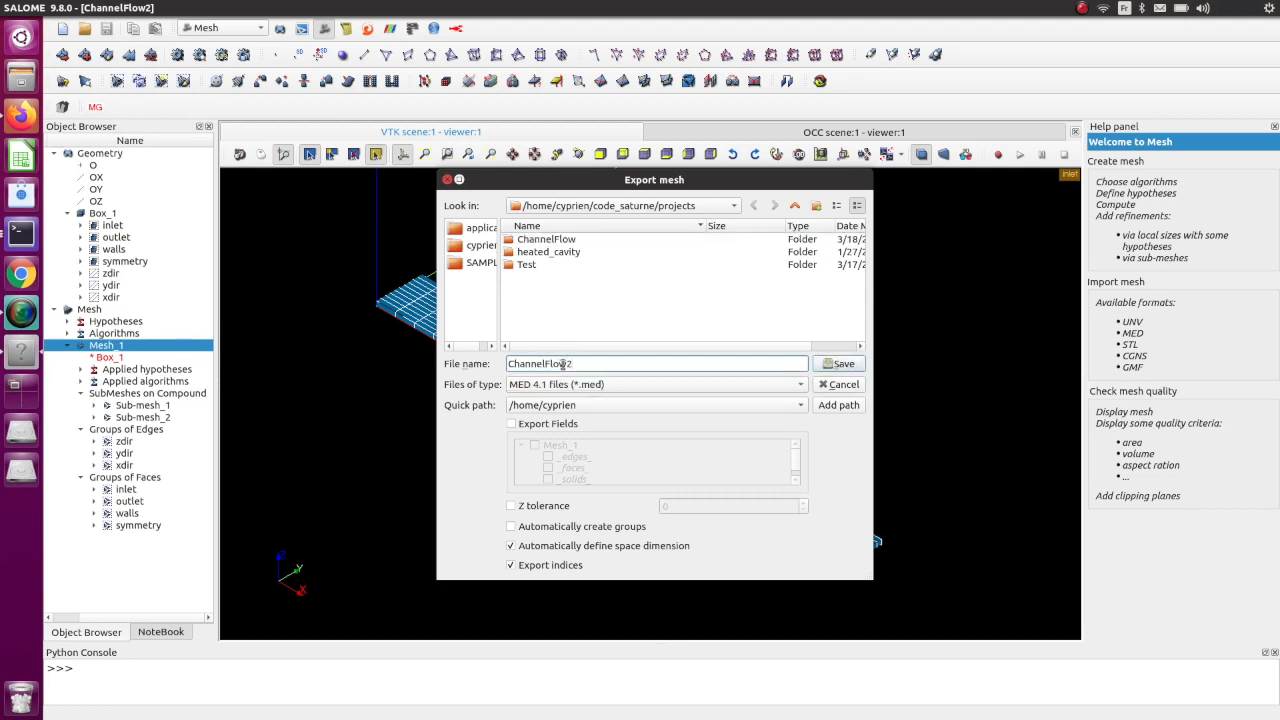
left_click(838, 364)
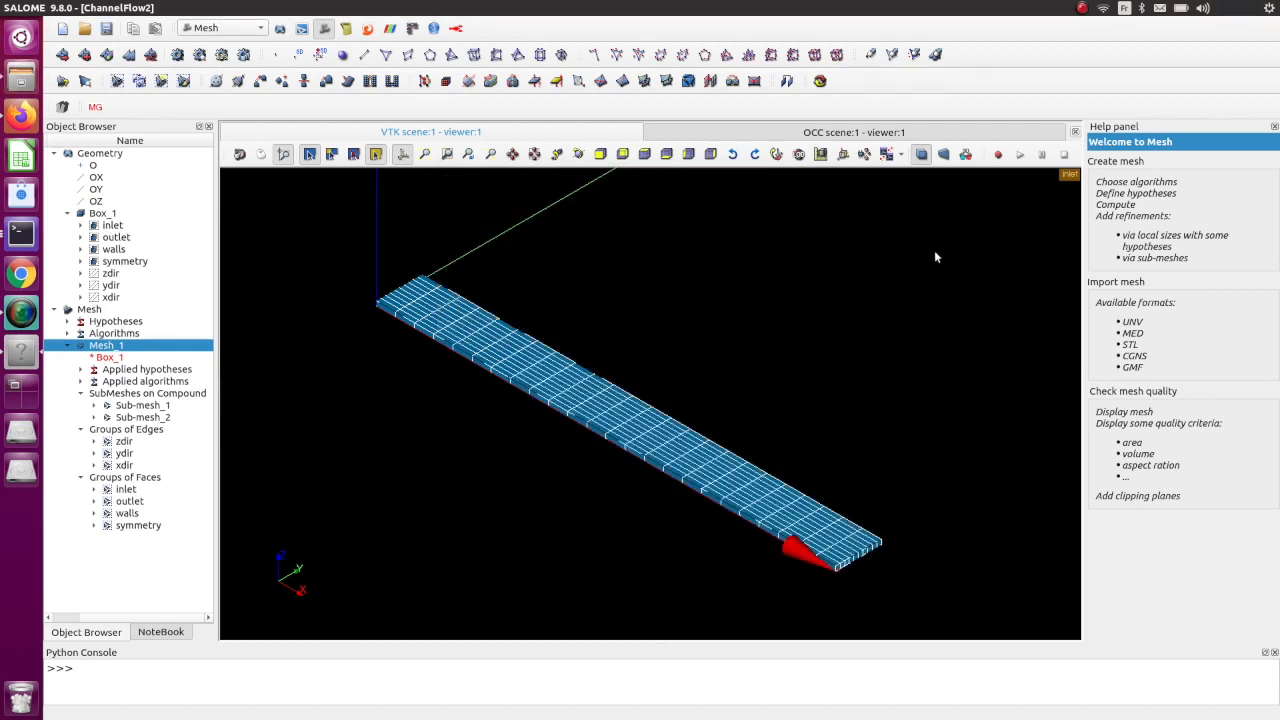
- Switch to the CFDSTUDY module and create a Code_Saturne study named ChannelFlow2 in the projects folder with a case named case1
left_click(367, 29)
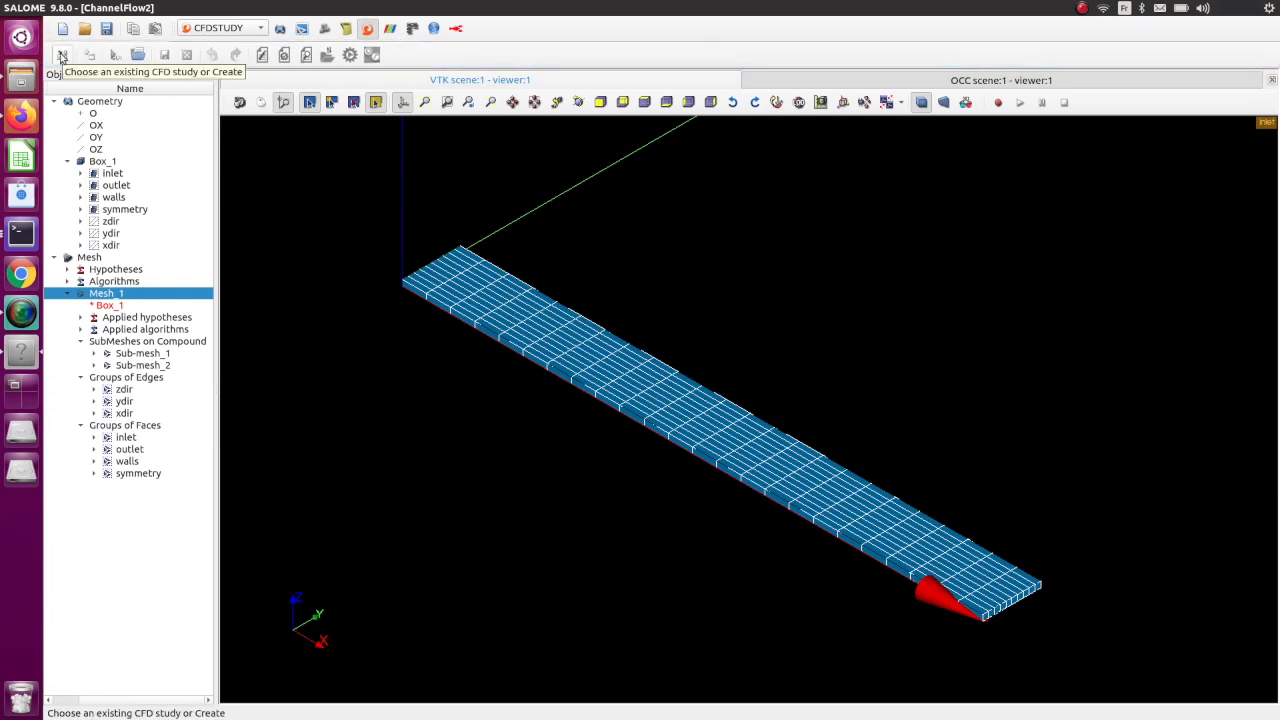
left_click(62, 56)
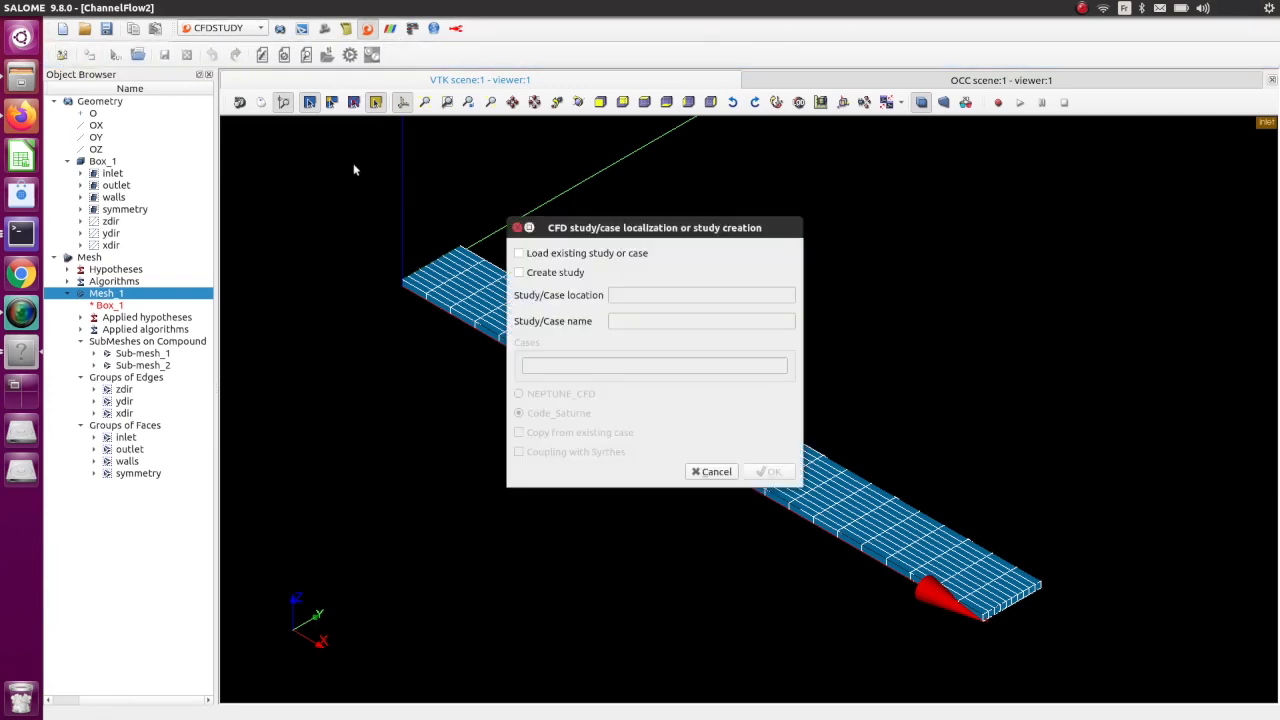
left_click(519, 273)
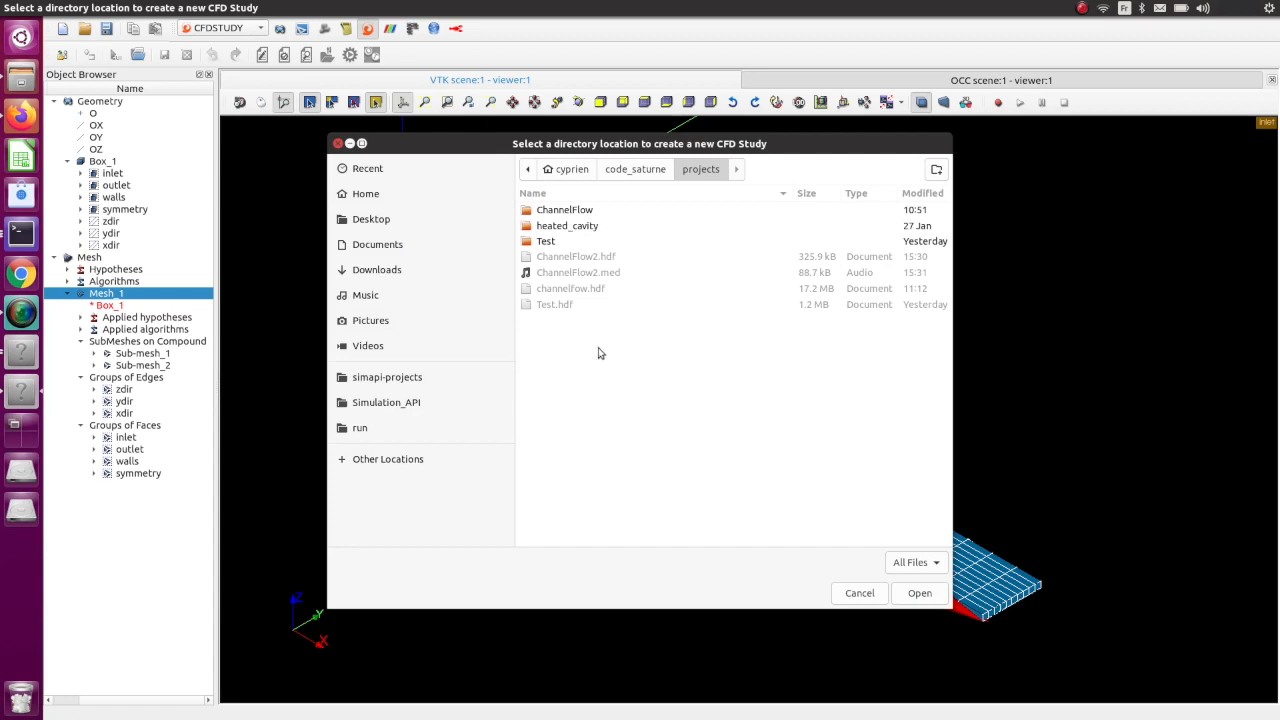
left_click(918, 594)
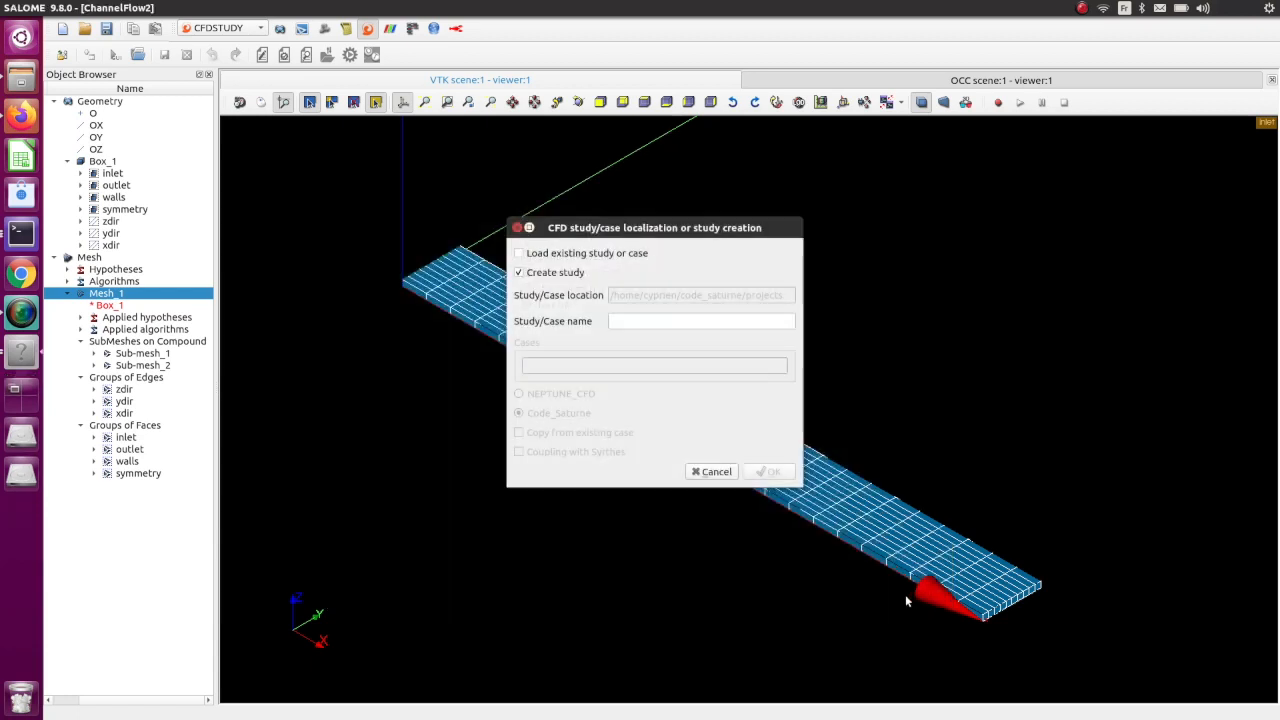
left_click(648, 324)
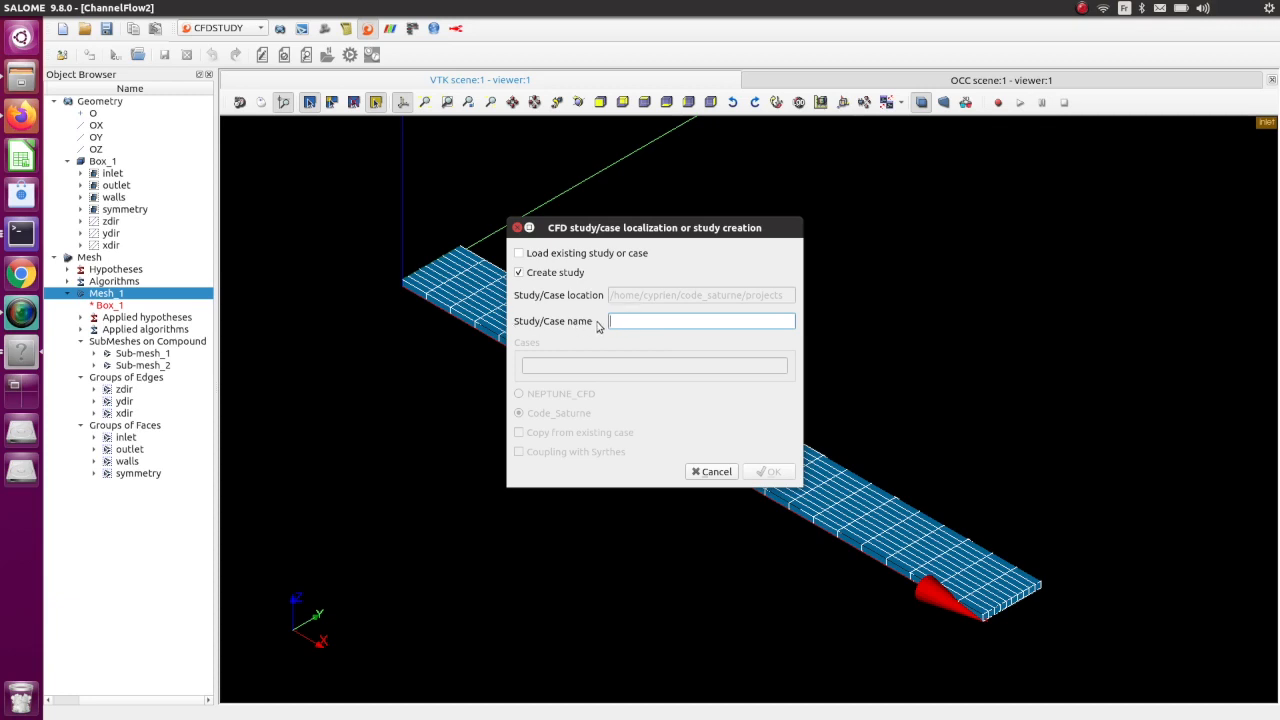
type("ChannelFlow2")
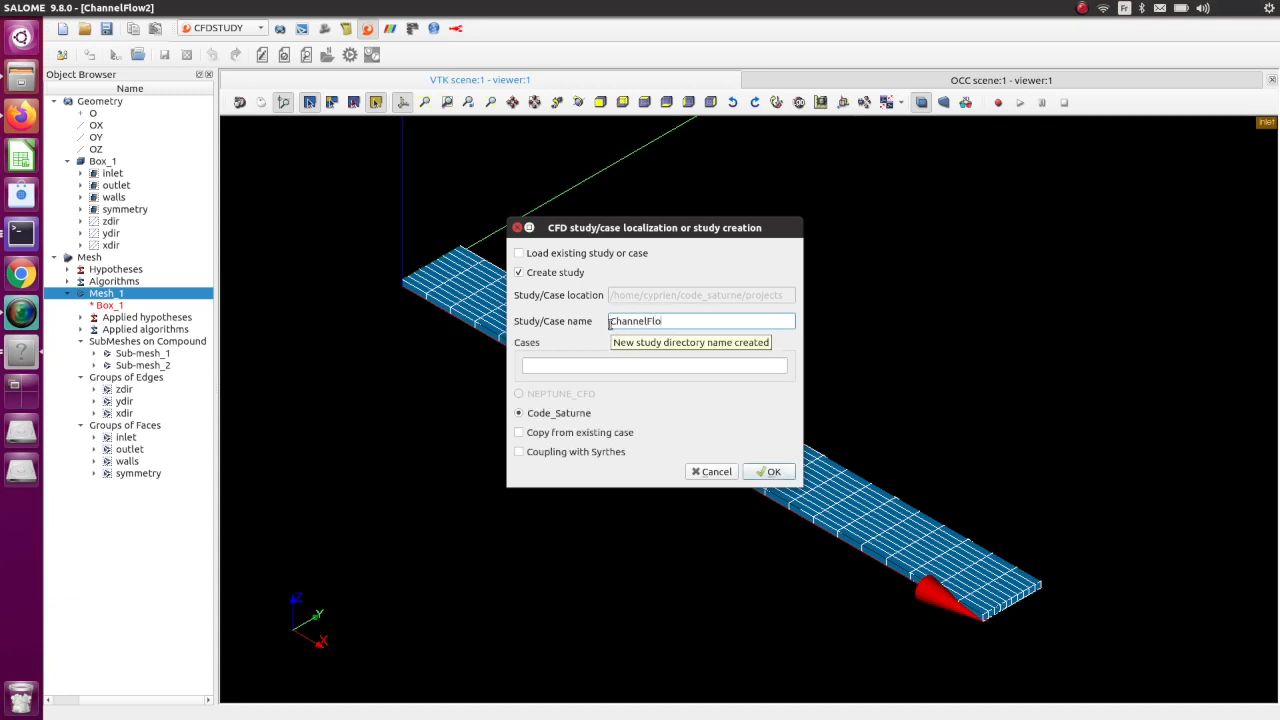
left_click(551, 368)
type("case1")
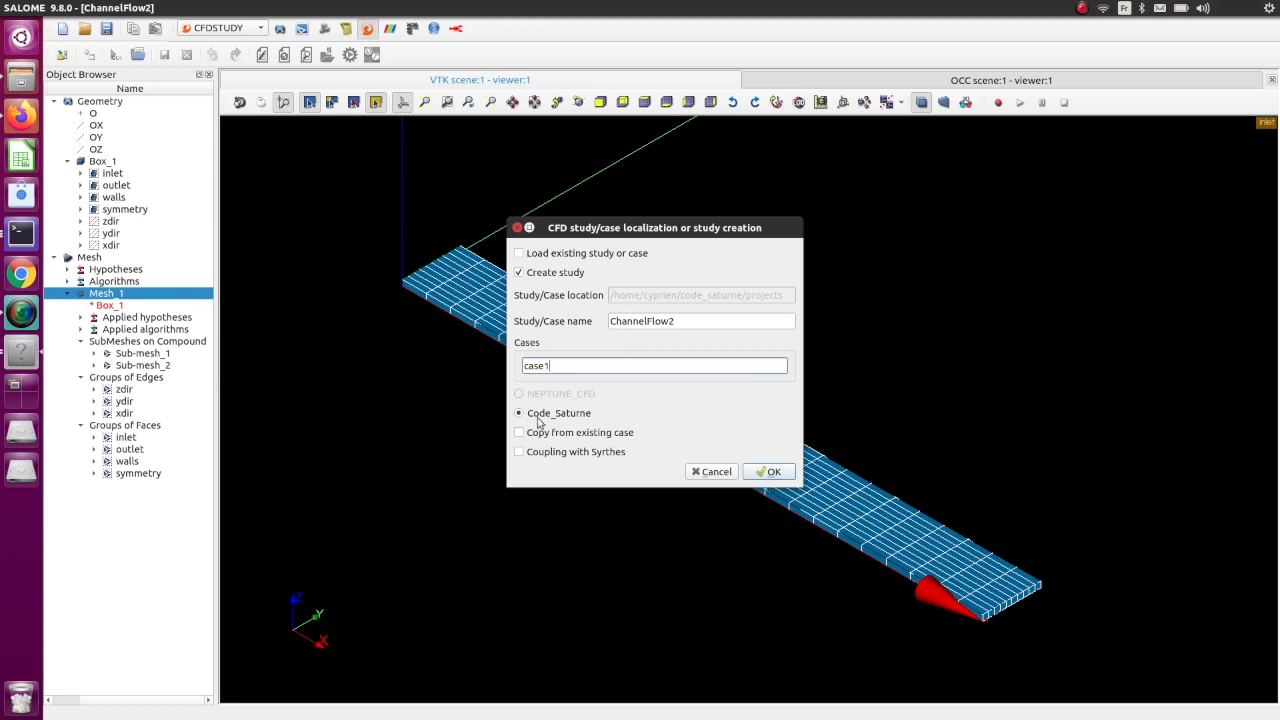
left_click(772, 472)
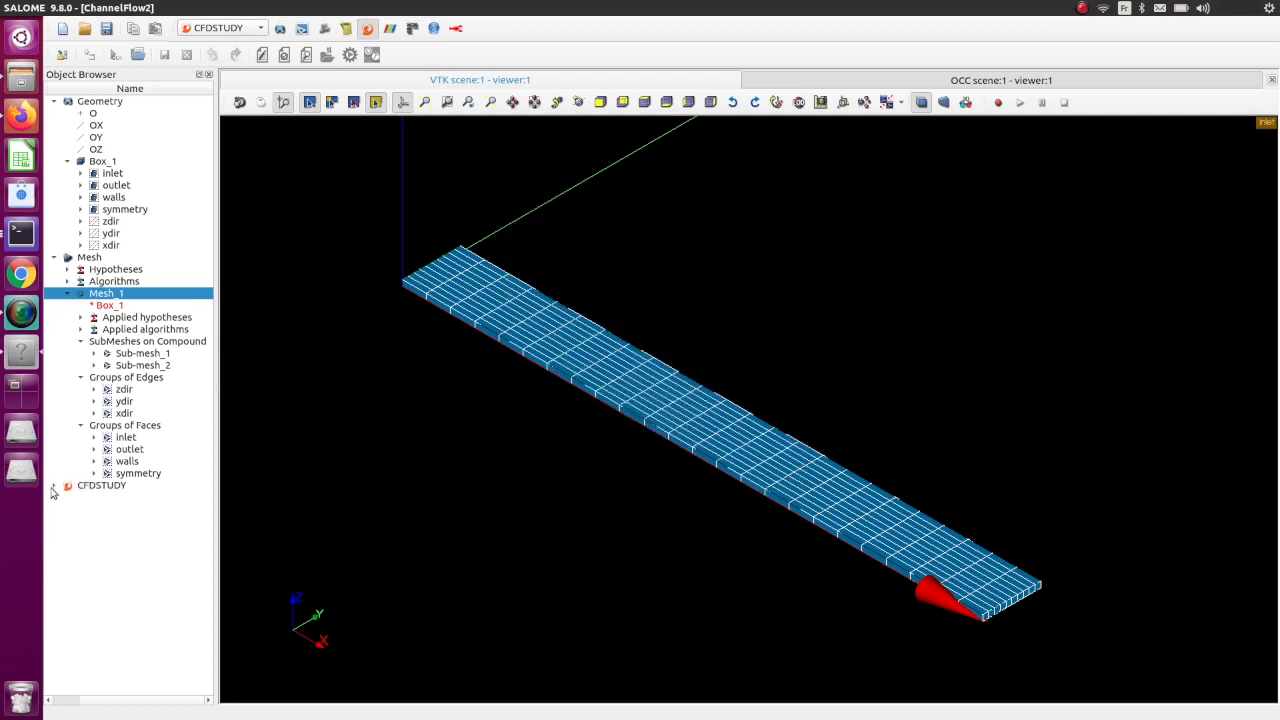
- Expand the CFDSTUDY tree down to the subfolders of case1 in the ChannelFlow2 study
left_click(54, 486)
left_click(67, 498)
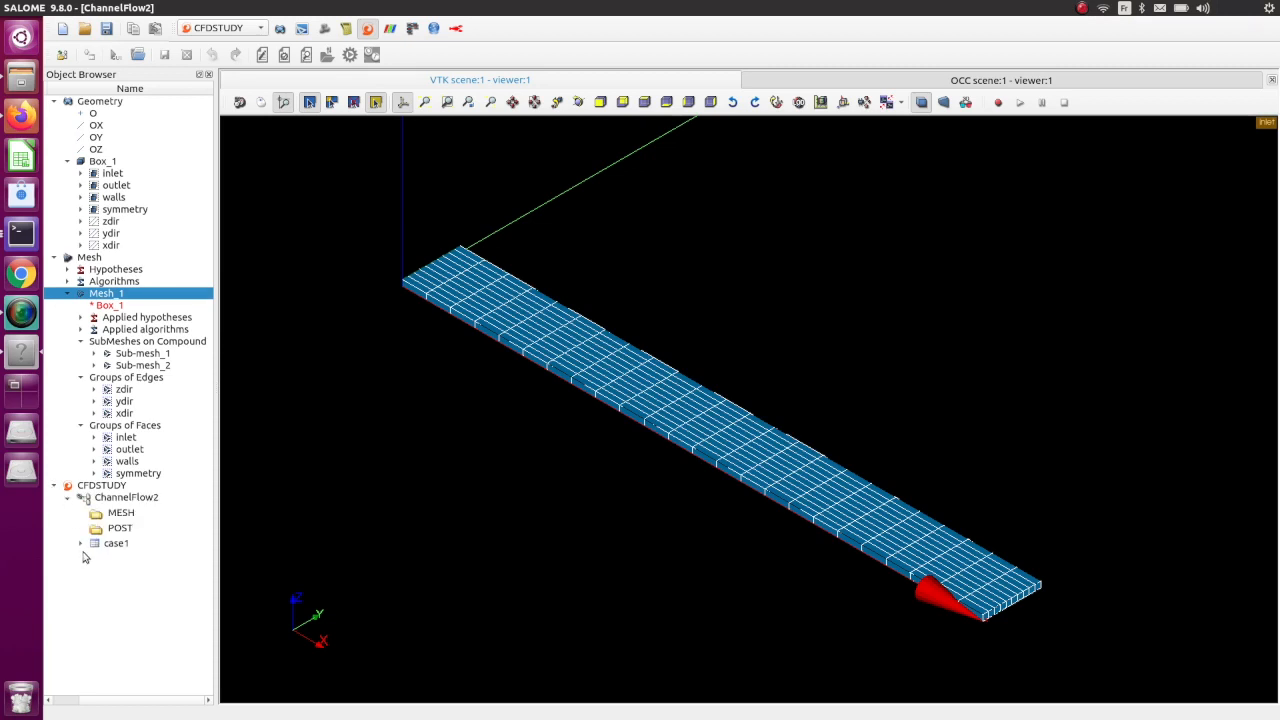
left_click(81, 543)
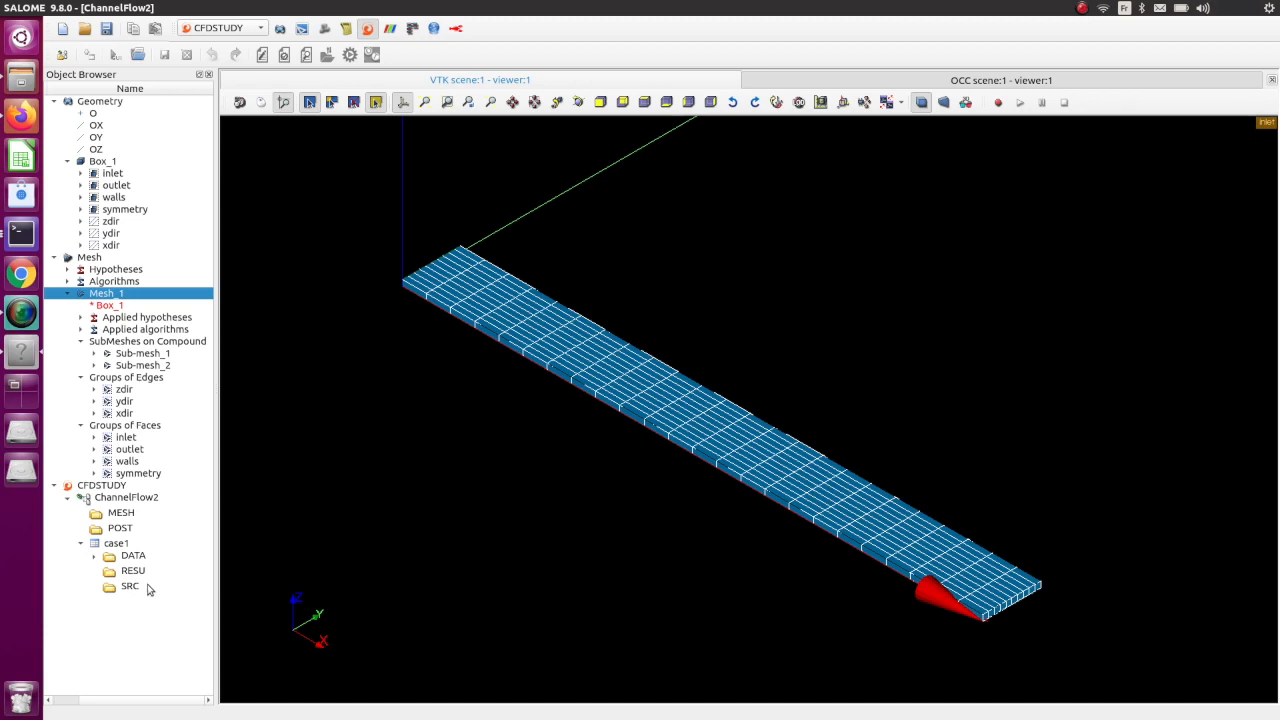
- Switch to the file manager and move ChannelFlow2.med from the projects folder into the ChannelFlow2 study's MESH folder
left_click(31, 87)
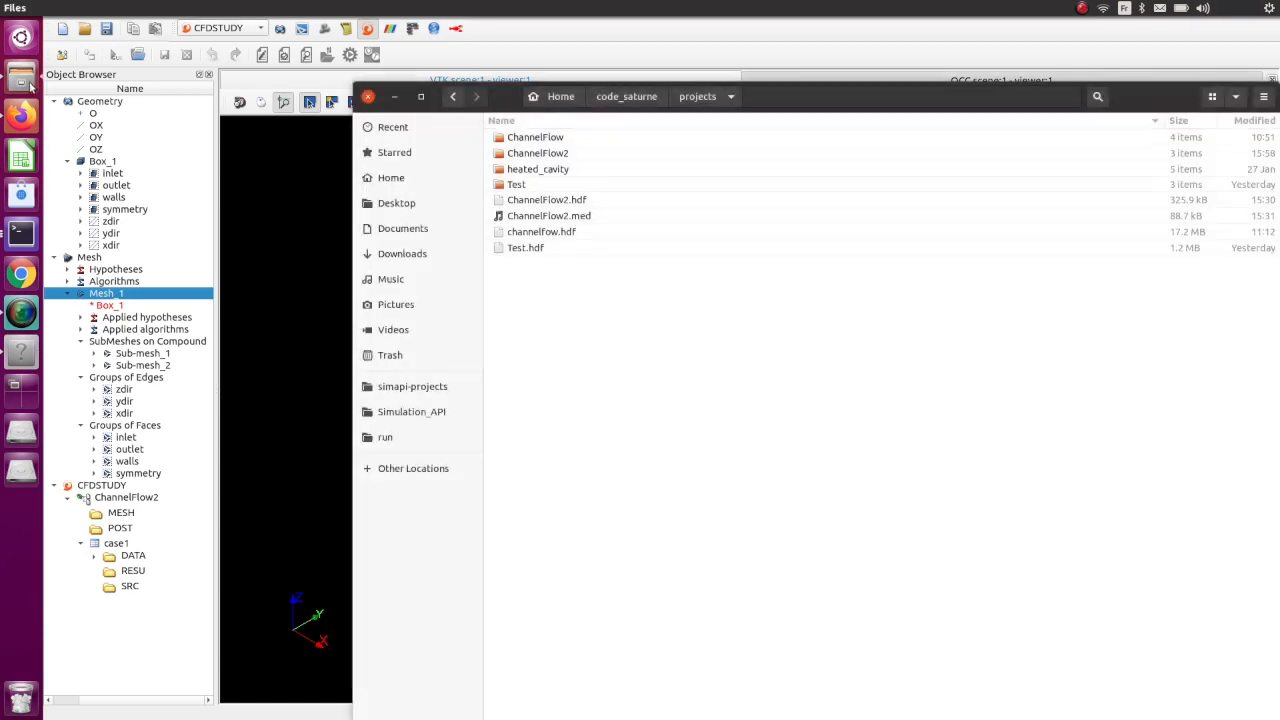
double_click(561, 154)
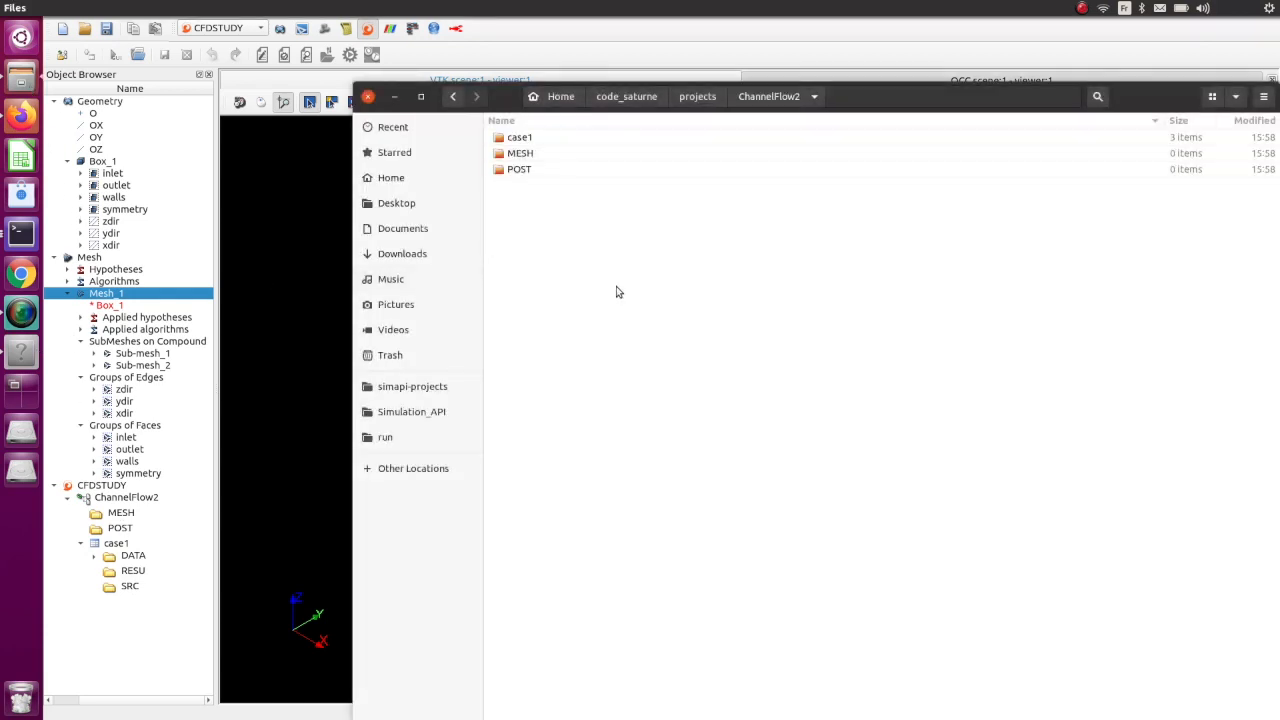
left_click(700, 97)
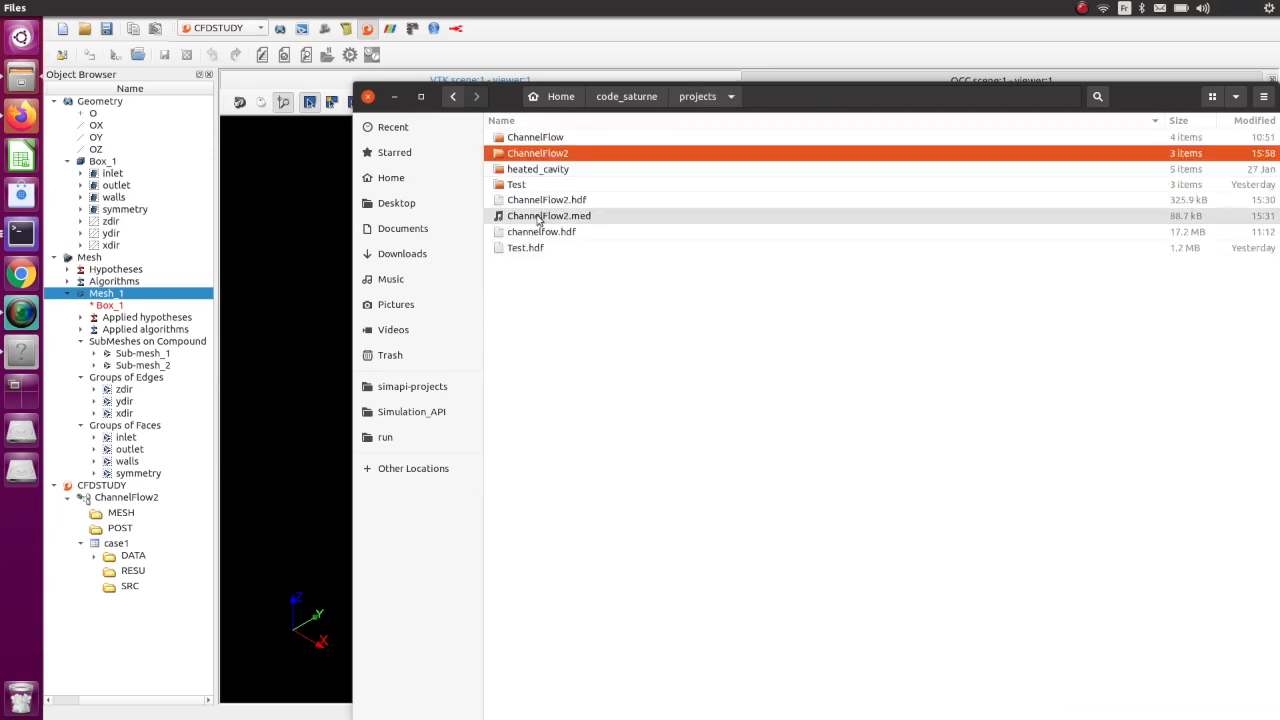
left_click(566, 217)
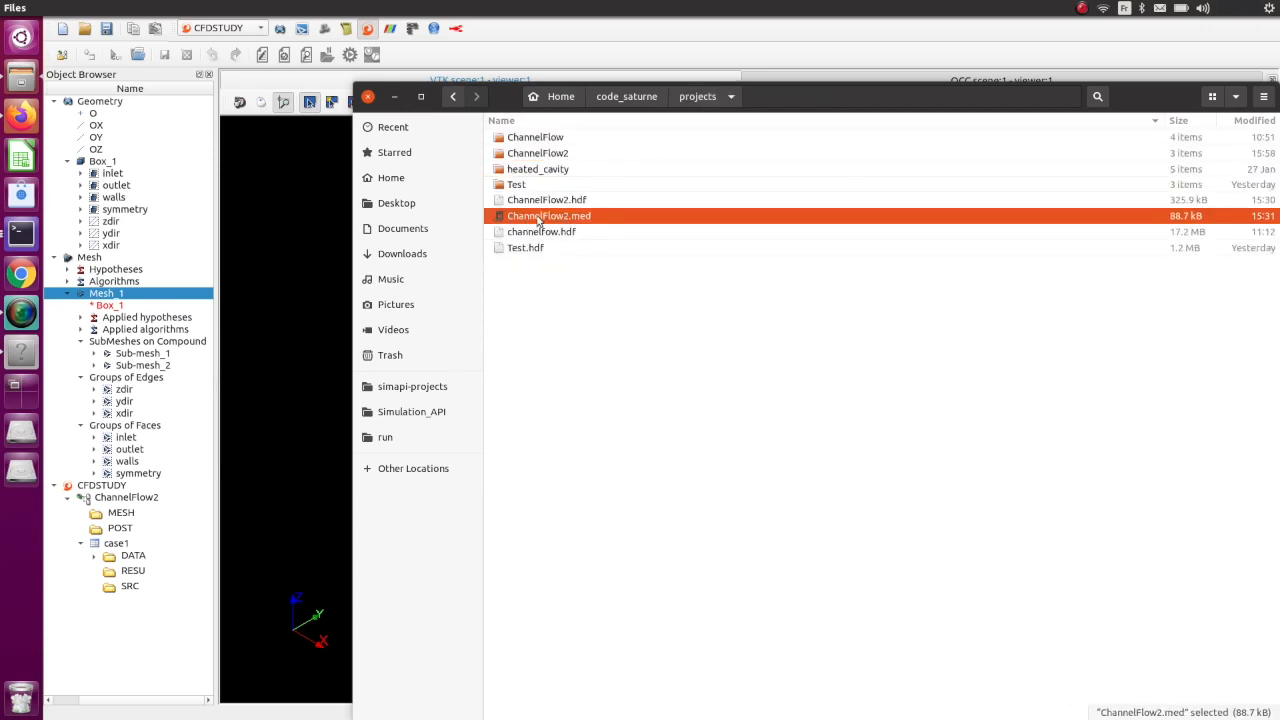
left_click_drag(586, 219, 521, 153)
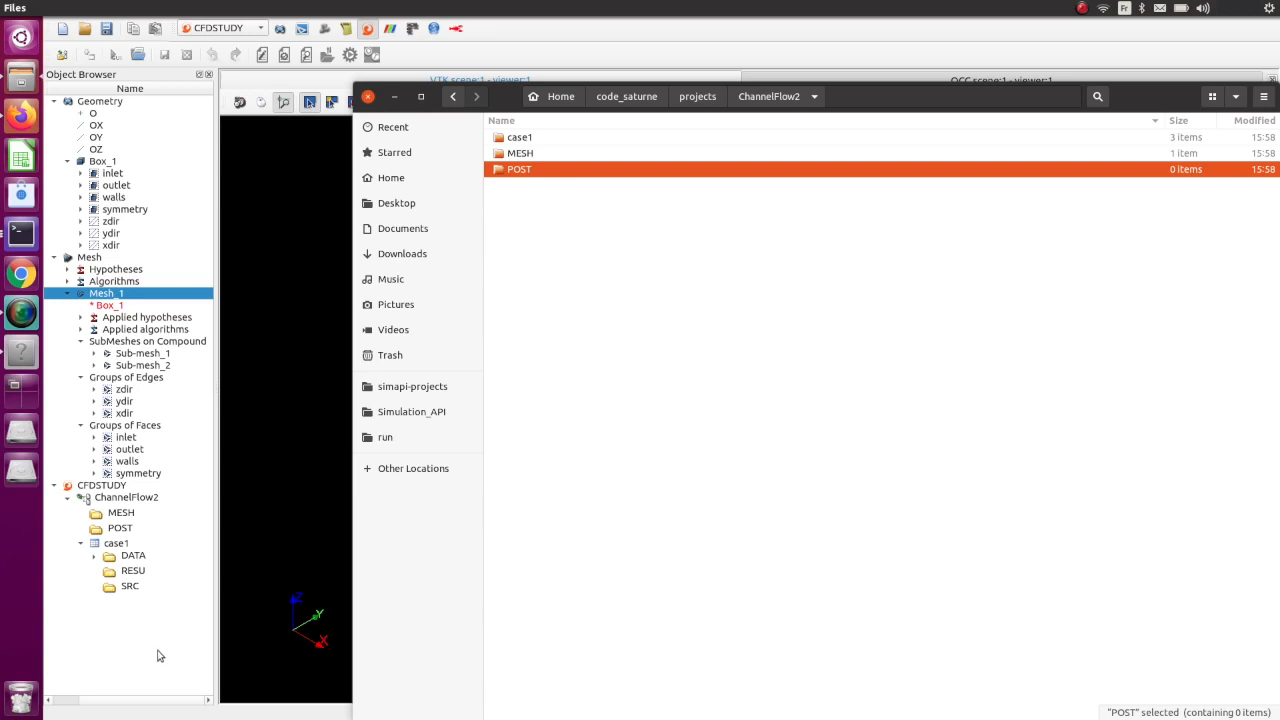
- Return to SALOME and launch the Code_Saturne GUI for case1 of the ChannelFlow2 study
left_click(157, 655)
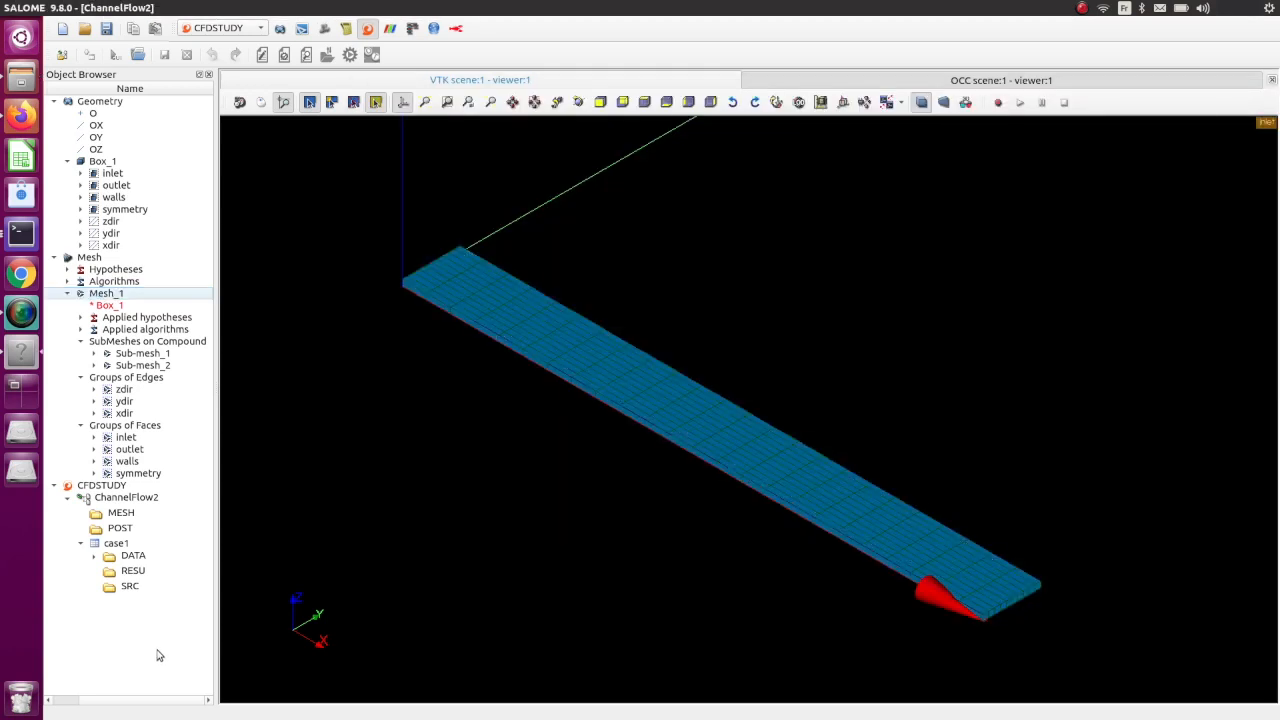
left_click(116, 544)
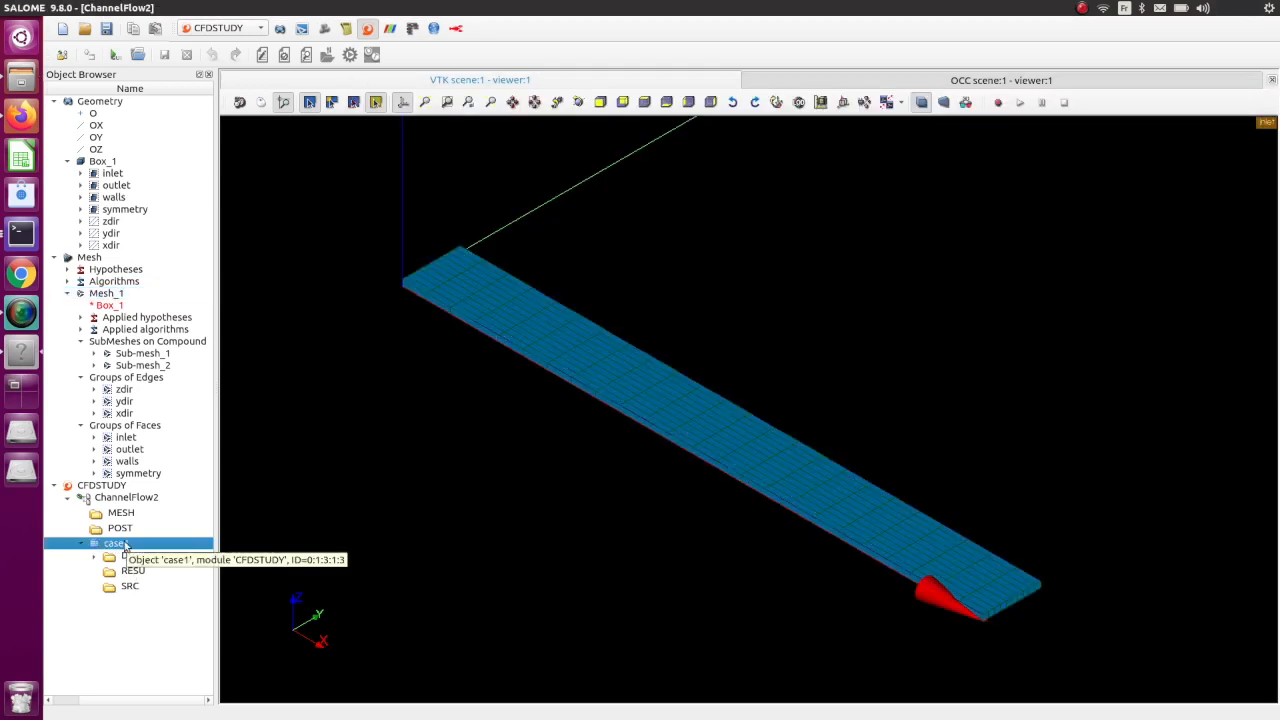
right_click(126, 545)
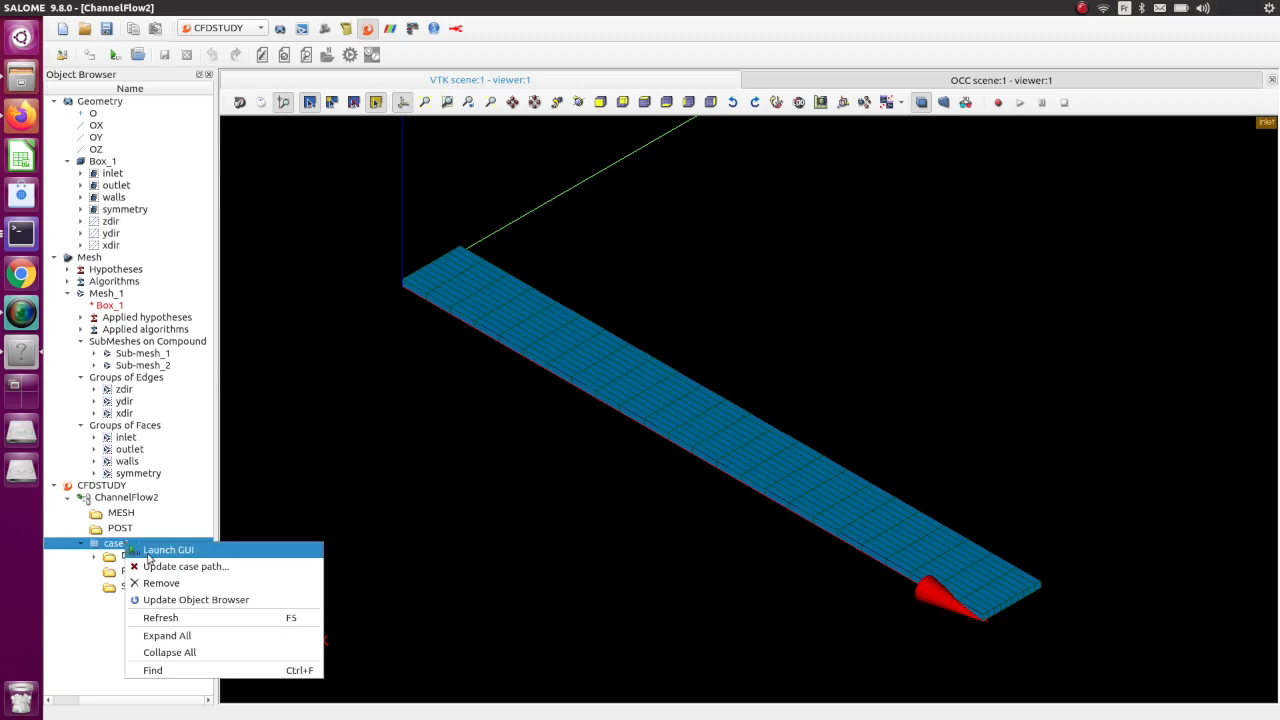
left_click(165, 550)
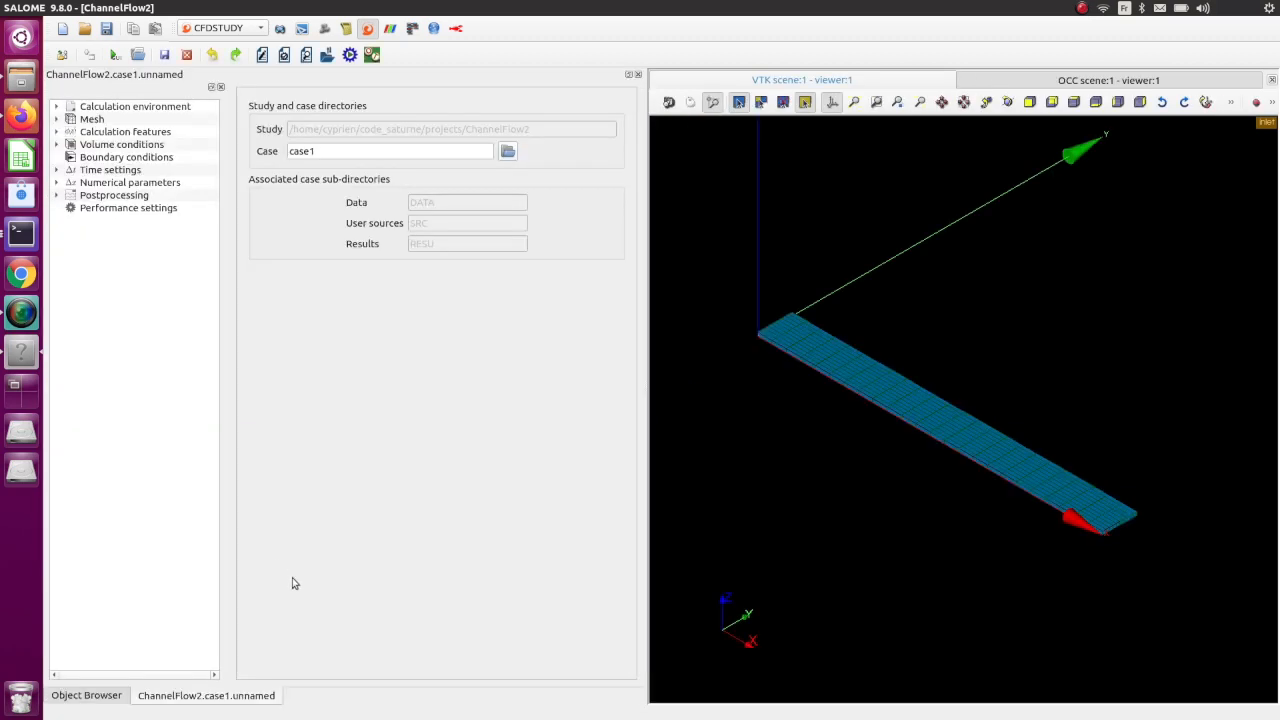
- Expand every section of the case1 setup tree, from Calculation environment down to Postprocessing
left_click(57, 106)
left_click(57, 132)
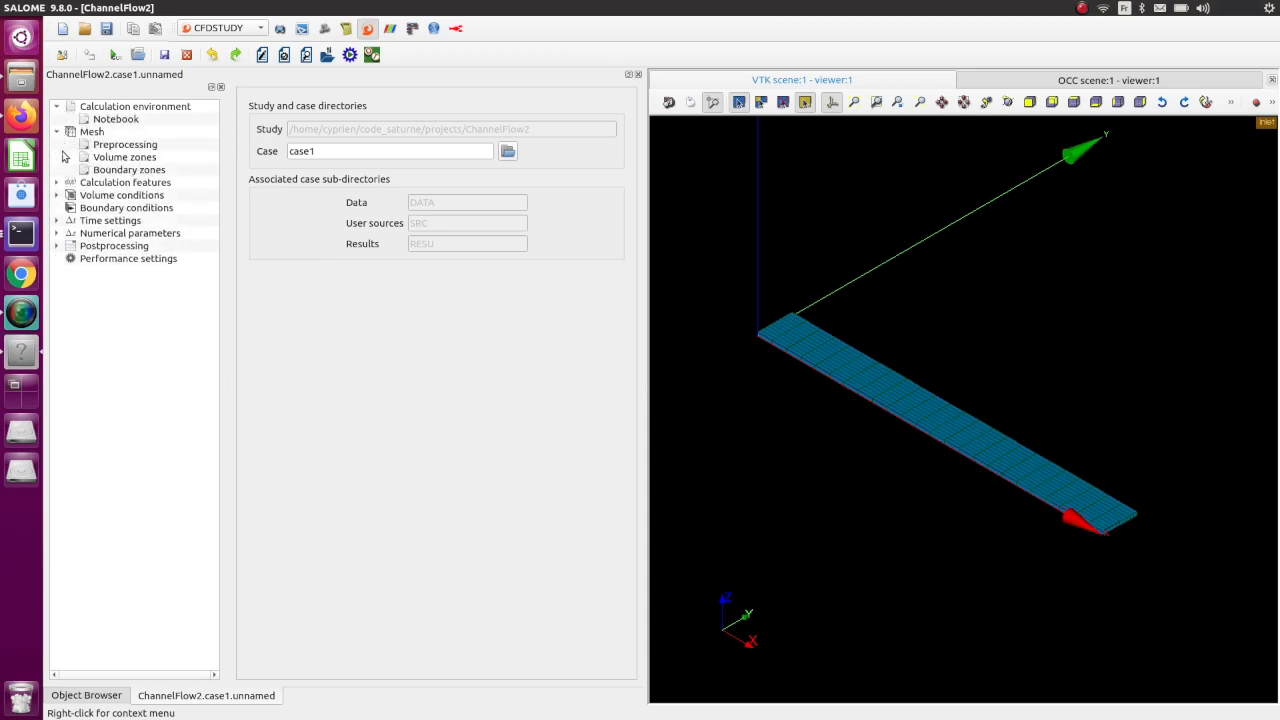
left_click(57, 182)
left_click(57, 246)
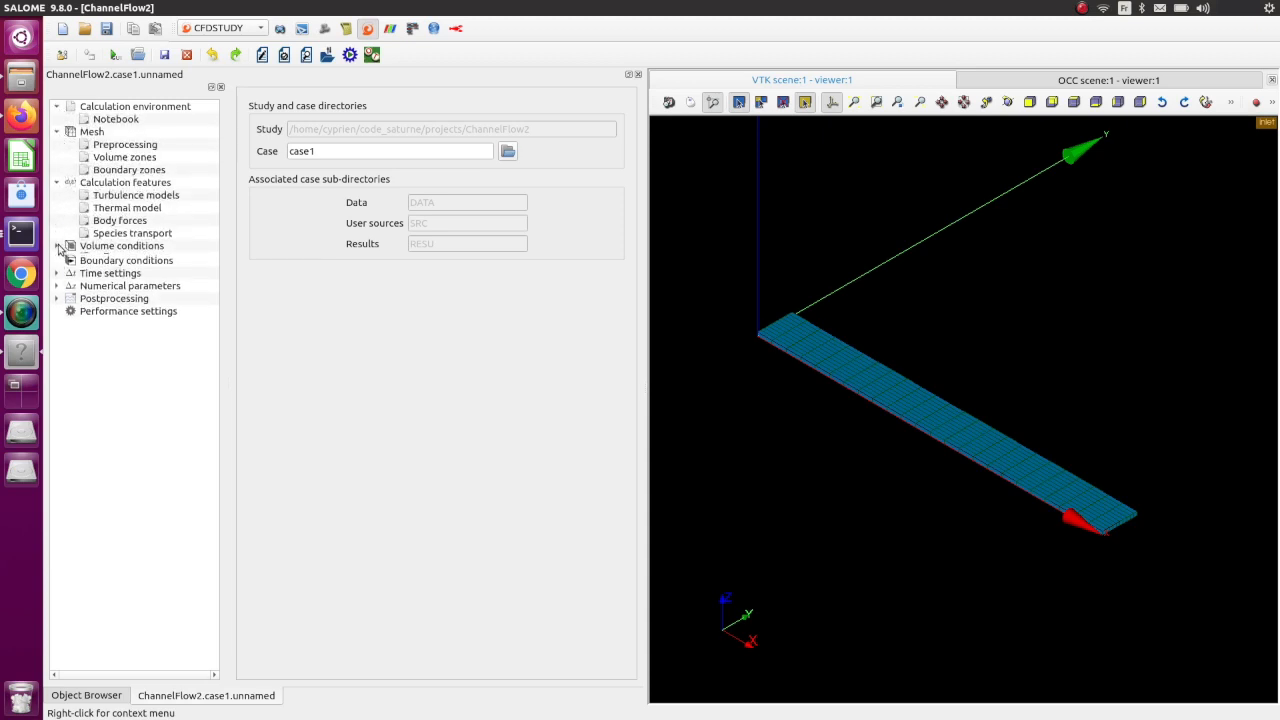
left_click(57, 284)
left_click(57, 309)
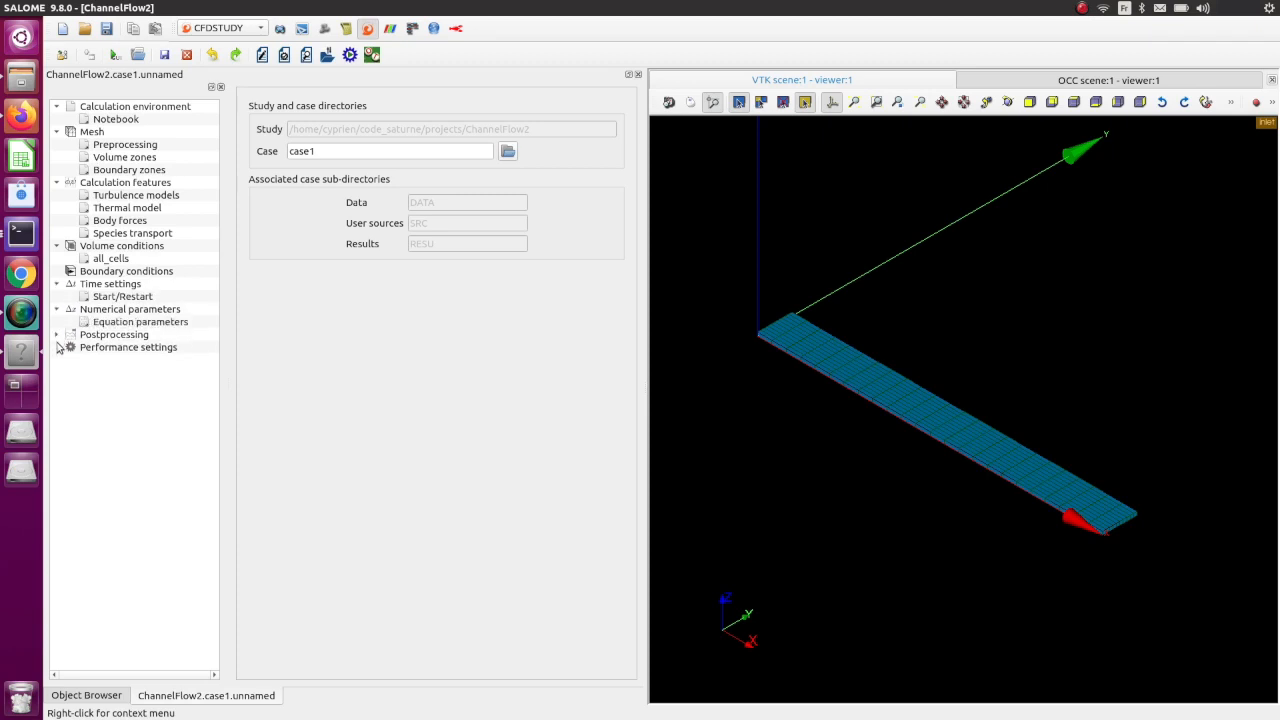
left_click(57, 334)
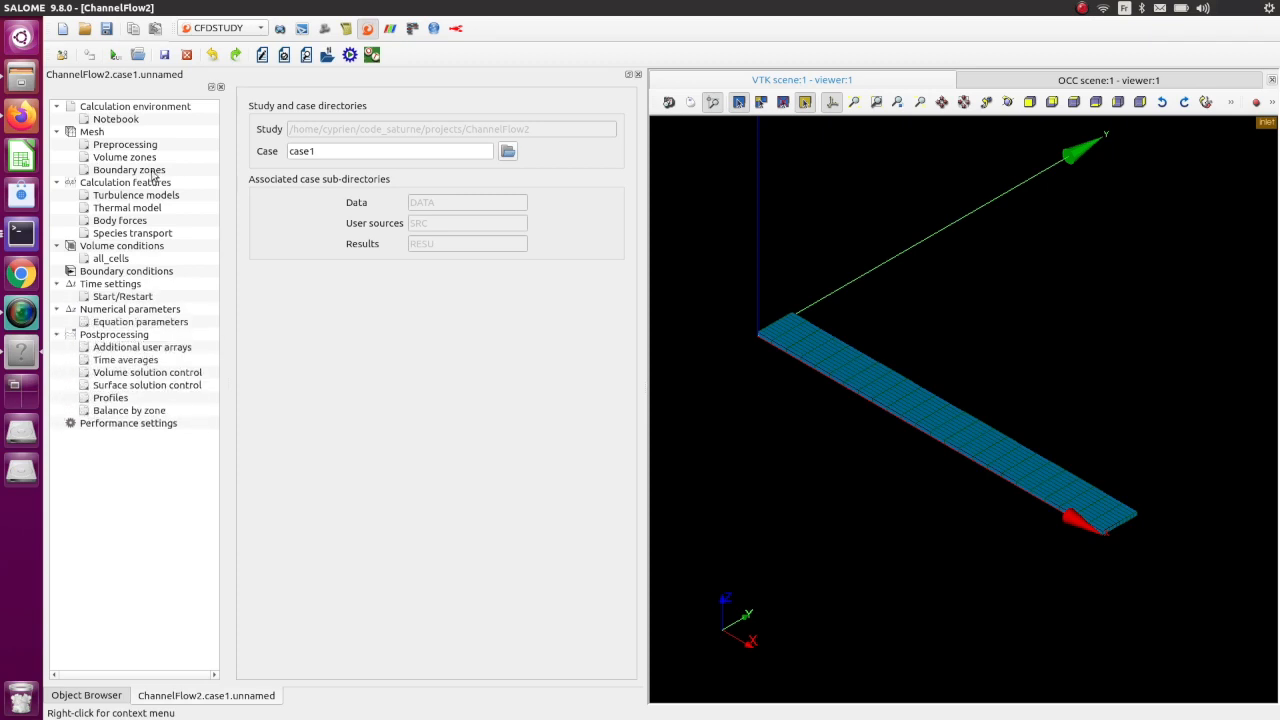
- Add ChannelFlow2.med from the study's MESH folder to the case's list of imported meshes
left_click(92, 132)
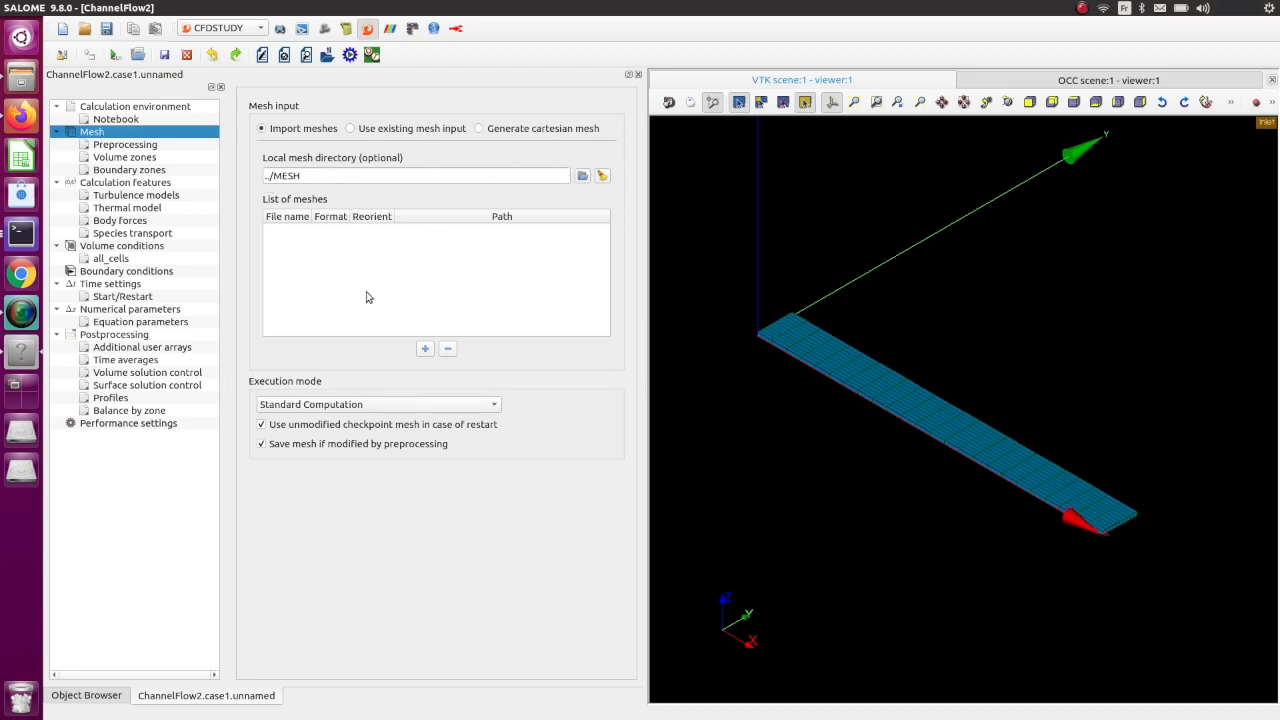
left_click(425, 349)
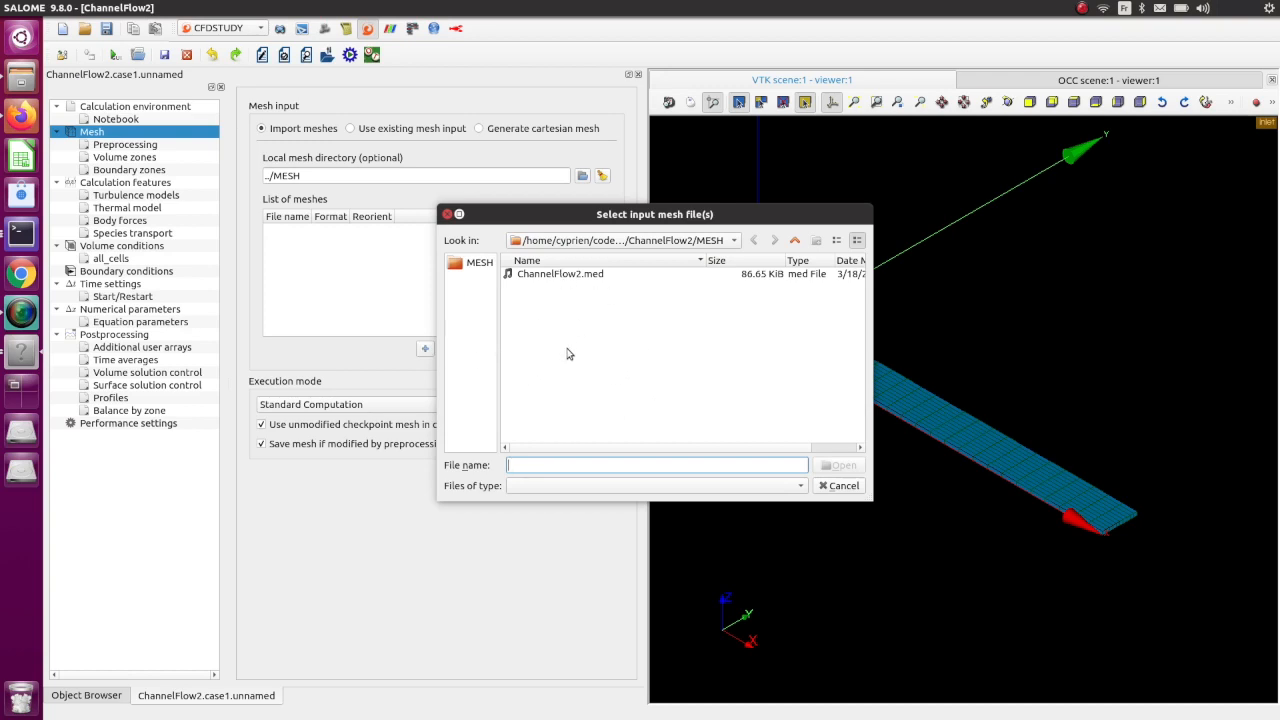
left_click(557, 276)
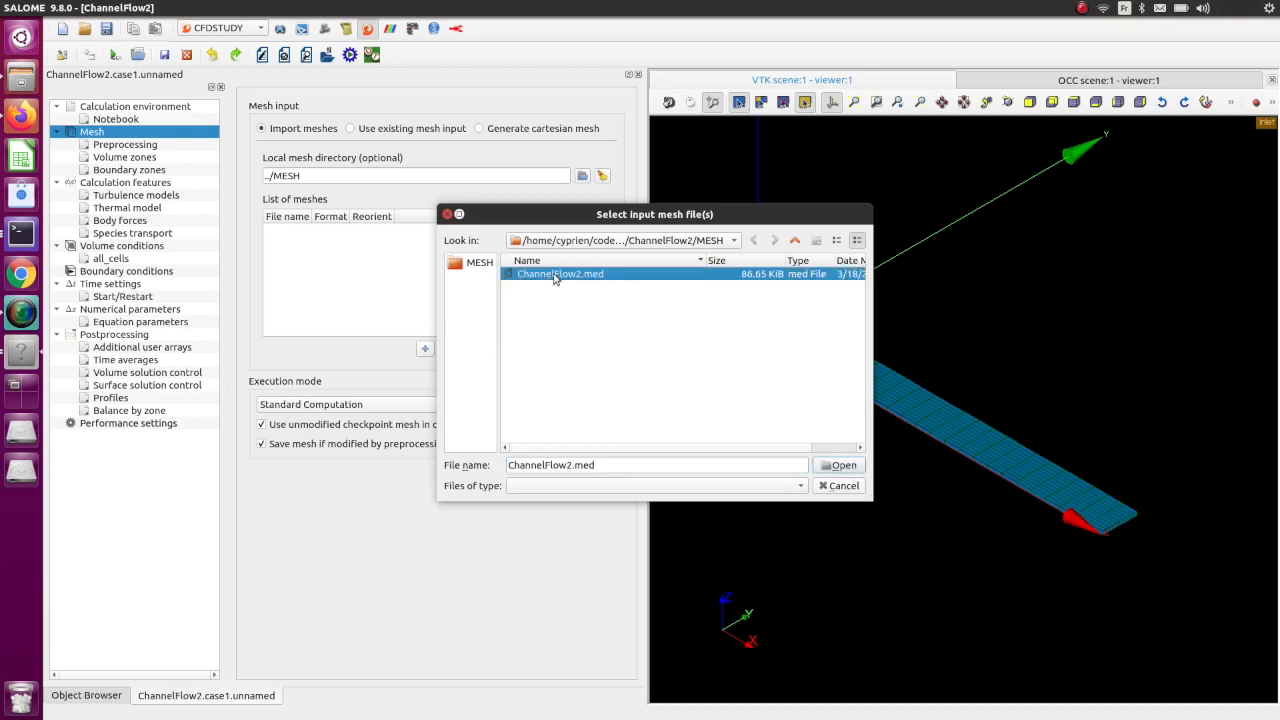
left_click(843, 465)
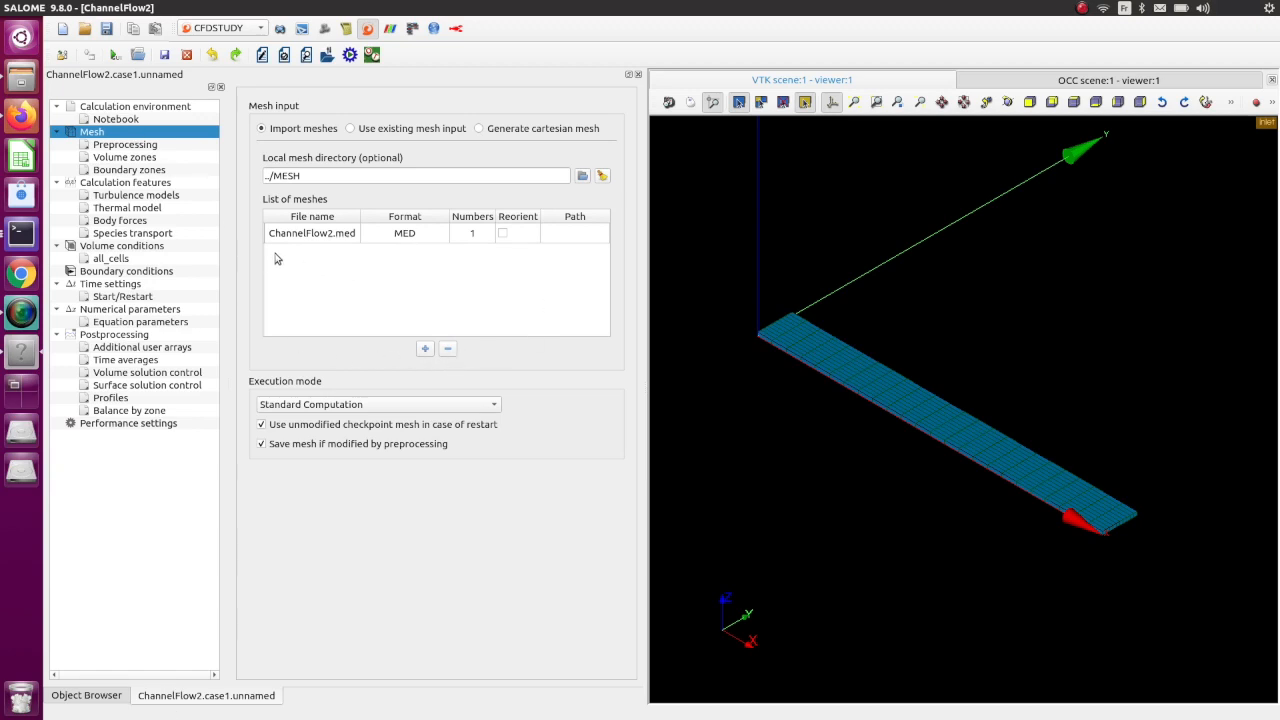
- Look through the mesh preprocessing options for face joining and periodic boundaries and the volume zones, ending on the boundary zones definition
left_click(122, 145)
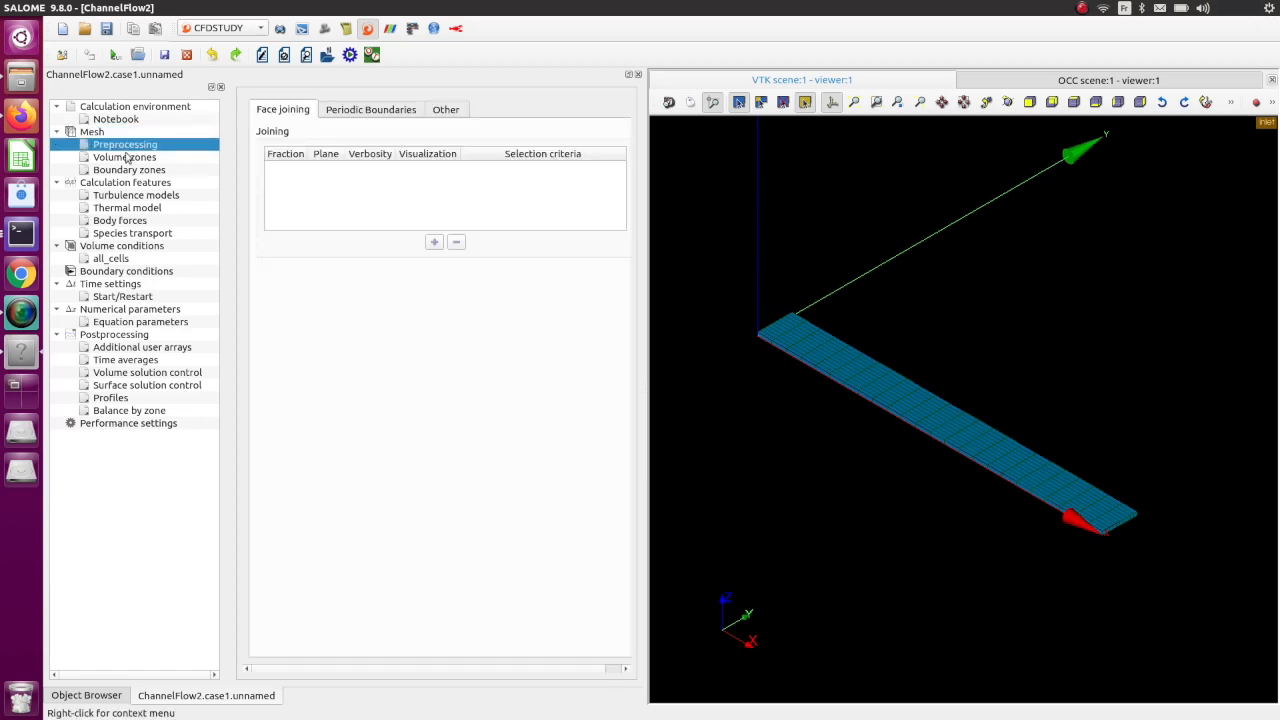
left_click(362, 116)
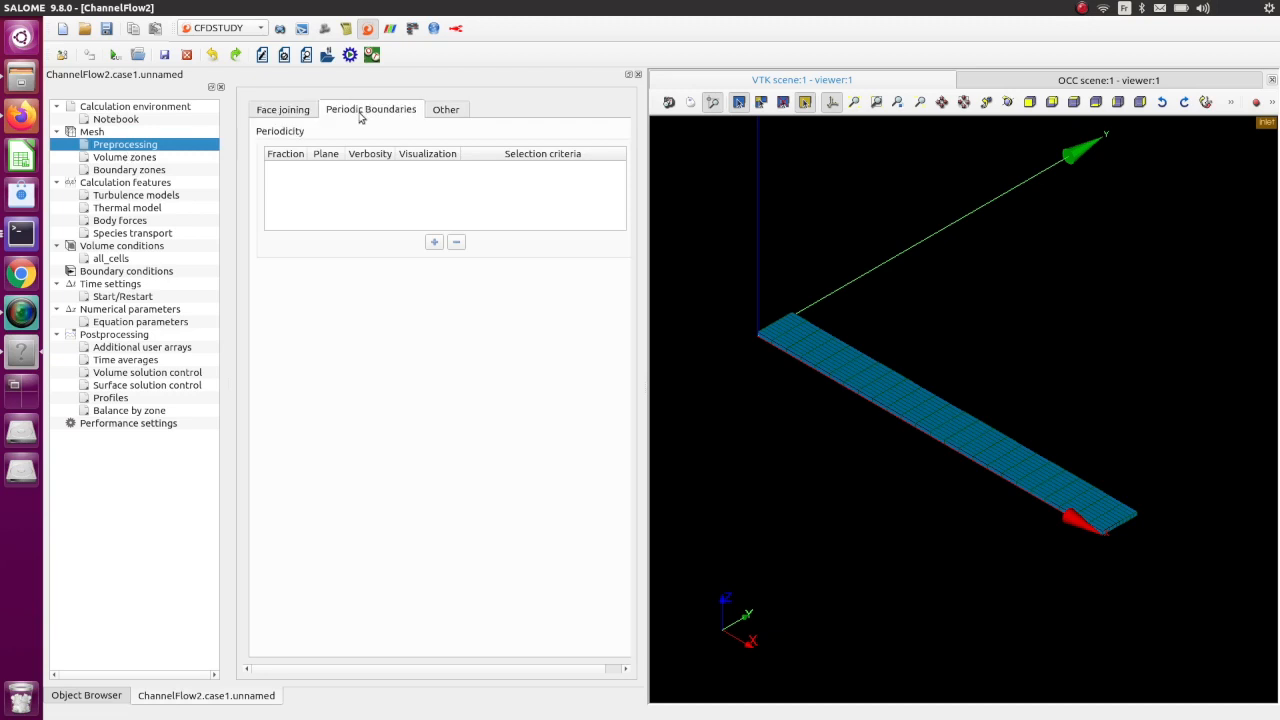
left_click(456, 111)
left_click(288, 114)
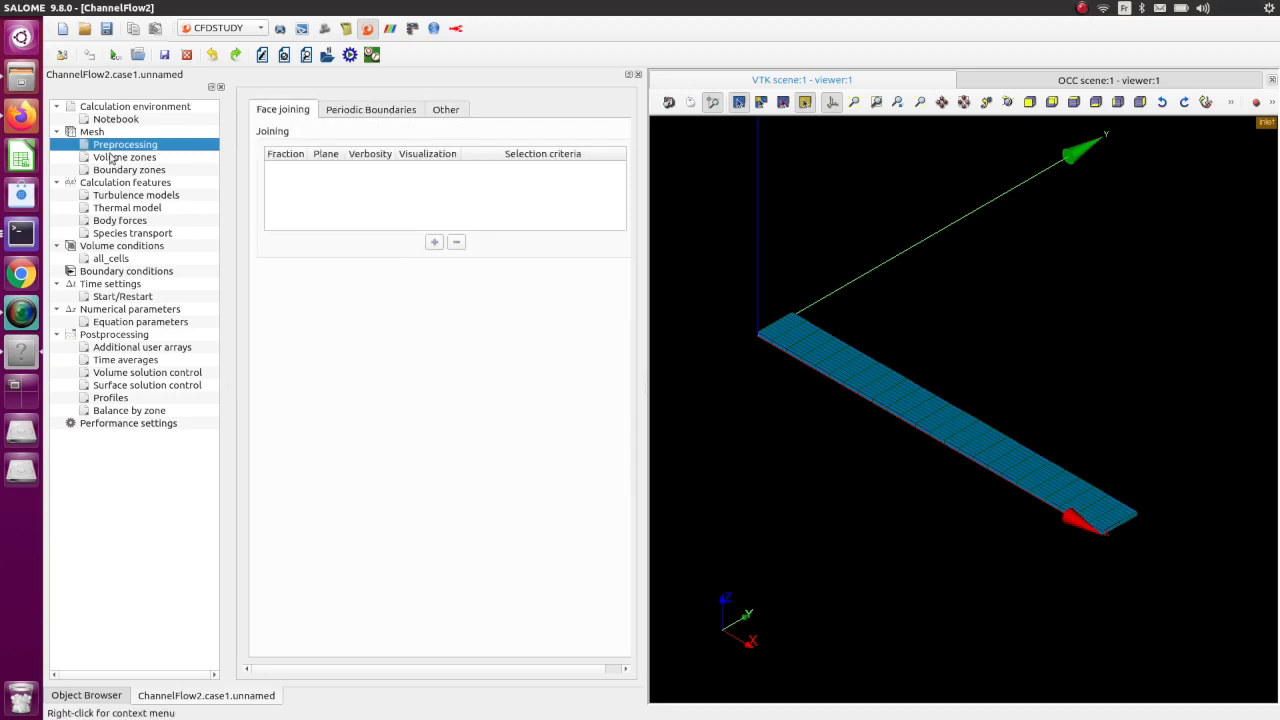
left_click(116, 158)
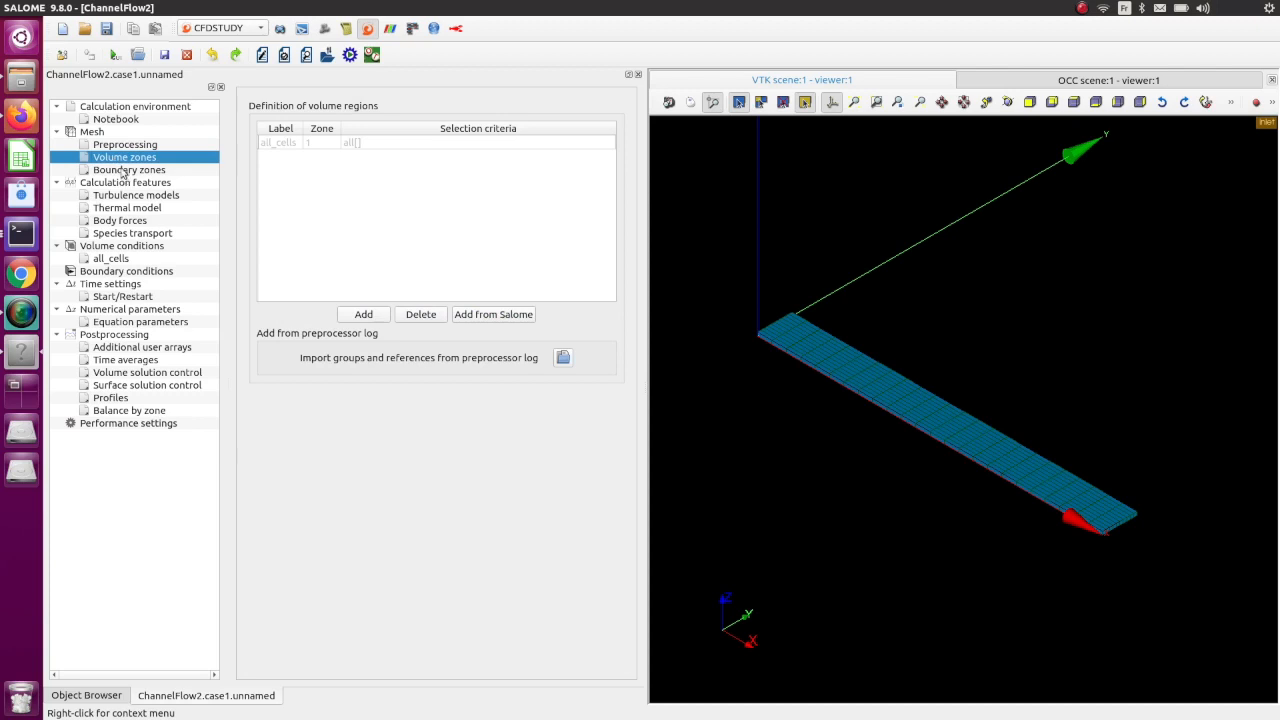
left_click(118, 174)
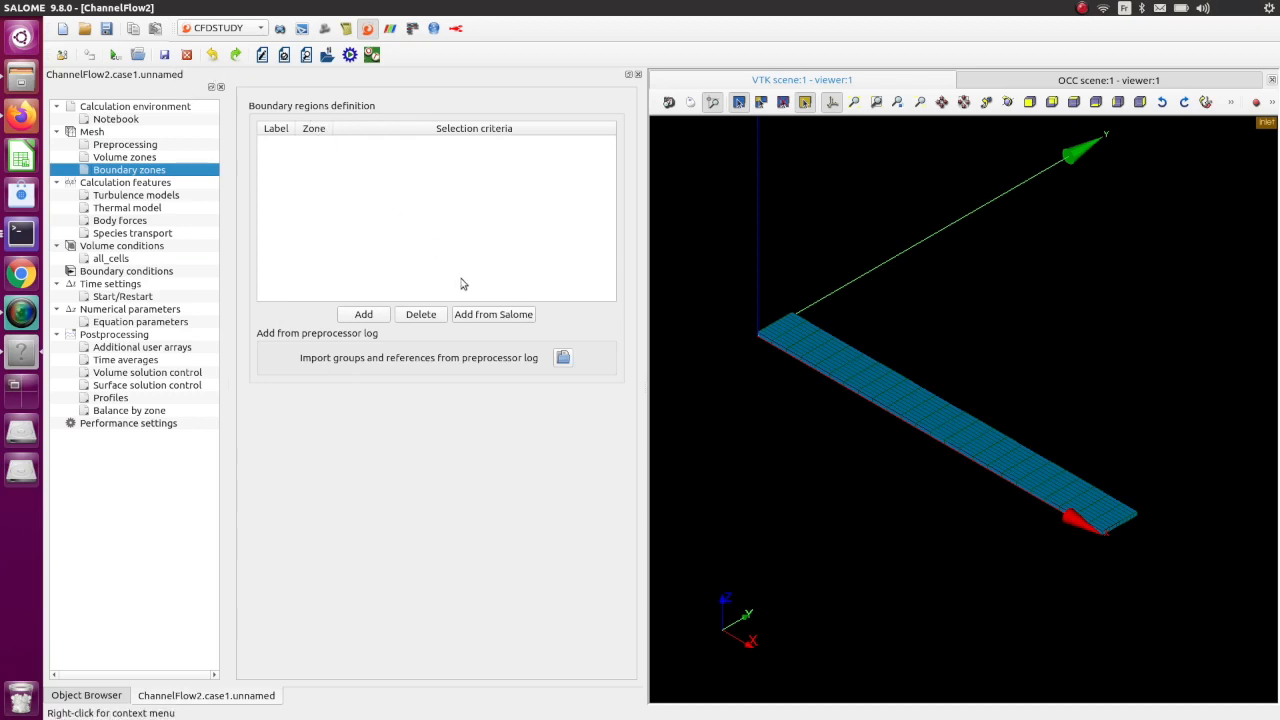
- Add a boundary zone manually with the selection criterion inlet and delete it again
left_click(365, 318)
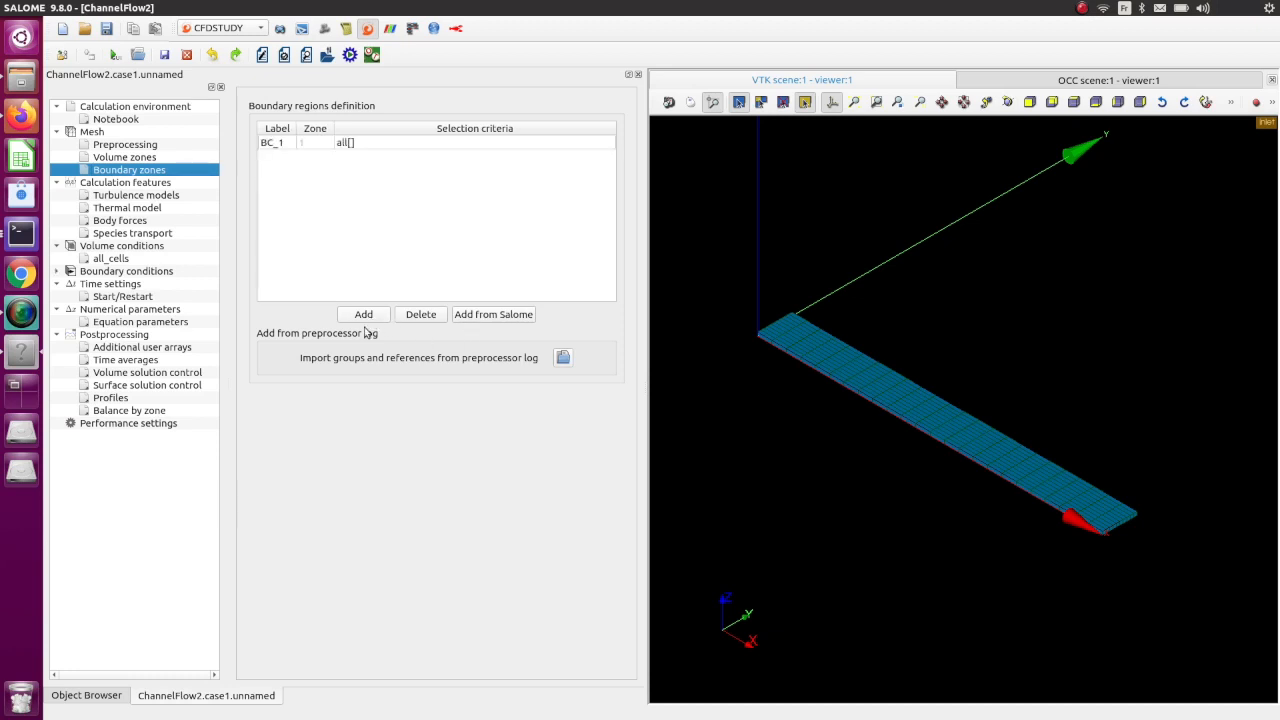
double_click(386, 145)
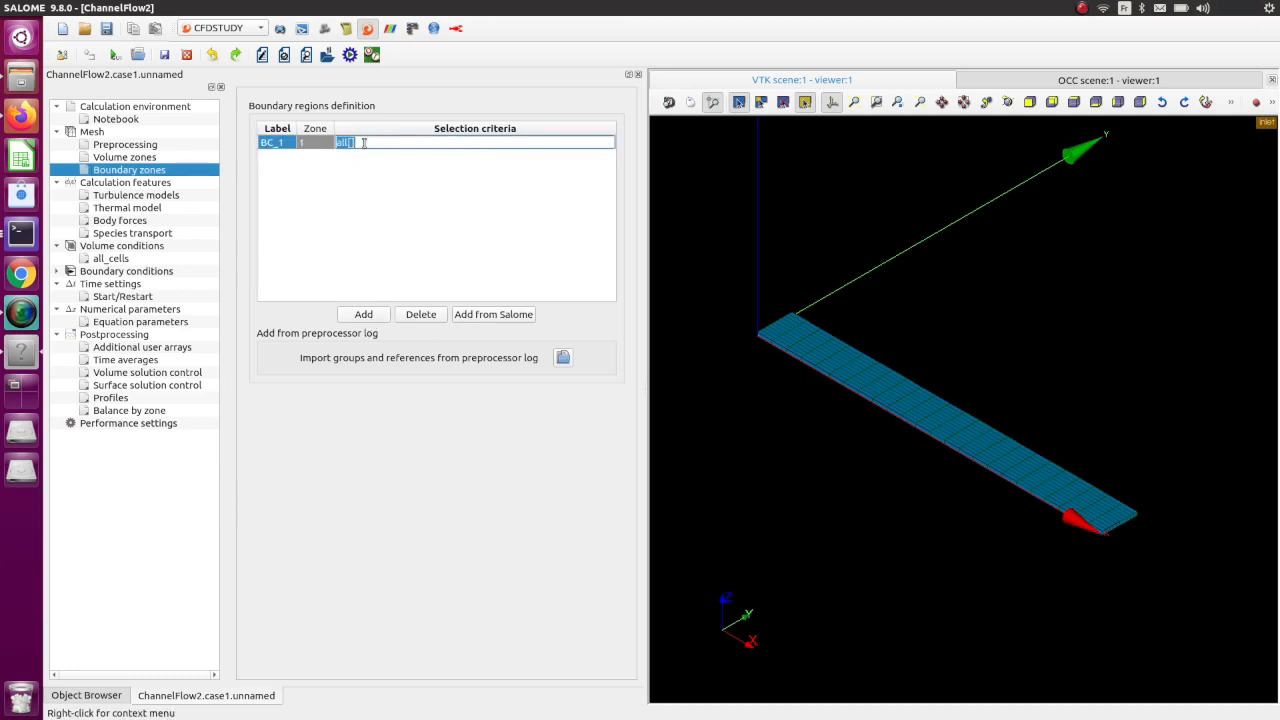
type("inlet")
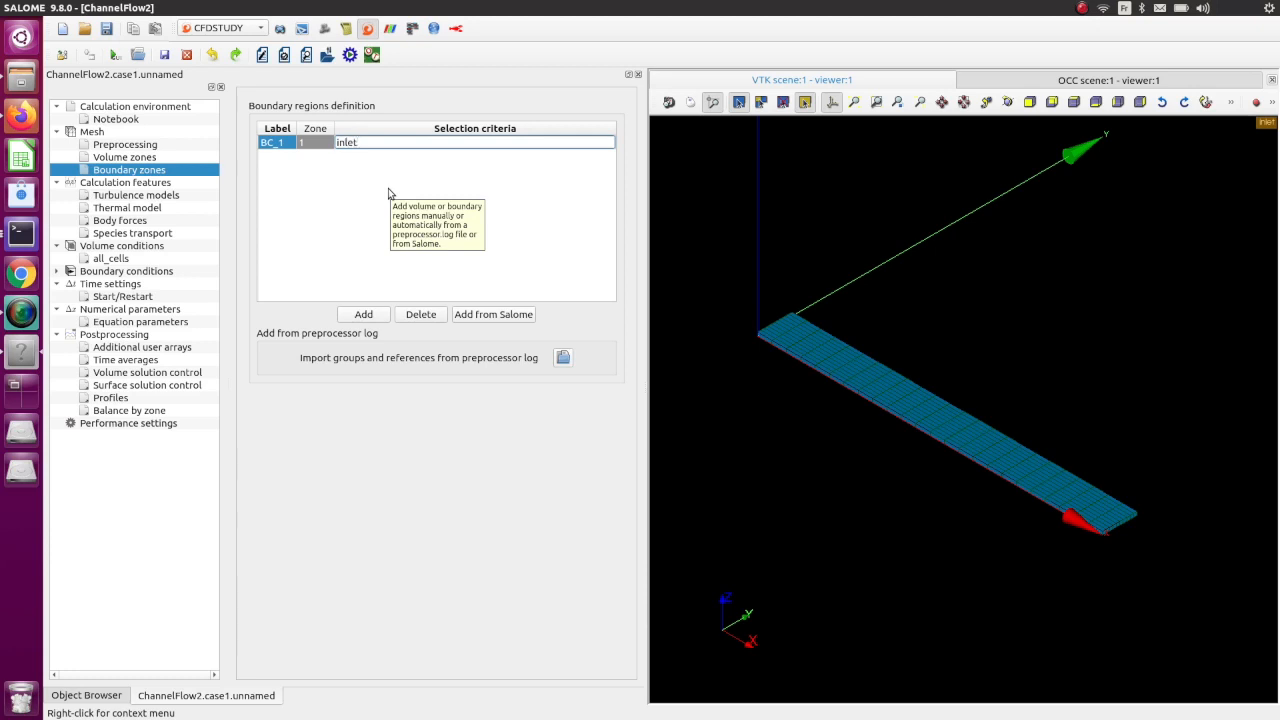
key("Return")
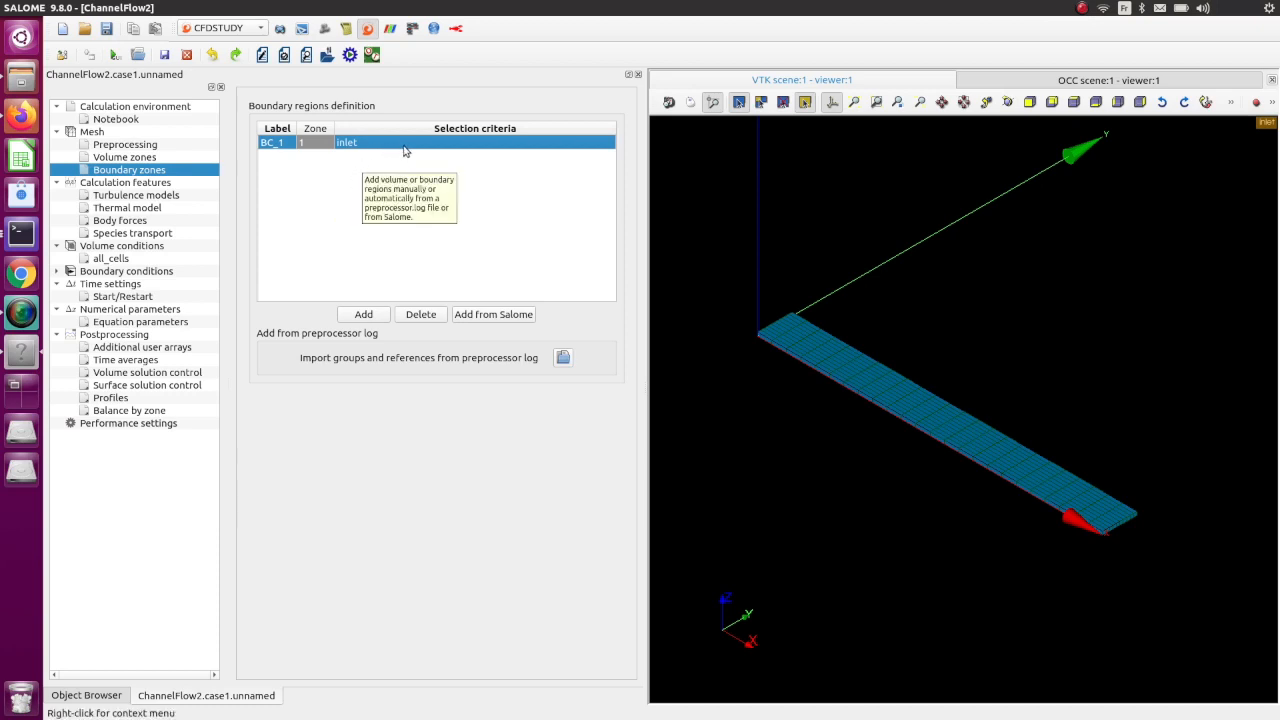
left_click(421, 314)
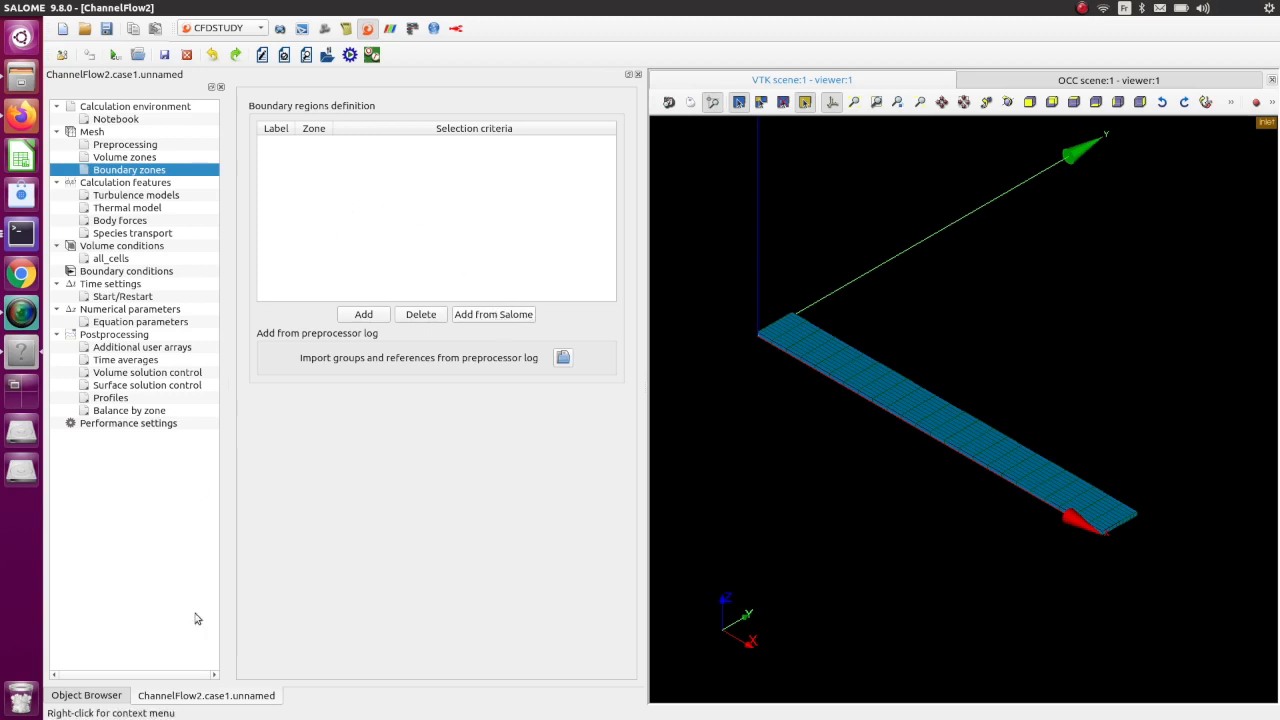
- Add boundary zones from the SALOME mesh face groups inlet and outlet
left_click(84, 698)
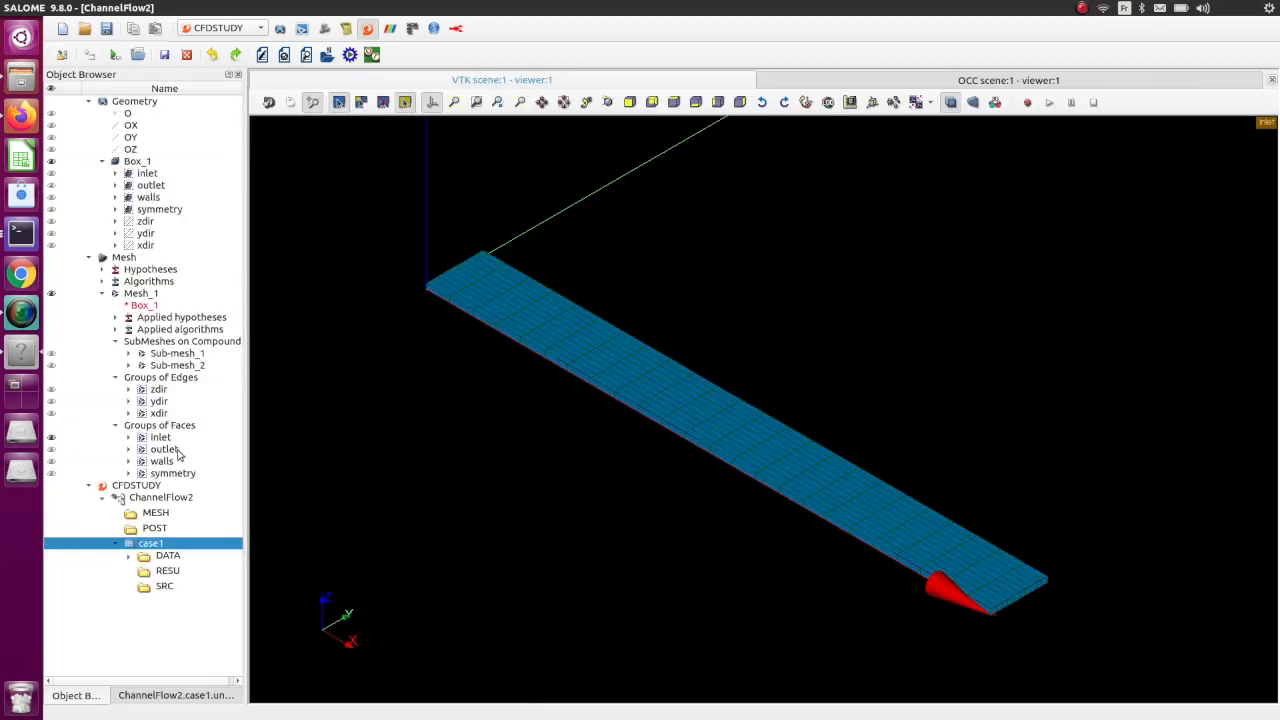
left_click(160, 437)
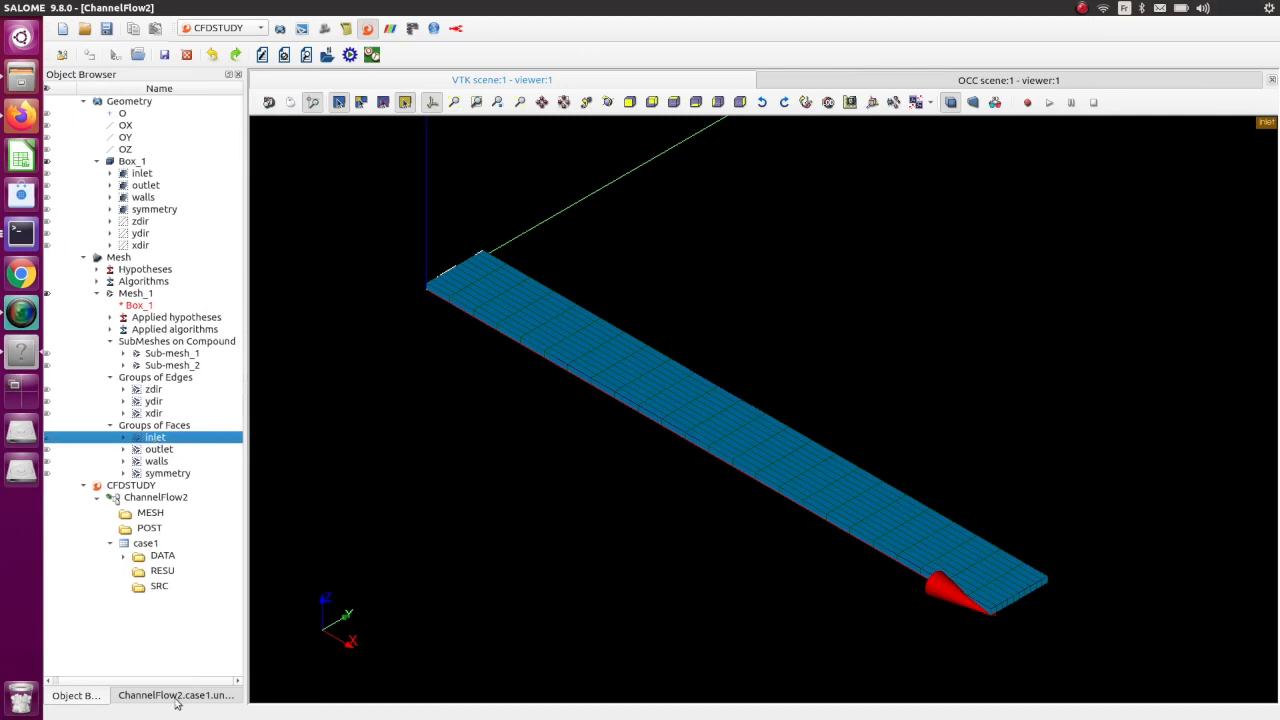
left_click(176, 698)
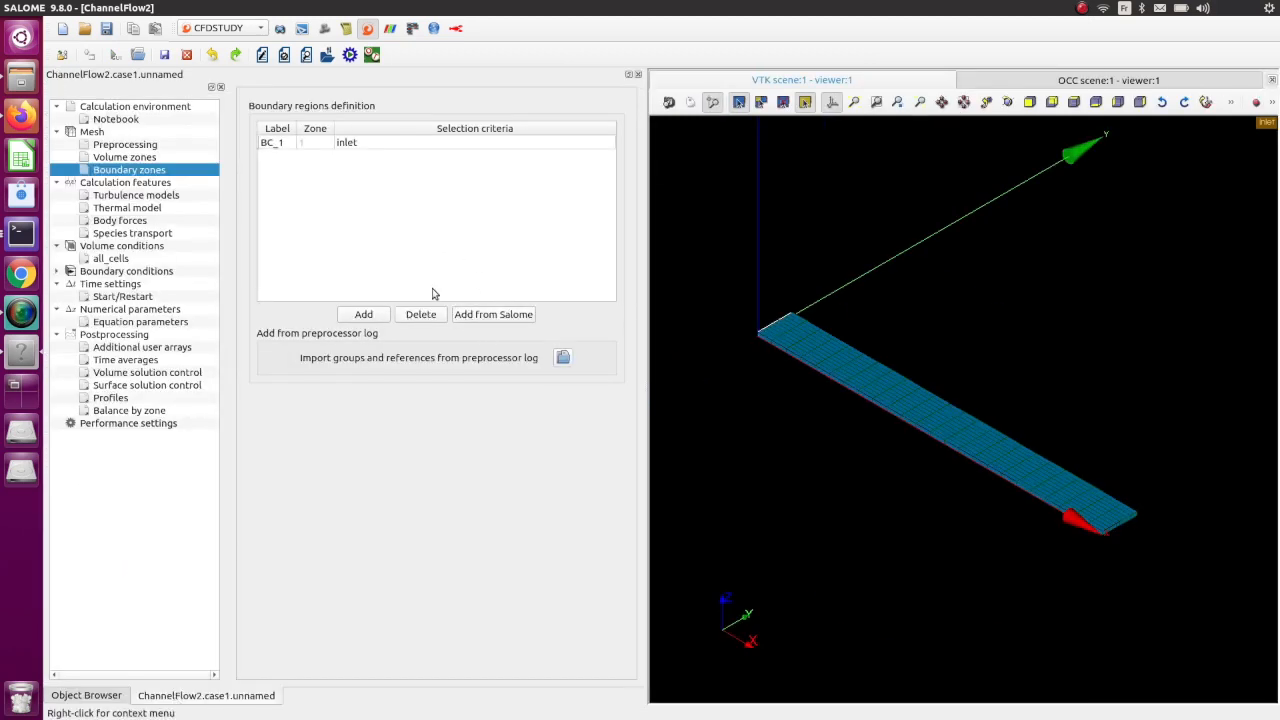
left_click(110, 698)
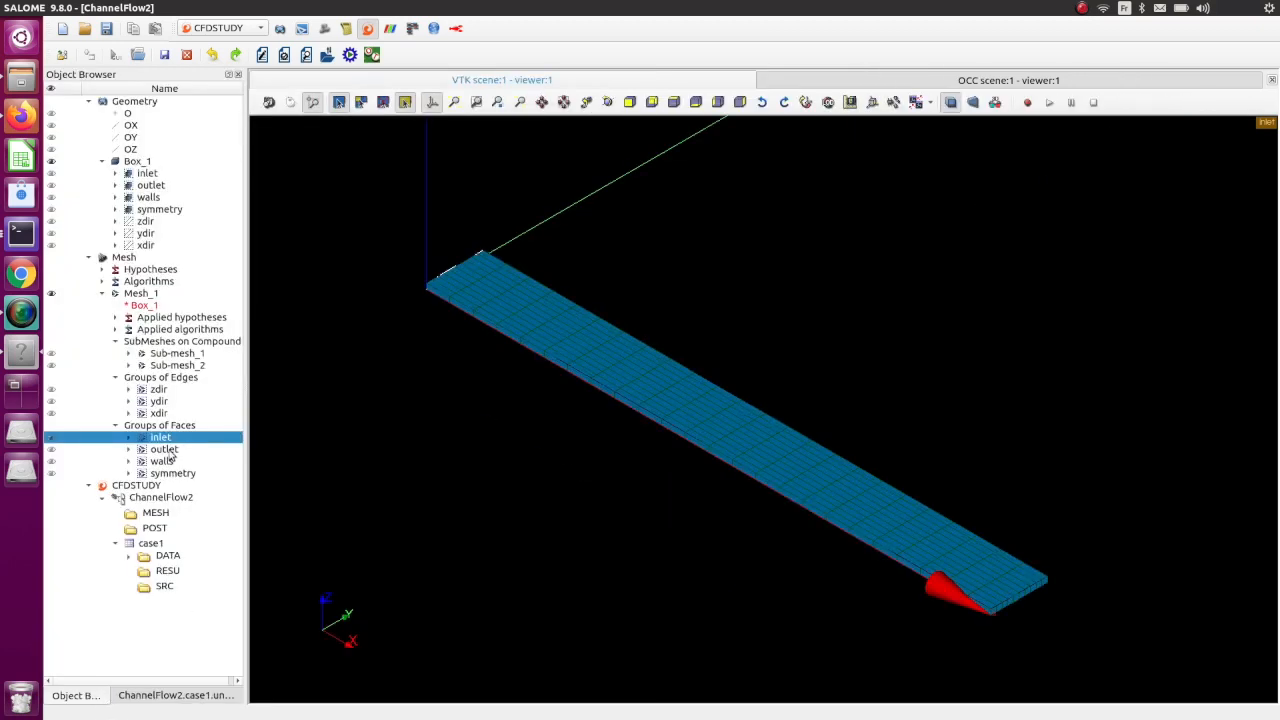
left_click(180, 695)
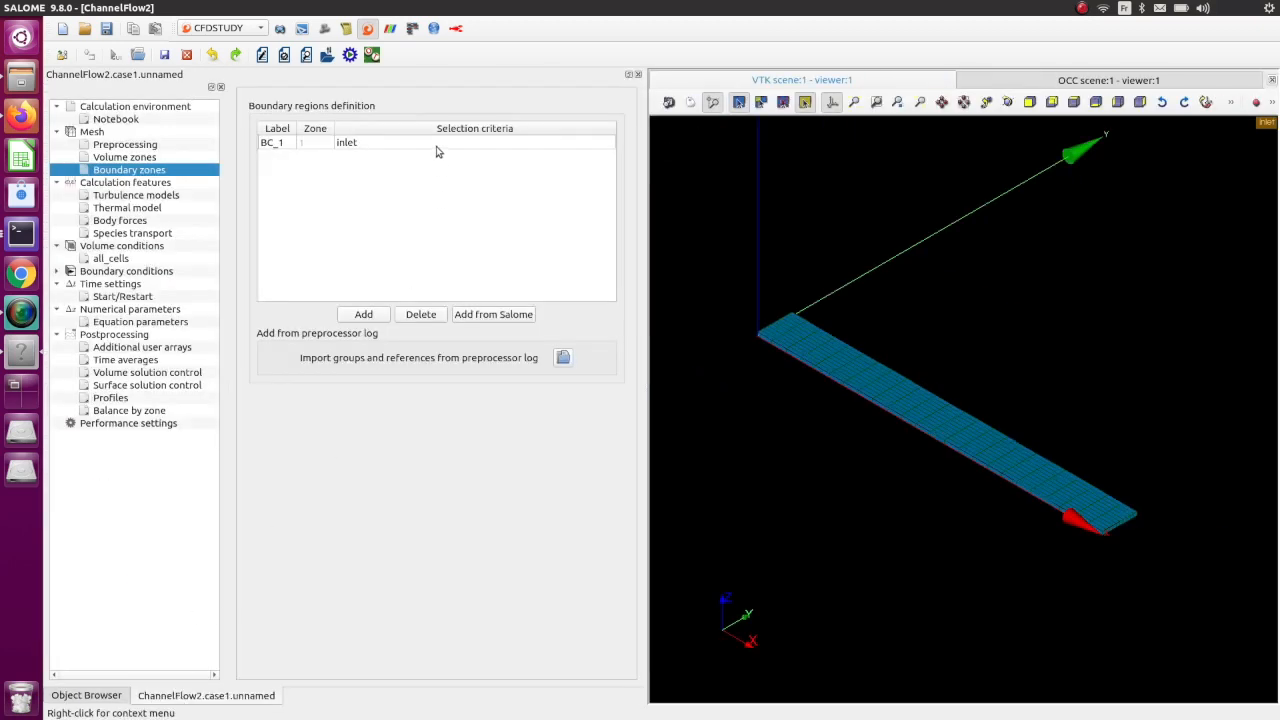
left_click(490, 314)
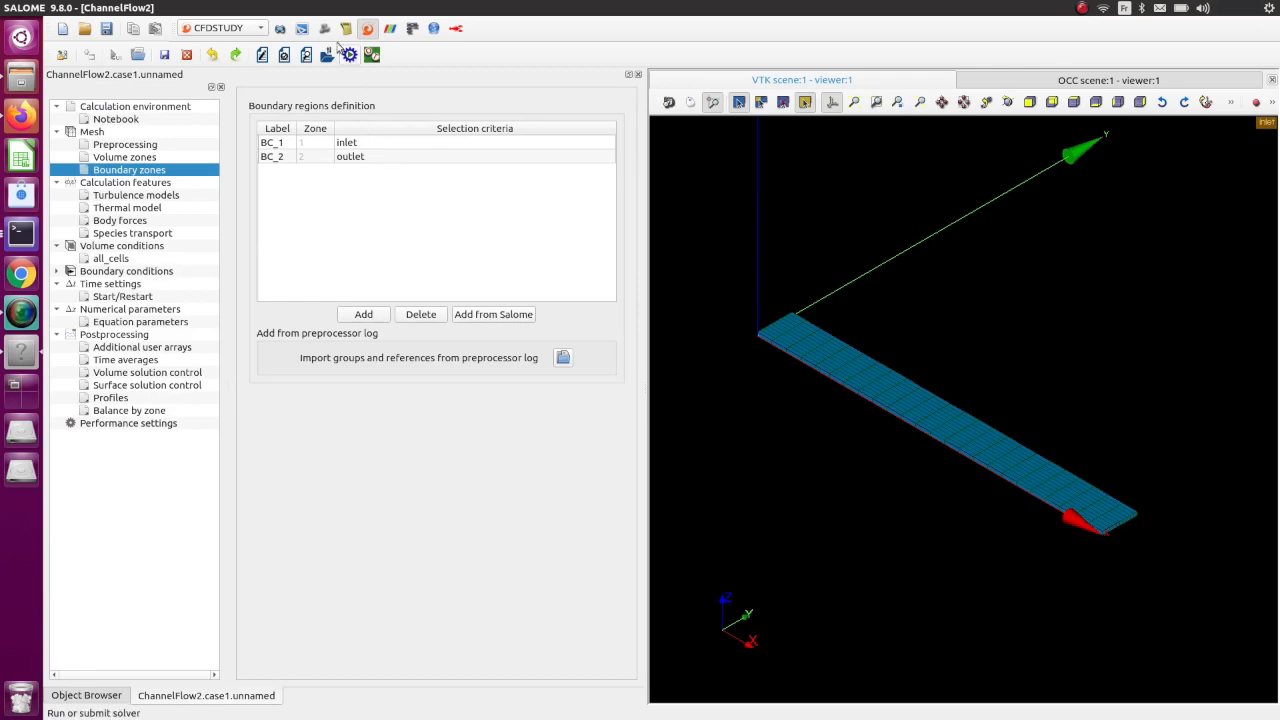
- Dock the case setup apart from the Object Browser, add boundary zones from the face groups walls and symmetry, and restore the original layout
left_click_drag(259, 80, 1262, 80)
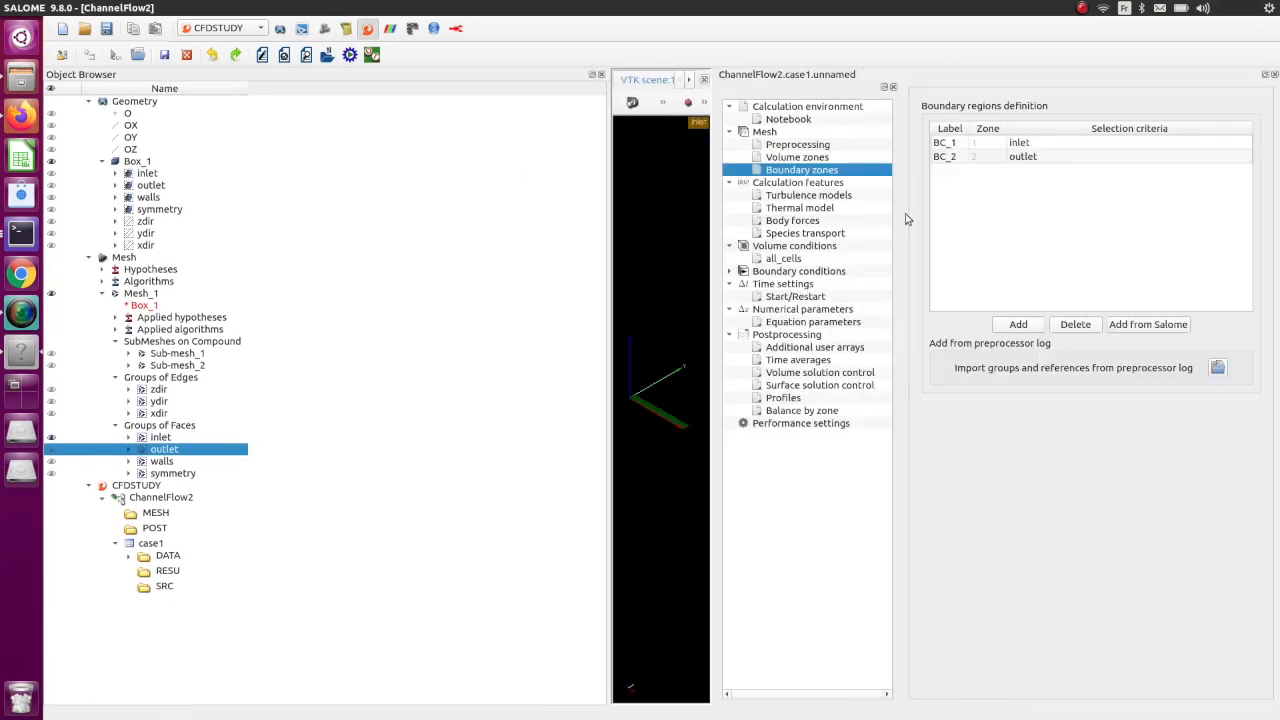
left_click(164, 461)
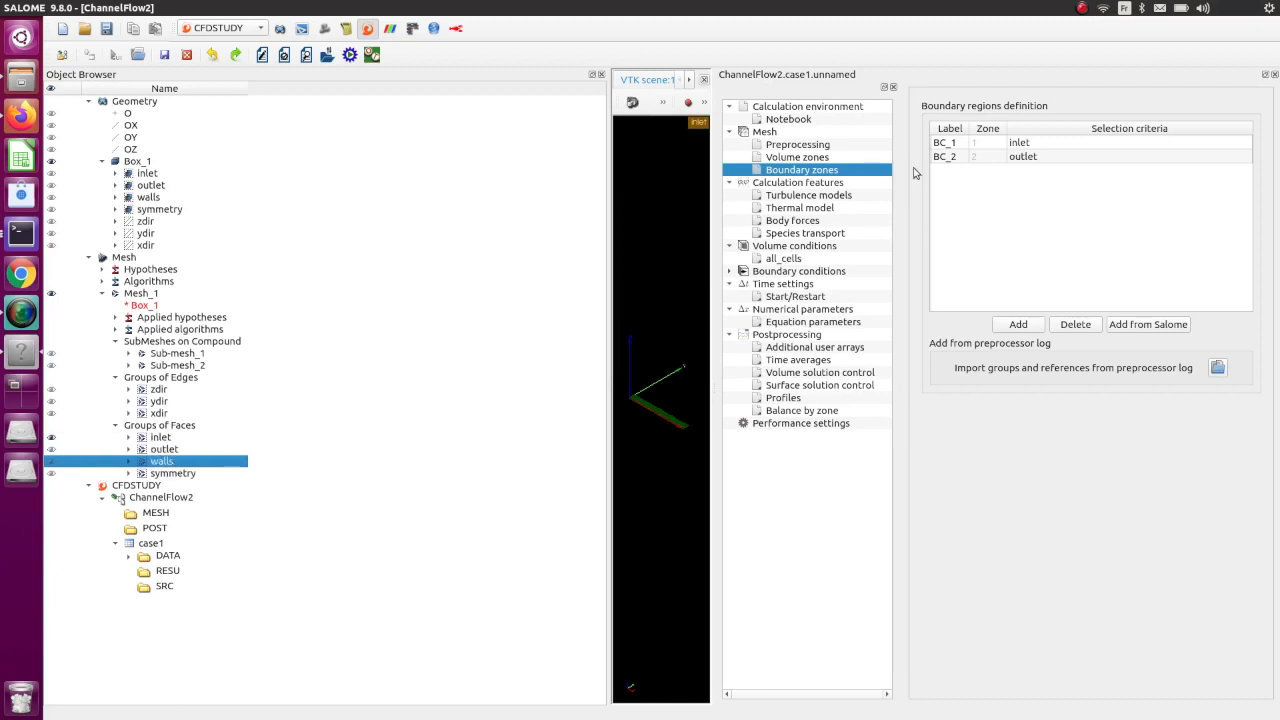
left_click(1168, 325)
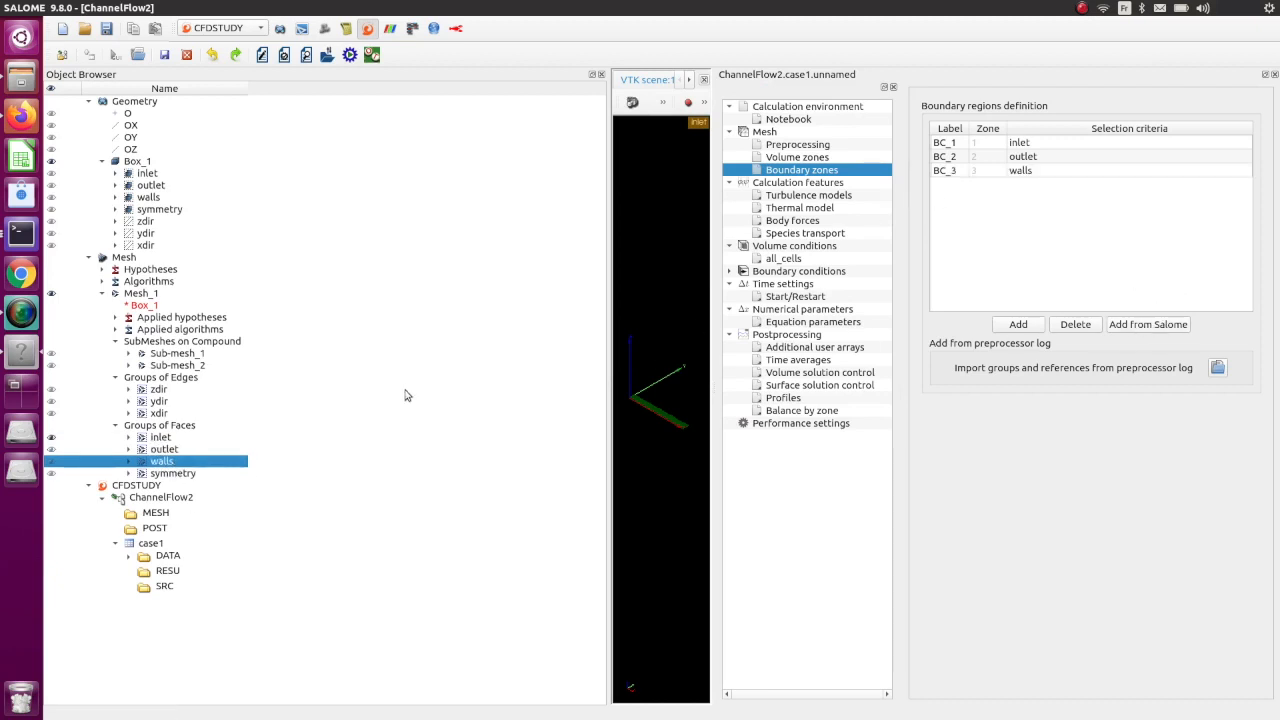
left_click(186, 474)
left_click(1150, 325)
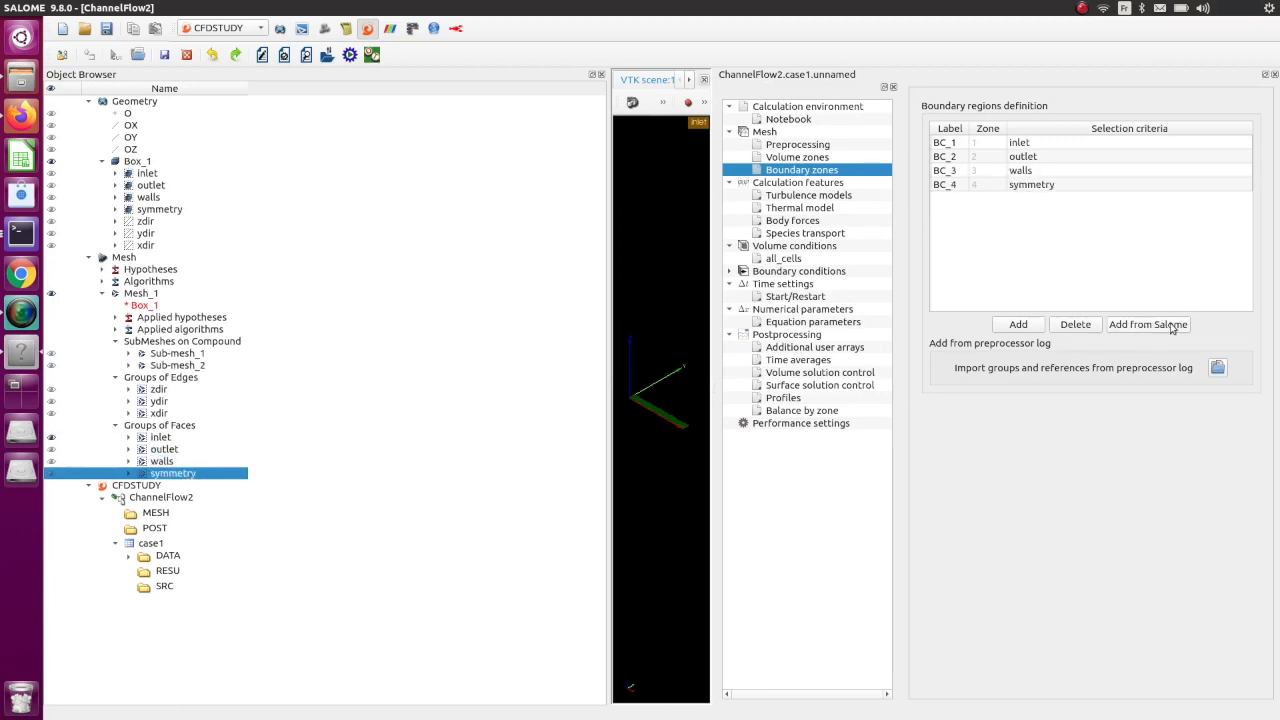
left_click_drag(1070, 76, 398, 206)
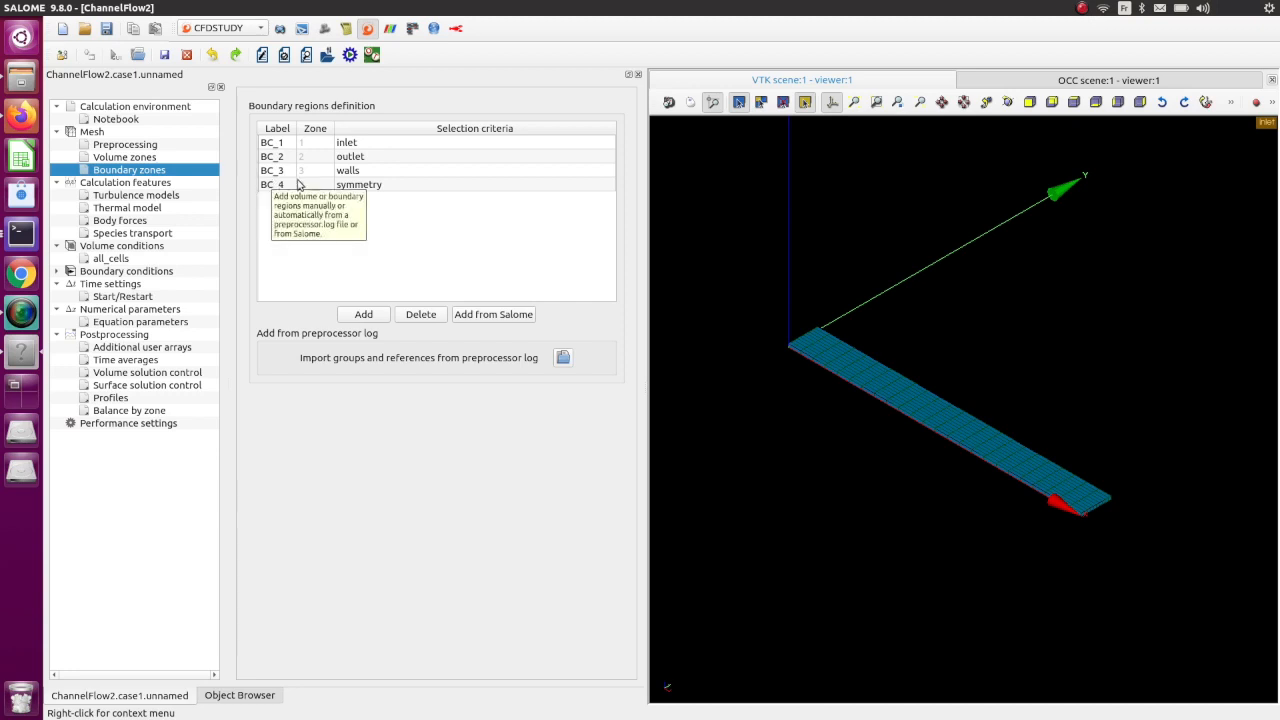
- Rename the boundary zone labels BC_1 and BC_2 to inlet and outlet, matching their selection criteria
double_click(384, 146)
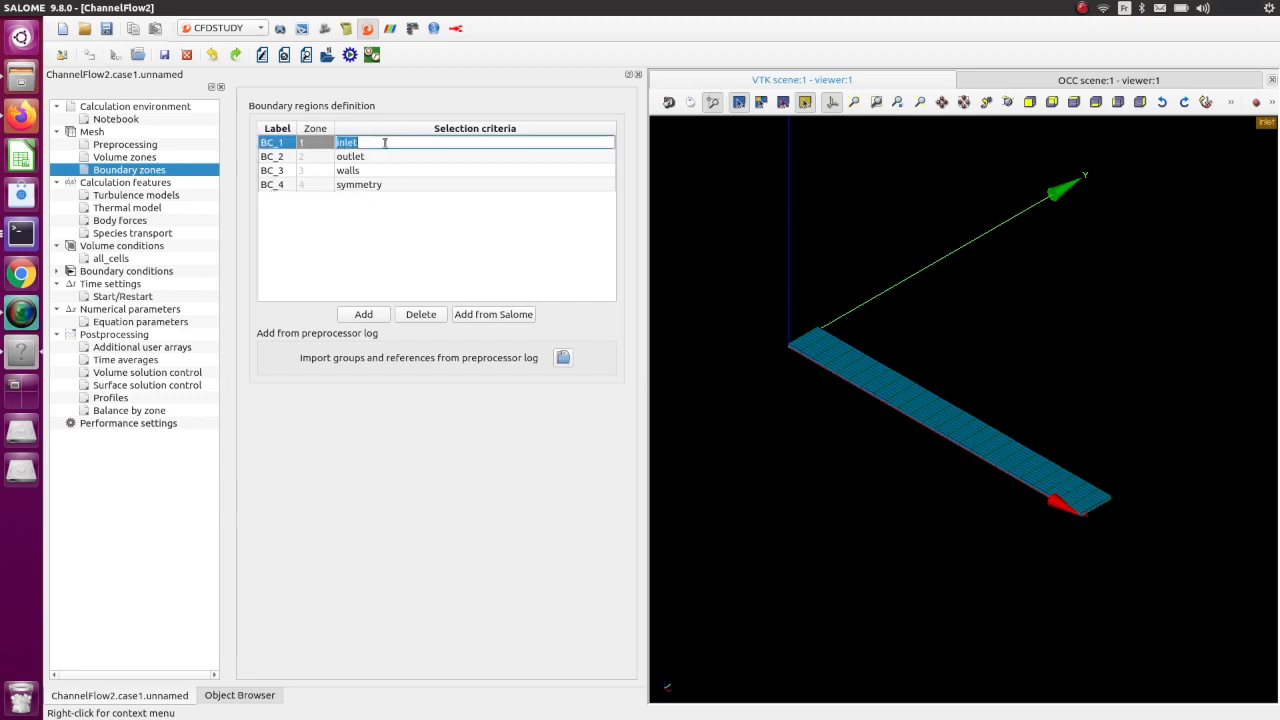
double_click(274, 143)
type("inlet")
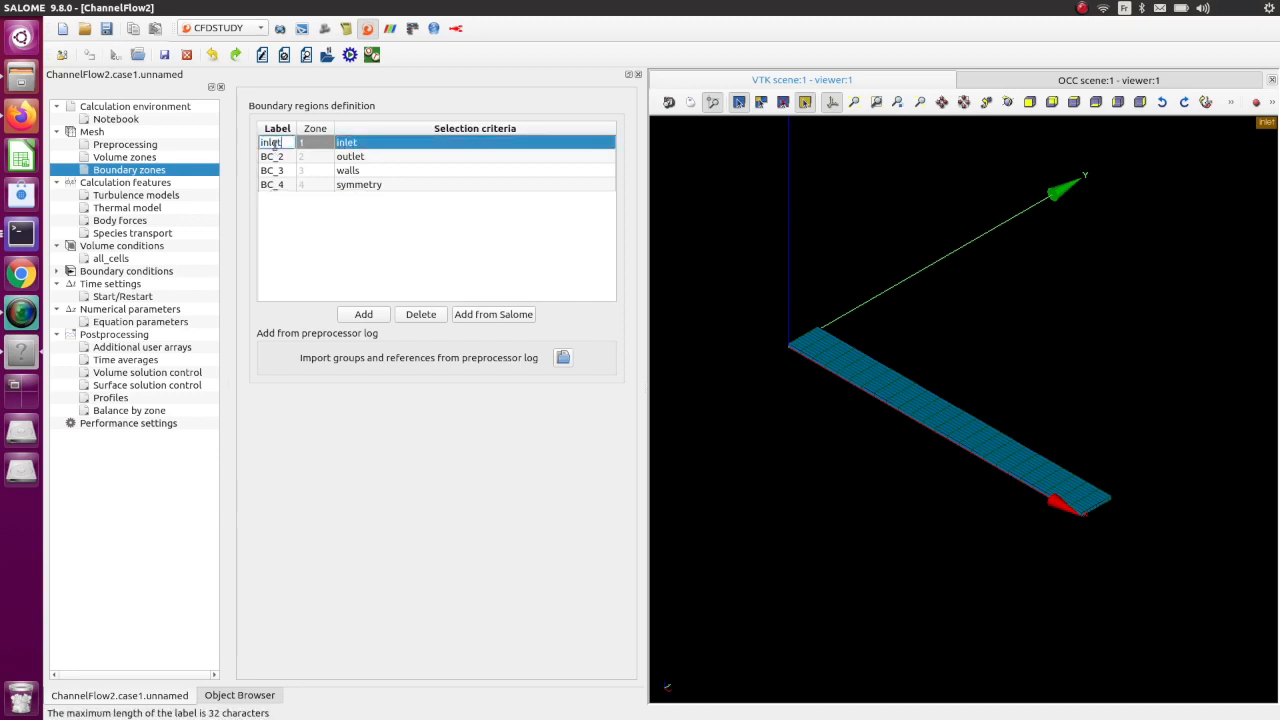
left_click(341, 160)
double_click(367, 158)
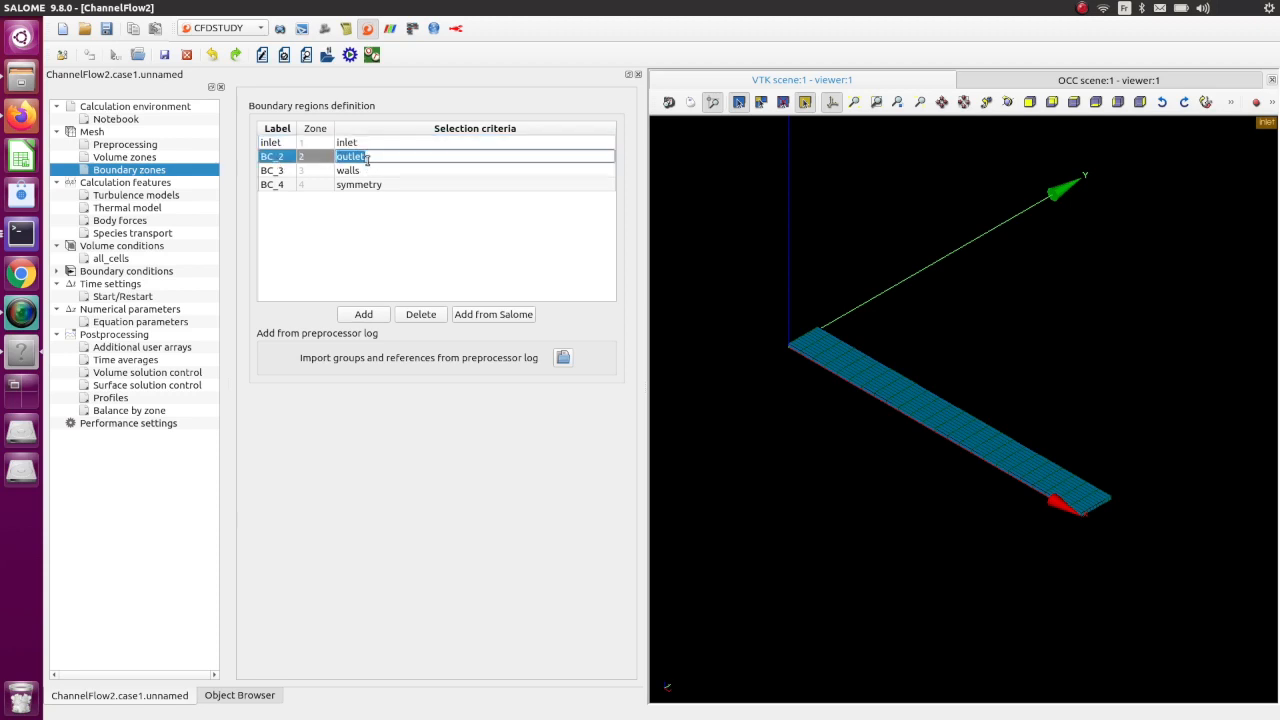
double_click(282, 158)
type("outlet")
- Rename the boundary zone labels BC_3 and BC_4 to walls and symmetry, matching their selection criteria
double_click(350, 171)
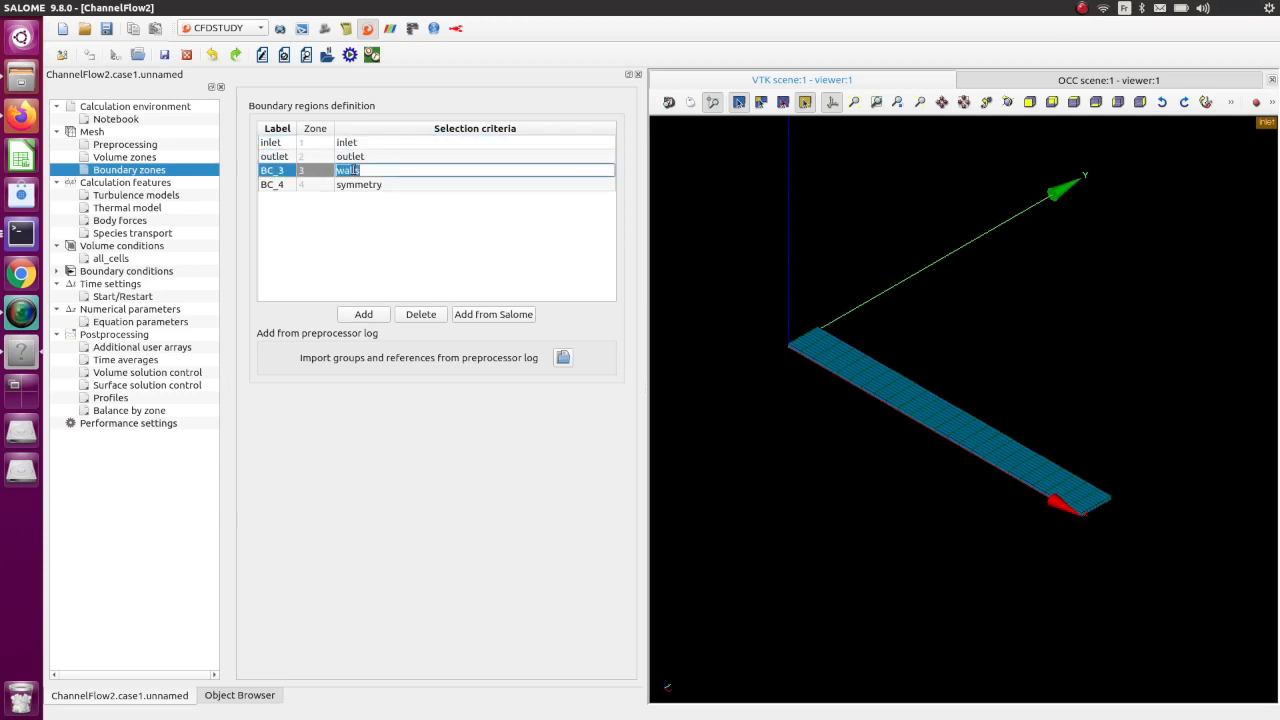
double_click(281, 171)
type("walls")
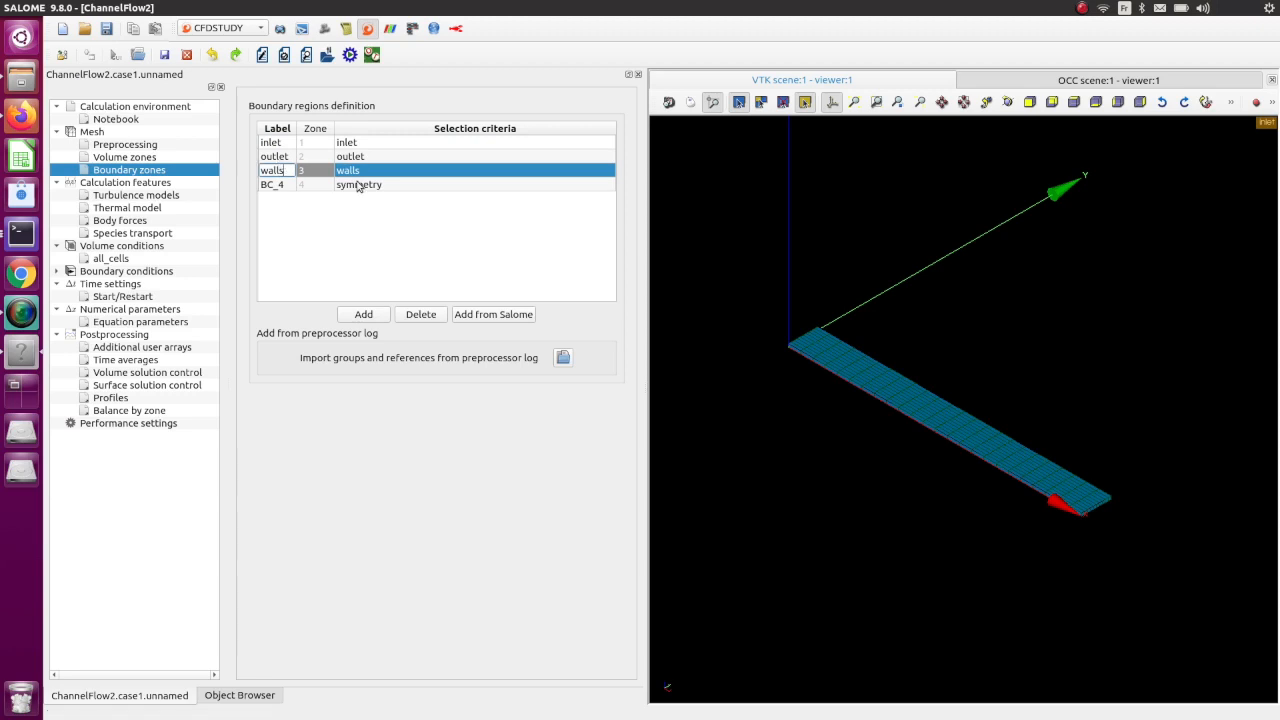
double_click(358, 185)
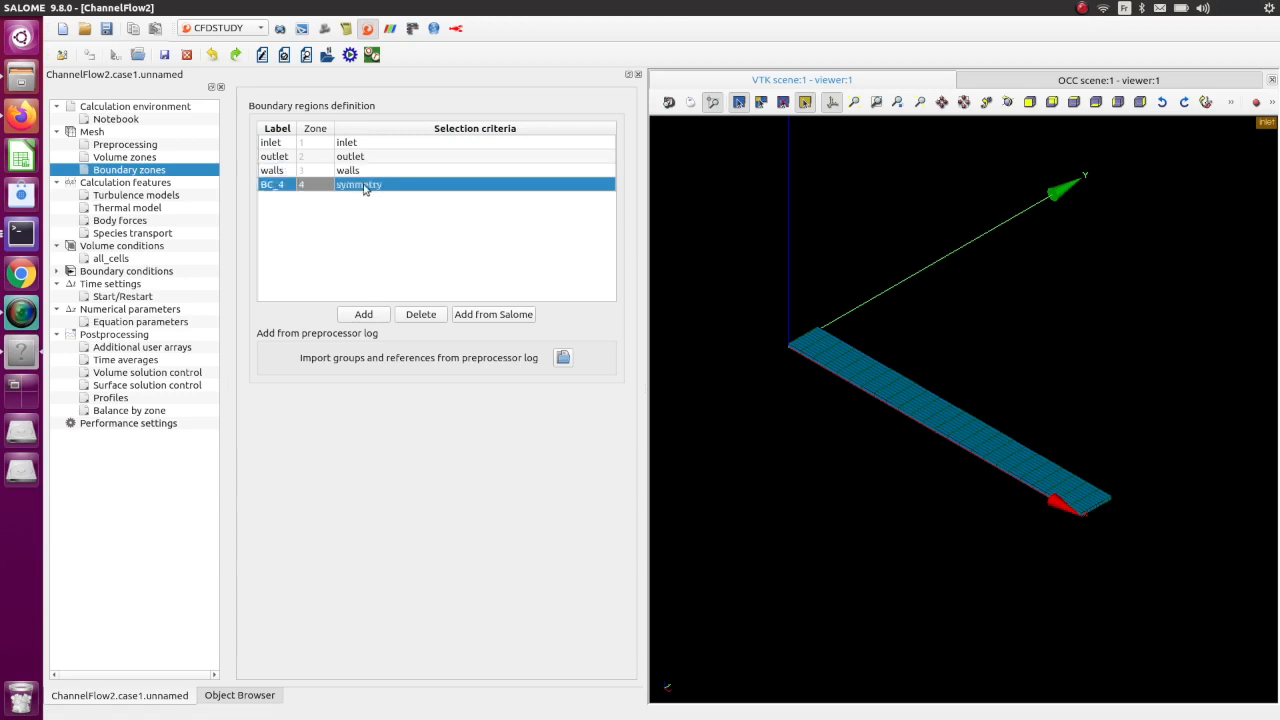
double_click(272, 185)
type("symmetry")
left_click(393, 194)
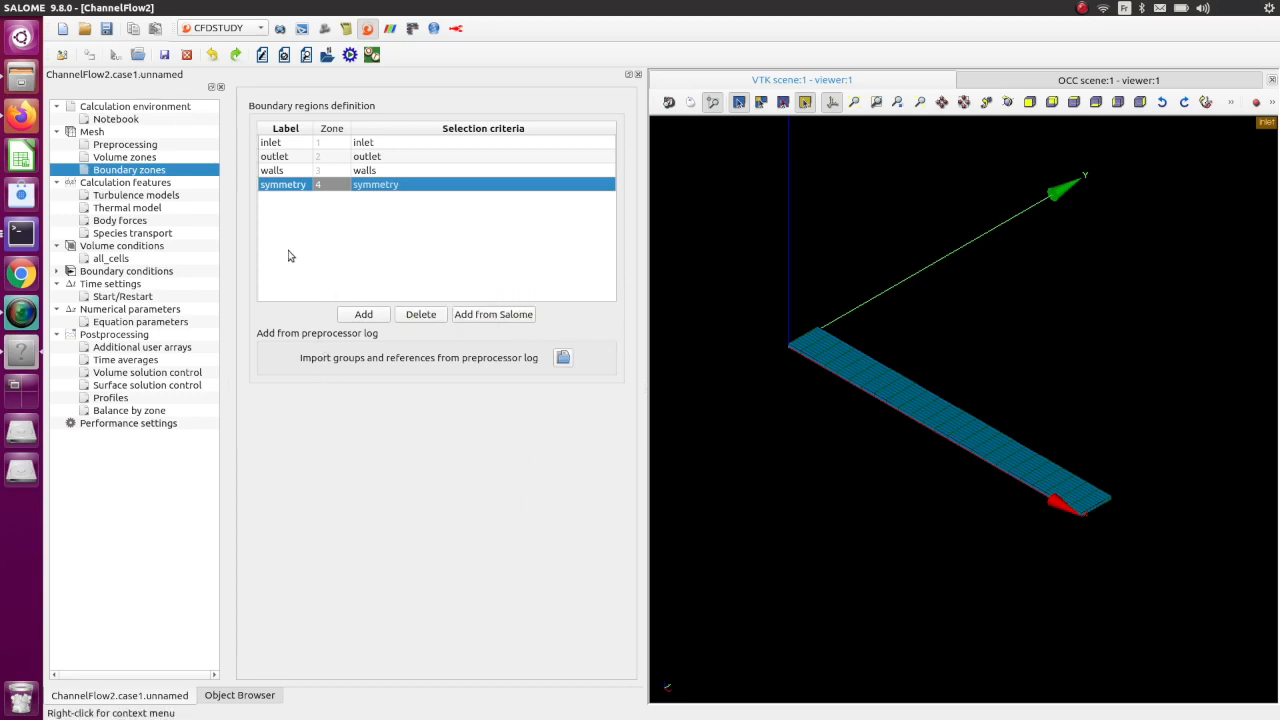
- Save the case and run the calculation with one process and one thread per process, and close the run log
left_click(350, 55)
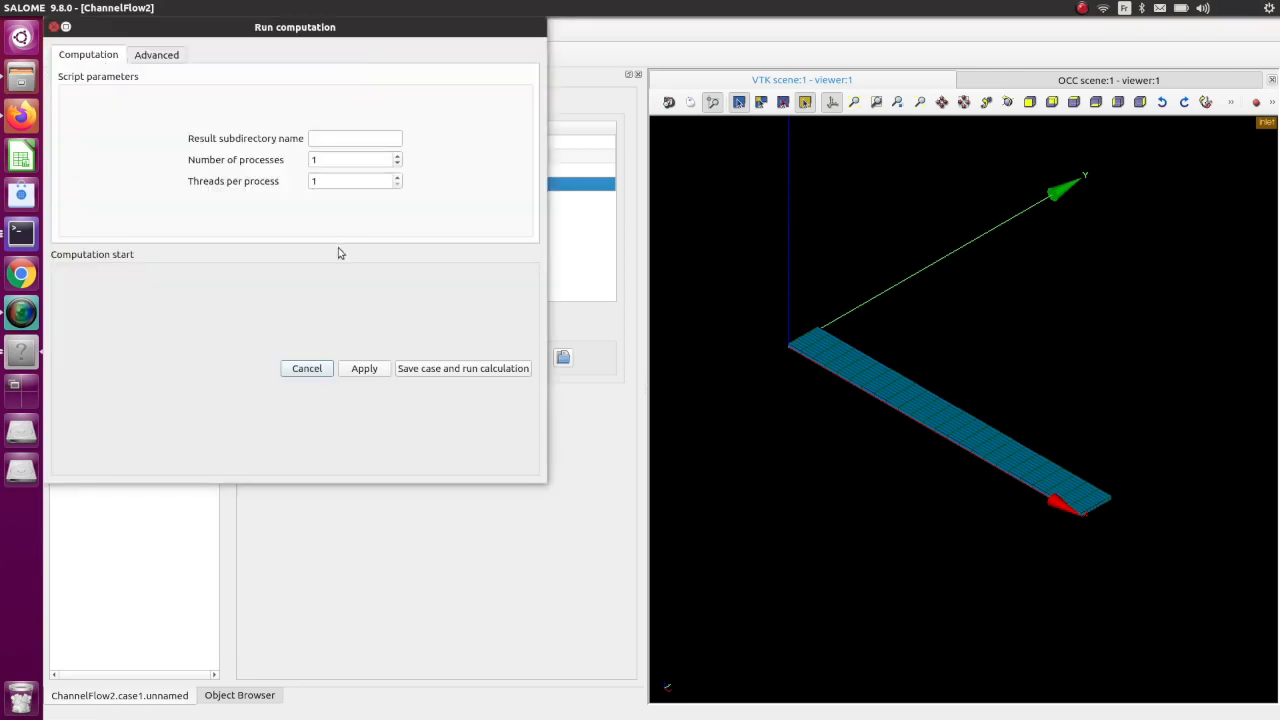
left_click_drag(311, 34, 484, 115)
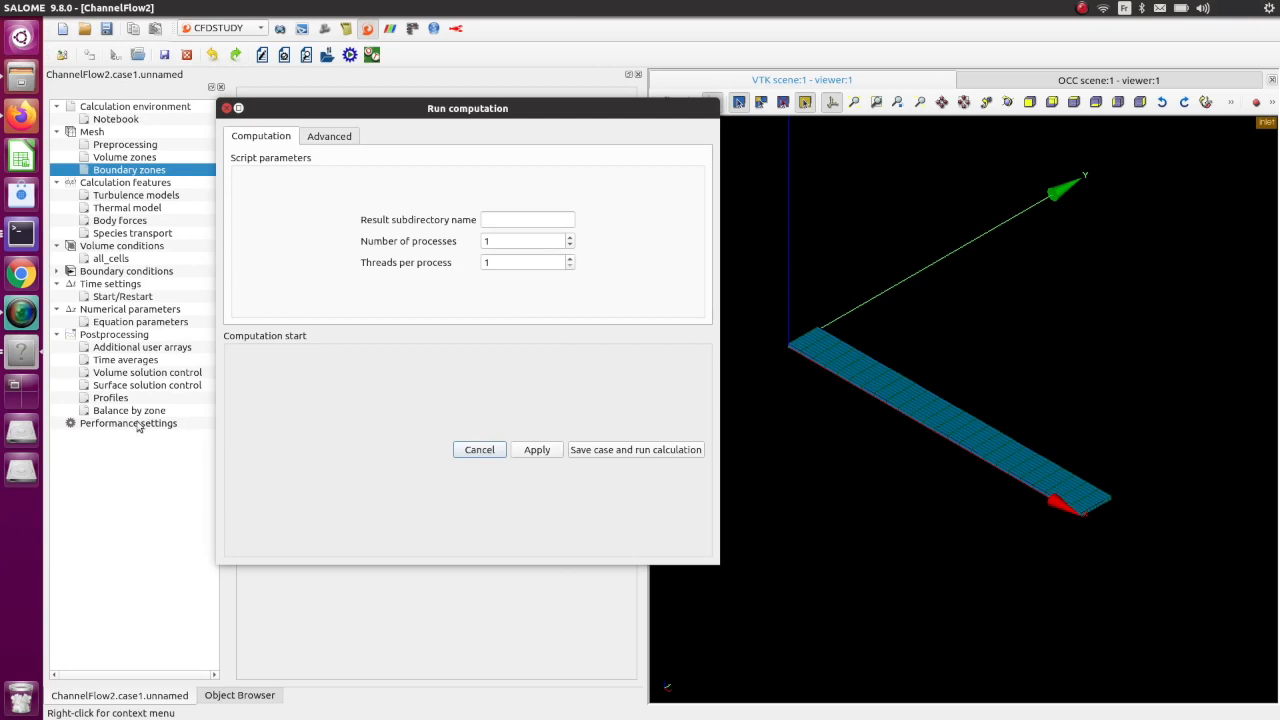
left_click(643, 452)
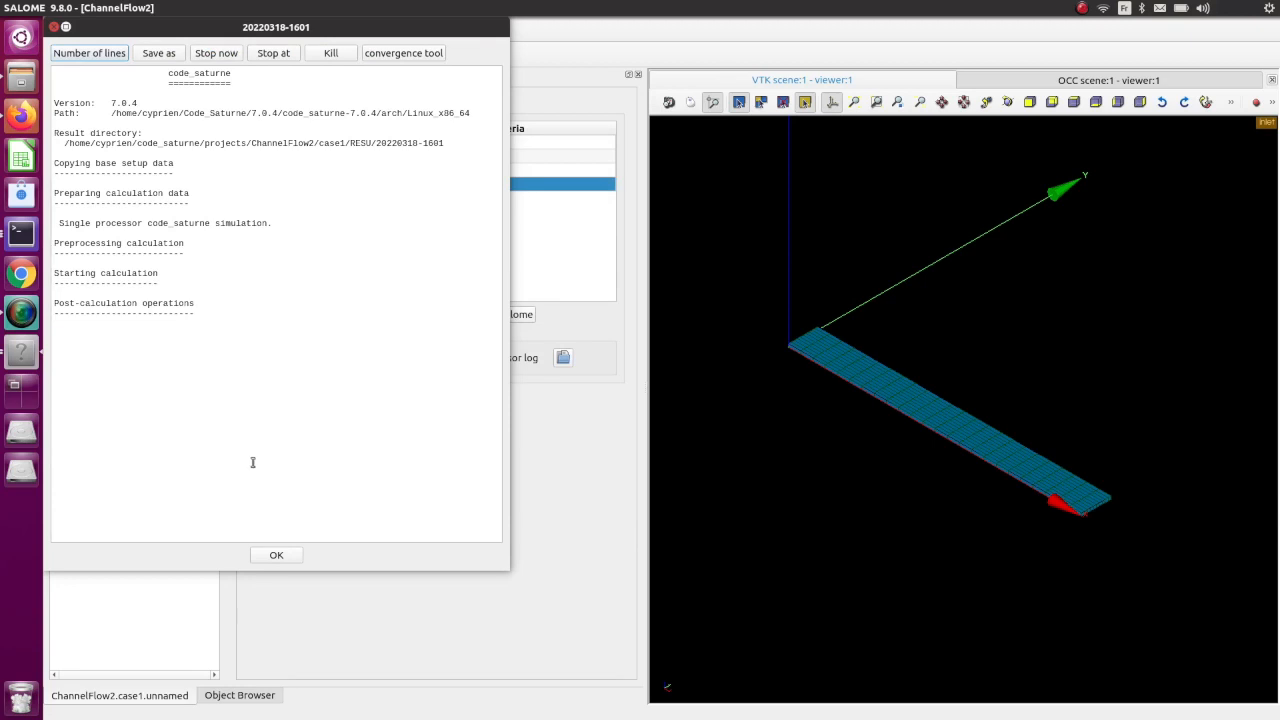
left_click(278, 555)
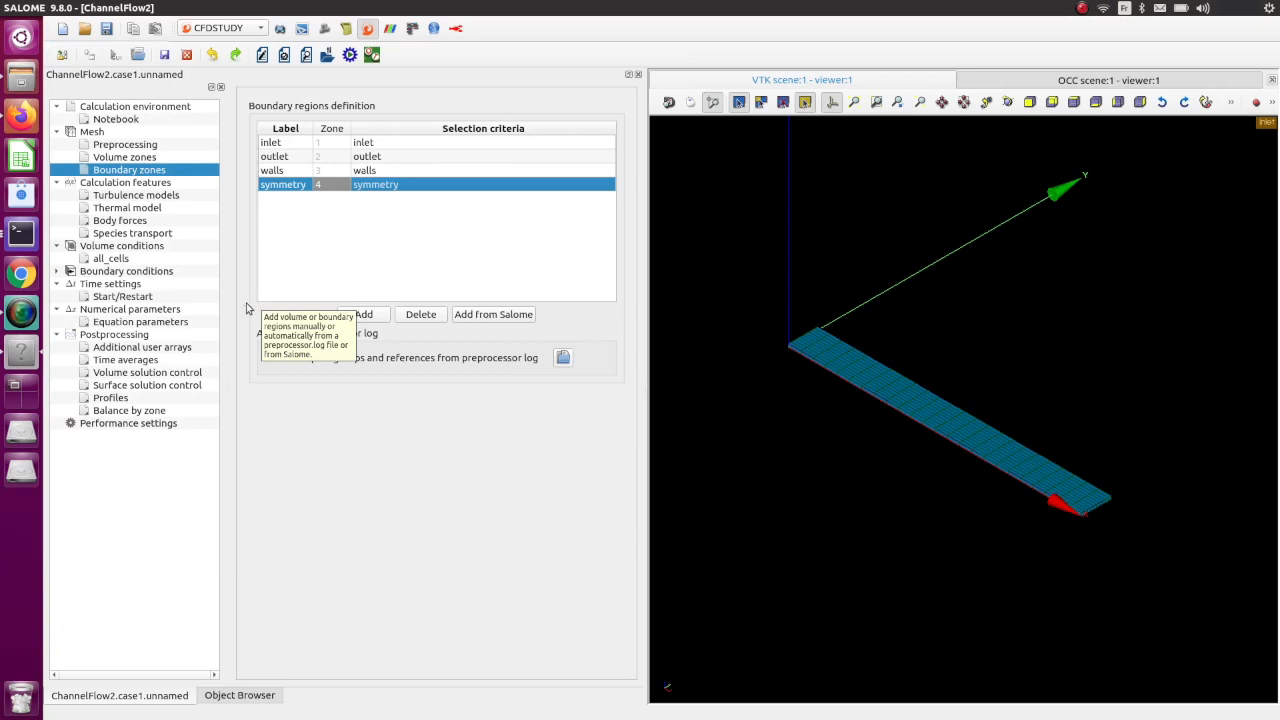
left_click(239, 697)
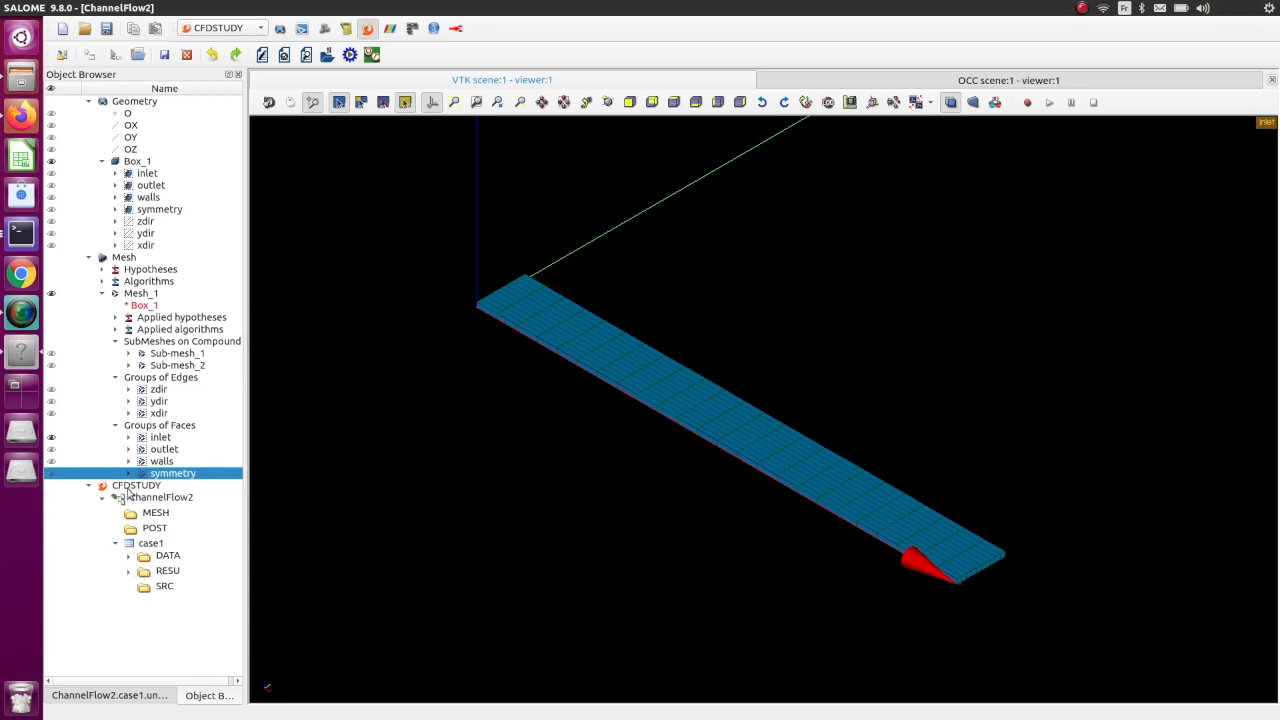
left_click(129, 571)
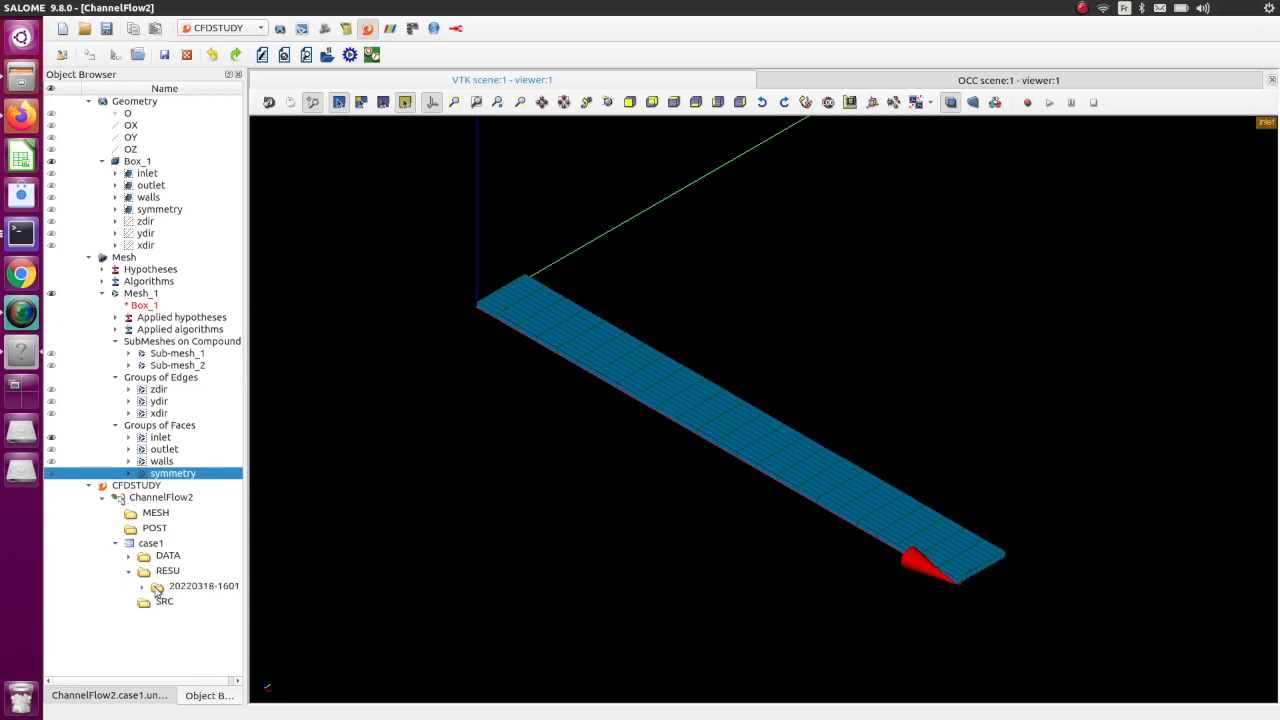
left_click(143, 586)
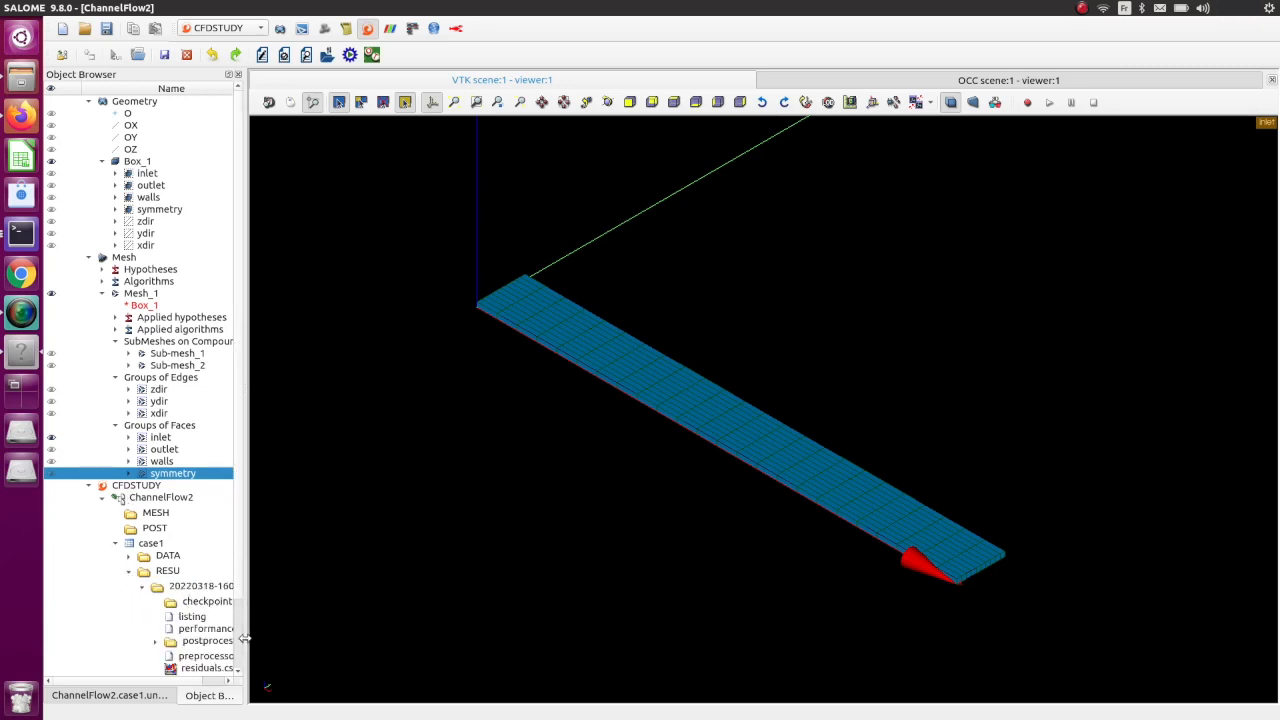
scroll(150, 604, "down", 2)
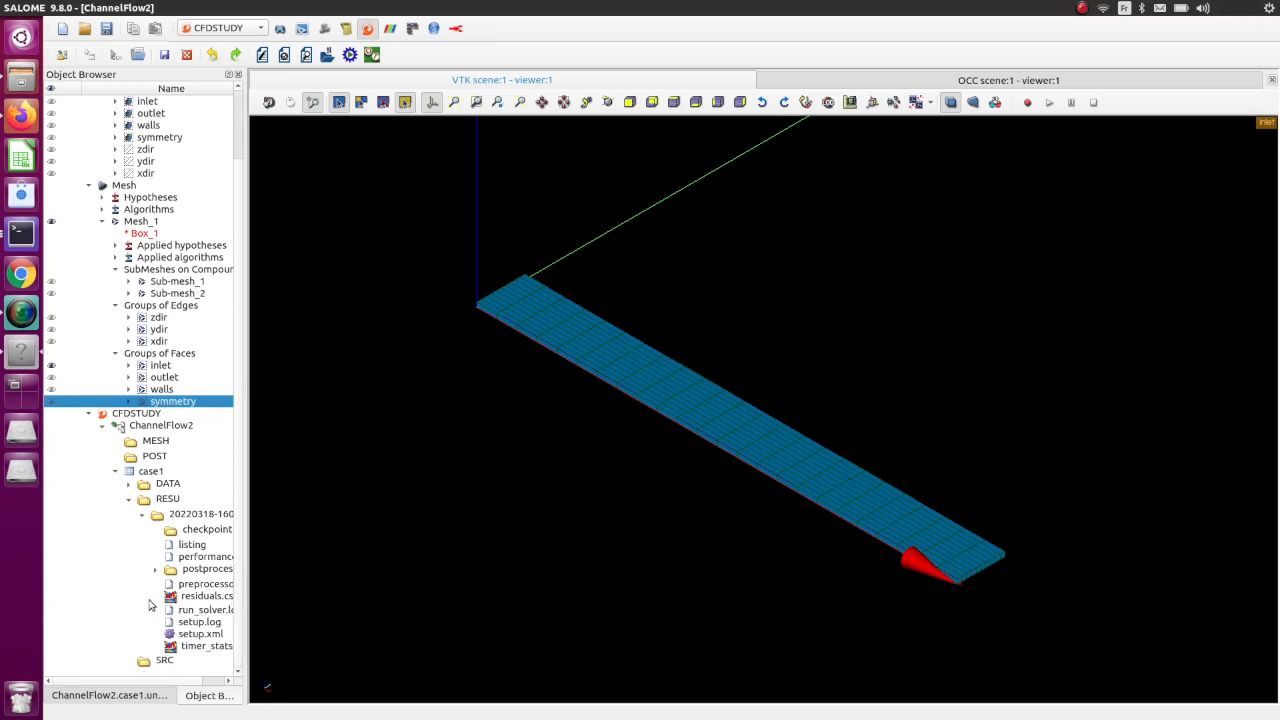
left_click_drag(243, 598, 408, 598)
- Try to view the run's preprocessor.log from the Object Browser
left_click(240, 597)
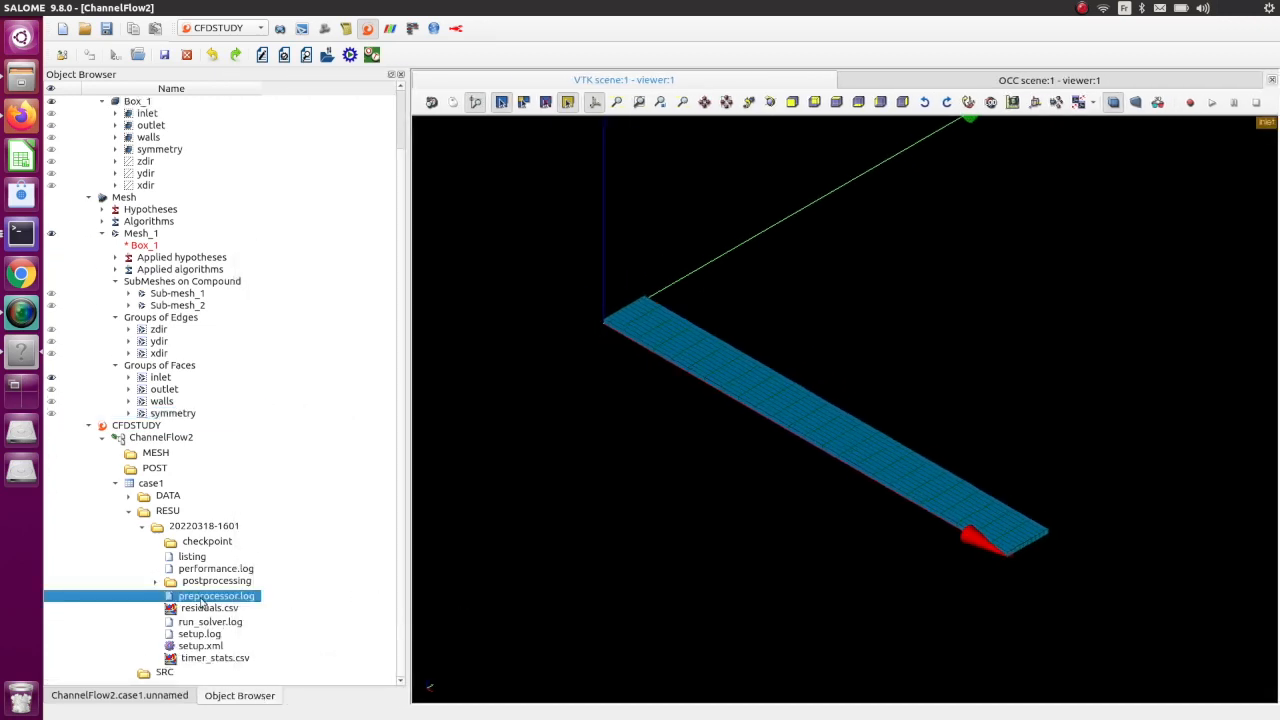
right_click(203, 601)
left_click(227, 607)
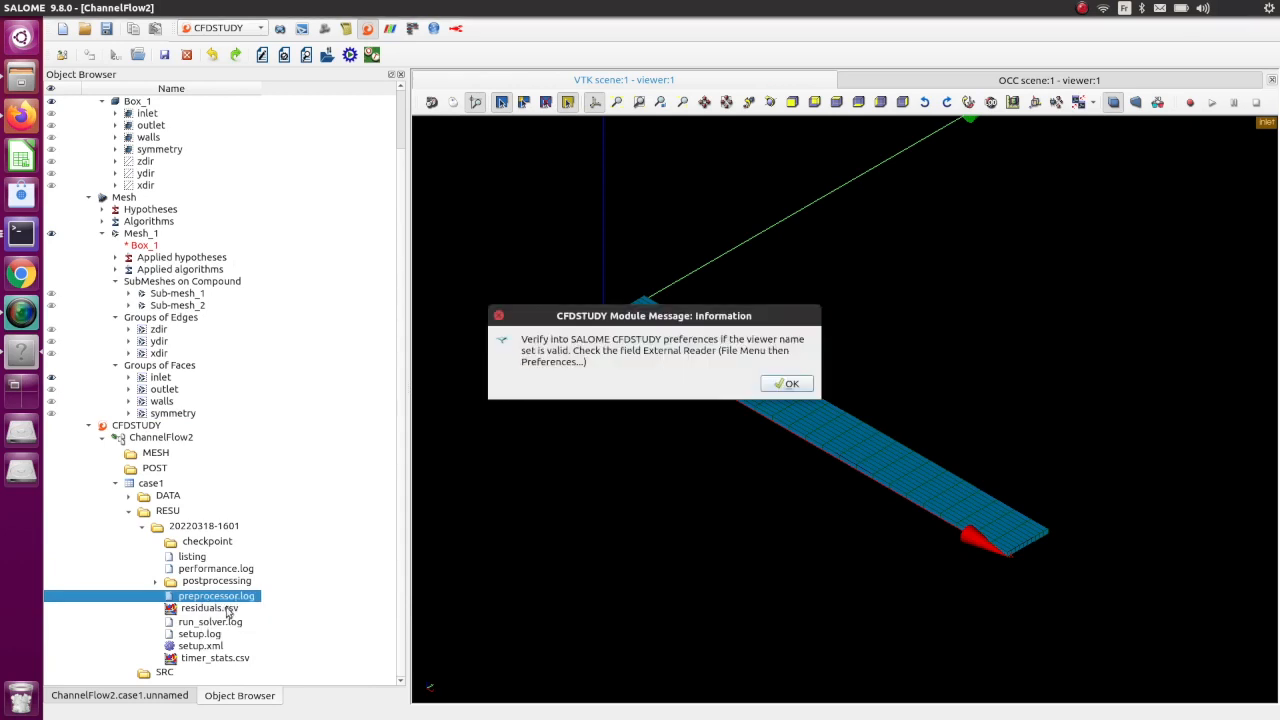
left_click(805, 386)
right_click(234, 603)
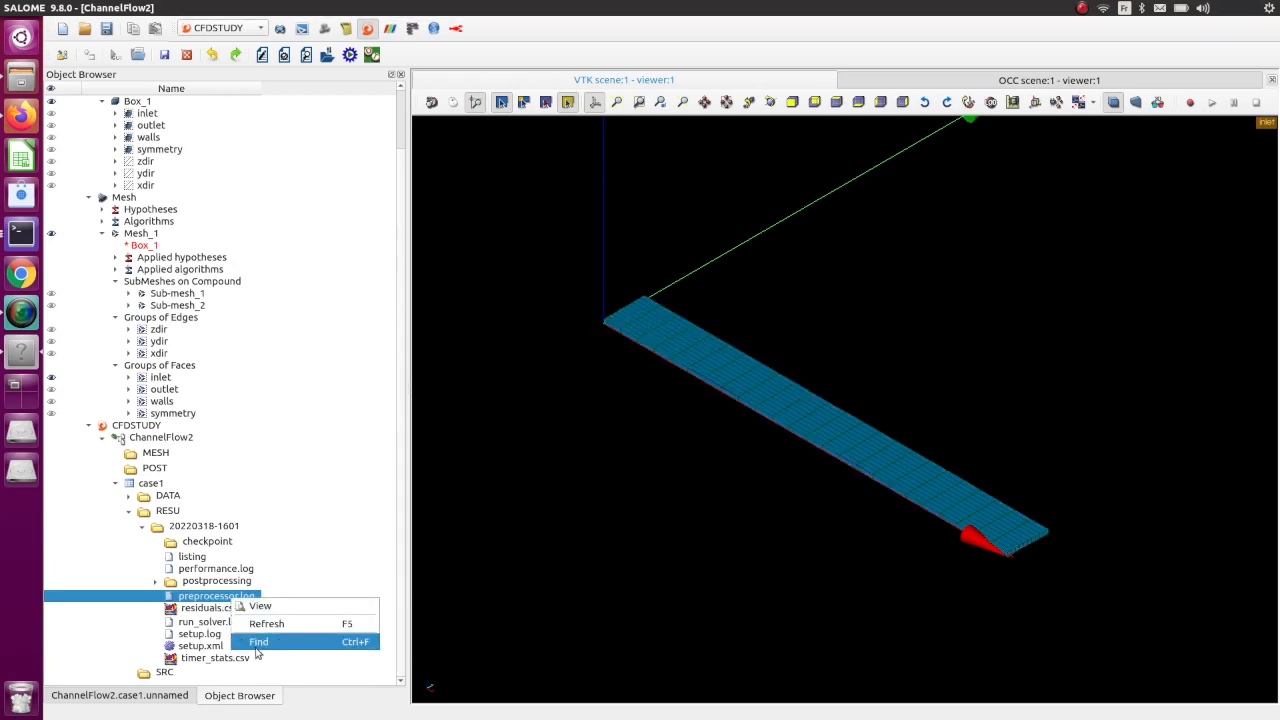
left_click(211, 595)
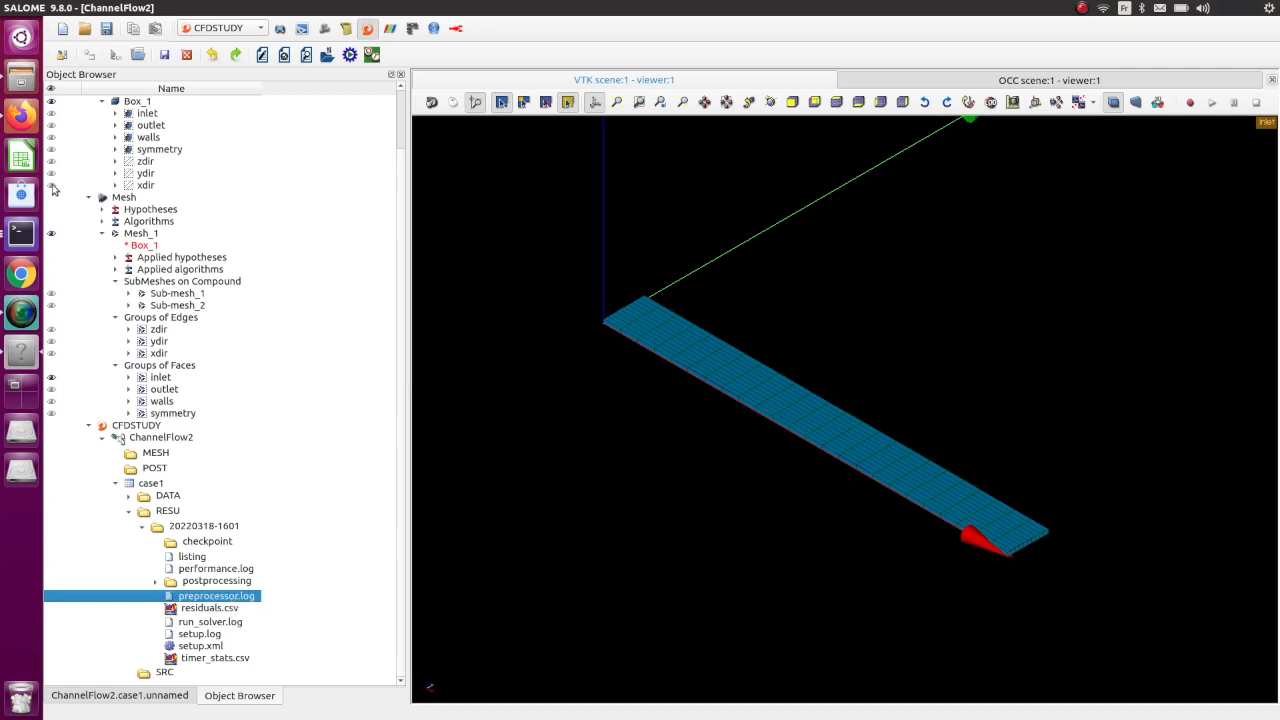
left_click(20, 76)
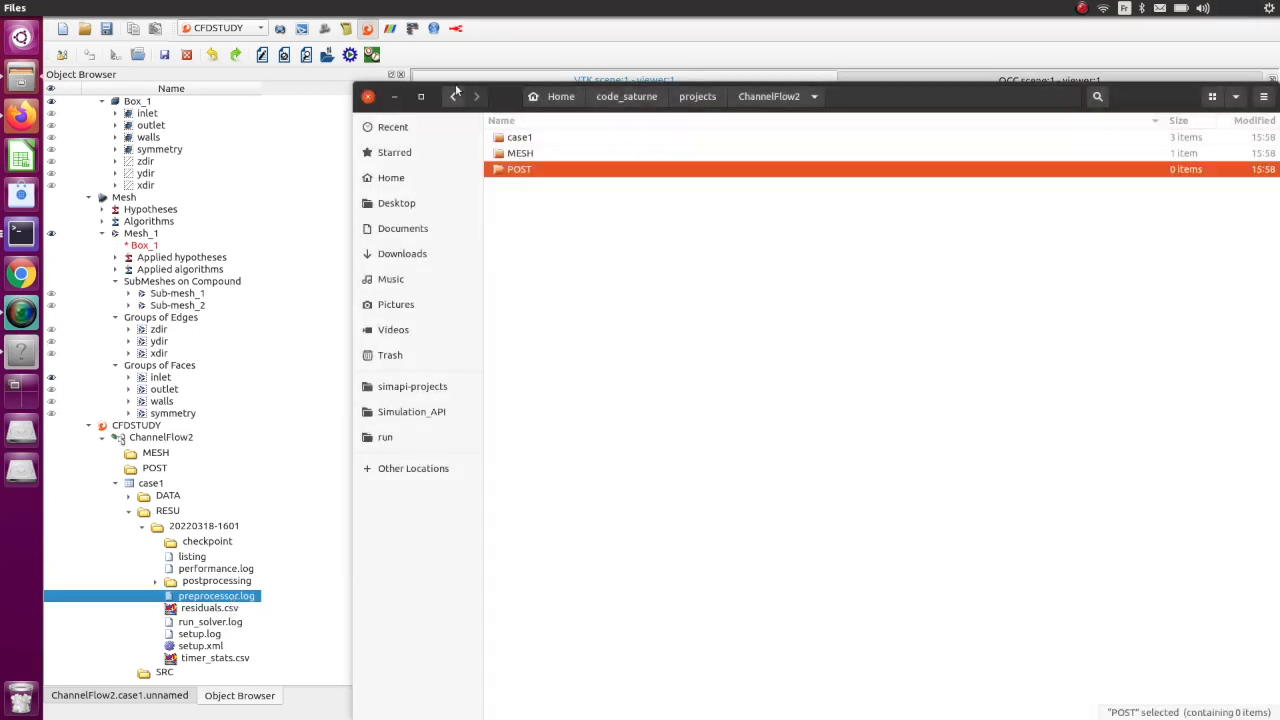
double_click(520, 137)
double_click(522, 153)
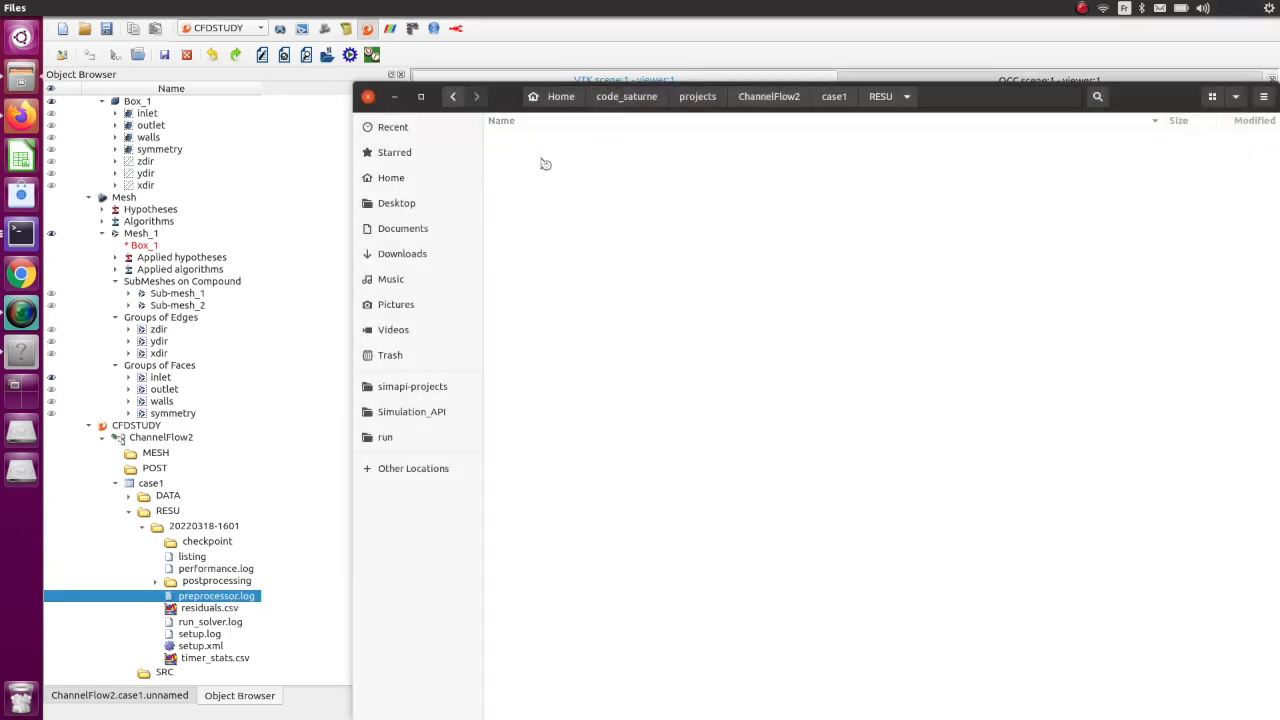
left_click(543, 140)
double_click(543, 140)
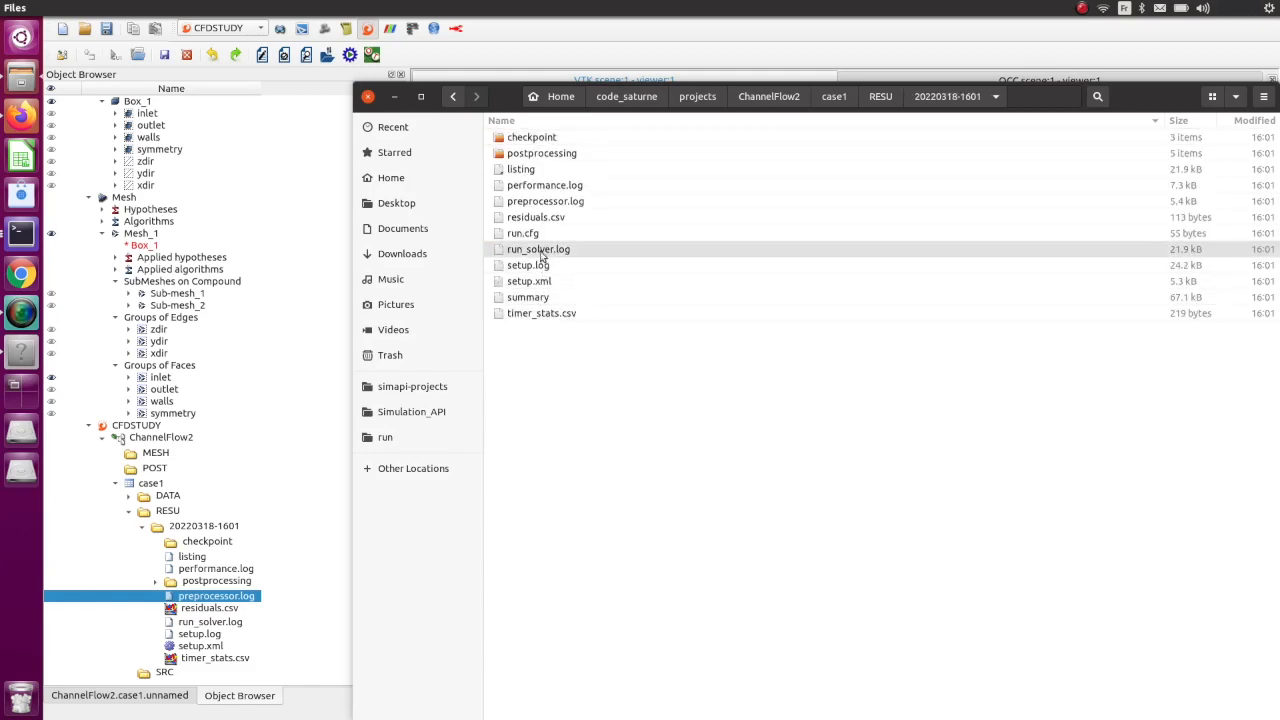
double_click(545, 201)
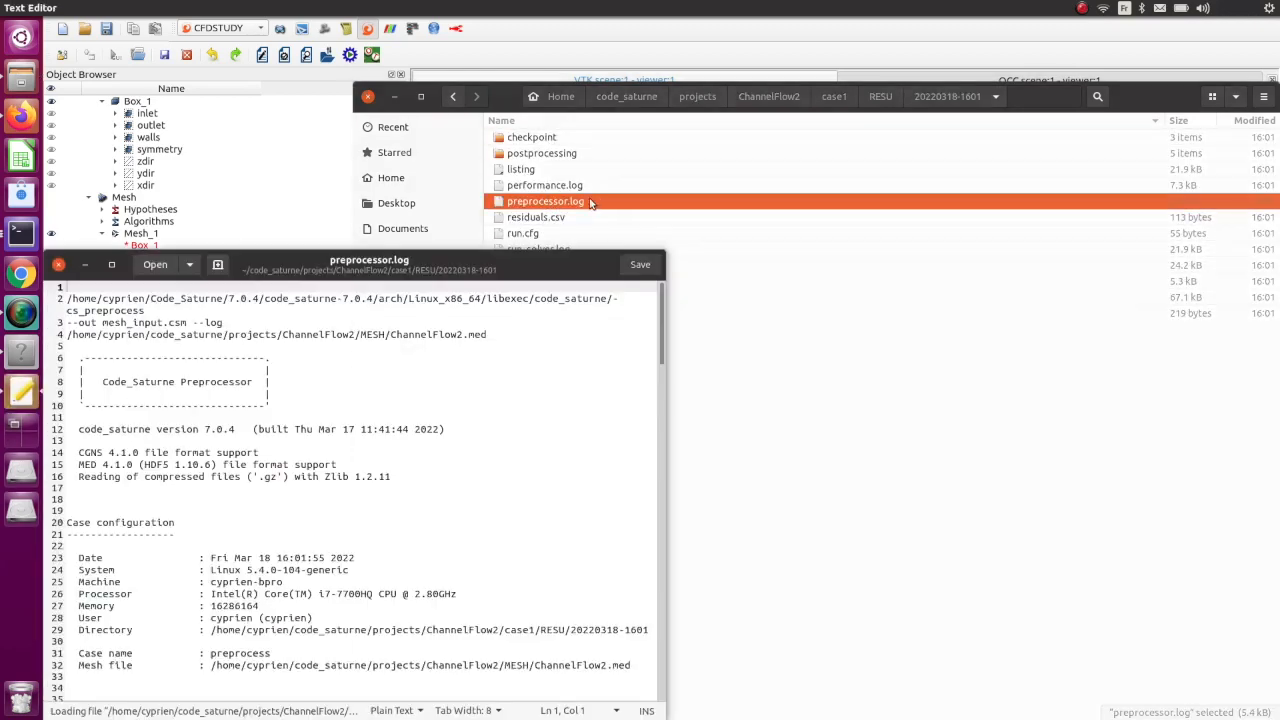
- Read through preprocessor.log, examining the mesh properties and the face and cell family definitions, and close the file
scroll(603, 327, "down", 7)
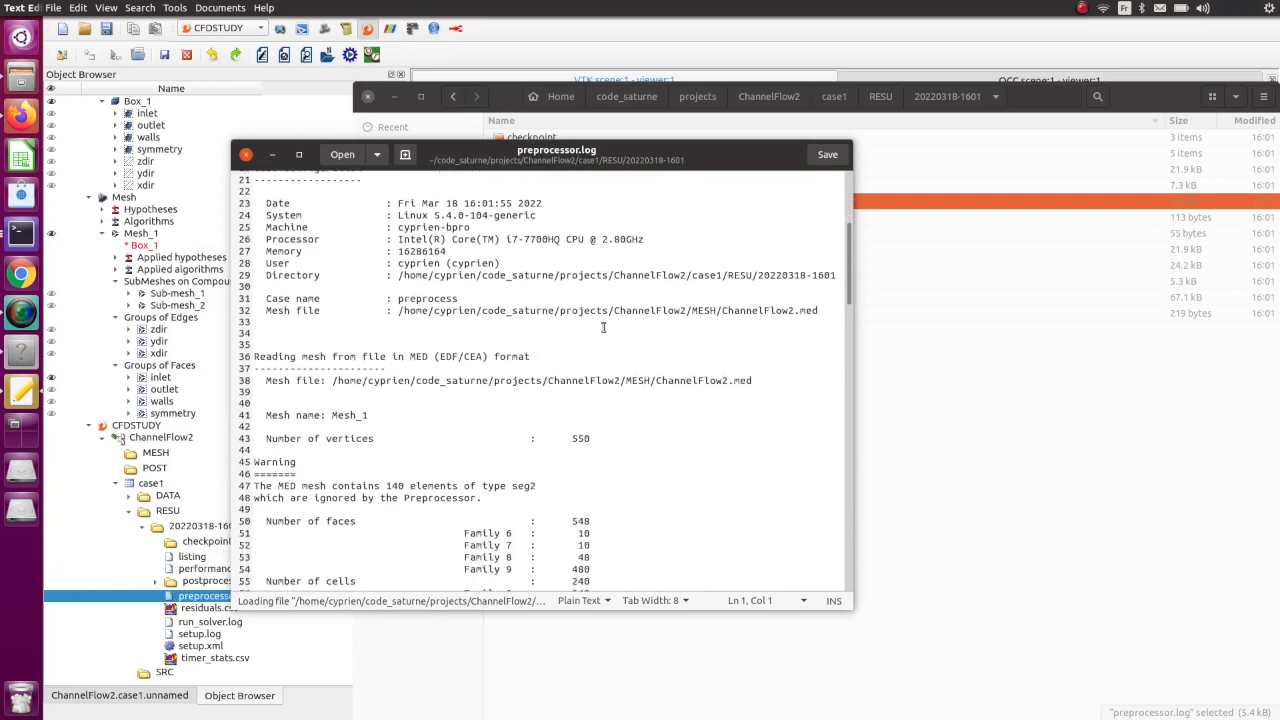
scroll(434, 413, "down", 3)
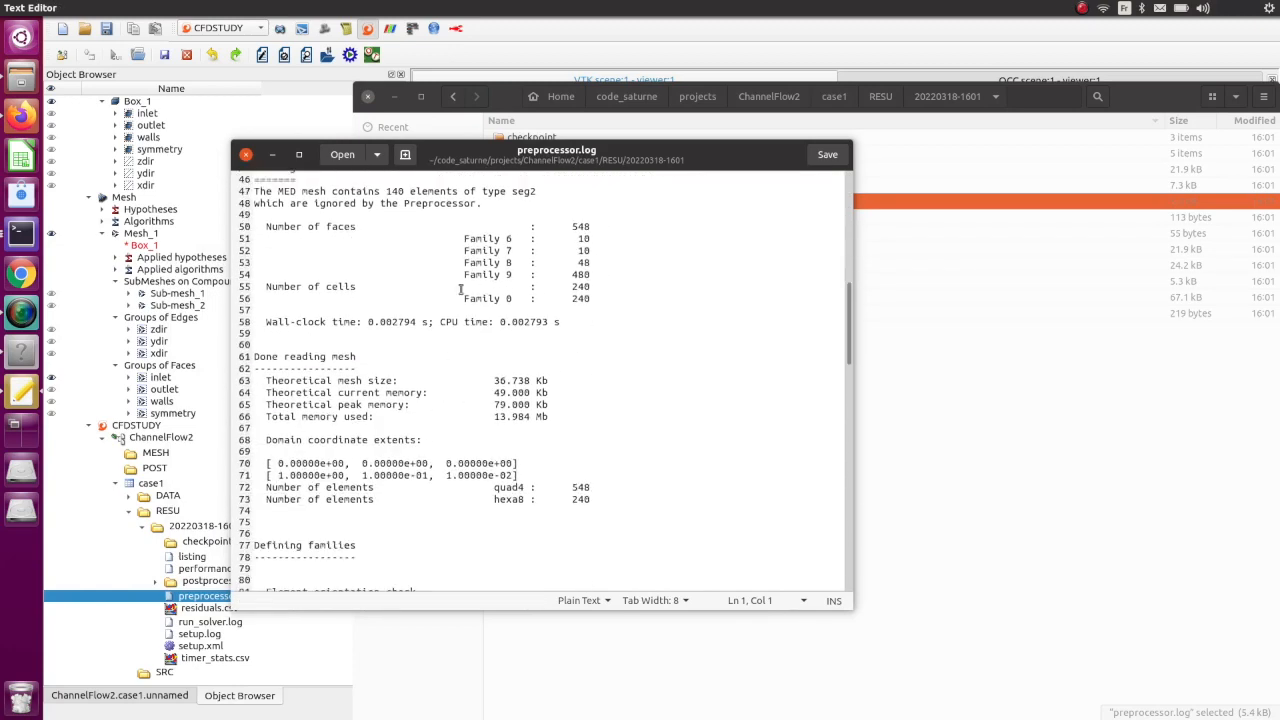
scroll(410, 413, "down", 3)
scroll(368, 418, "down", 6)
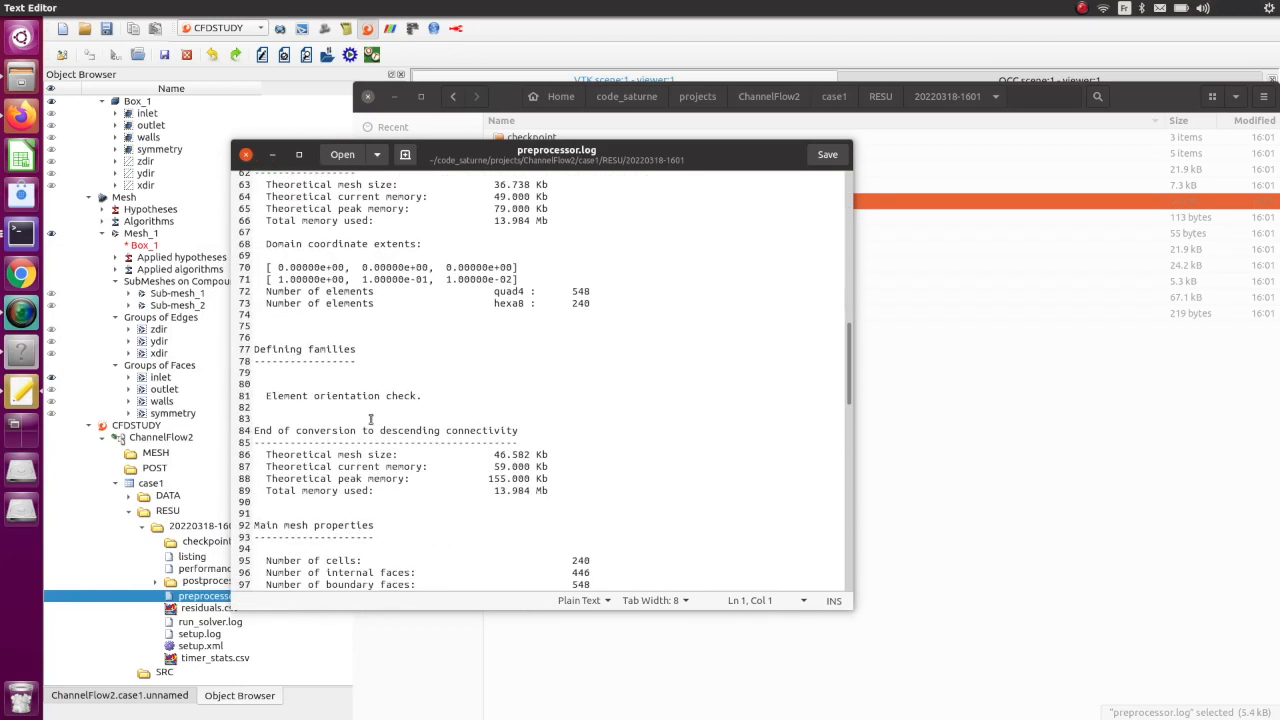
scroll(376, 420, "down", 7)
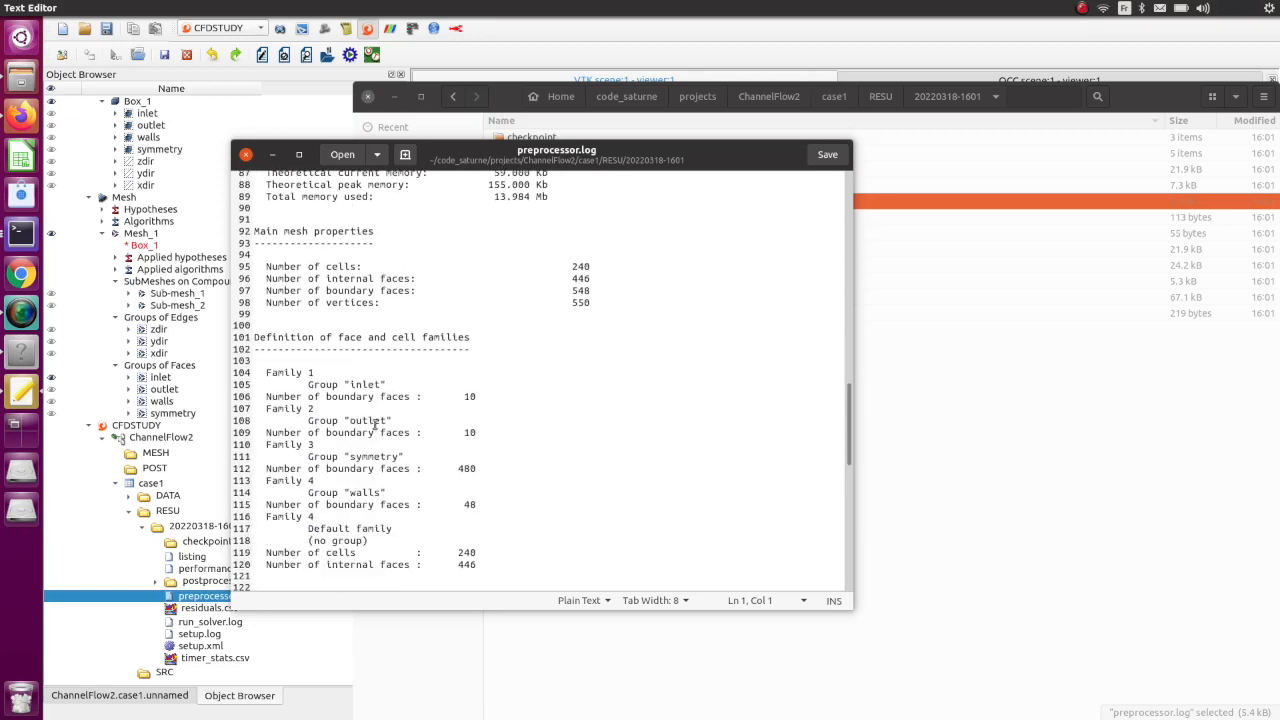
scroll(378, 513, "down", 15)
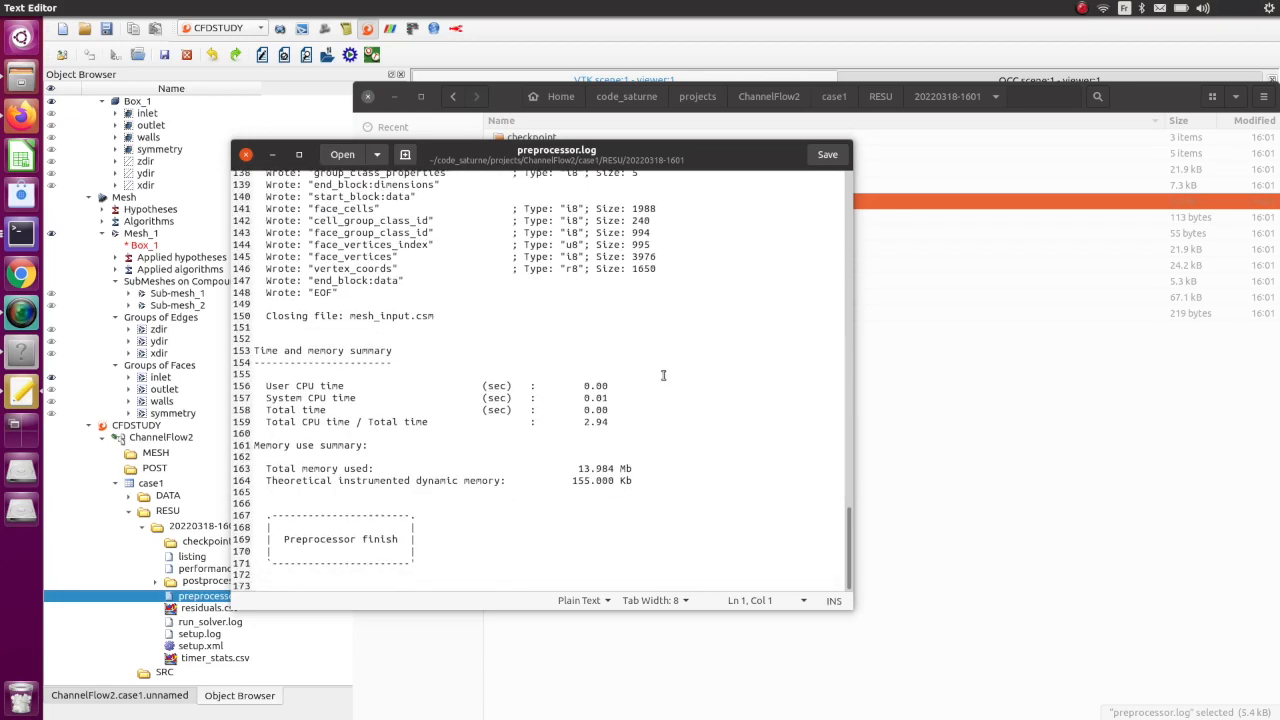
scroll(662, 376, "up", 7)
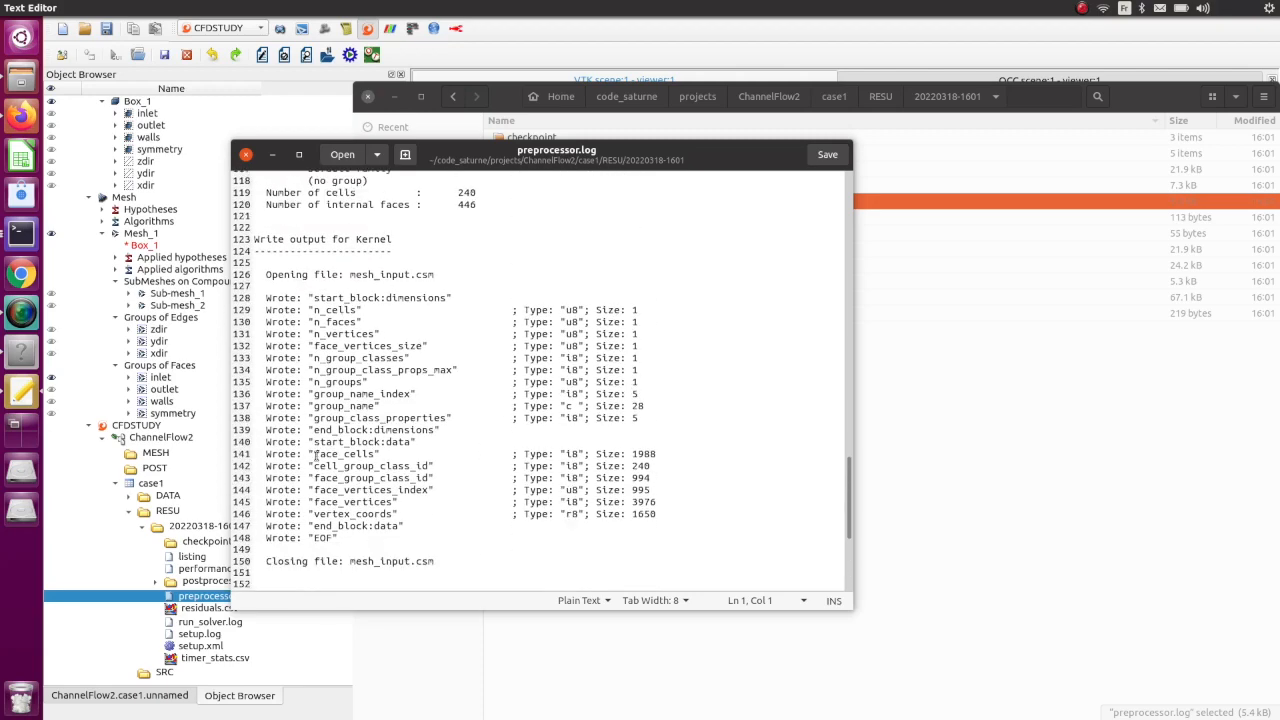
scroll(405, 441, "up", 9)
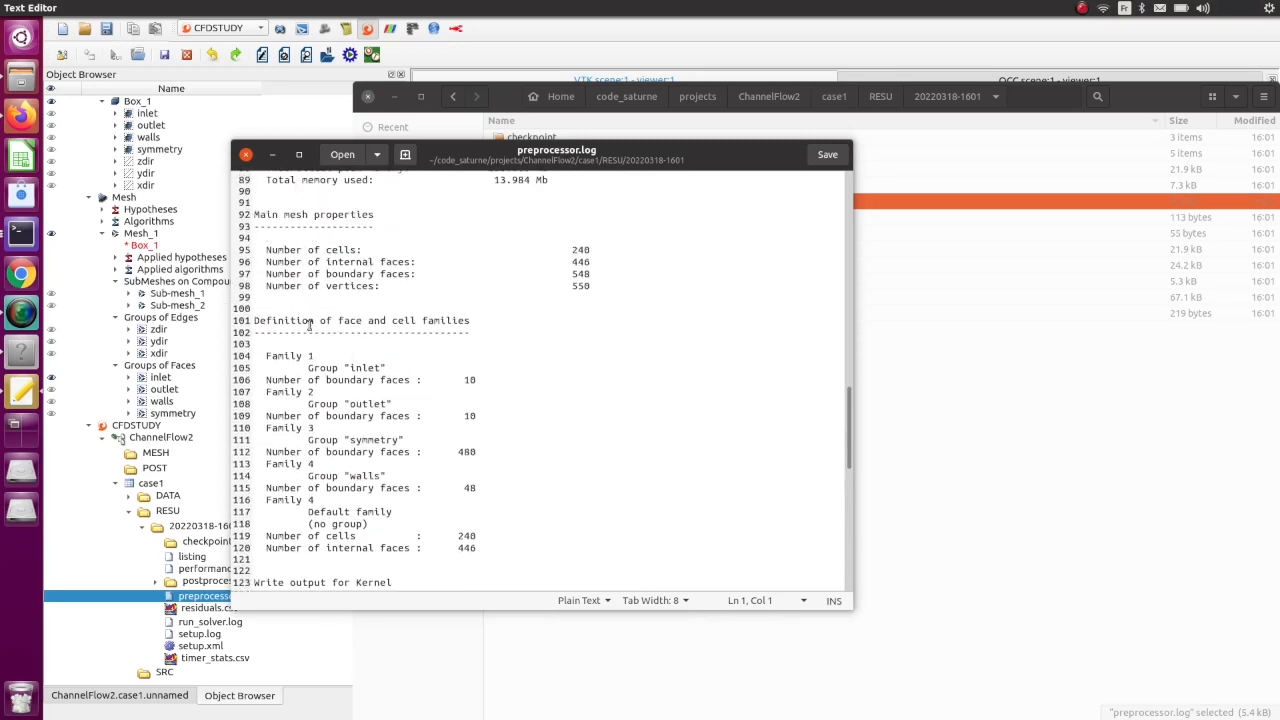
scroll(316, 318, "down", 3)
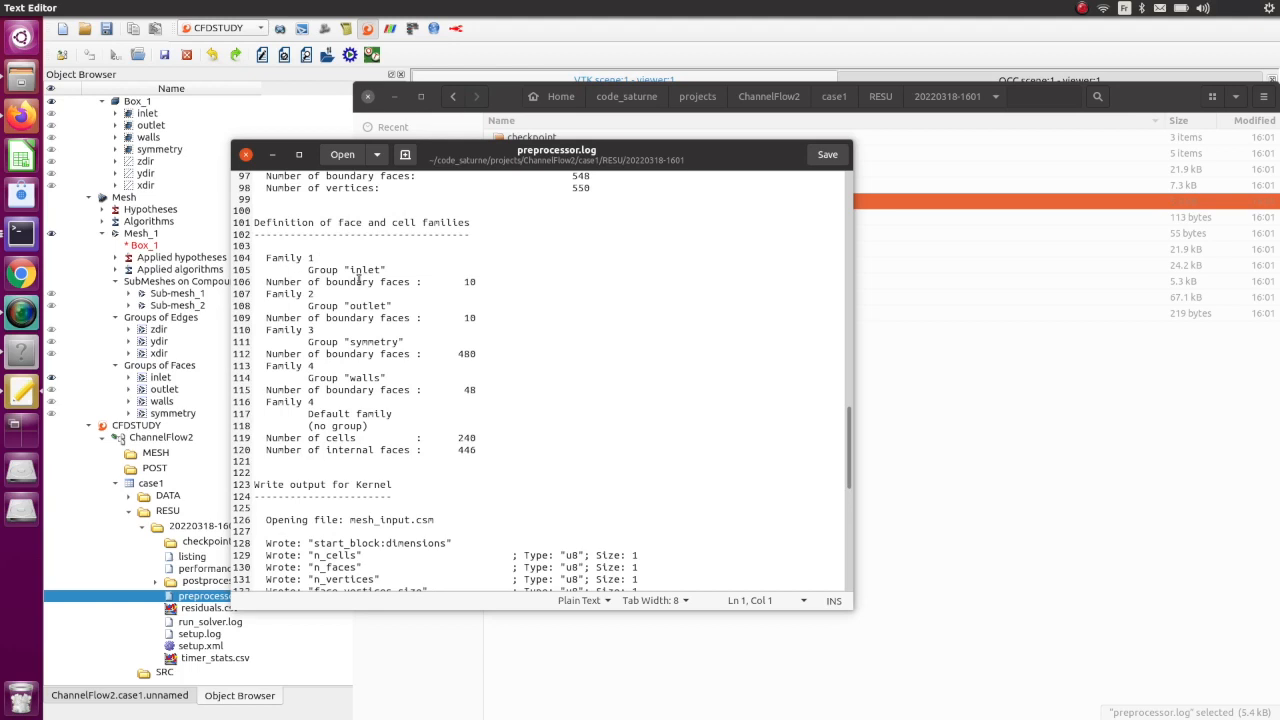
left_click(245, 156)
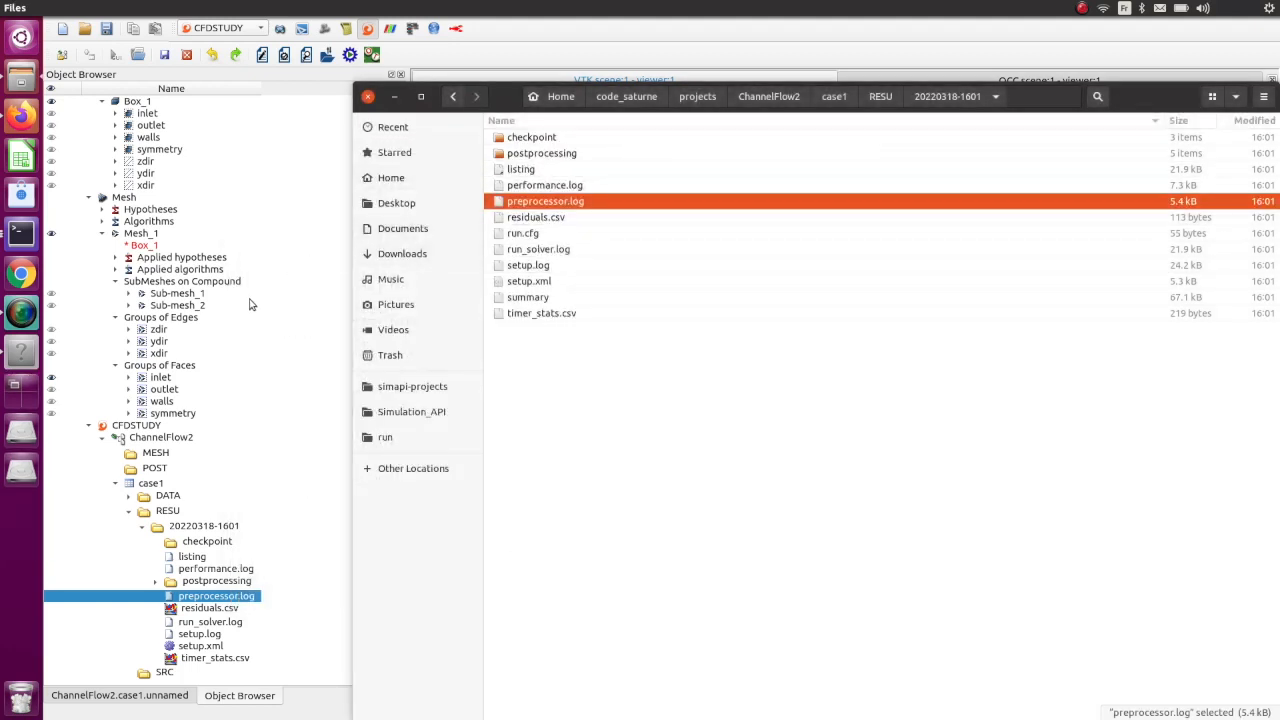
- Switch back to SALOME, return to the case1 setup and open the Calculation features
left_click(232, 700)
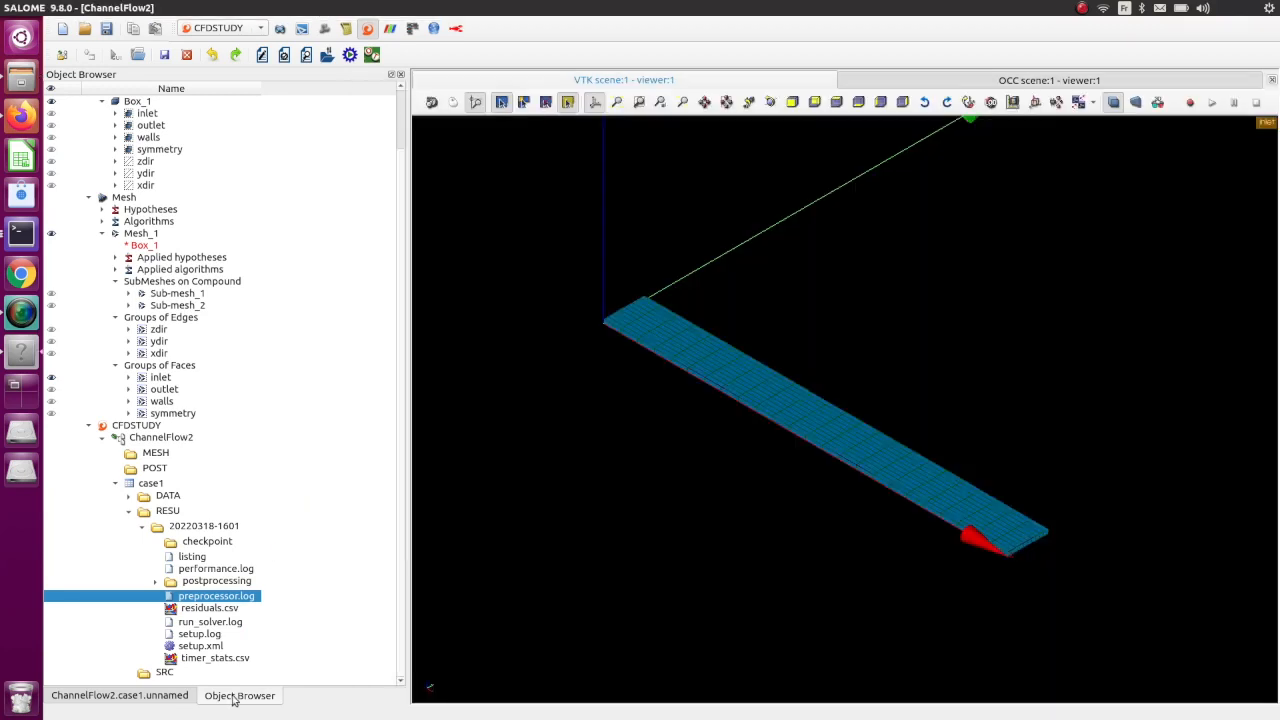
left_click(162, 702)
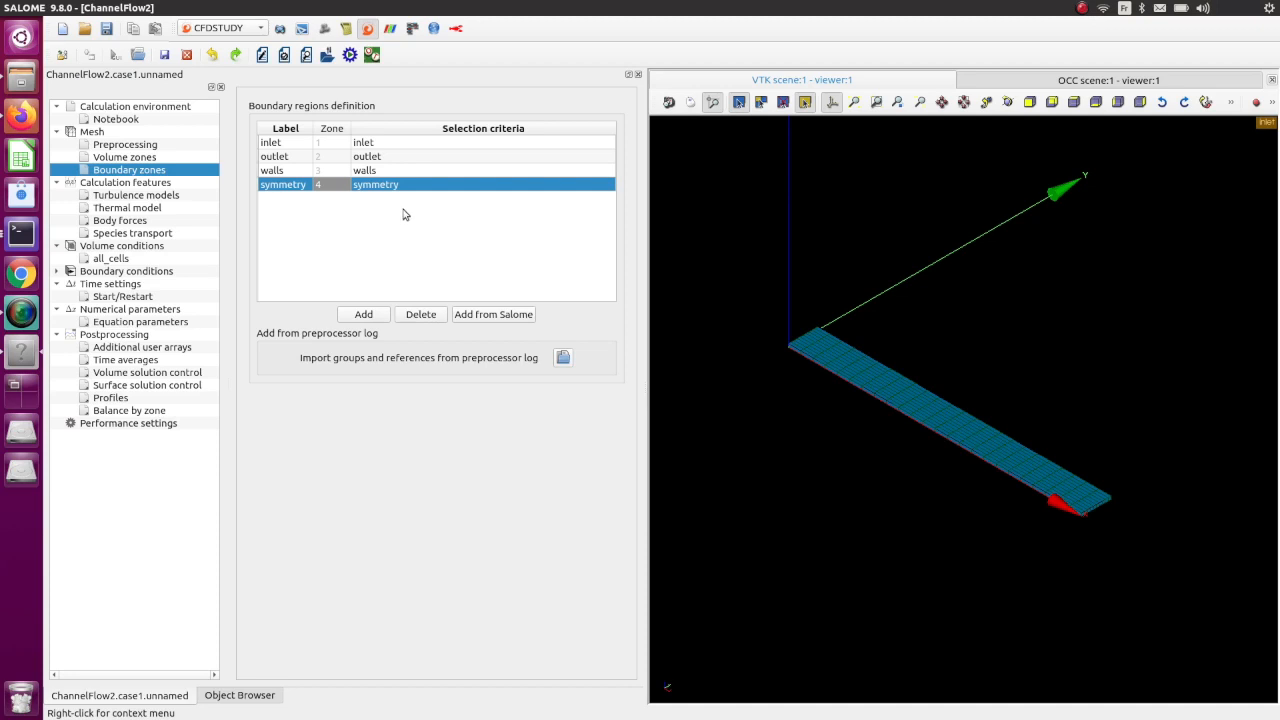
left_click(146, 183)
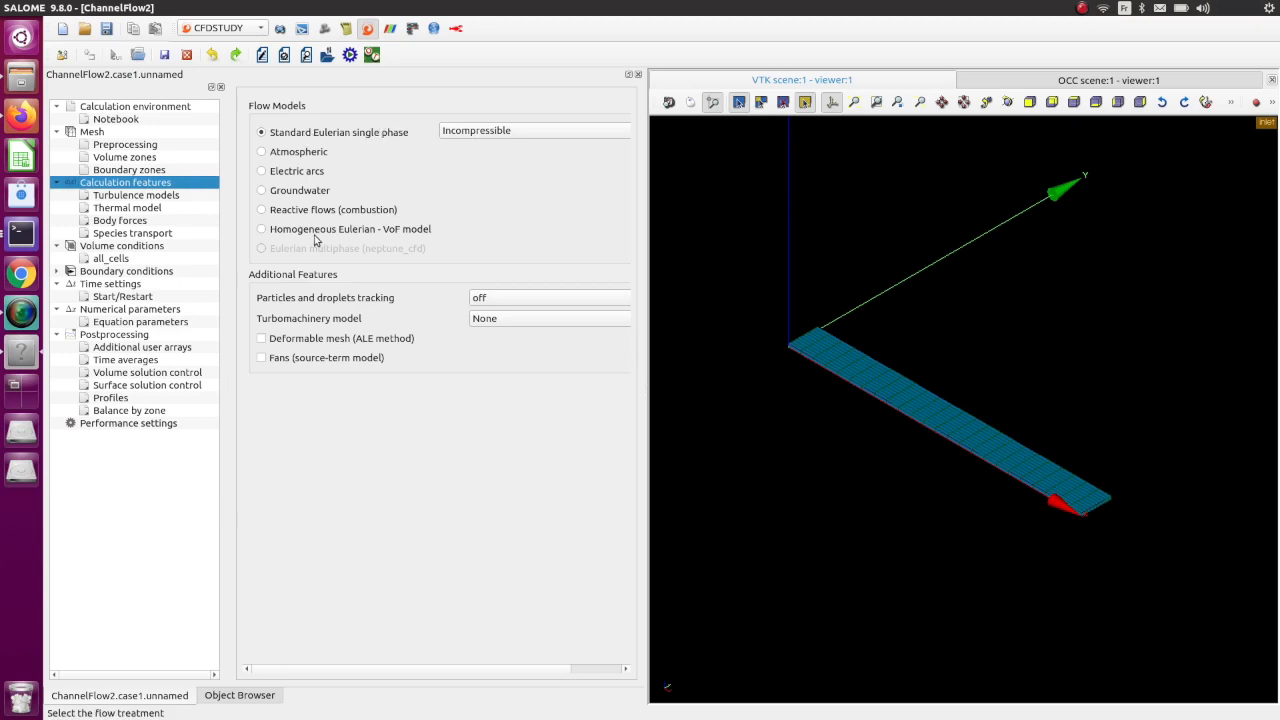
- Keep the single-phase flow model Incompressible and set the turbulence model to No model (i.e. laminar flow)
left_click(445, 132)
left_click(453, 130)
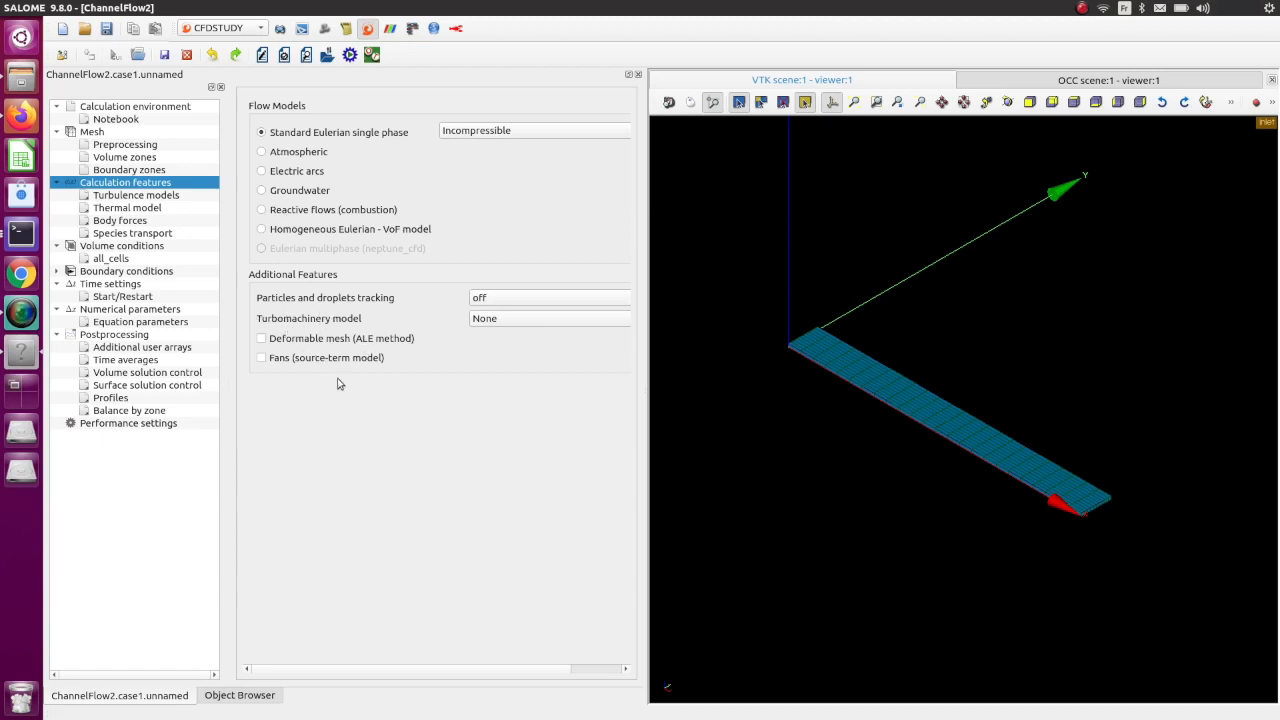
left_click(147, 197)
left_click(360, 137)
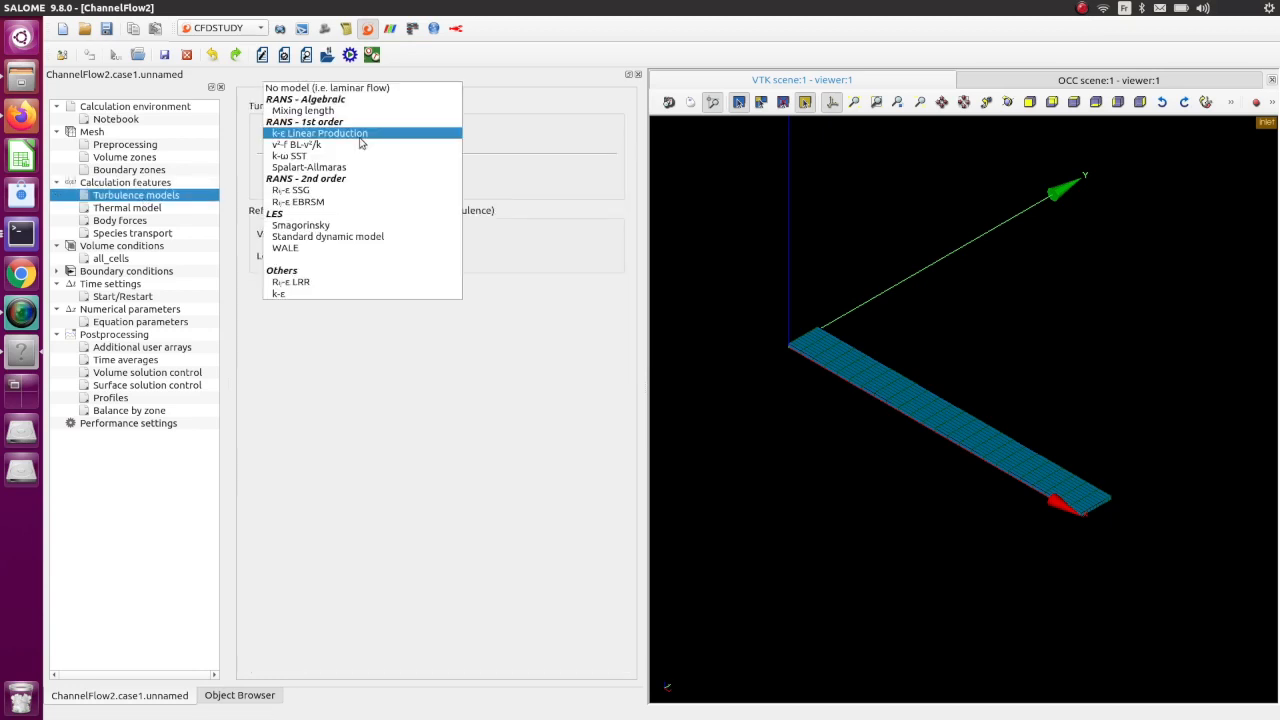
left_click(350, 88)
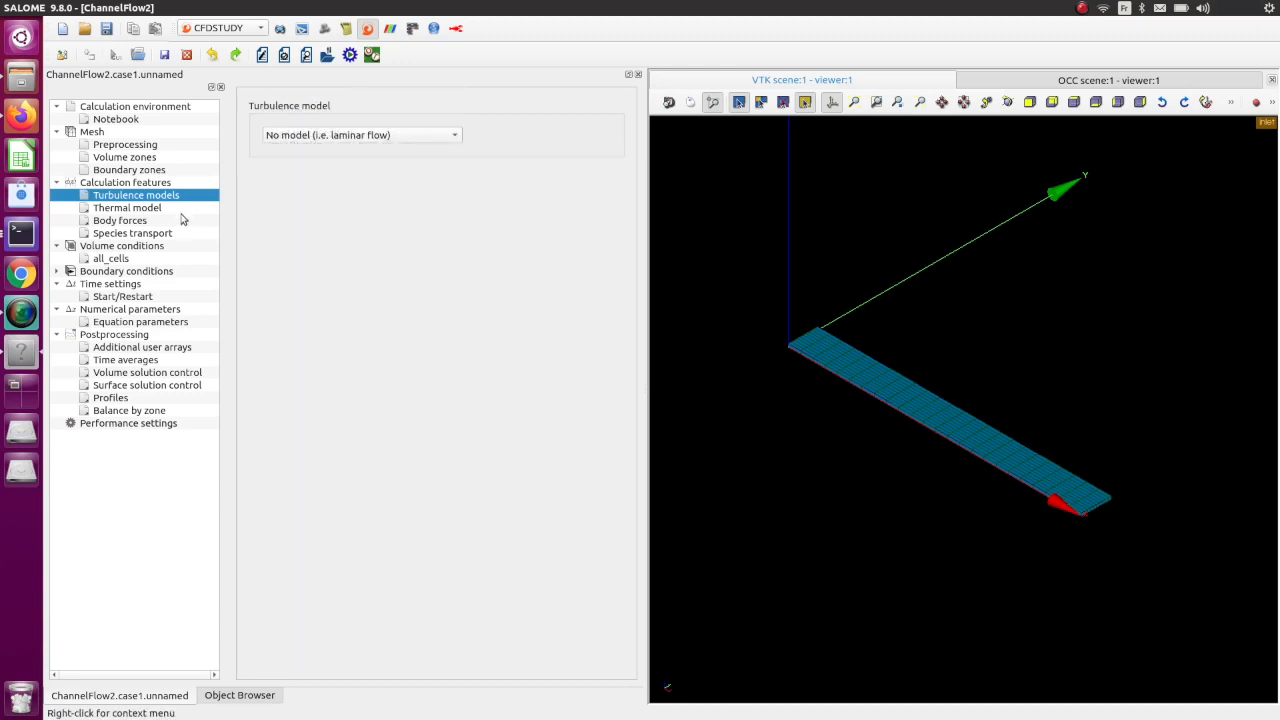
- Review the thermal model, body forces, species transport and volume conditions pages of the case
left_click(140, 208)
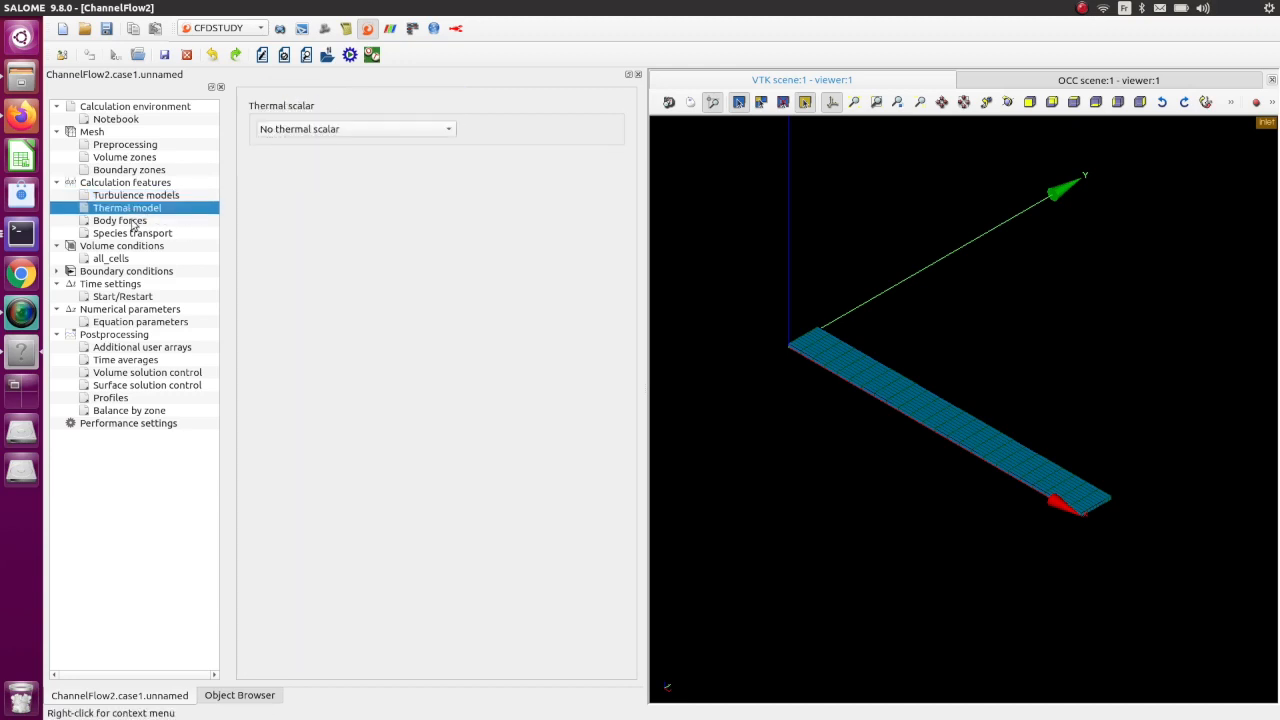
left_click(130, 221)
left_click(139, 234)
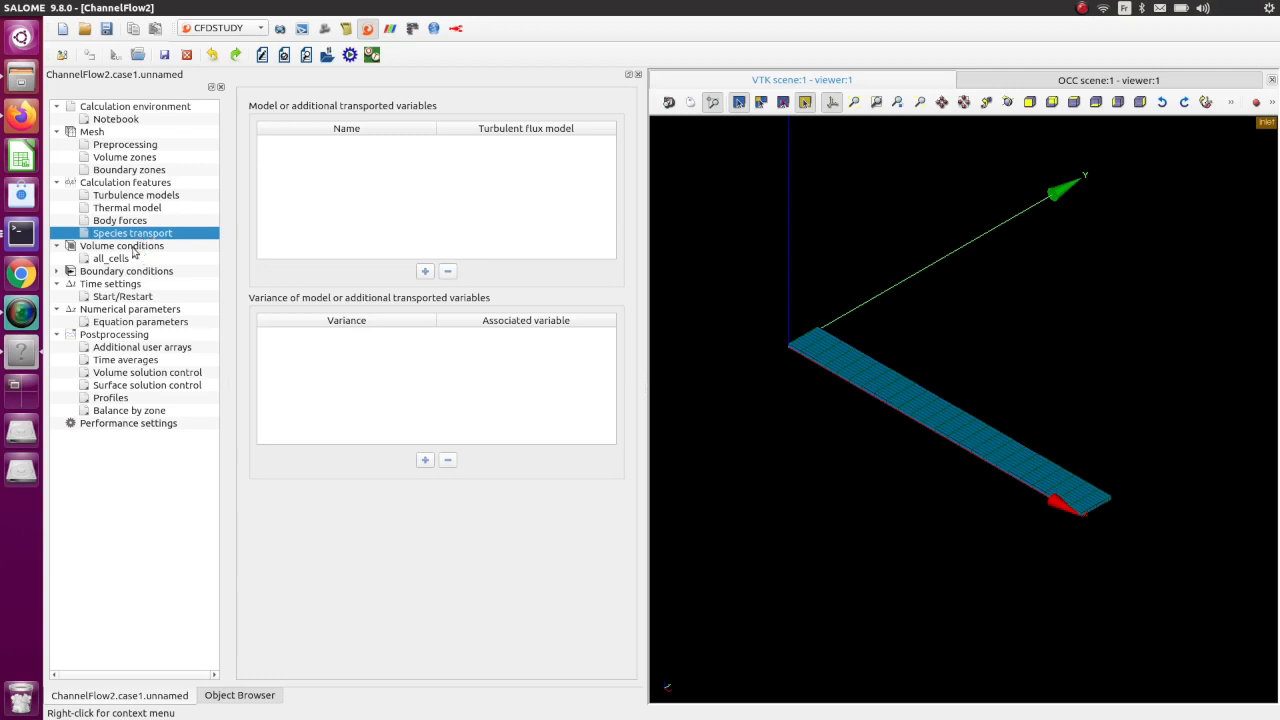
left_click(131, 248)
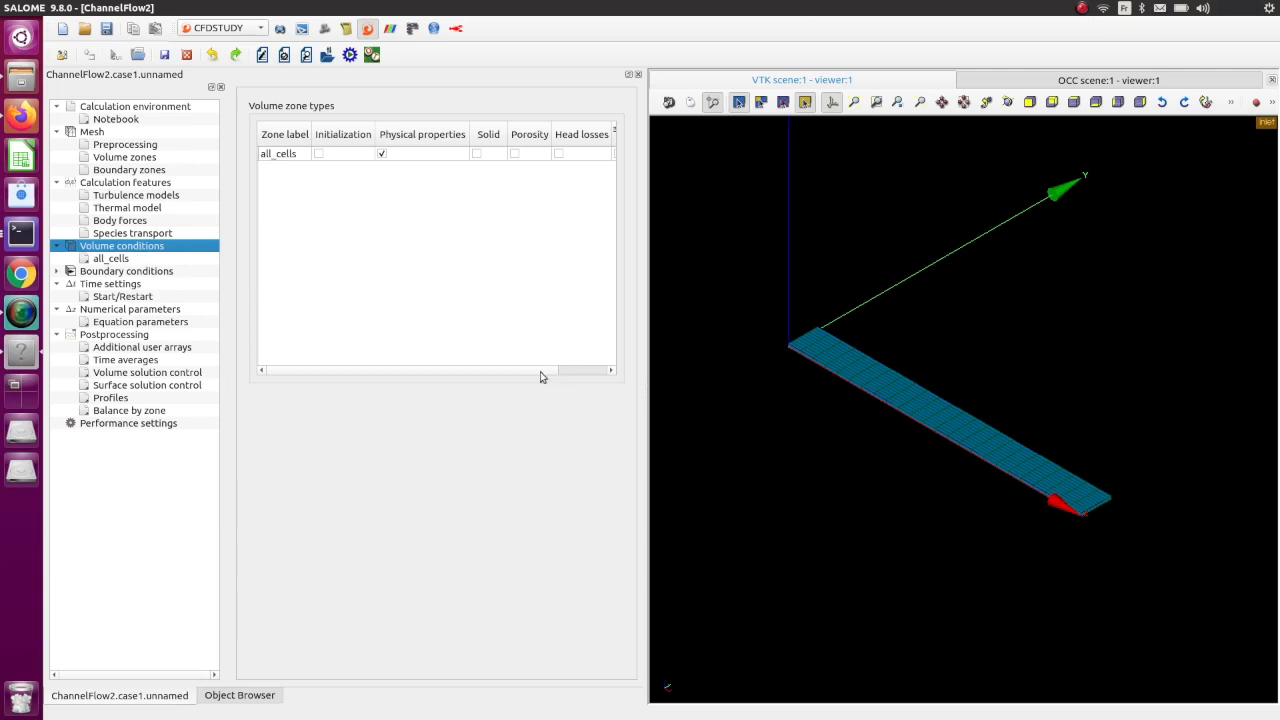
left_click_drag(540, 371, 424, 375)
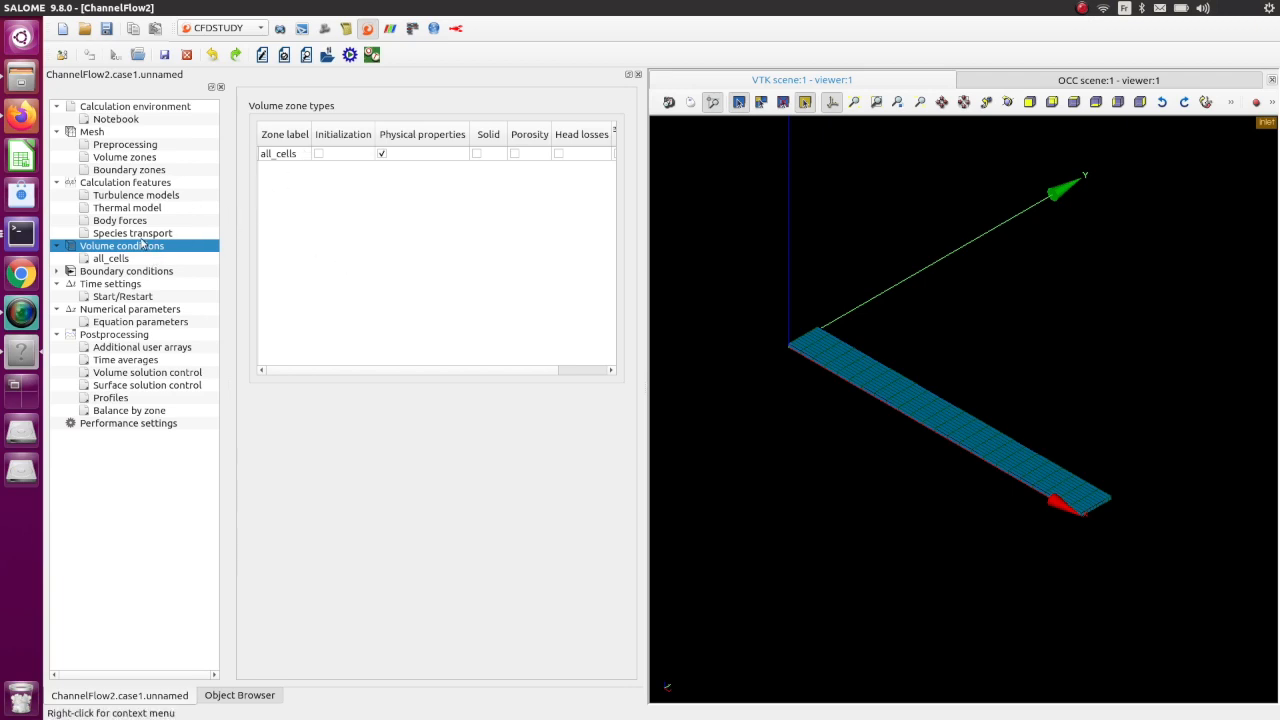
- For the all_cells zone, set the constant density to 1000 kg/m³ and the constant viscosity to 100 Pa.s
left_click(112, 259)
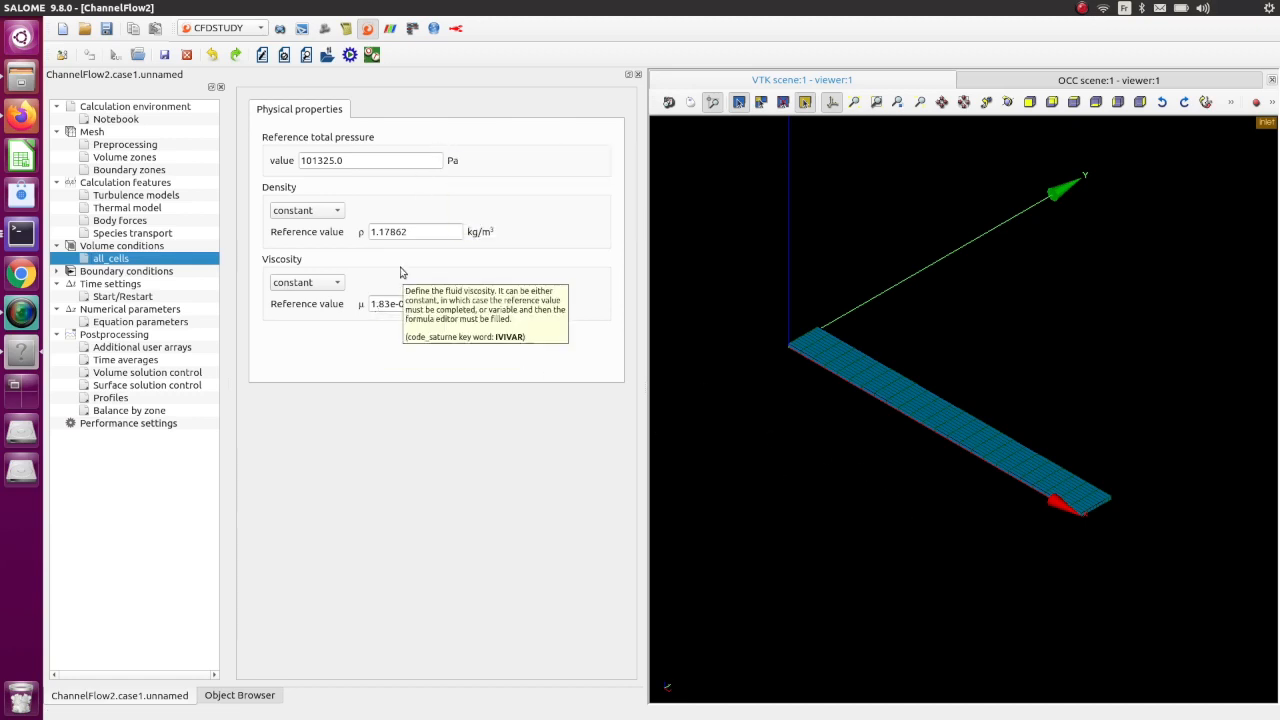
left_click_drag(423, 234, 354, 234)
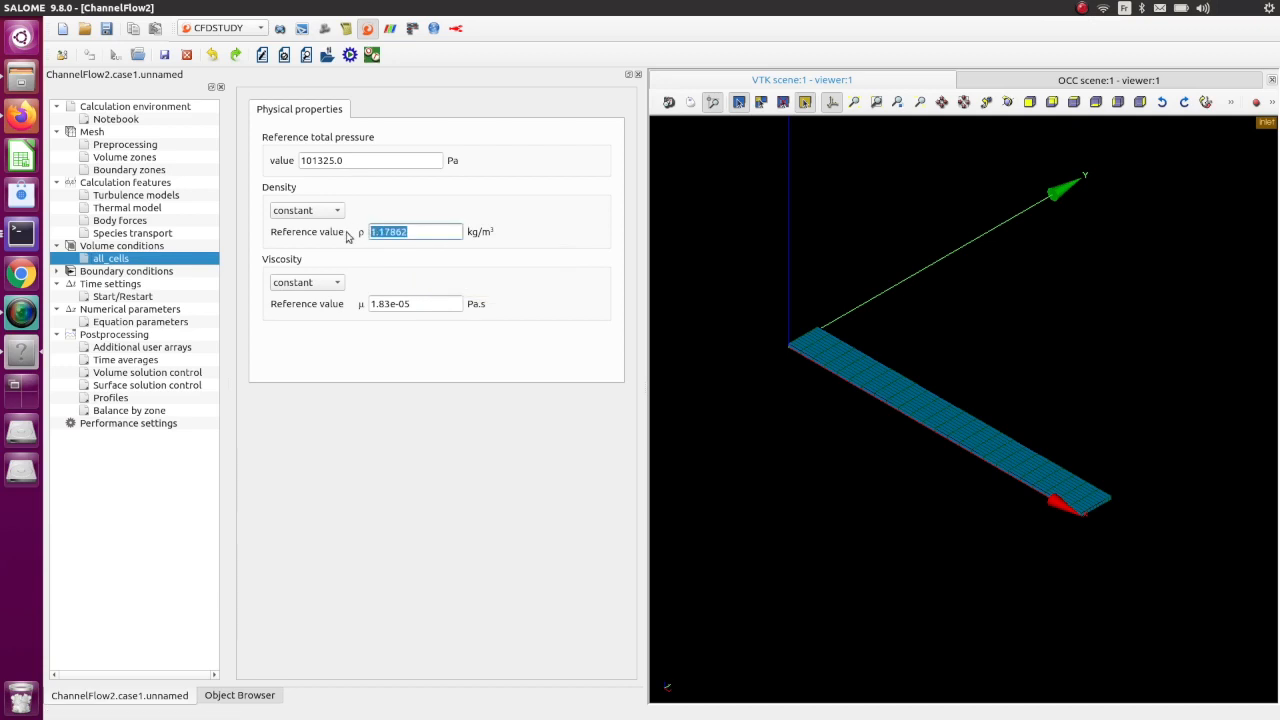
type("1000")
left_click_drag(468, 304, 305, 301)
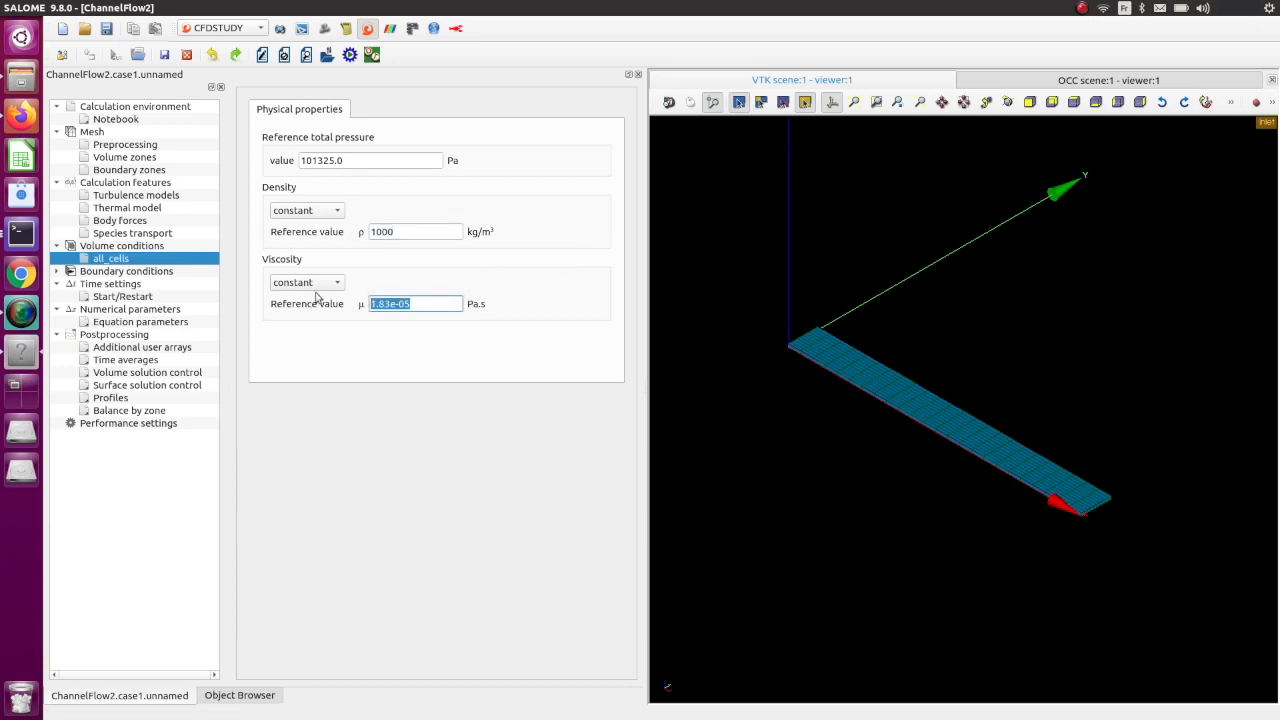
type("100")
left_click(385, 253)
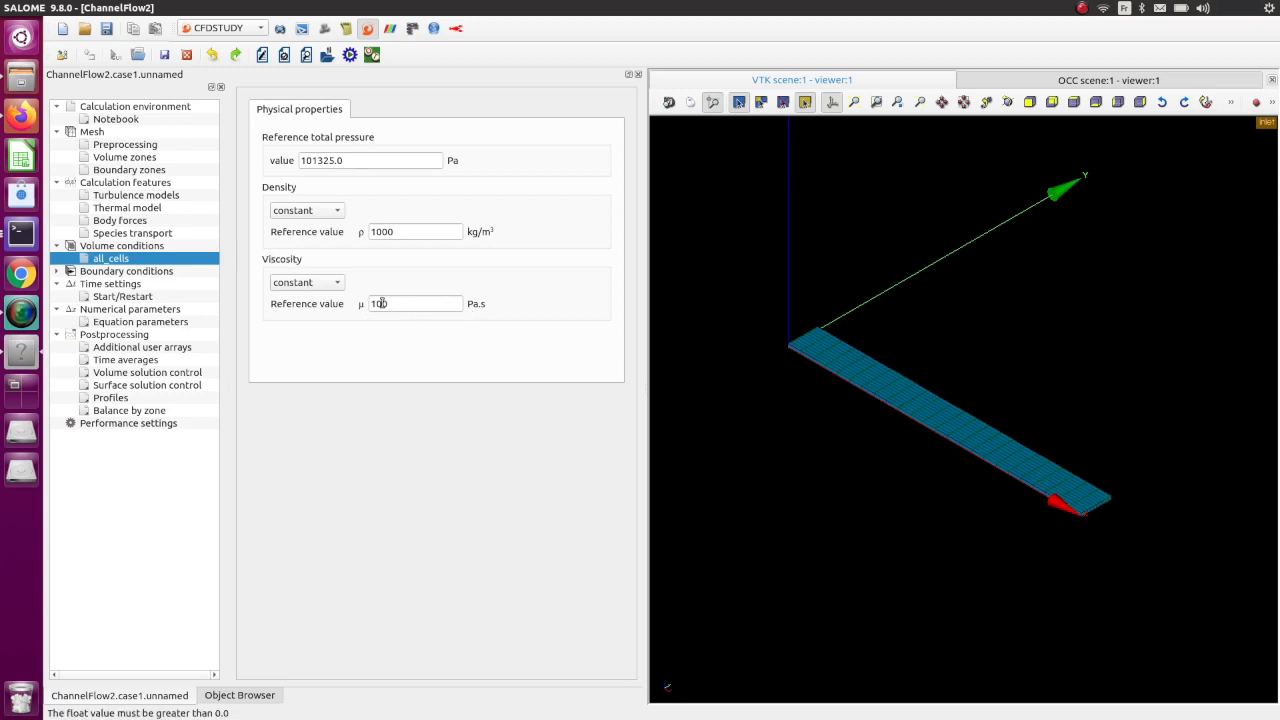
- Try enabling initialization for all_cells, inspect its velocity expression, and switch initialization off again
left_click(125, 246)
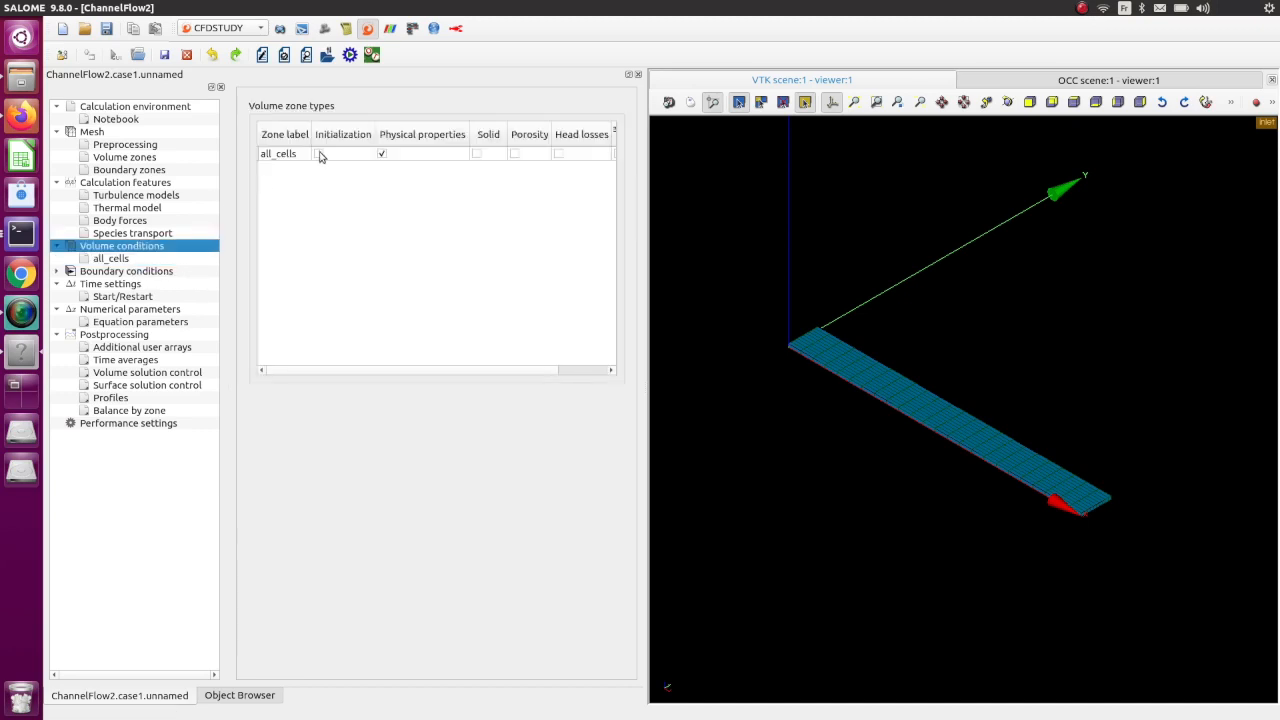
left_click(140, 262)
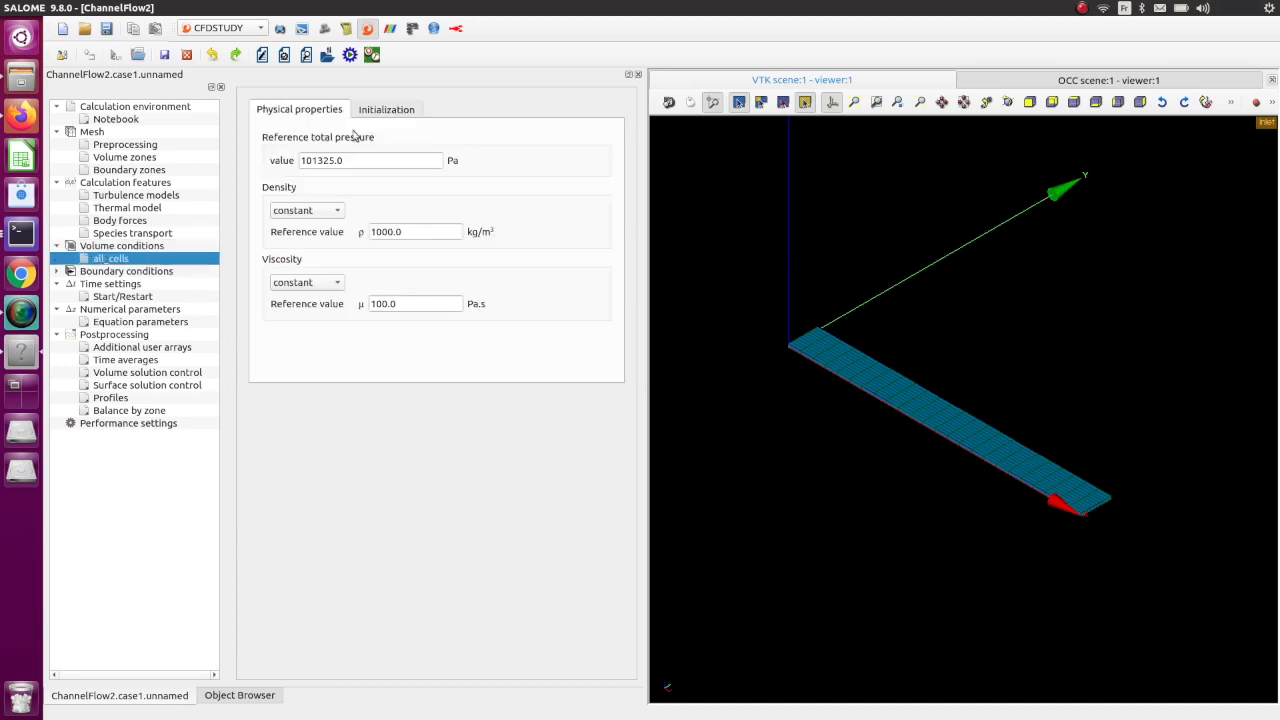
left_click(383, 116)
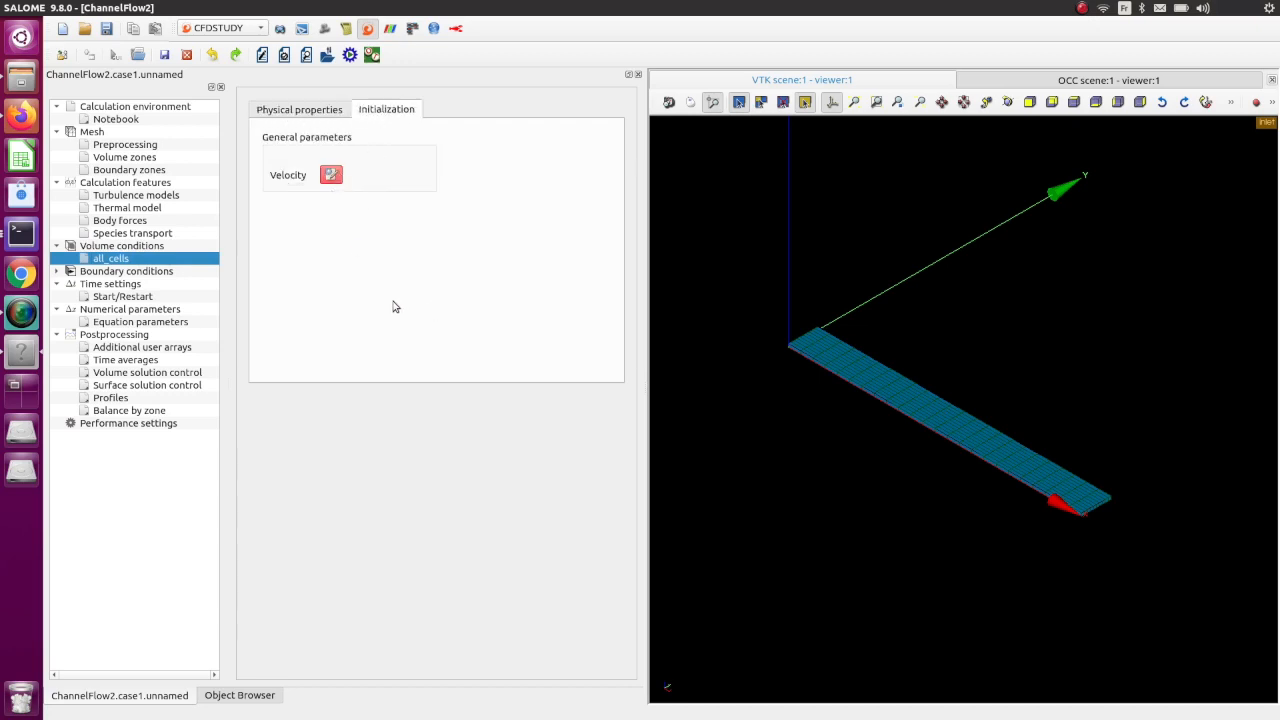
left_click(331, 176)
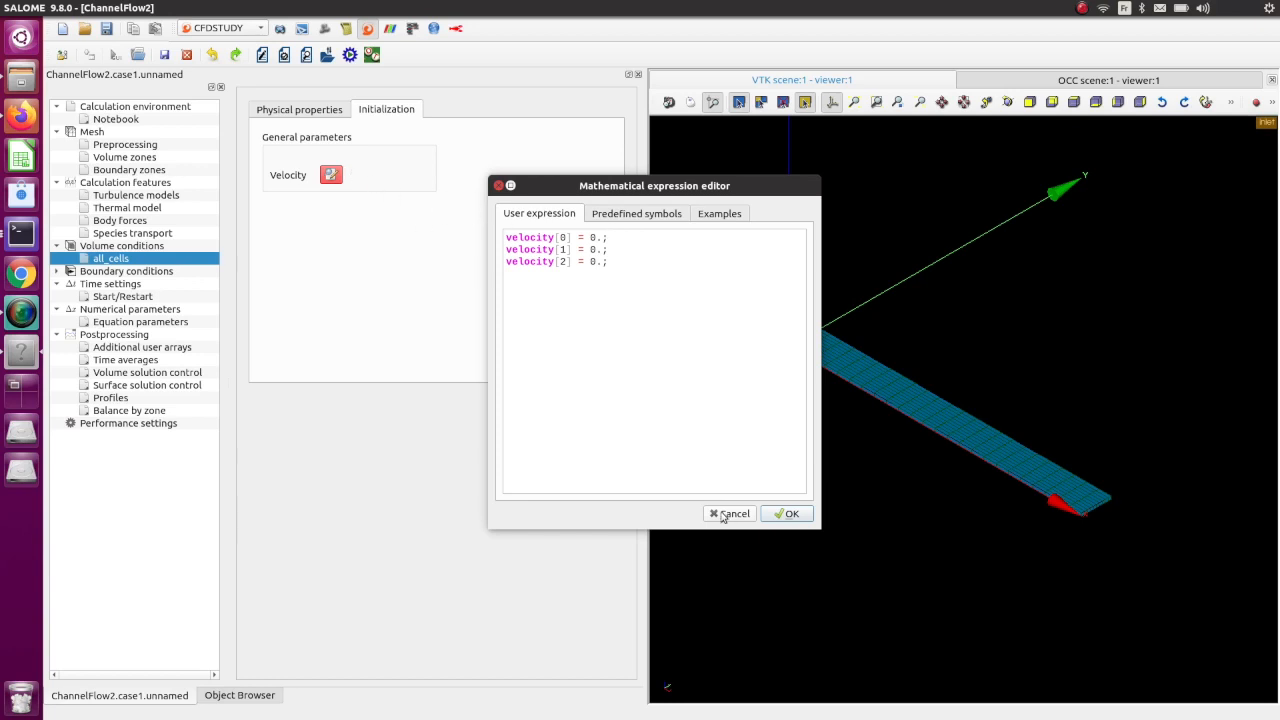
left_click(783, 517)
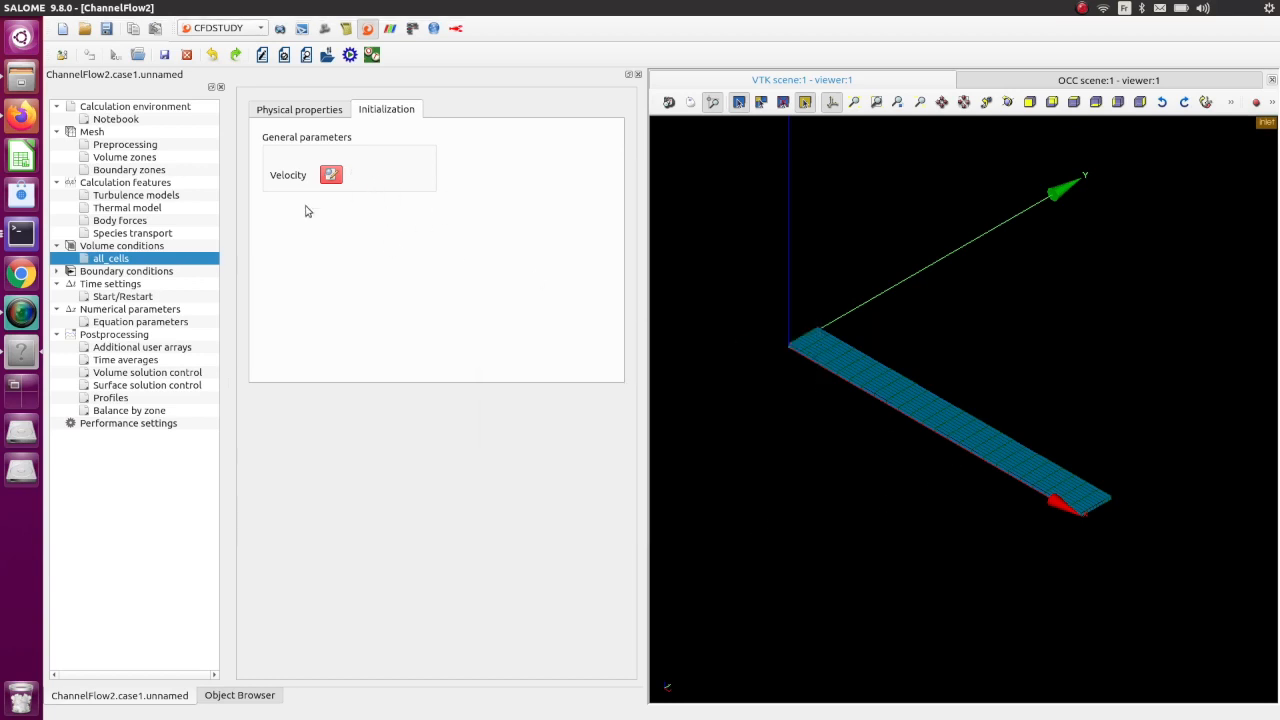
left_click(113, 246)
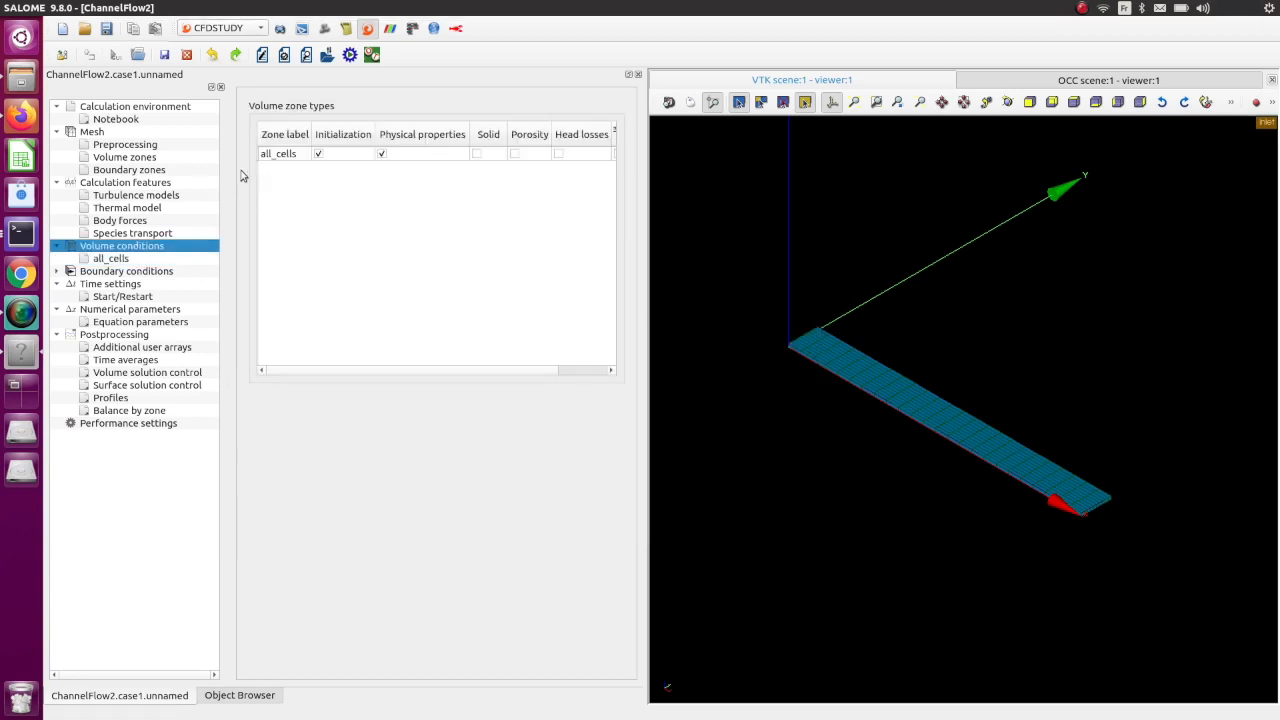
left_click(318, 154)
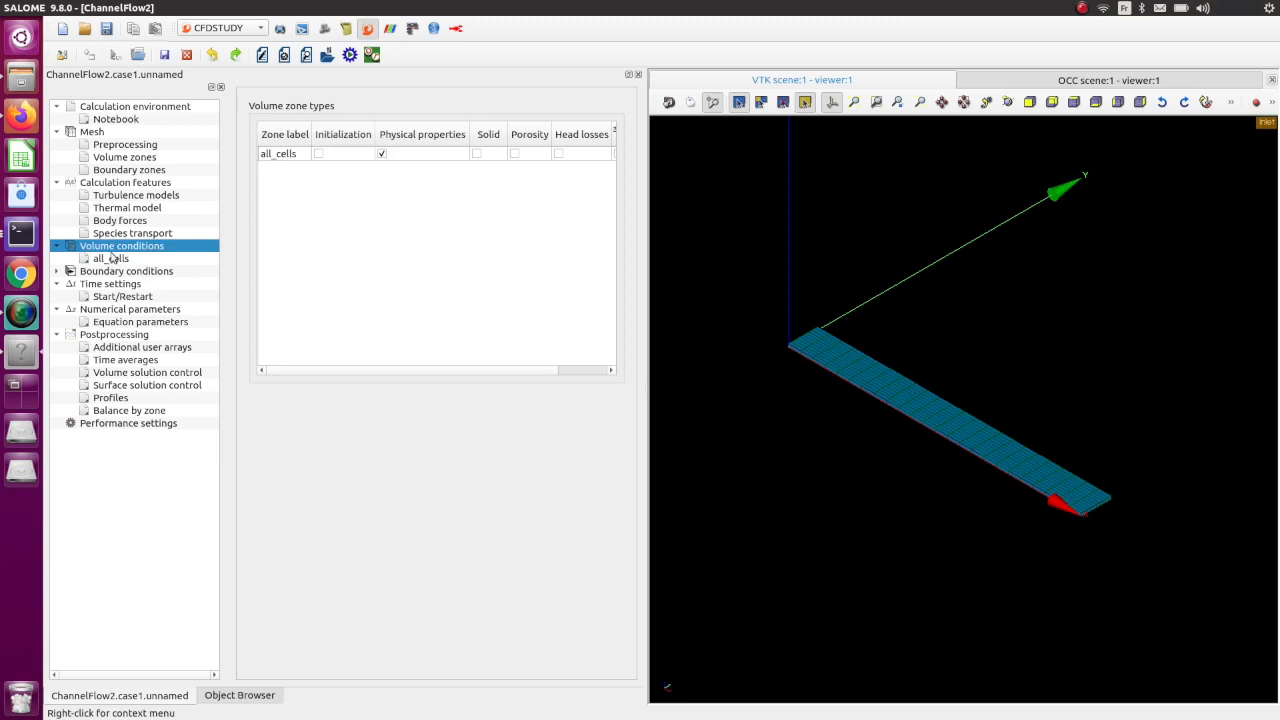
- In the boundary conditions, assign the nature Inlet to the inlet zone and Outlet to the outlet zone
left_click(57, 271)
left_click(127, 271)
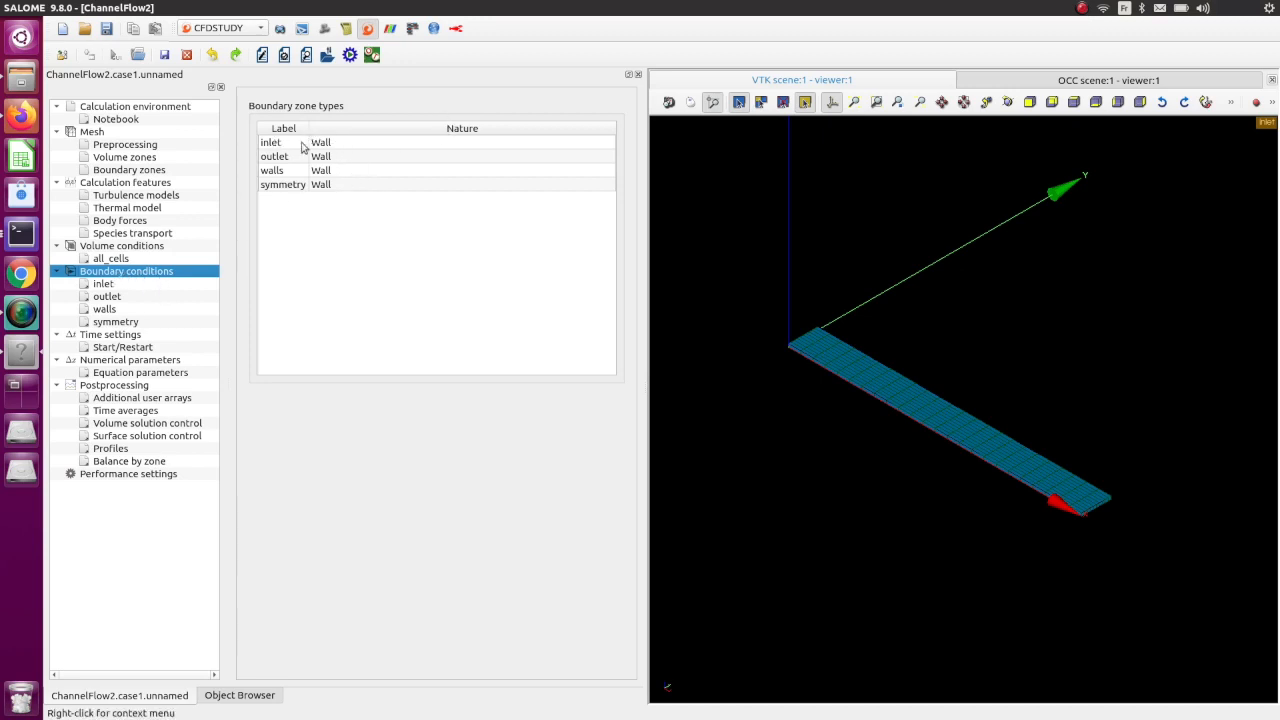
left_click(337, 150)
left_click(337, 150)
left_click(340, 145)
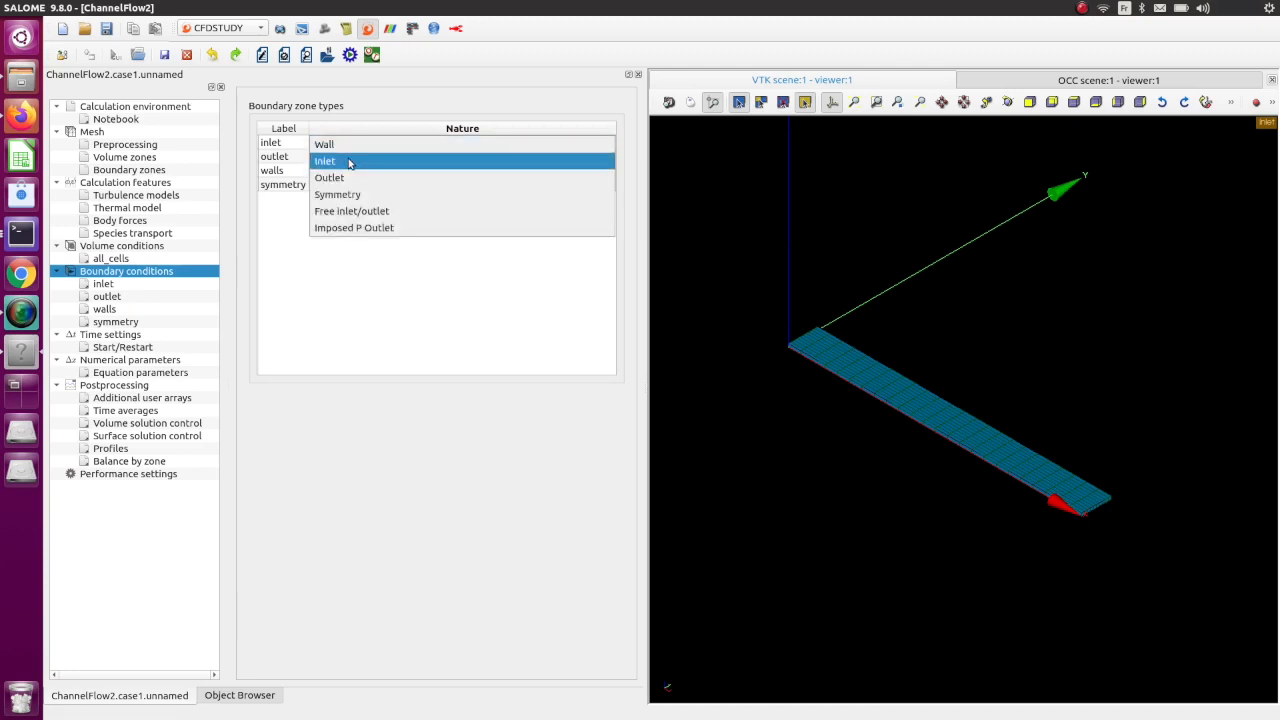
left_click(348, 163)
left_click(335, 158)
left_click(337, 158)
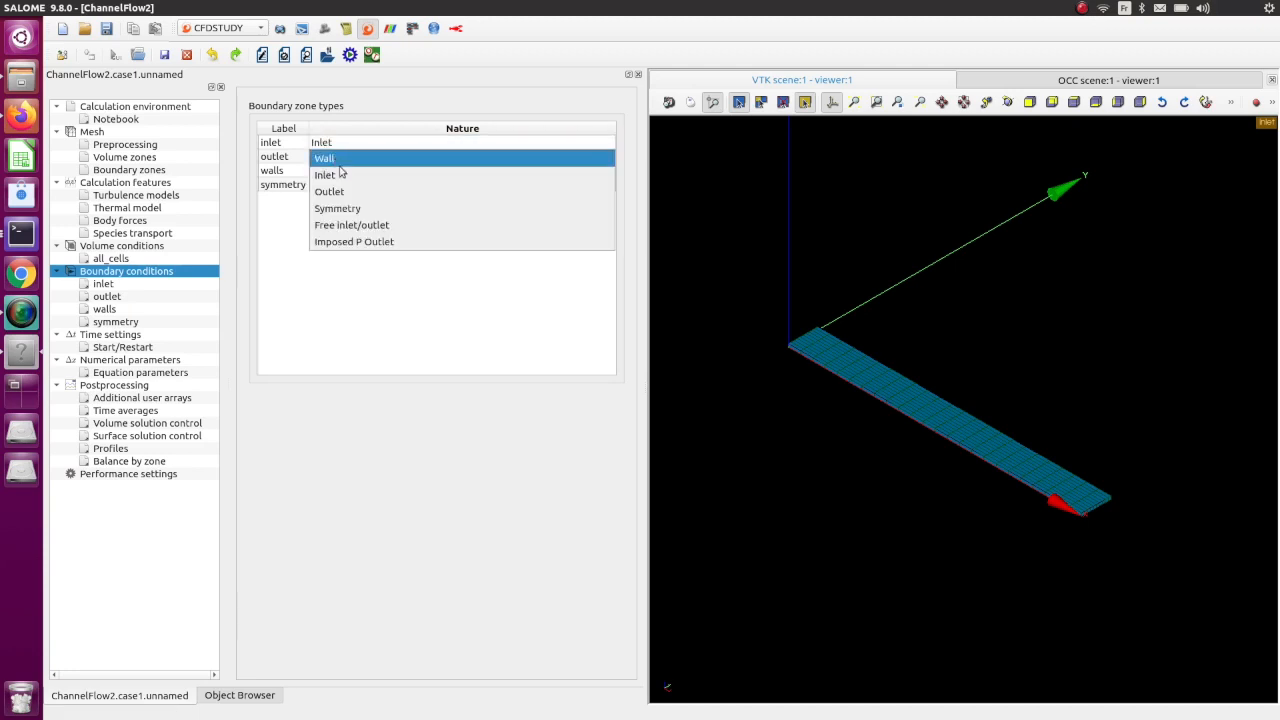
left_click(341, 190)
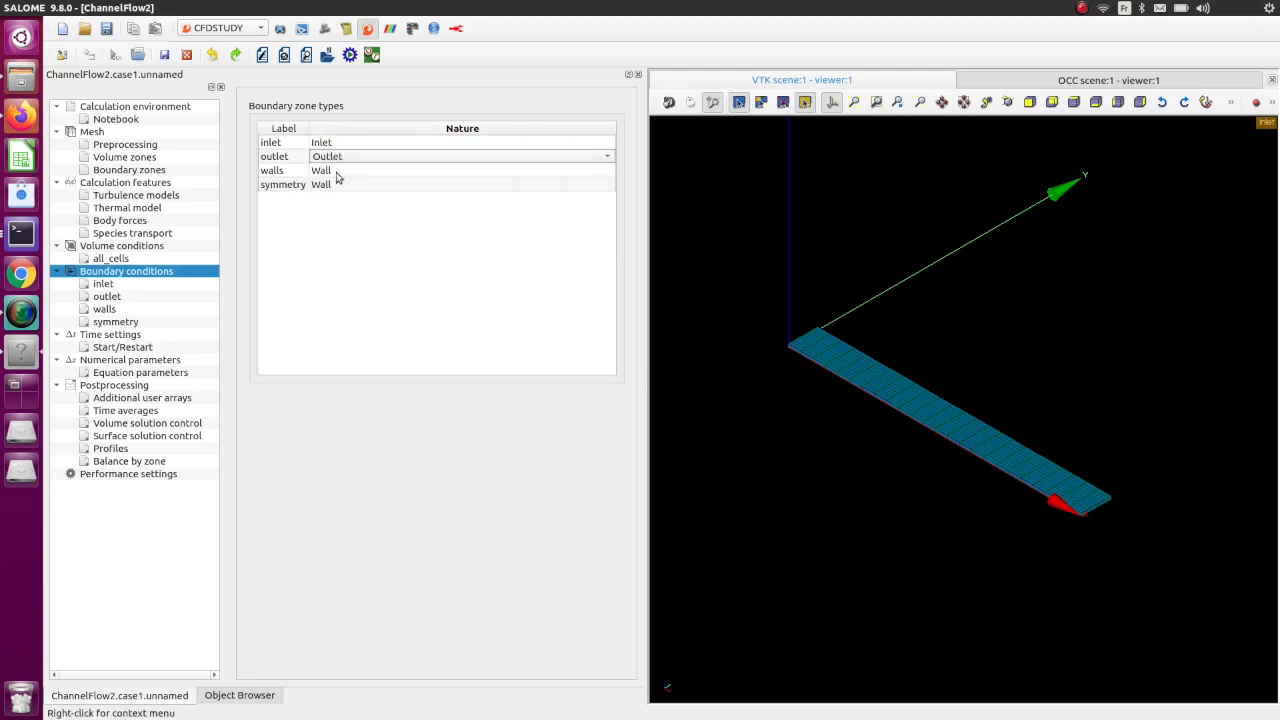
- Assign the nature Symmetry to the symmetry boundary zone
left_click(332, 187)
left_click(339, 187)
left_click(339, 187)
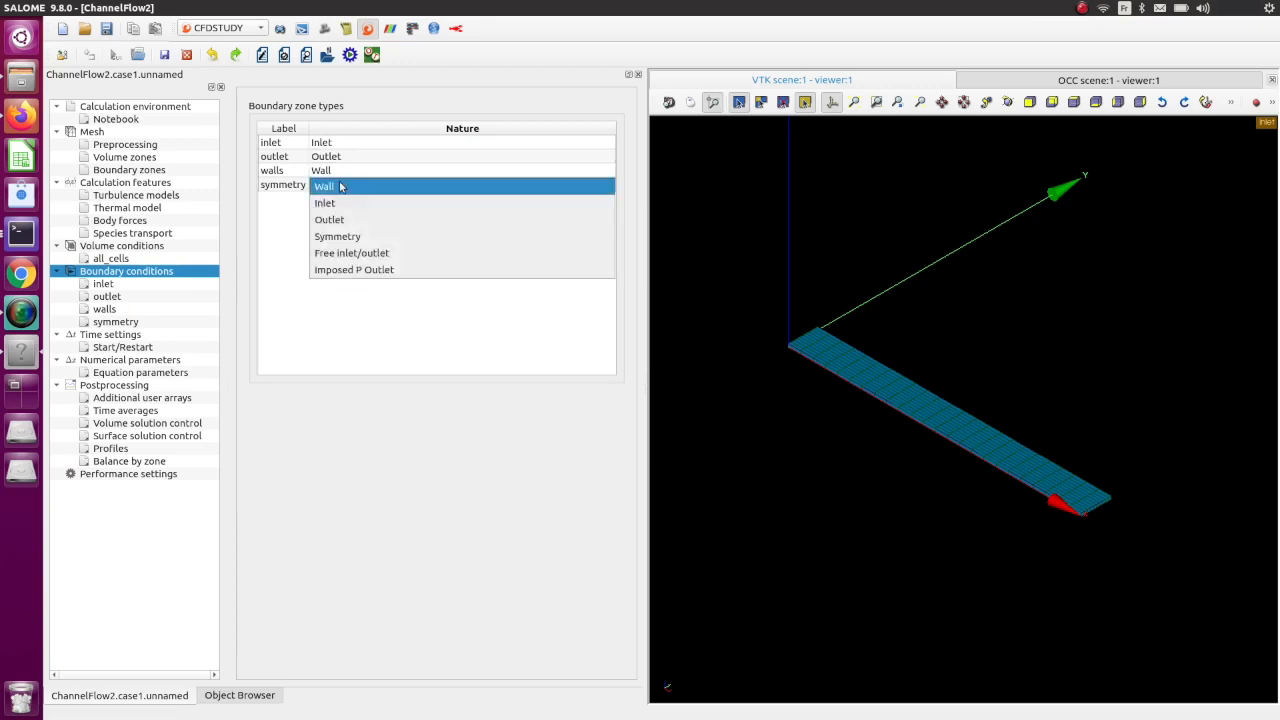
left_click(363, 237)
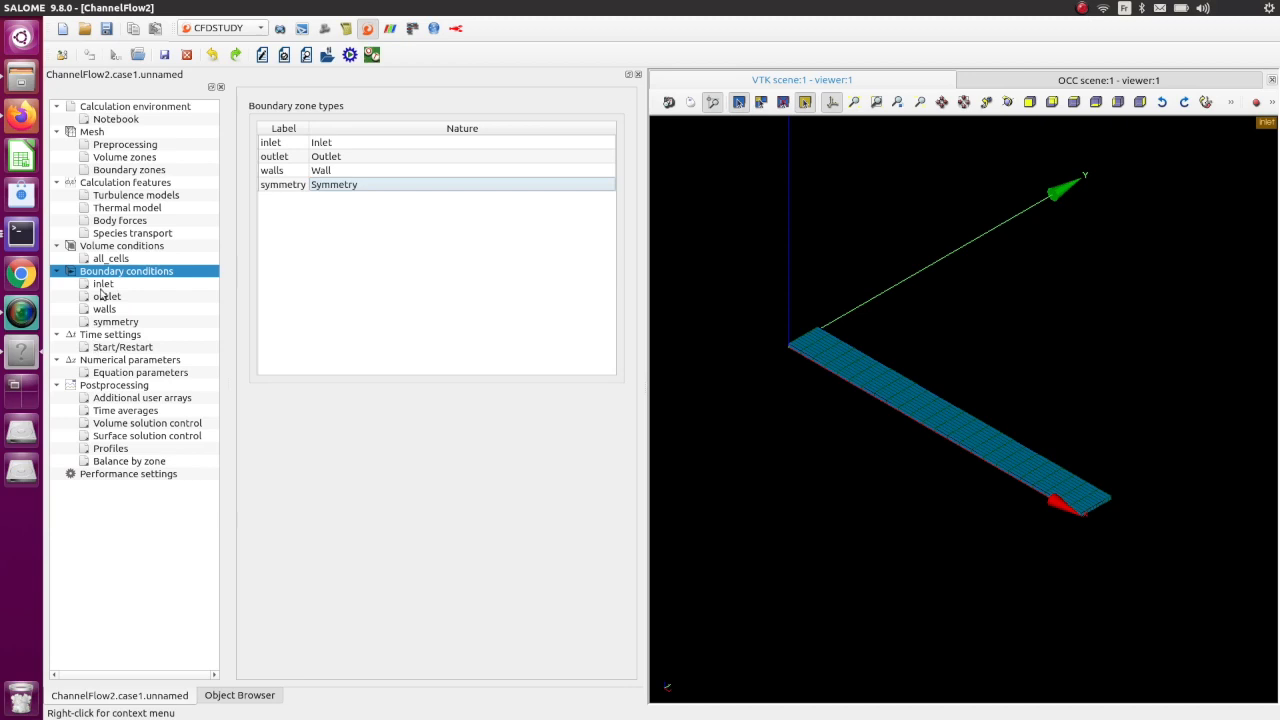
- Set the inlet zone's velocity norm to 0.66667 m/s and open the outlet zone's conditions
left_click(102, 285)
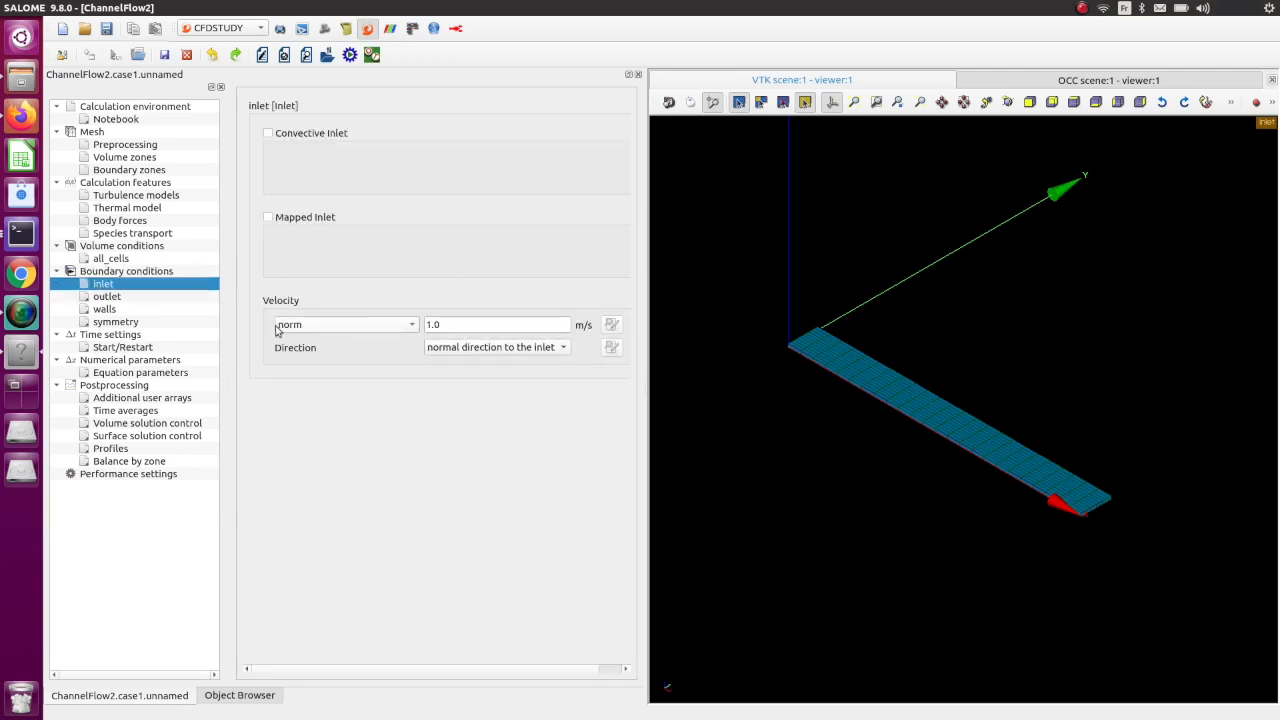
left_click_drag(473, 326, 366, 314)
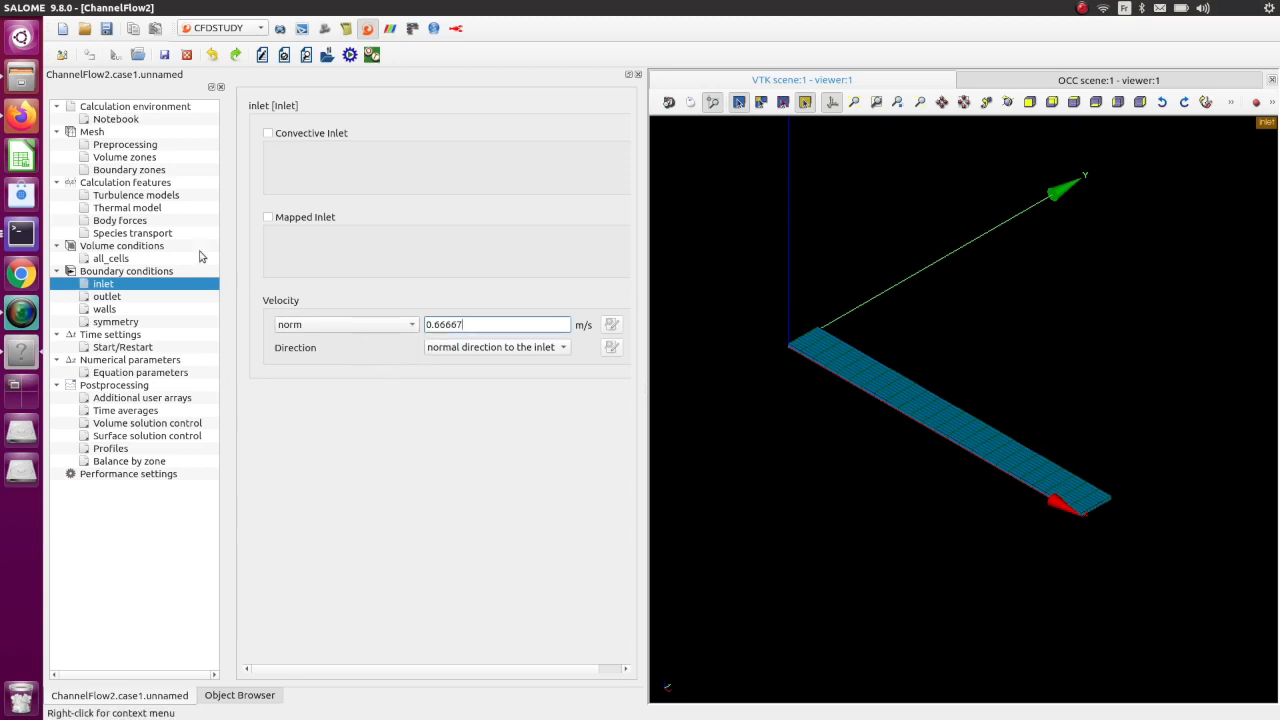
left_click(112, 298)
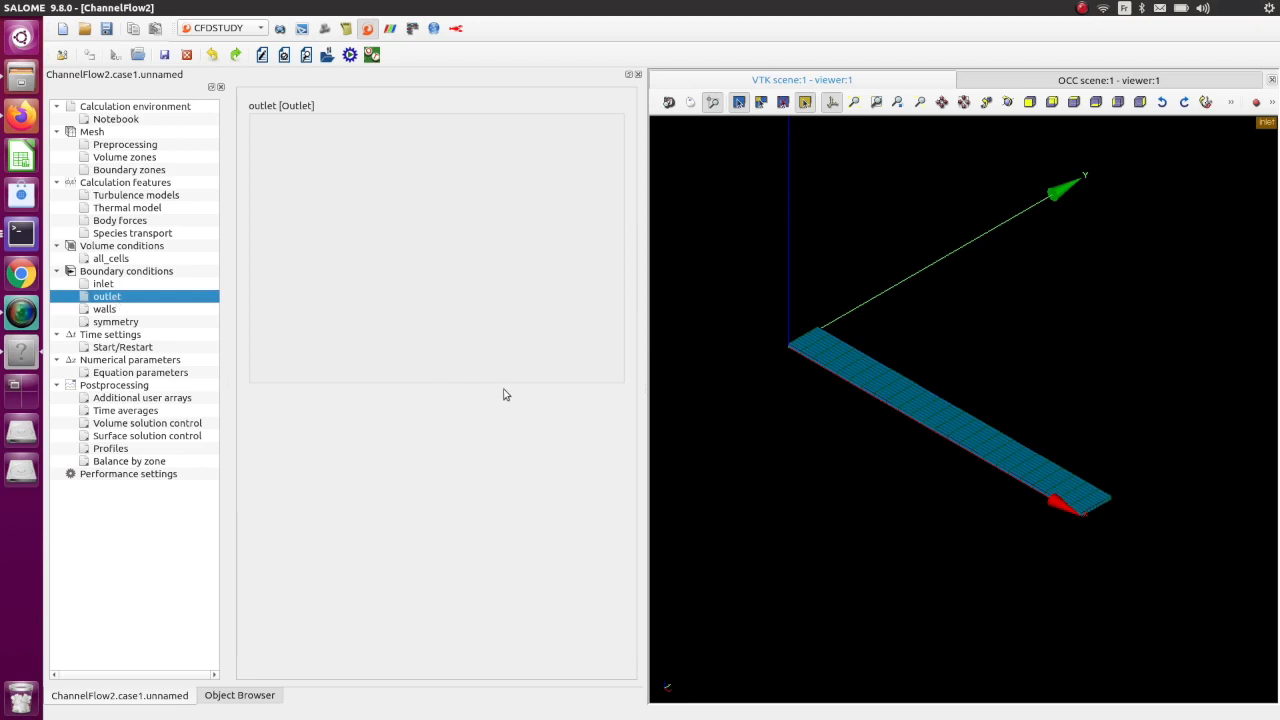
- Check the walls, symmetry and inlet boundary conditions, and save the study
left_click(105, 311)
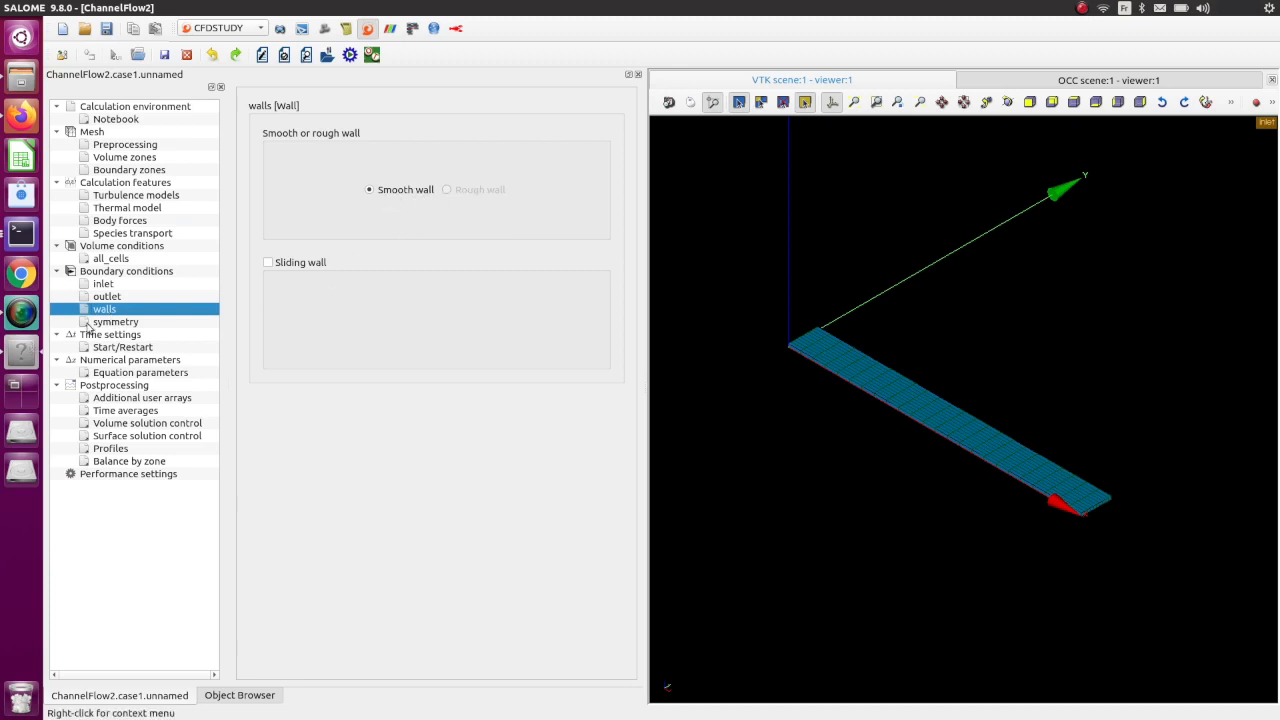
left_click(110, 325)
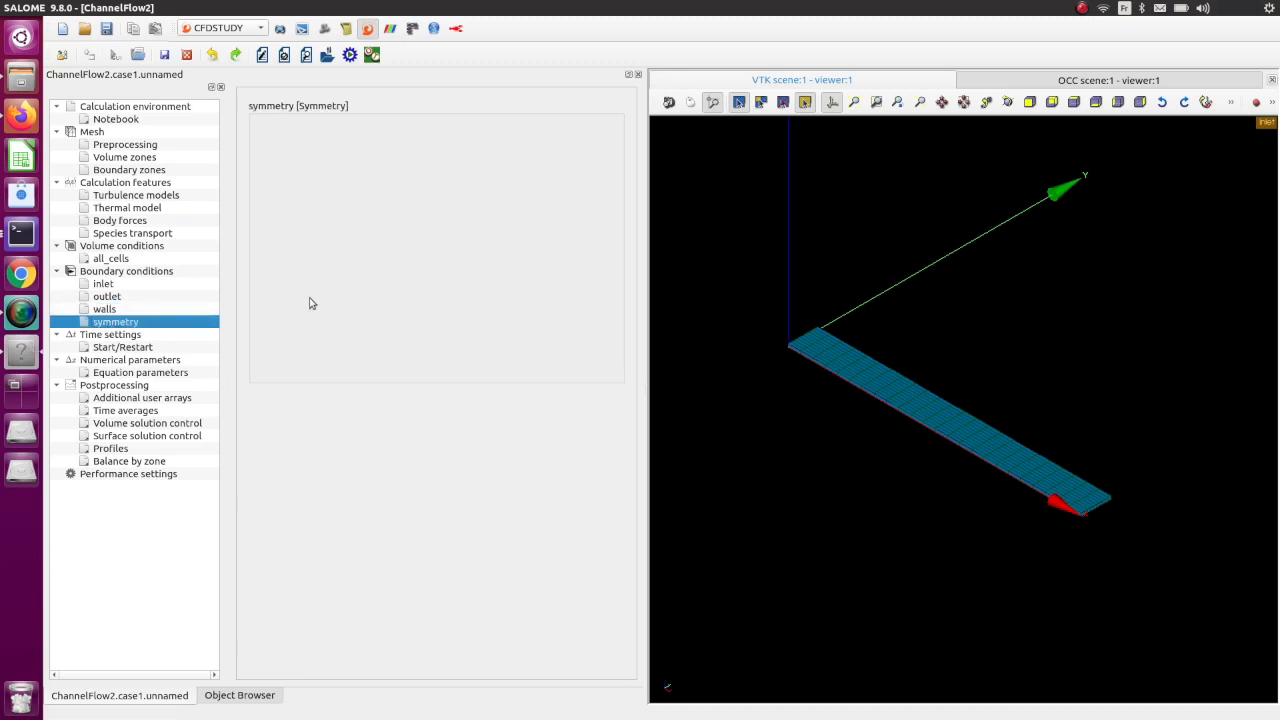
left_click(108, 31)
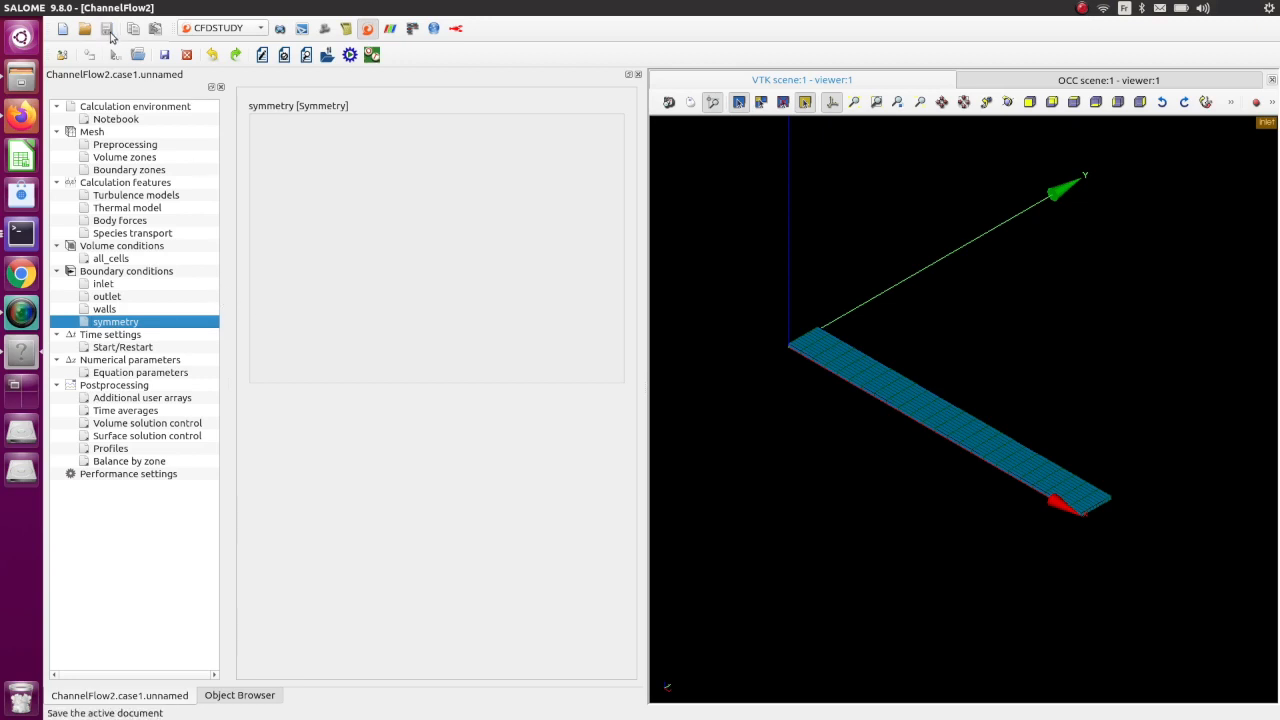
left_click(104, 286)
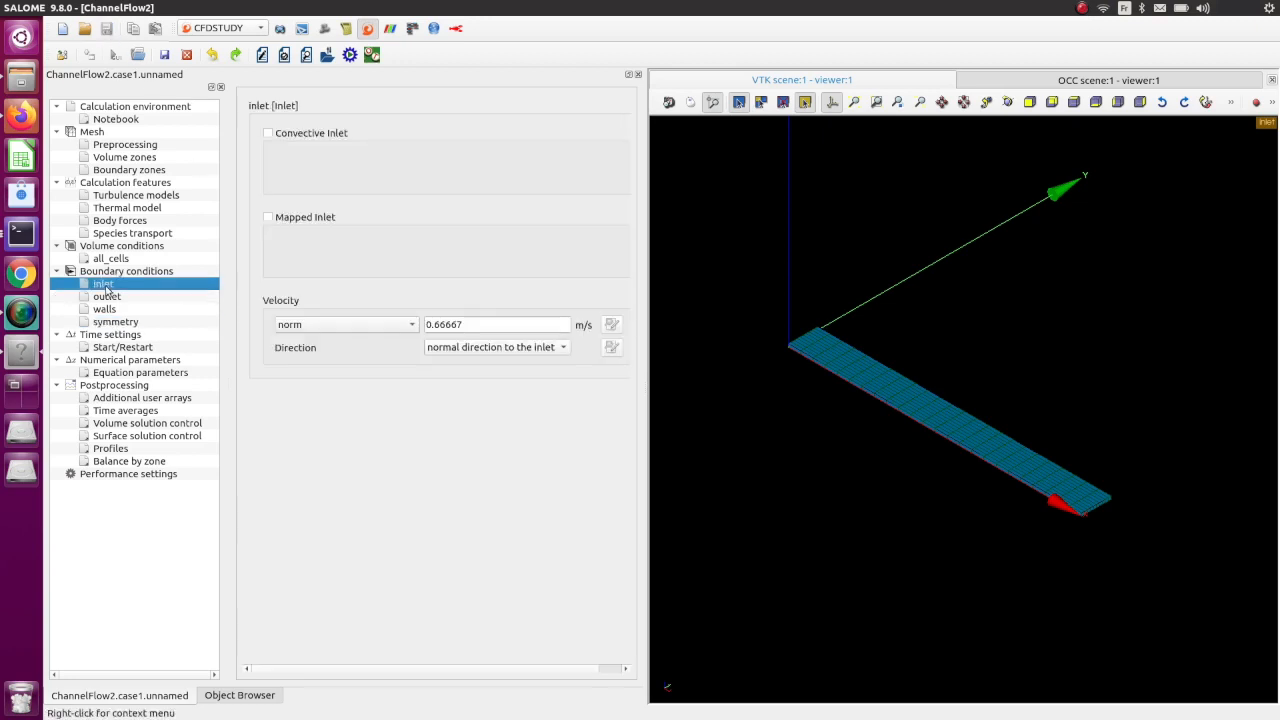
- In the time settings, choose the Constant time step option and SIMPLEC algorithm, and set the number of time steps to 500
left_click(110, 335)
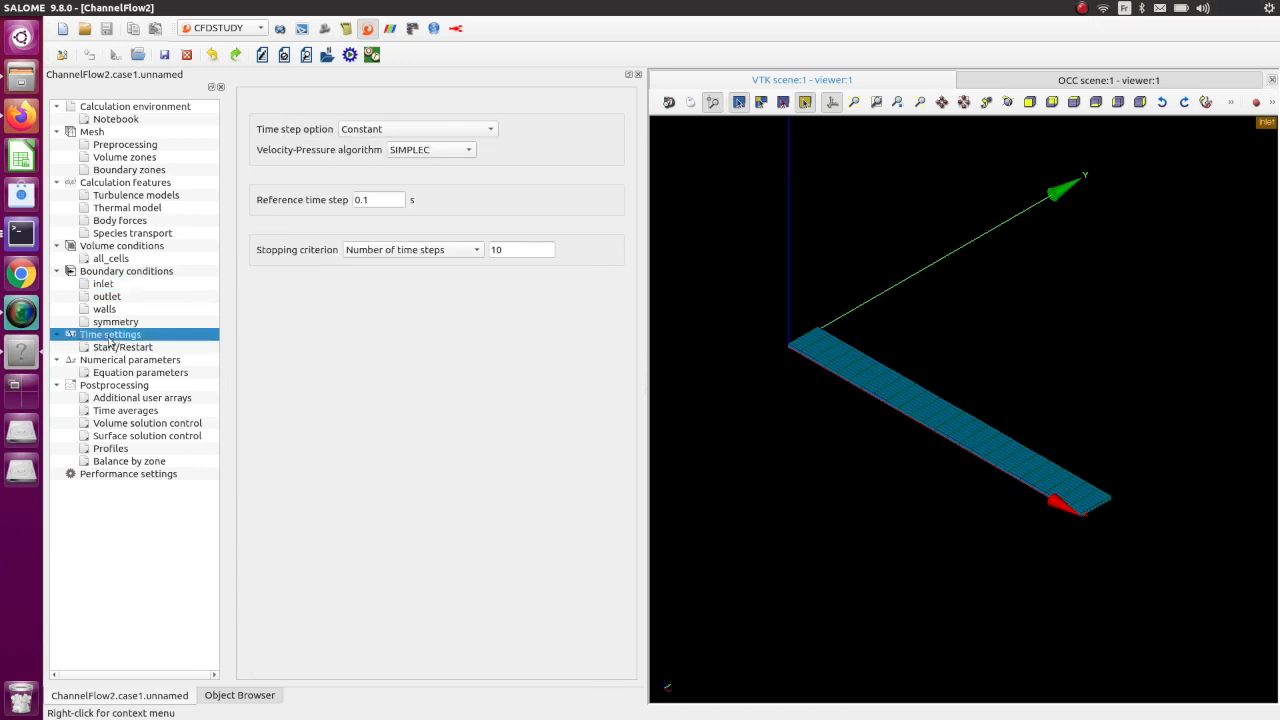
left_click(424, 134)
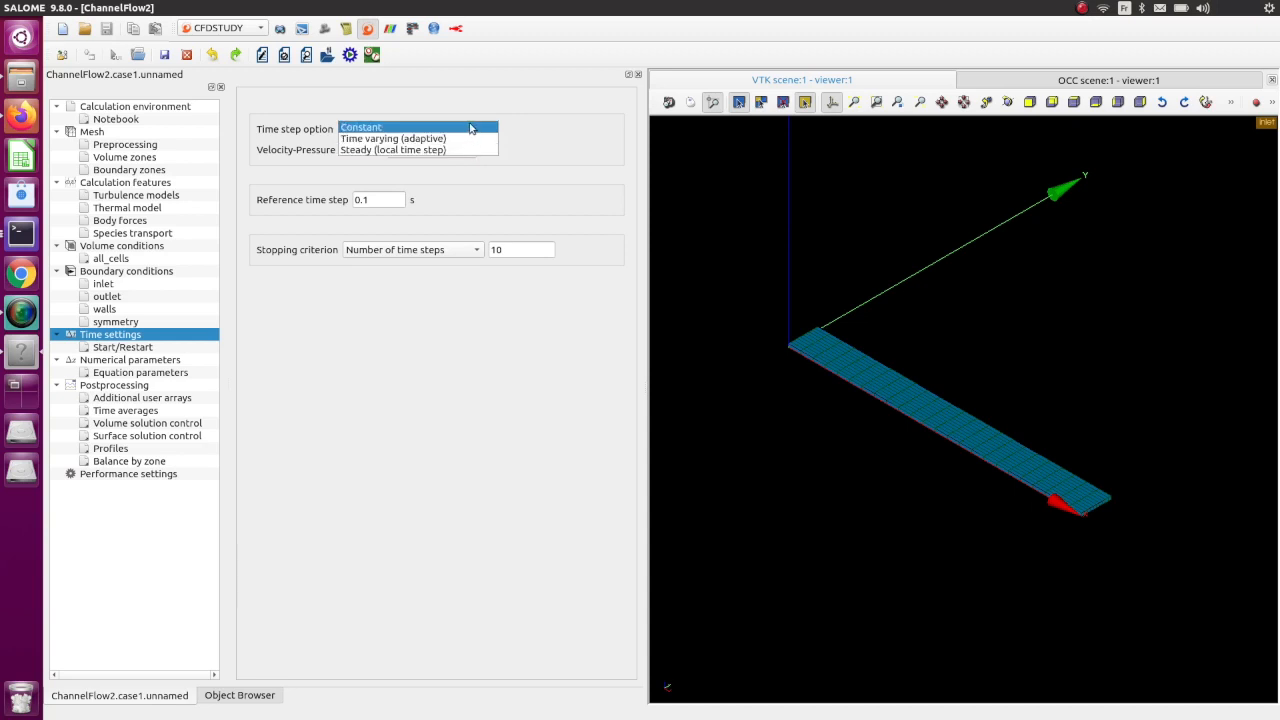
left_click(470, 127)
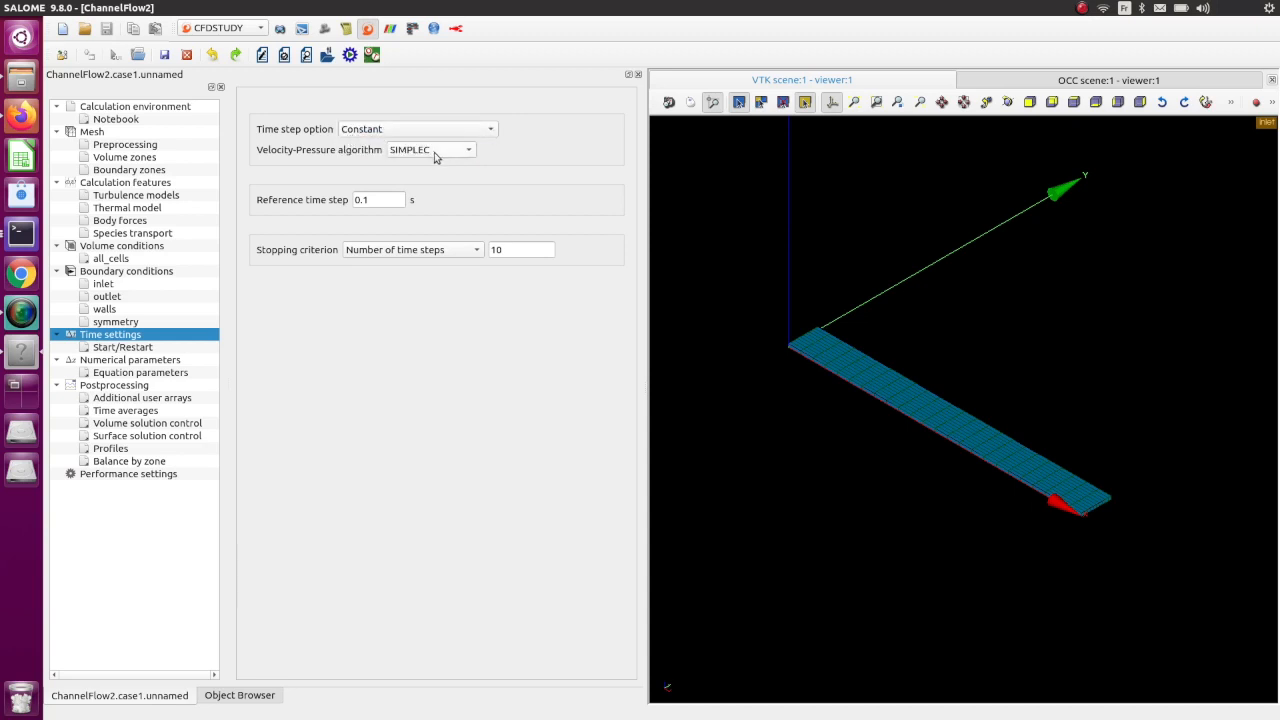
left_click(455, 154)
left_click(461, 152)
left_click(522, 250)
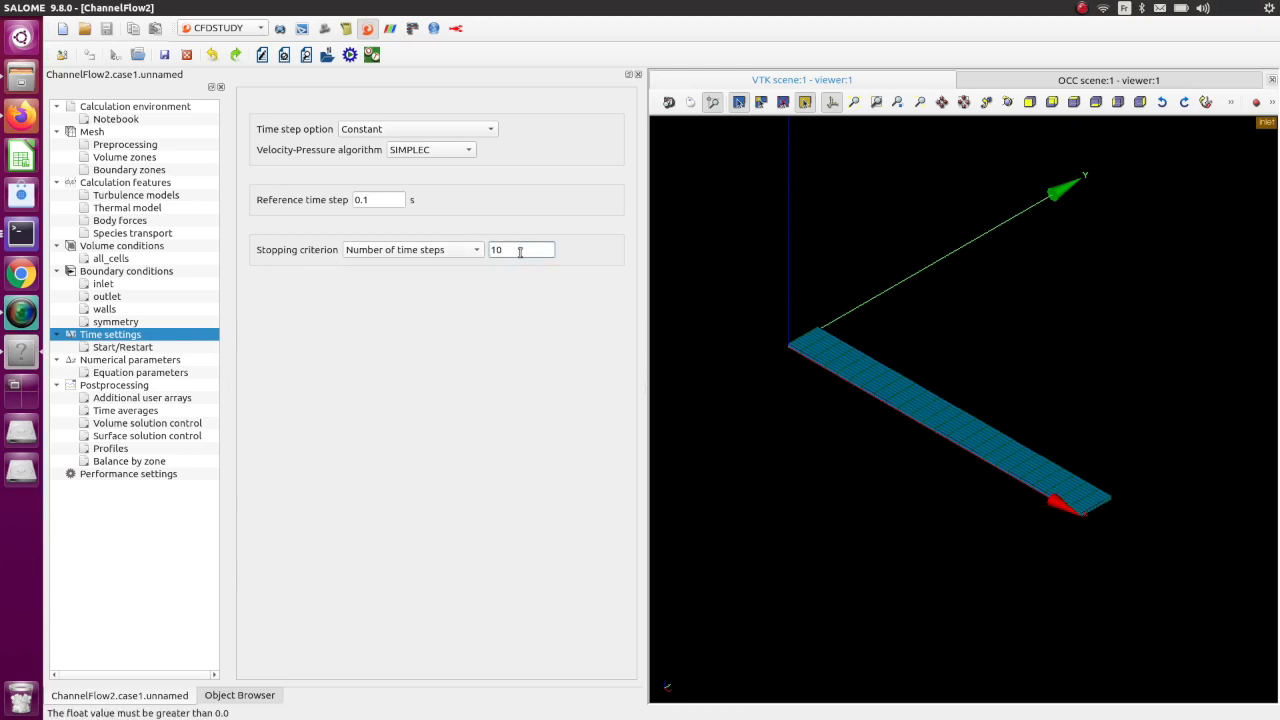
left_click_drag(527, 251, 476, 249)
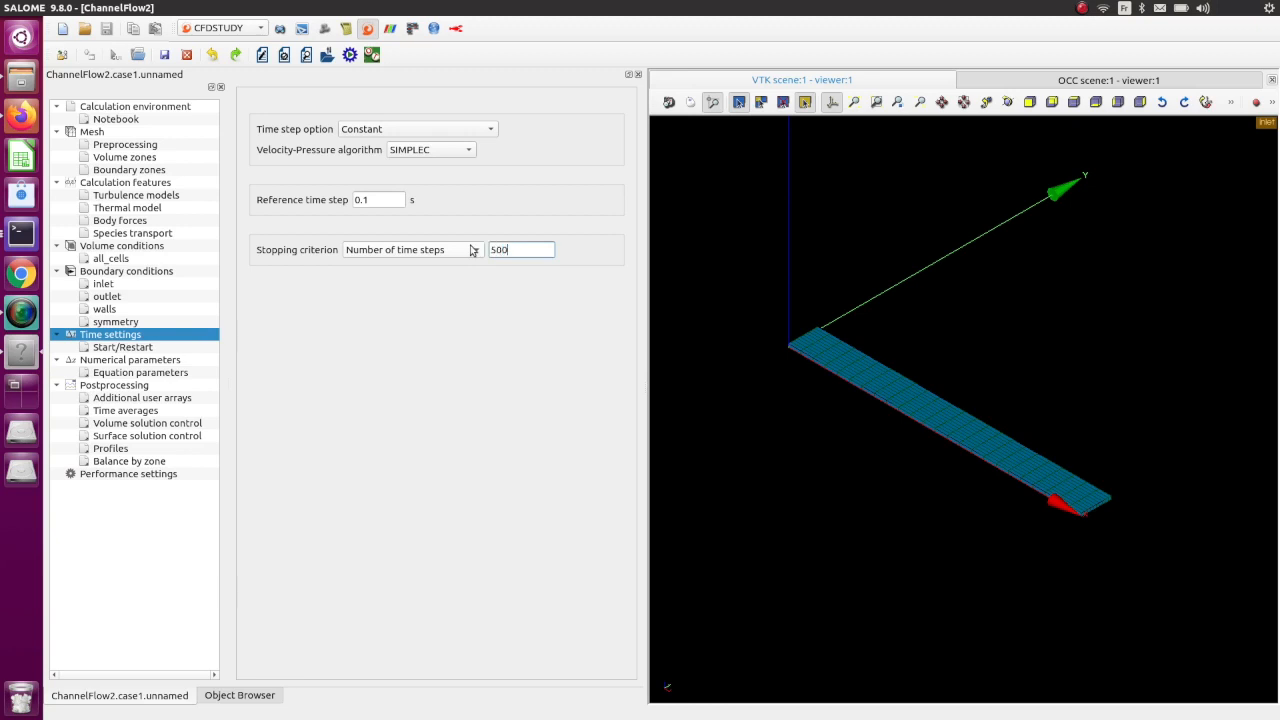
type("500")
left_click(573, 342)
- Review the restart and numerical parameters, and check the solver choices available for velocity in the equation parameters
left_click(123, 348)
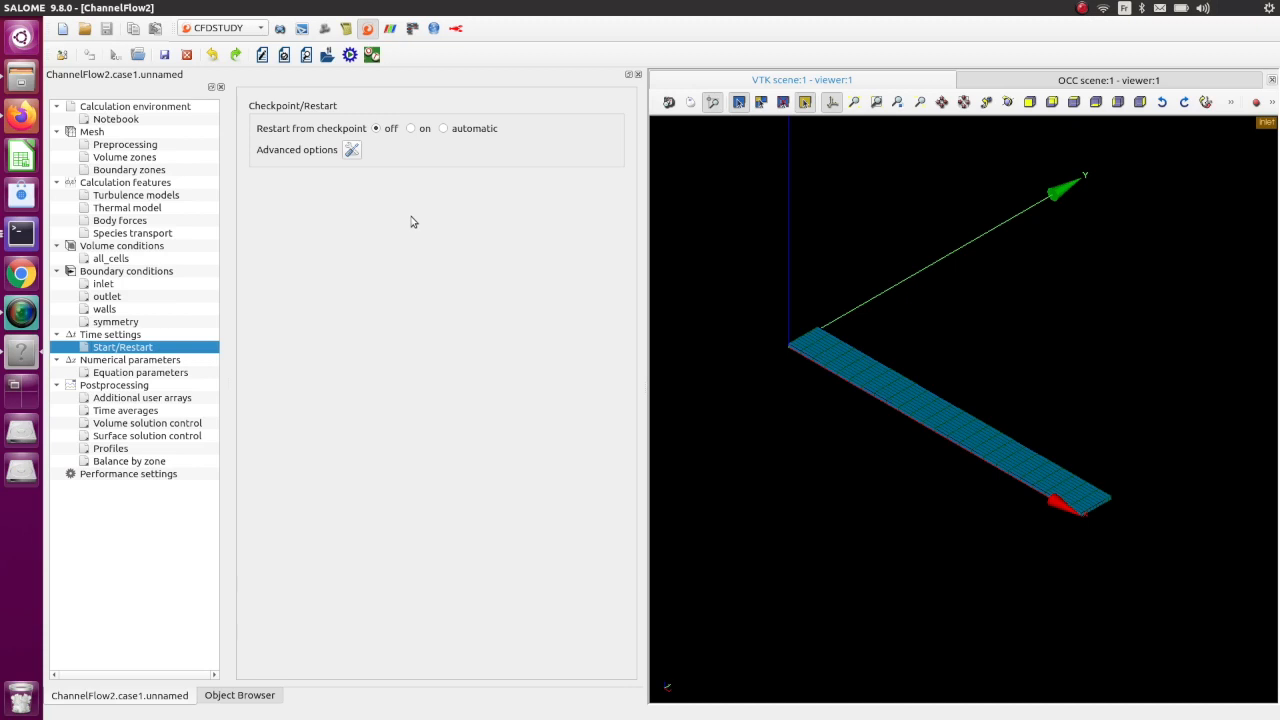
left_click(152, 362)
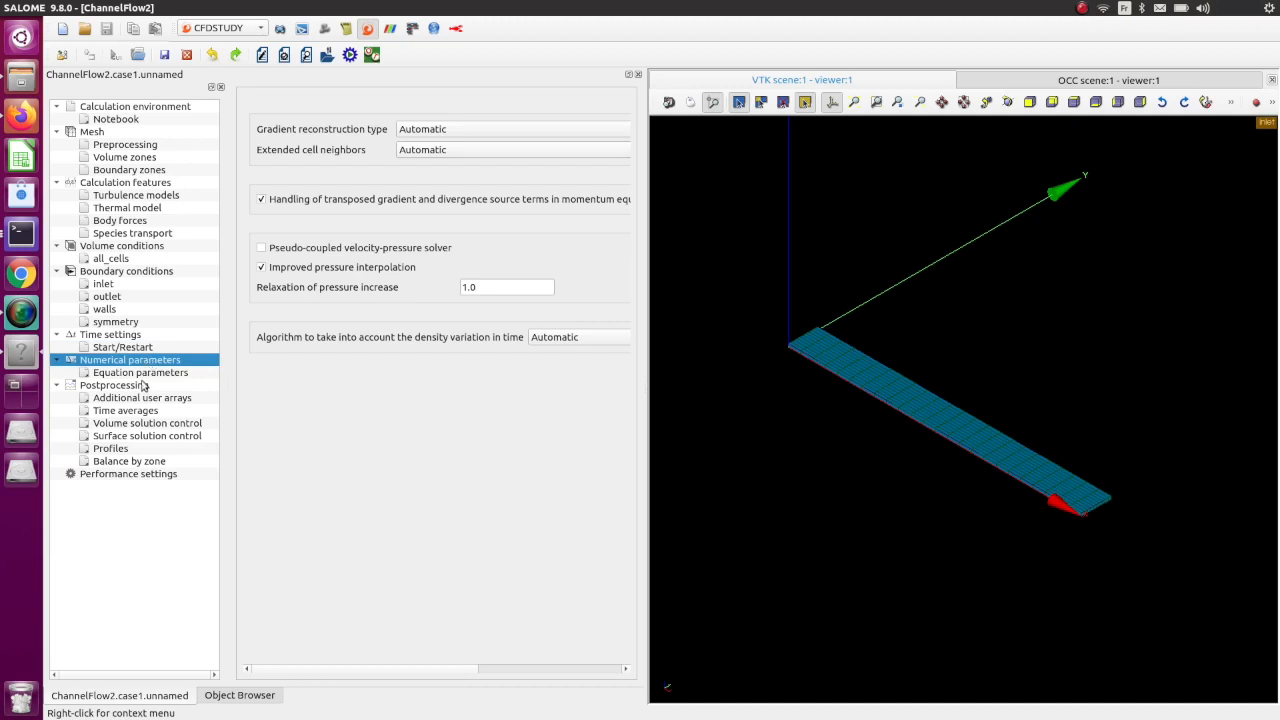
left_click(145, 374)
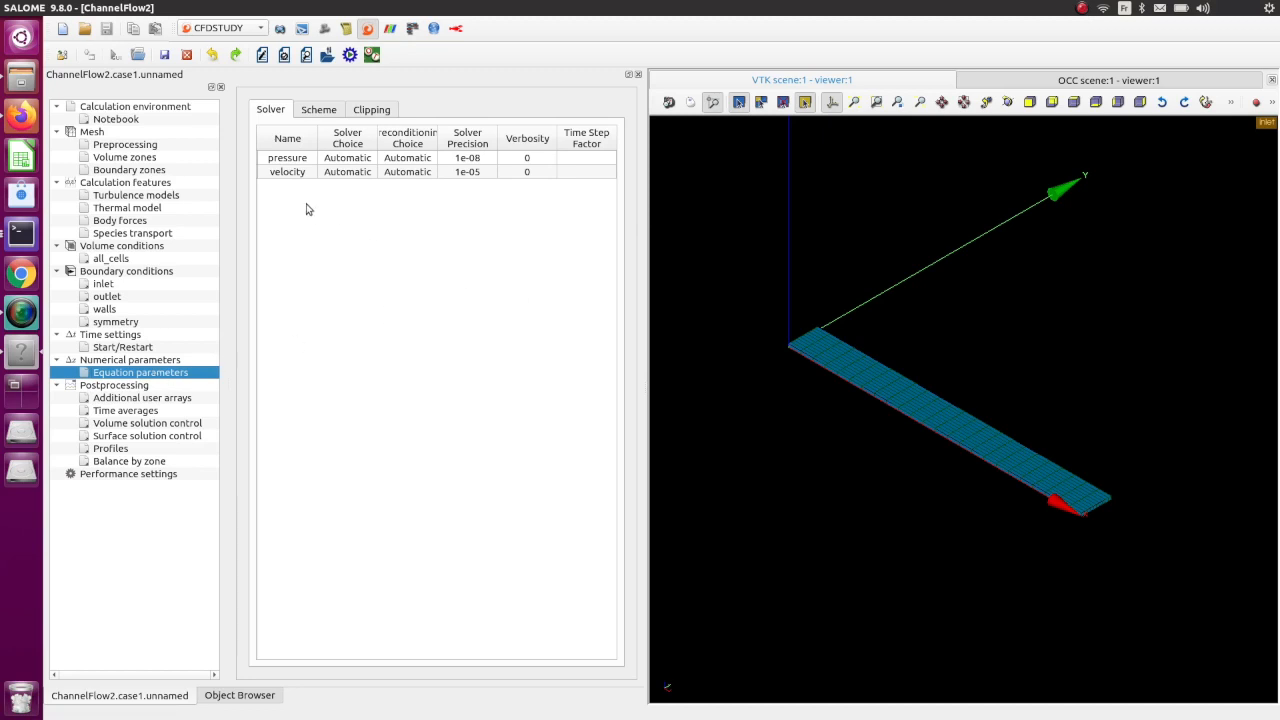
double_click(349, 177)
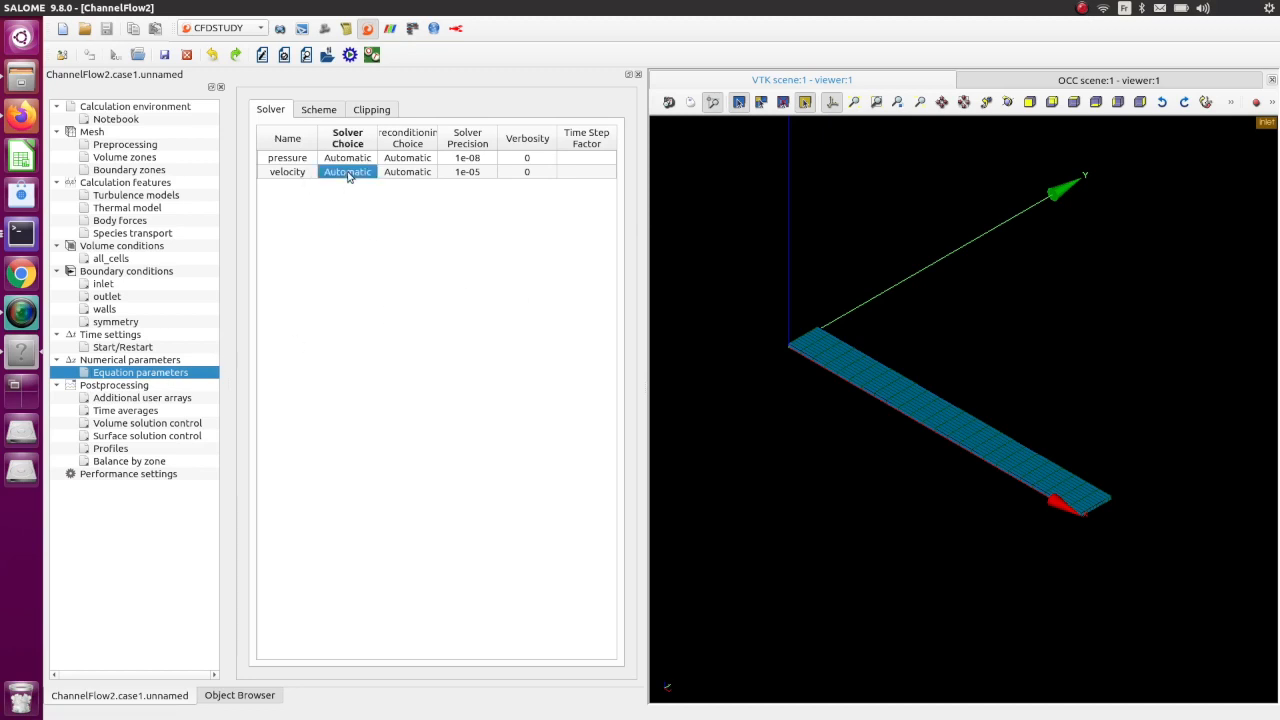
left_click(361, 178)
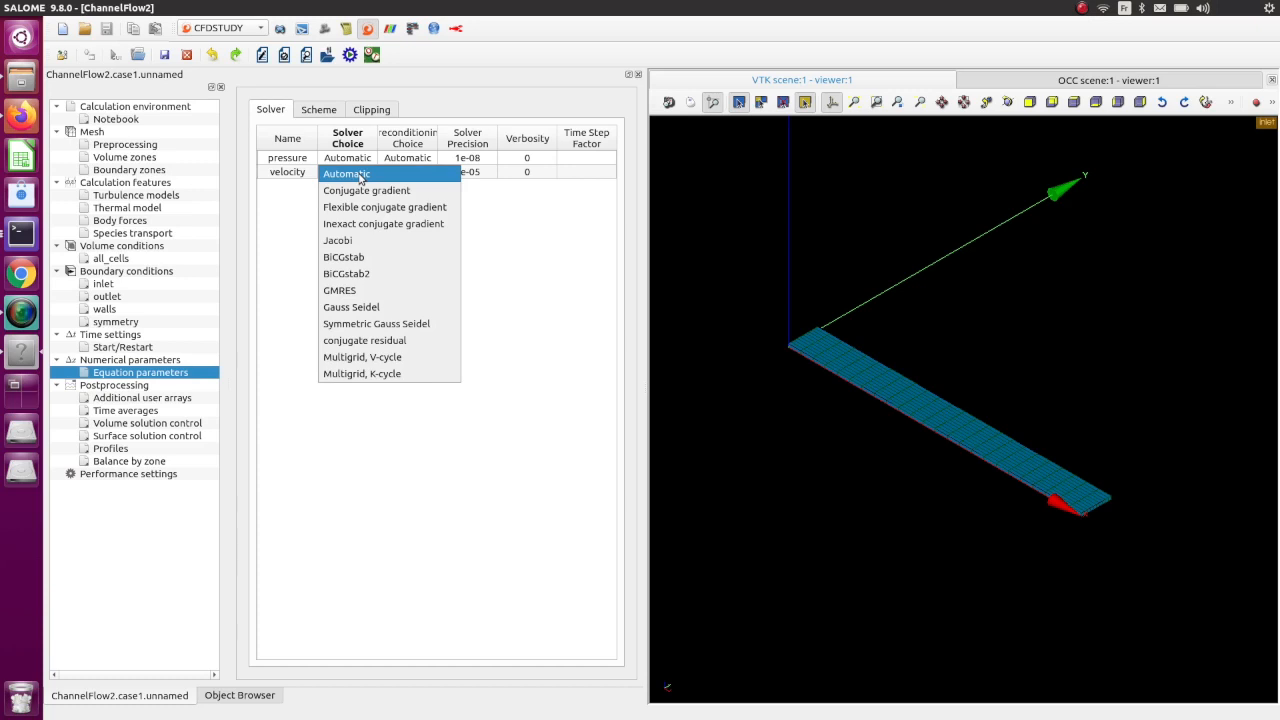
left_click(361, 176)
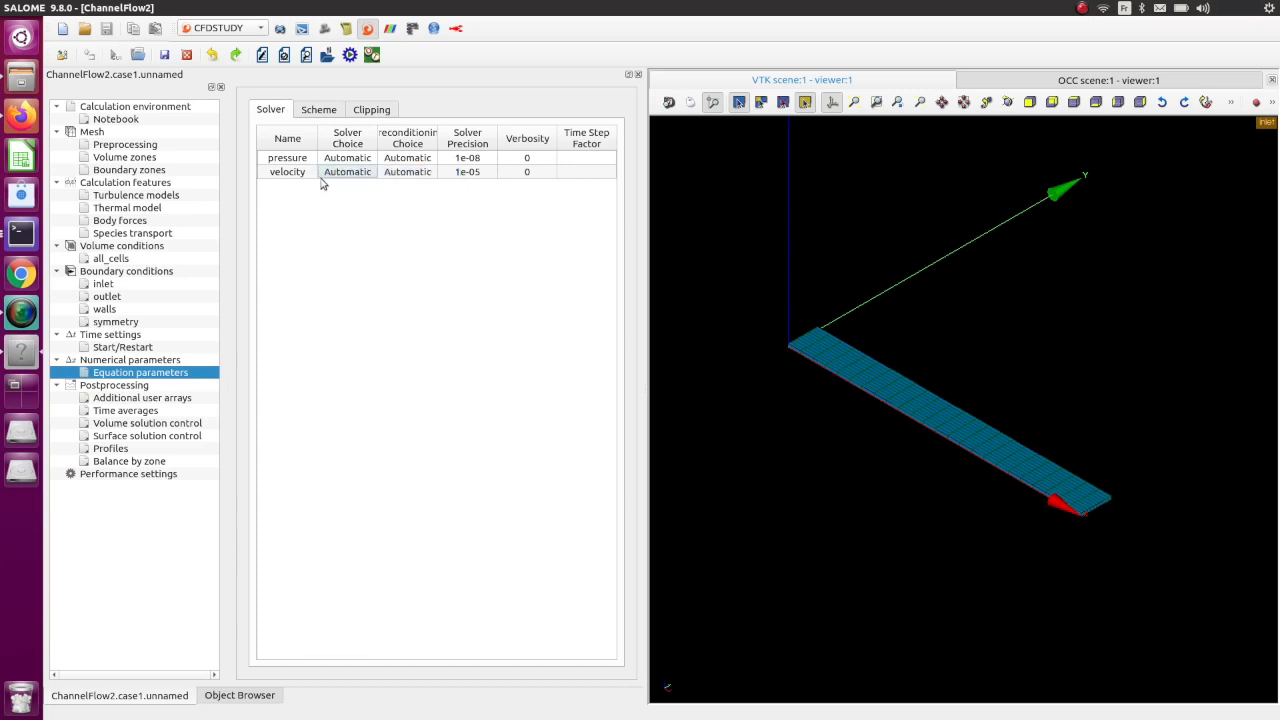
- Examine the velocity scheme options and the clipping settings in the equation parameters, and return to the solver settings
left_click(320, 112)
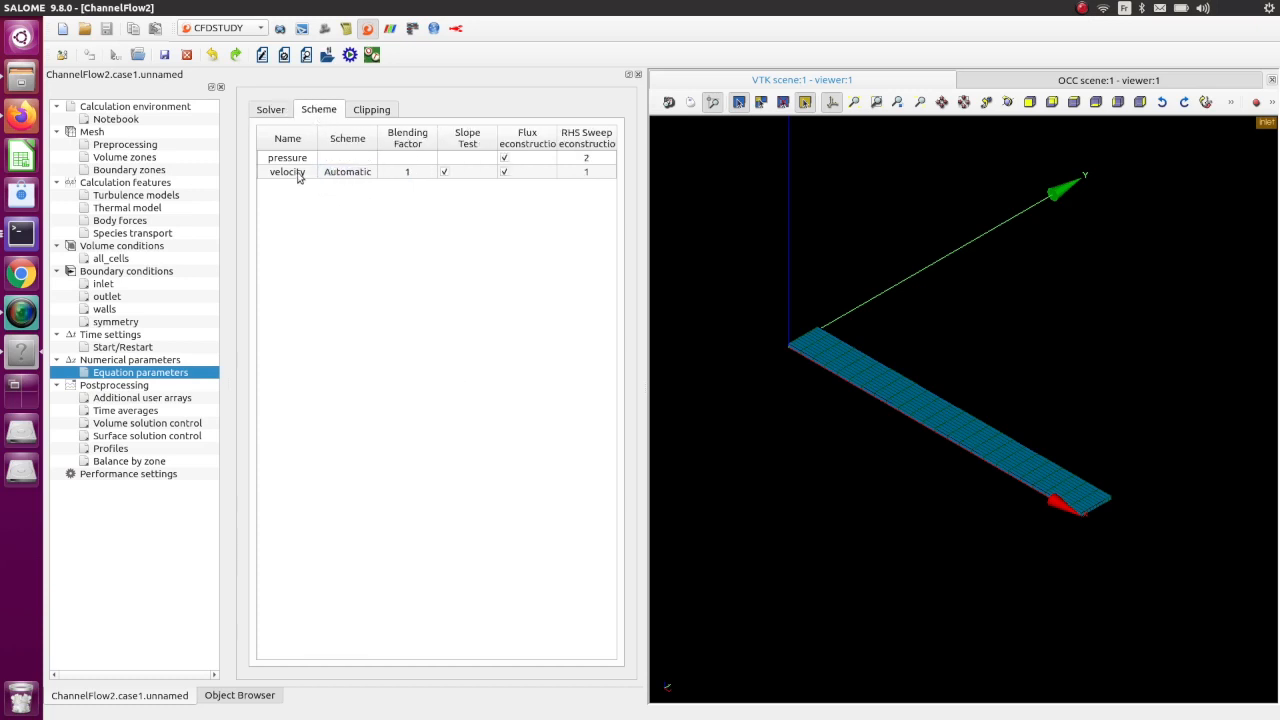
double_click(346, 174)
left_click(372, 171)
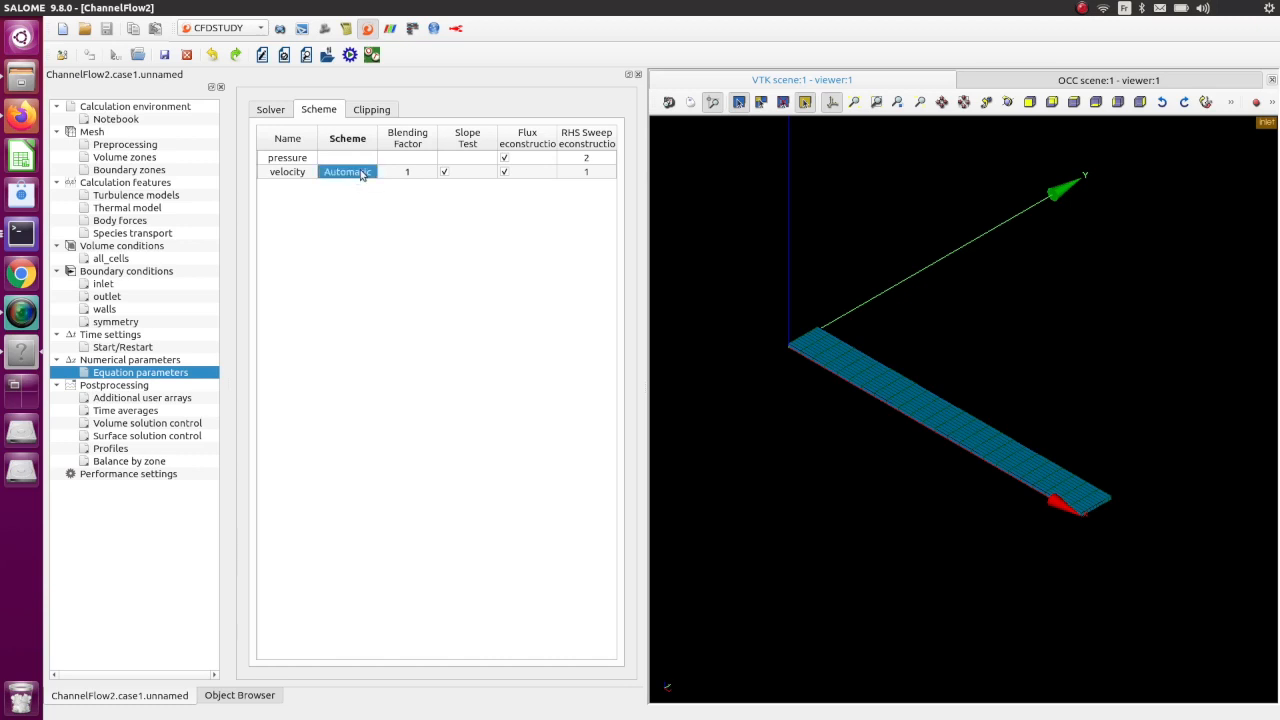
double_click(366, 175)
left_click(370, 176)
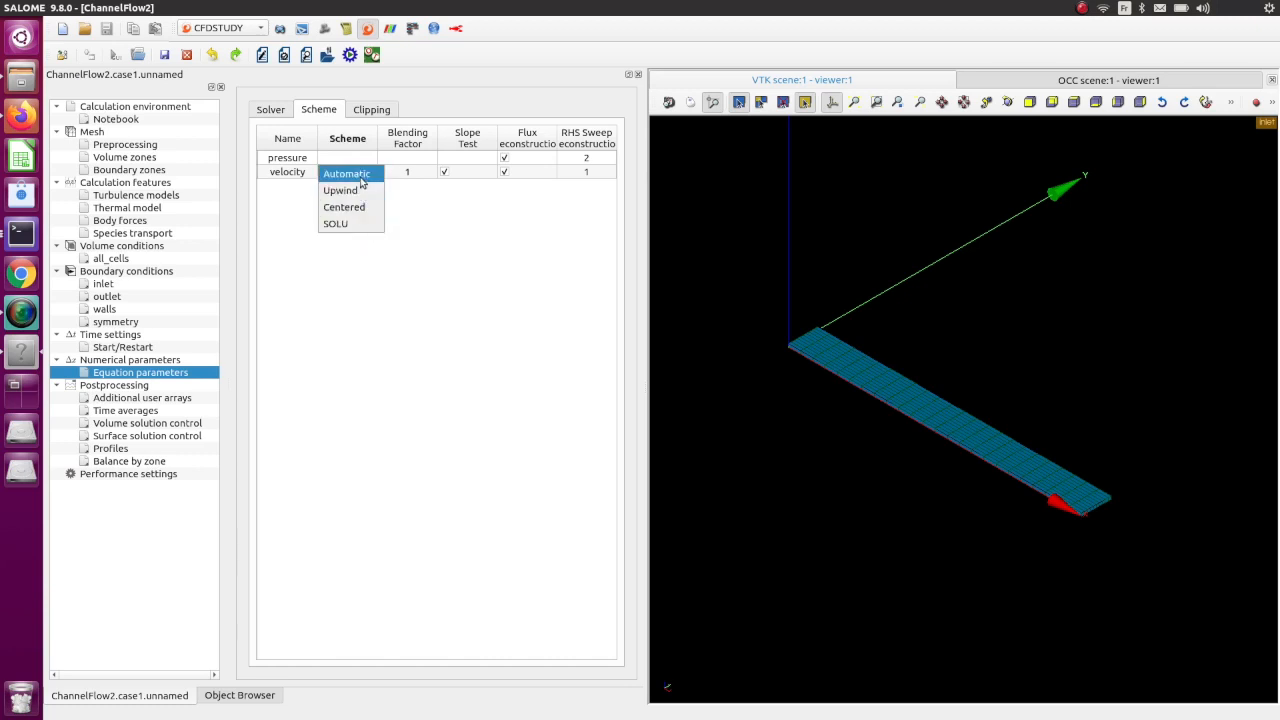
left_click(362, 176)
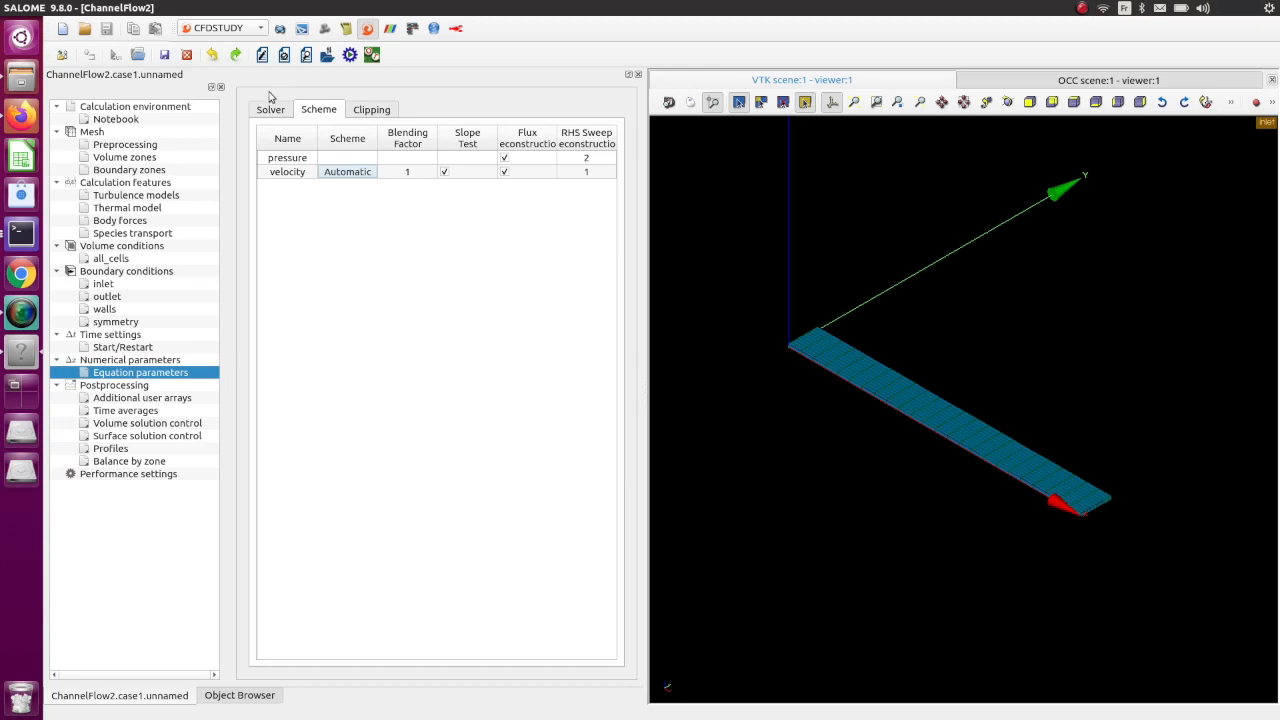
left_click(384, 110)
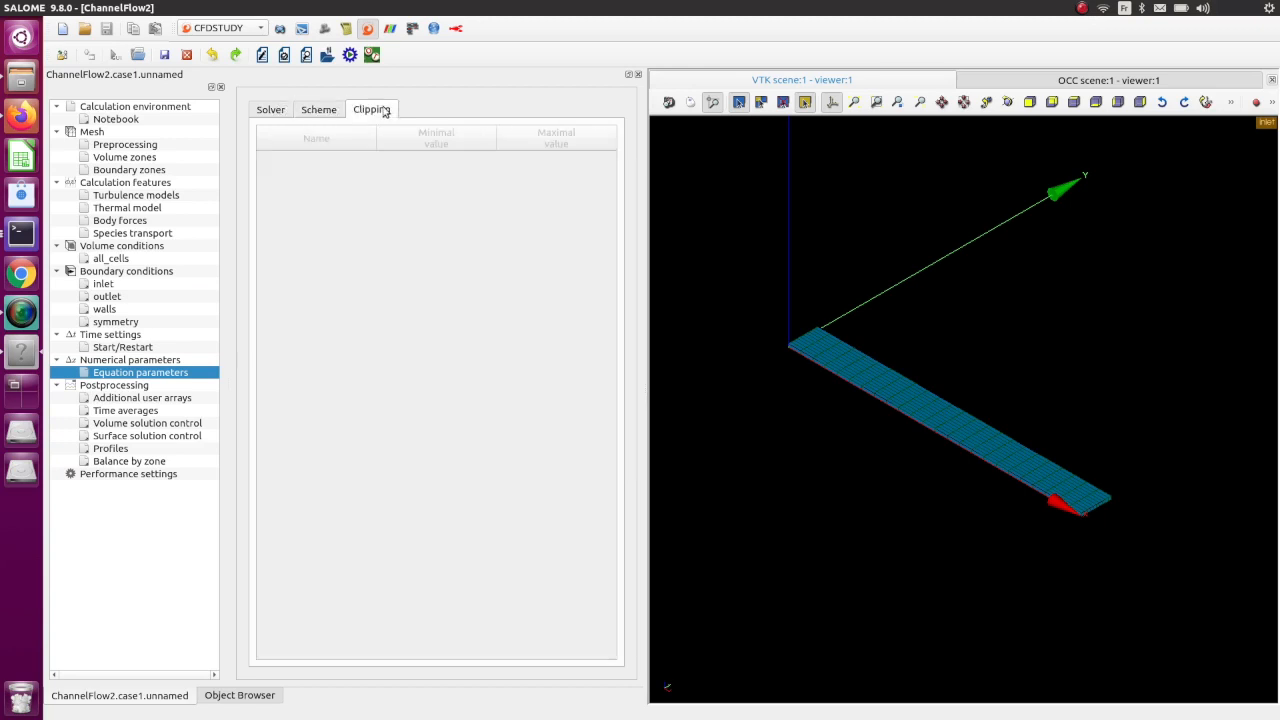
left_click(285, 109)
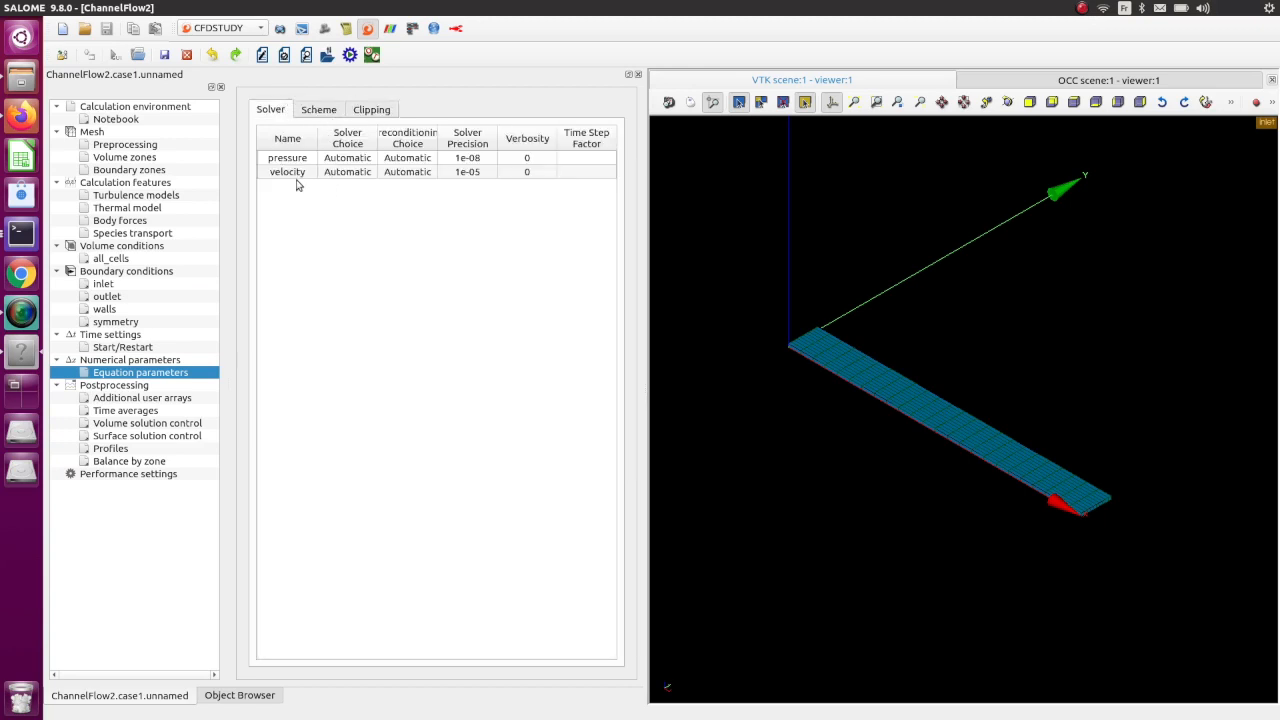
- In the postprocessing output control, set the log frequency to output every 'n' time steps
left_click(113, 386)
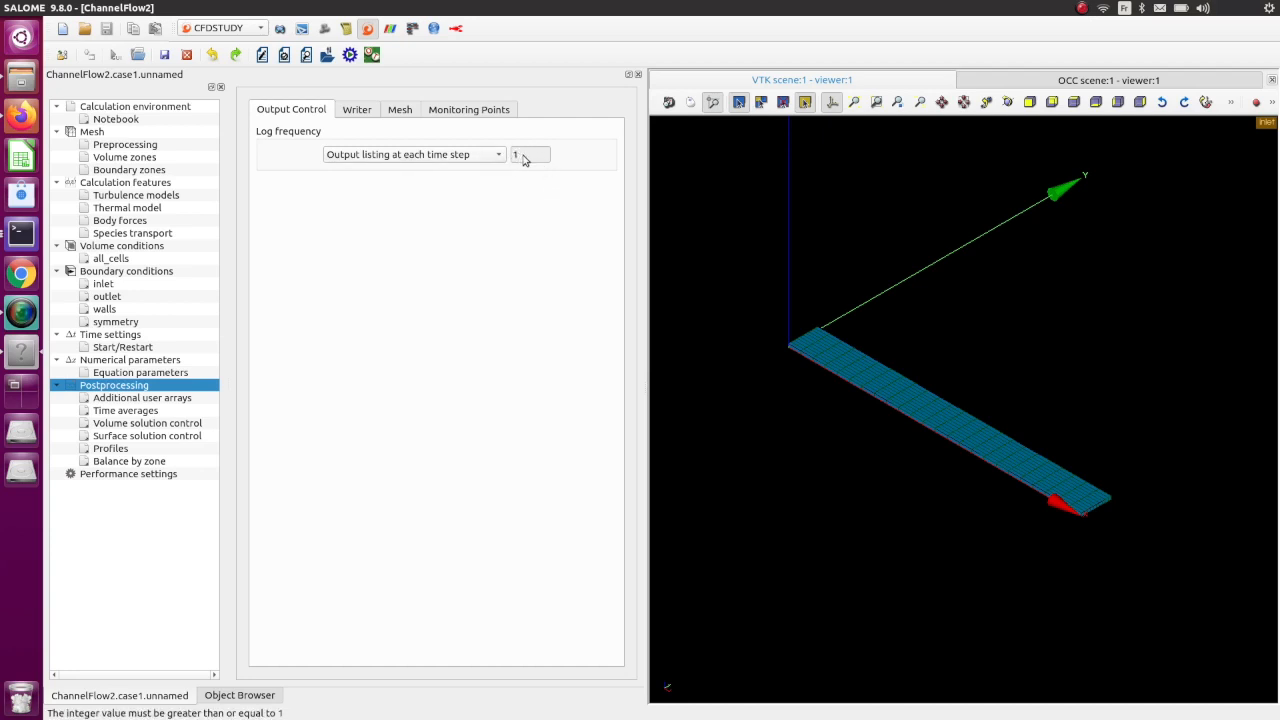
left_click(429, 153)
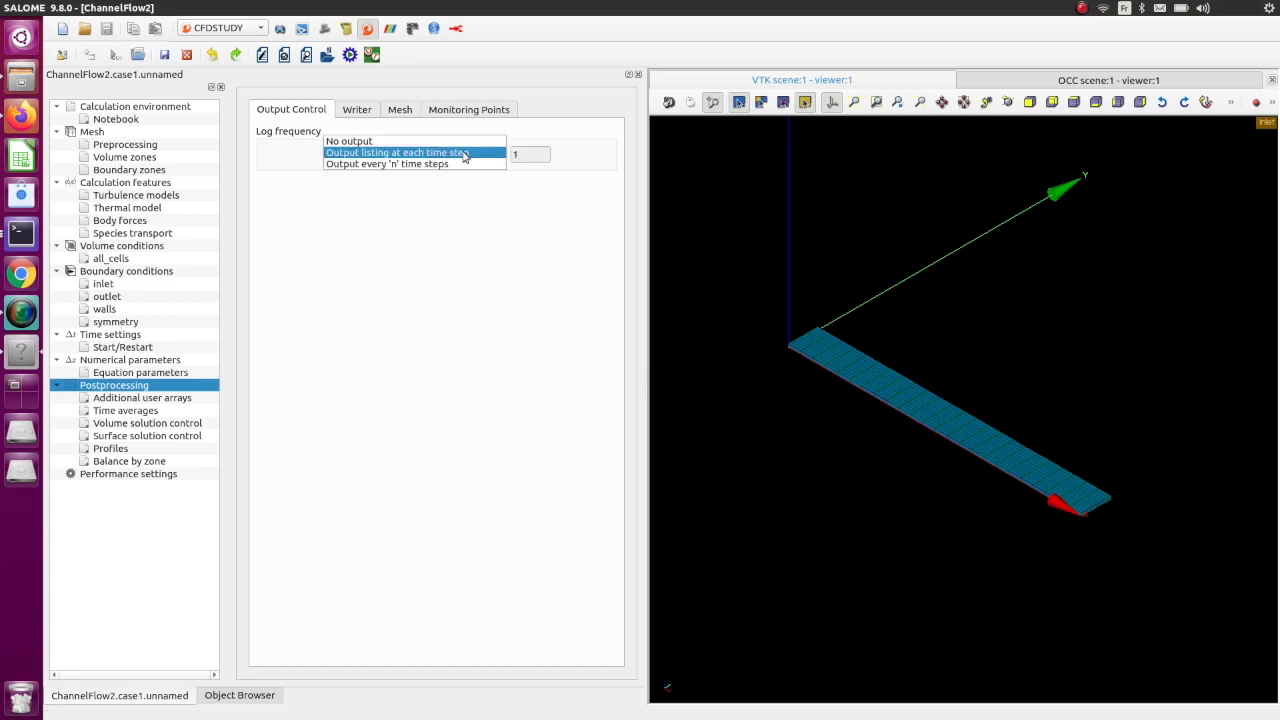
left_click(466, 163)
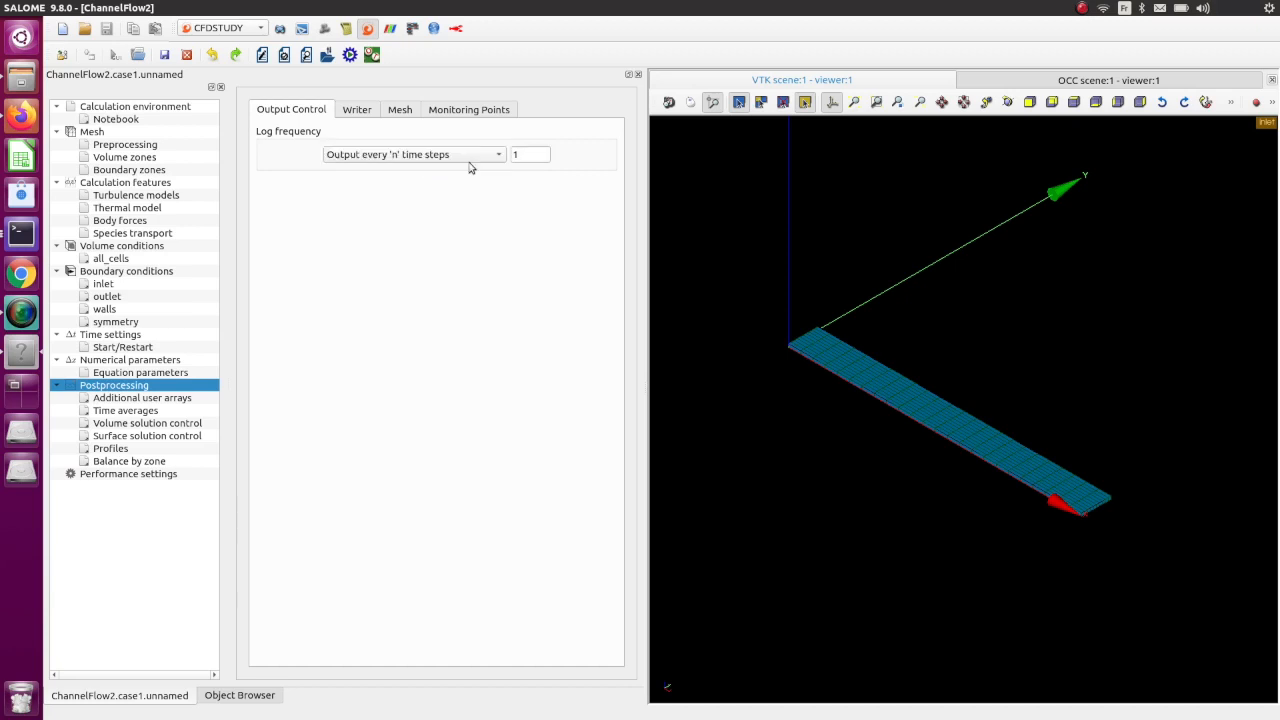
left_click(538, 155)
- Set the output format of the results writer to MED
left_click(360, 110)
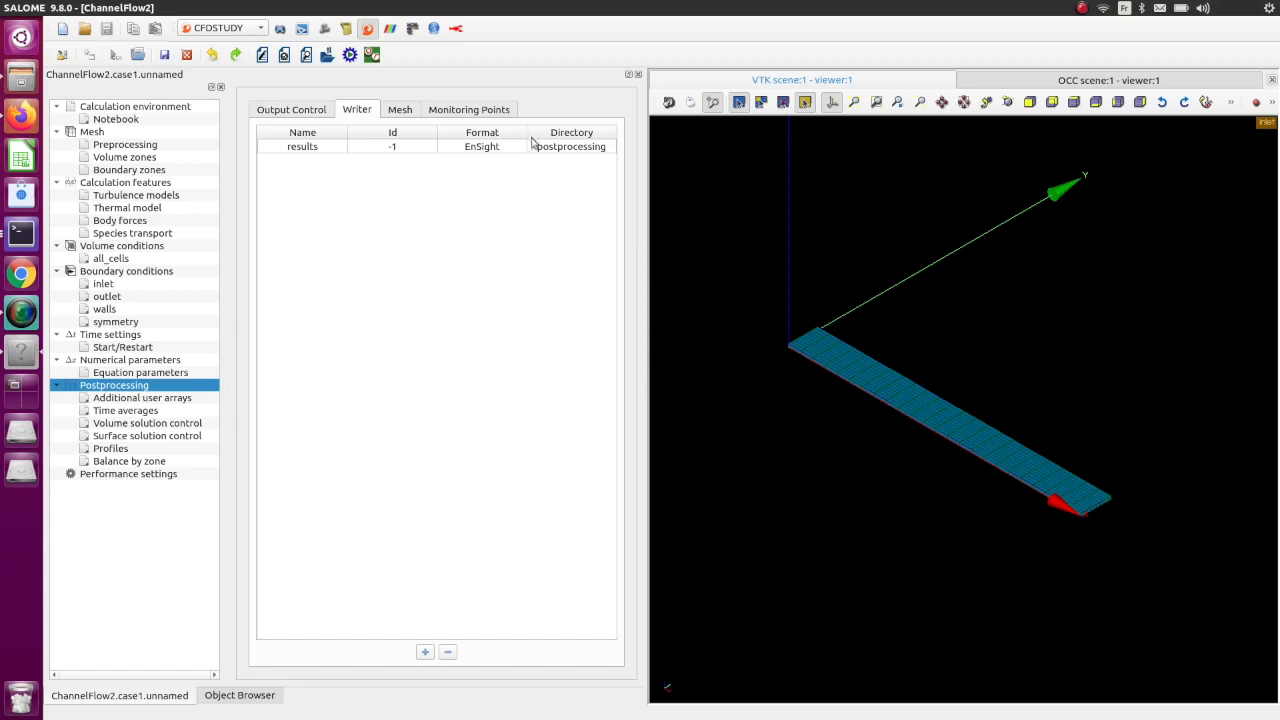
mouse_move(481, 152)
left_click(493, 151)
left_click(497, 150)
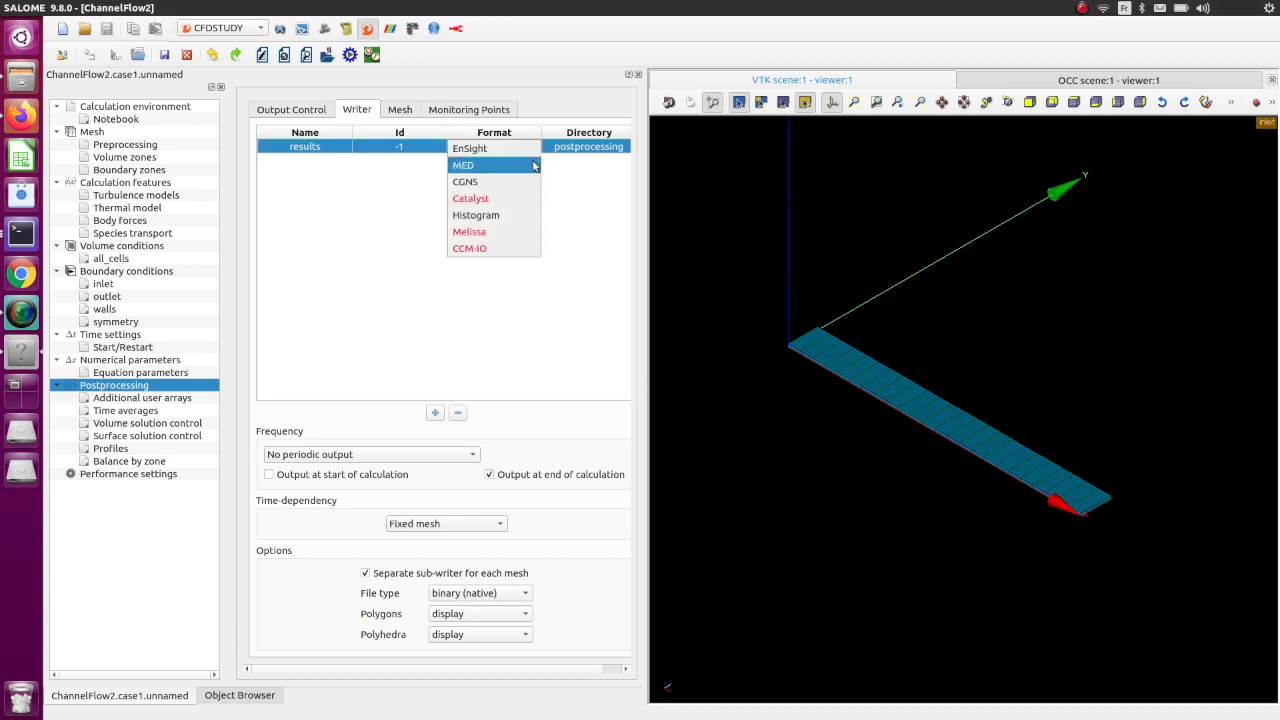
left_click(470, 166)
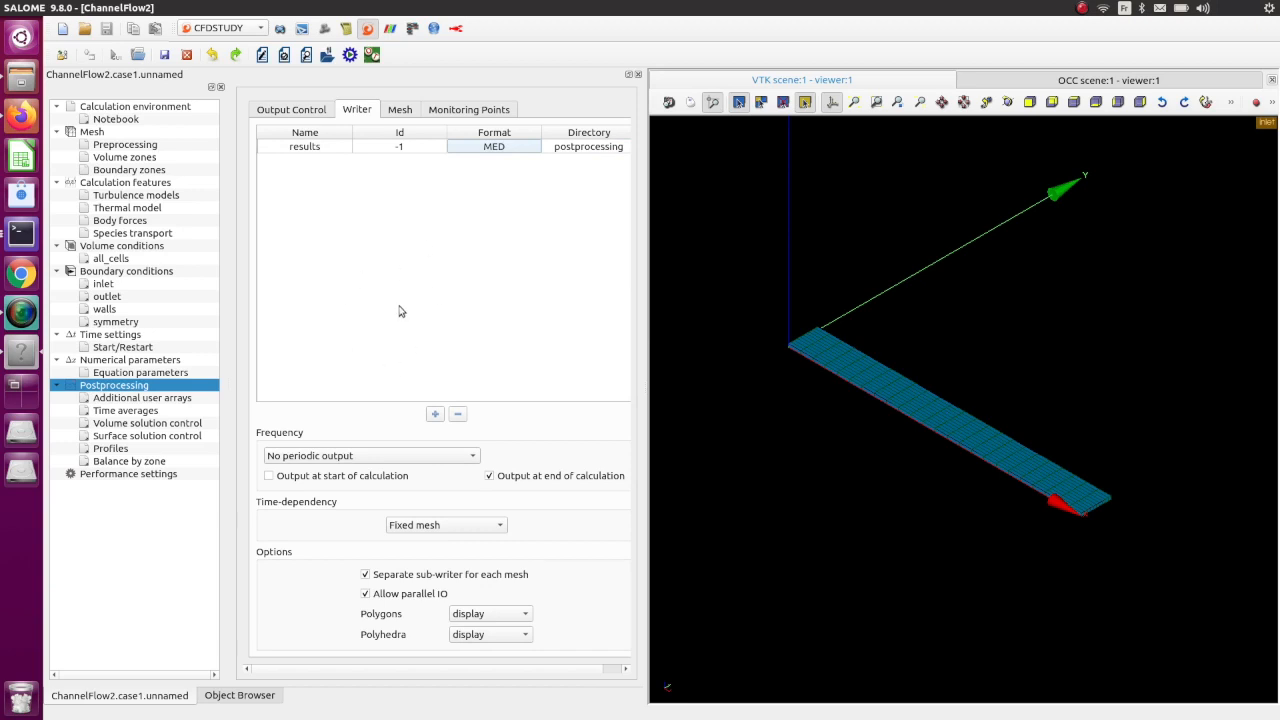
- Check the postprocessing meshes and choose monitoring points files at each time step for the monitoring points output
left_click(401, 111)
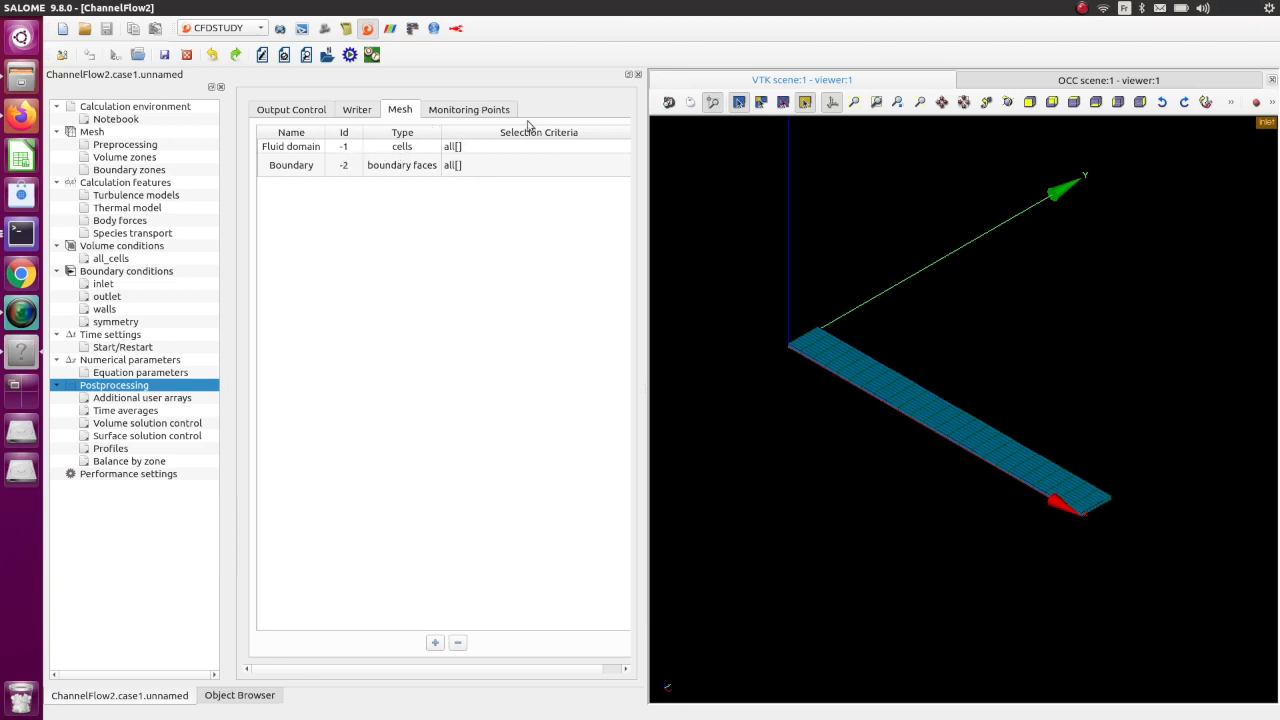
left_click(458, 111)
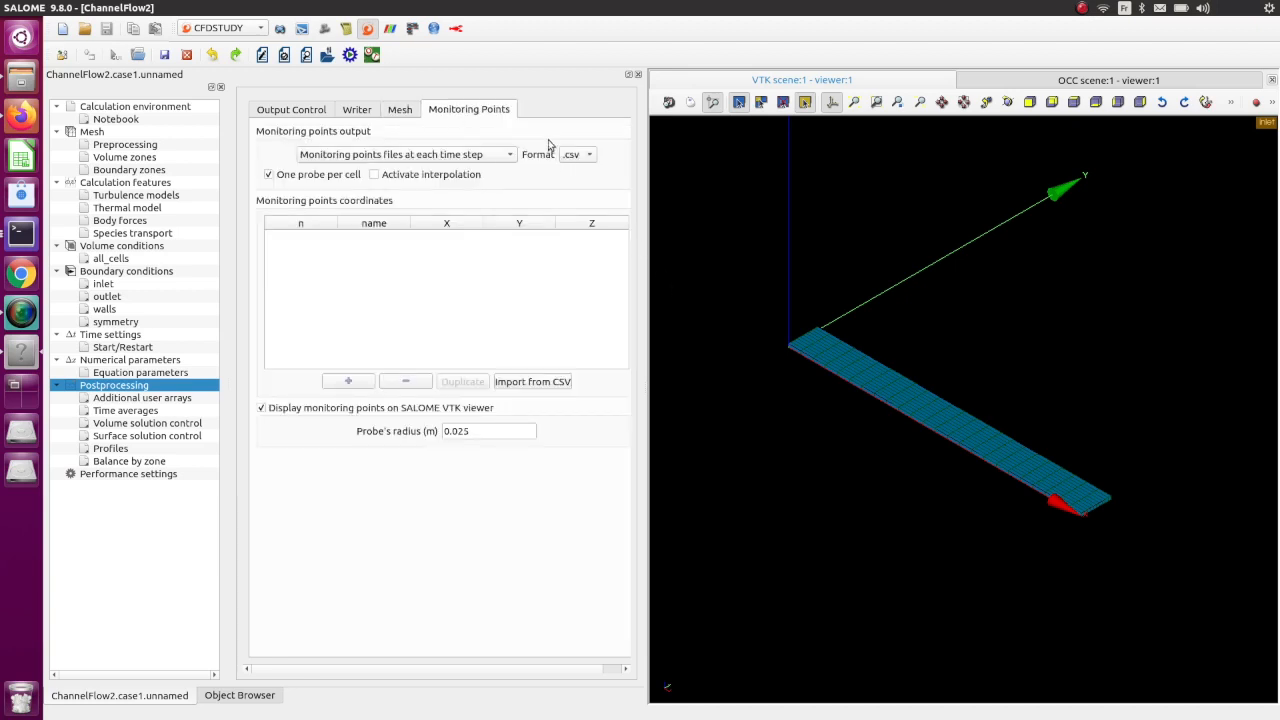
scroll(824, 375, "up", 4)
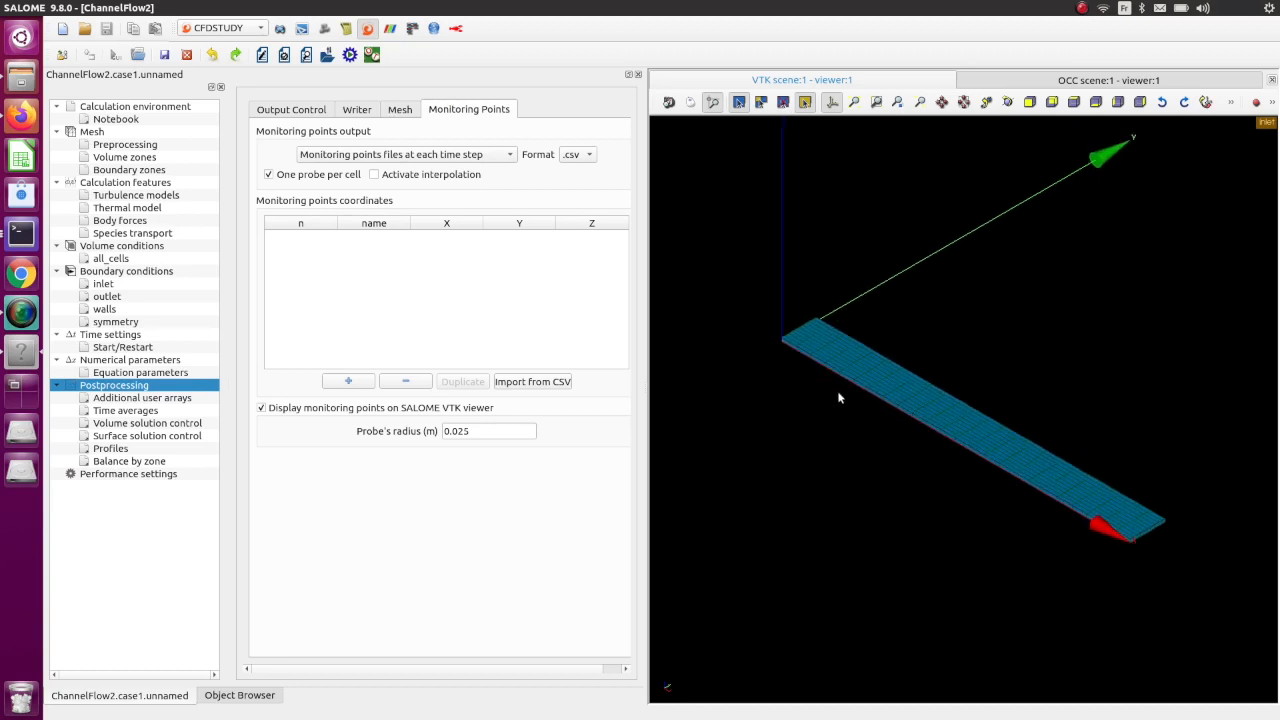
scroll(859, 438, "down", 1)
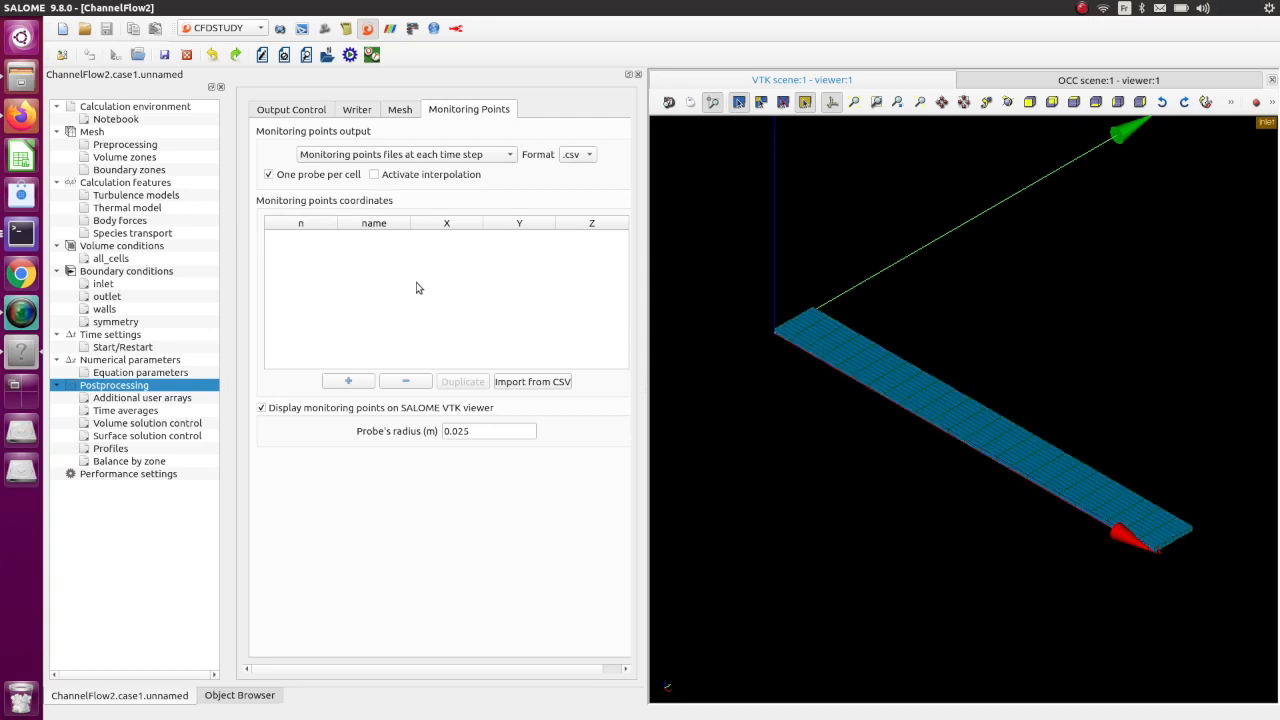
left_click(398, 157)
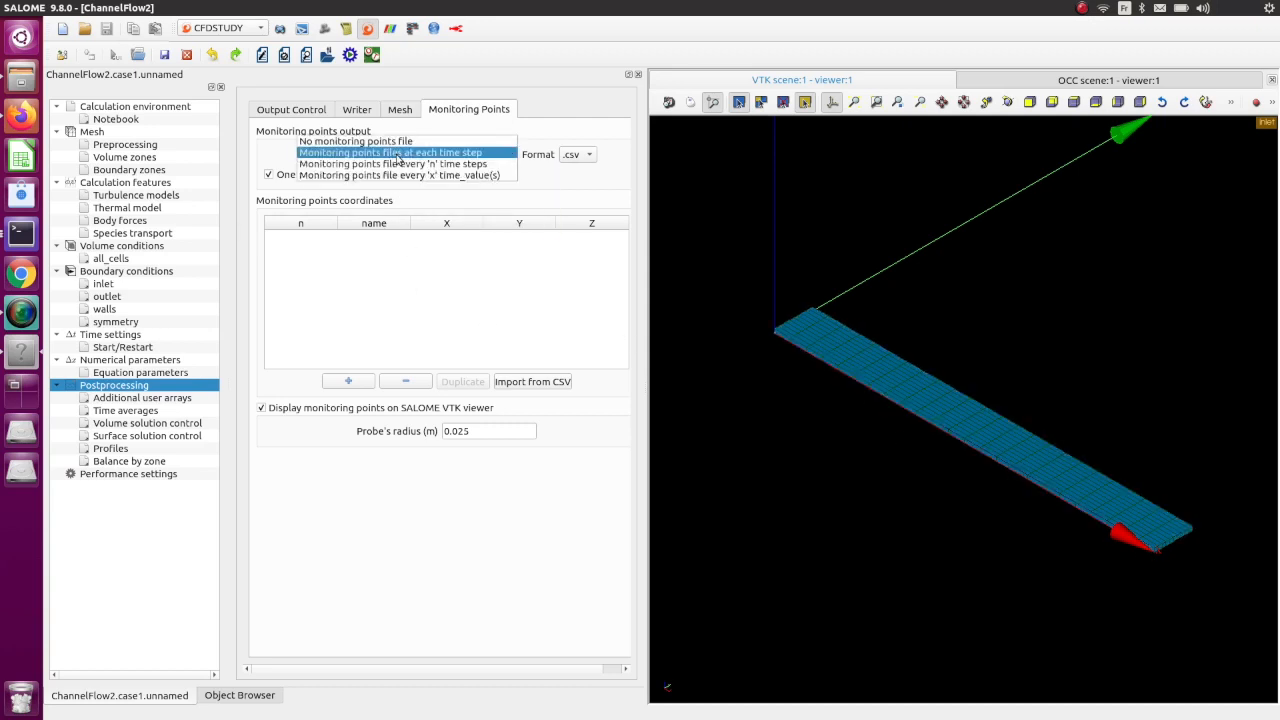
left_click(398, 153)
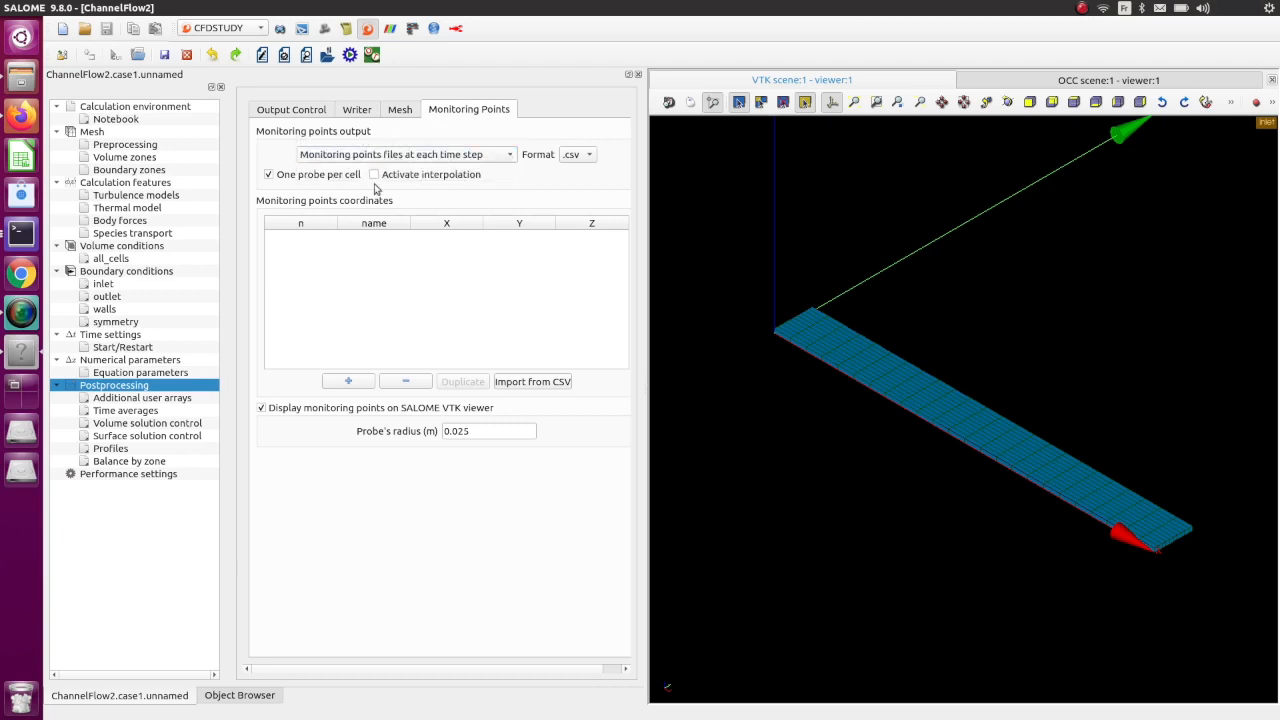
- Add a monitoring point at the inlet end of the channel with X 0, Y 0.05 and Z 0
left_click(358, 382)
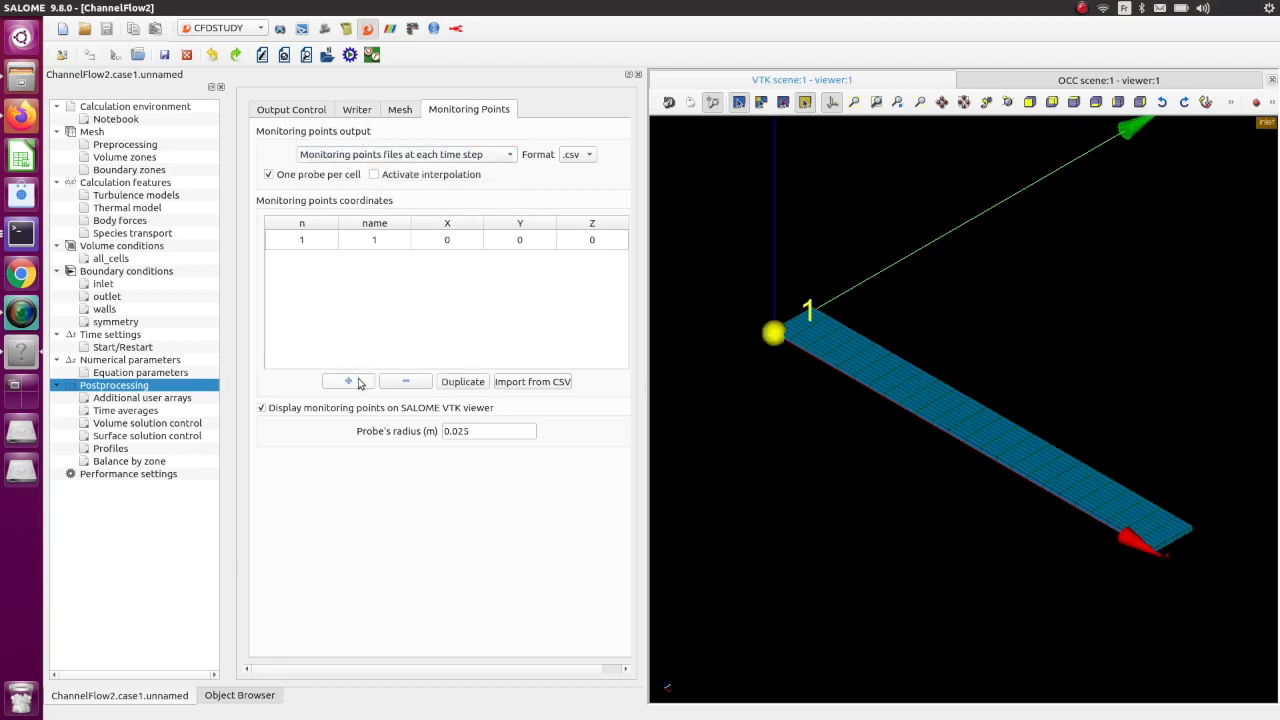
scroll(783, 335, "up", 1)
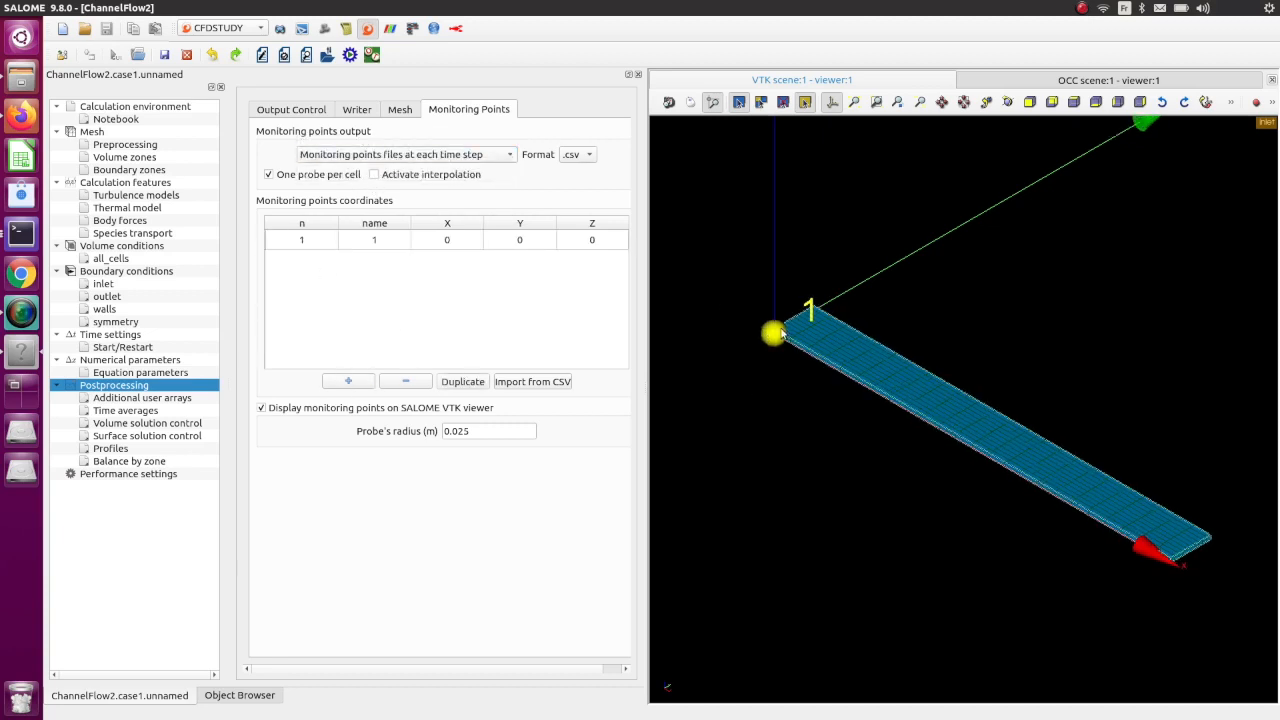
double_click(529, 240)
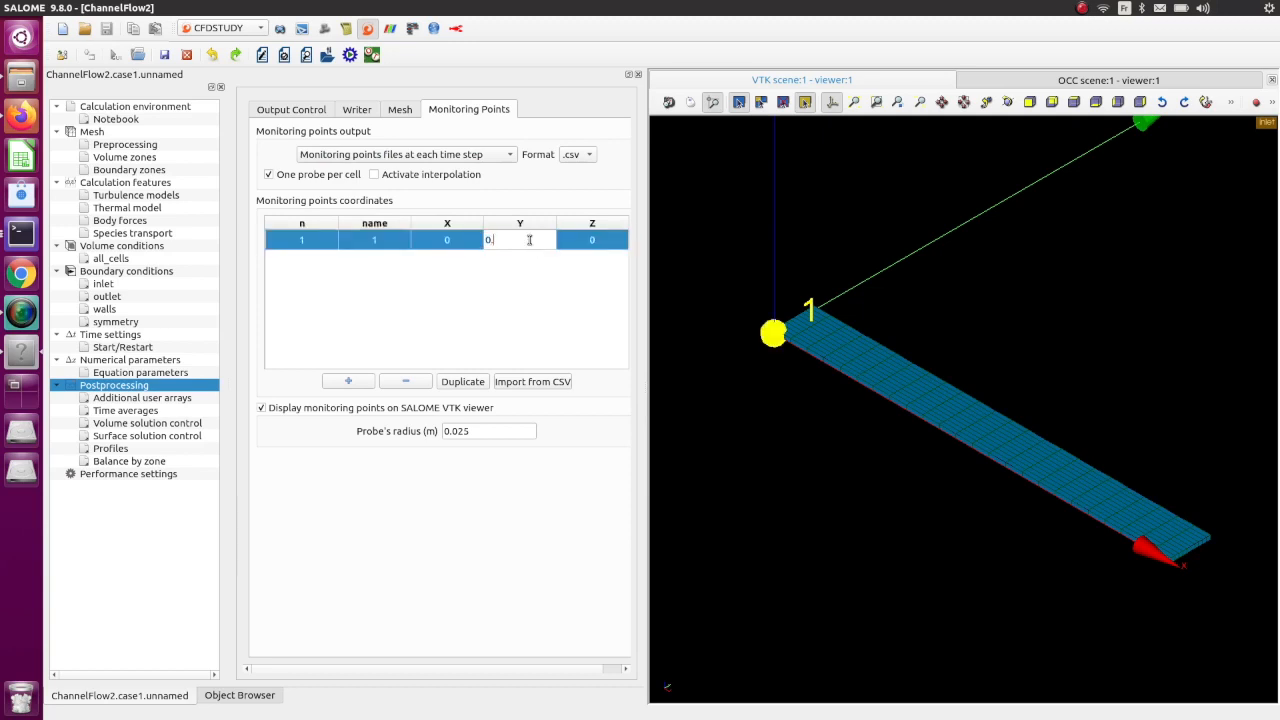
key("Return")
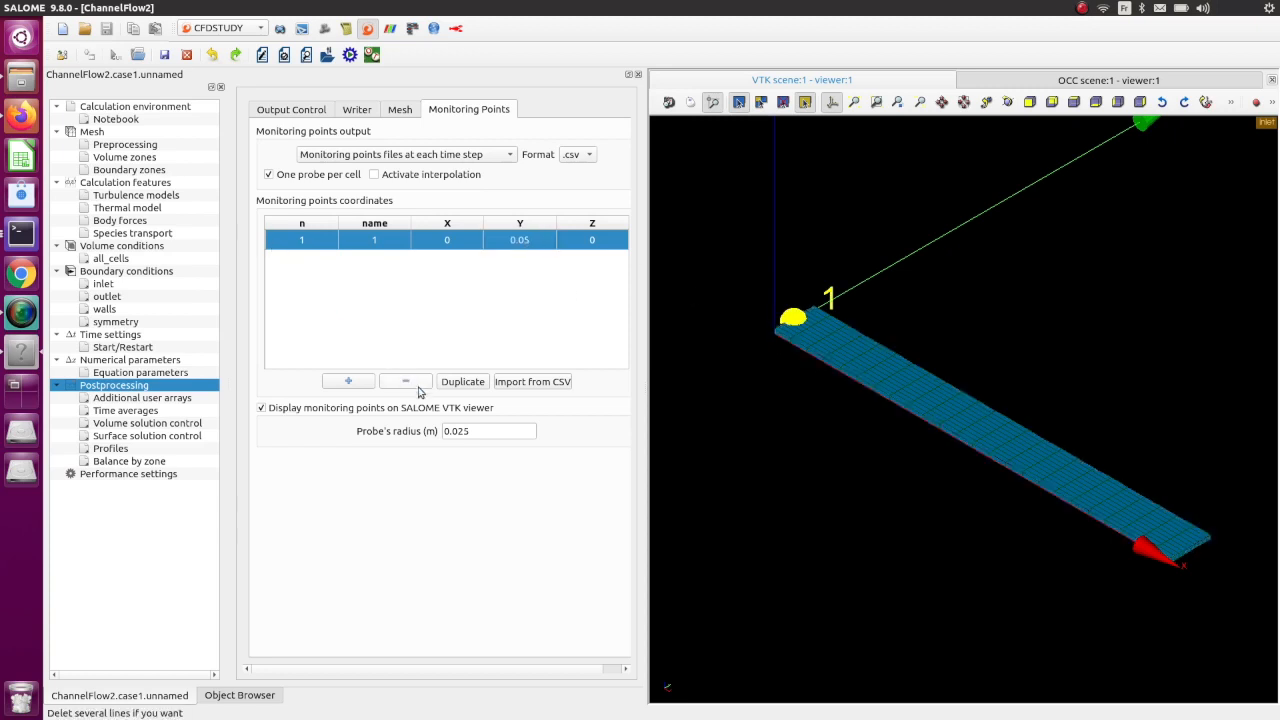
- Duplicate the first monitoring point five times
left_click(455, 385)
left_click(455, 382)
left_click(455, 382)
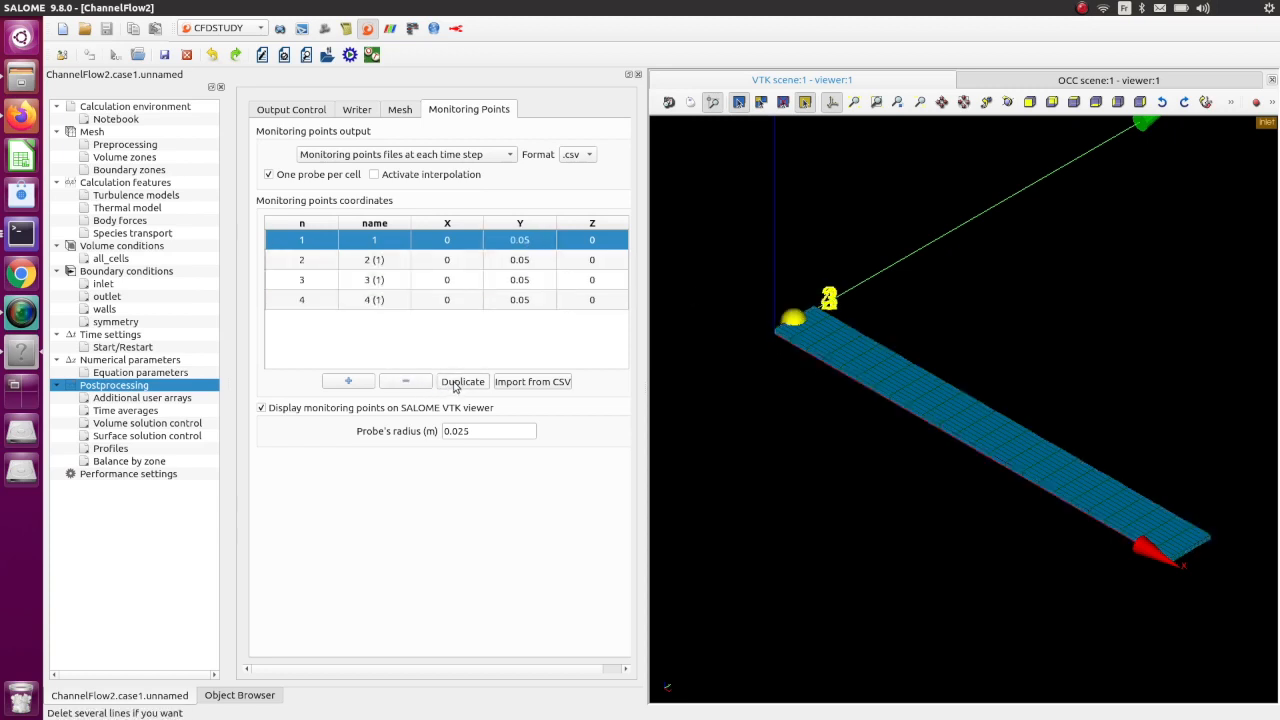
left_click(455, 382)
left_click(455, 384)
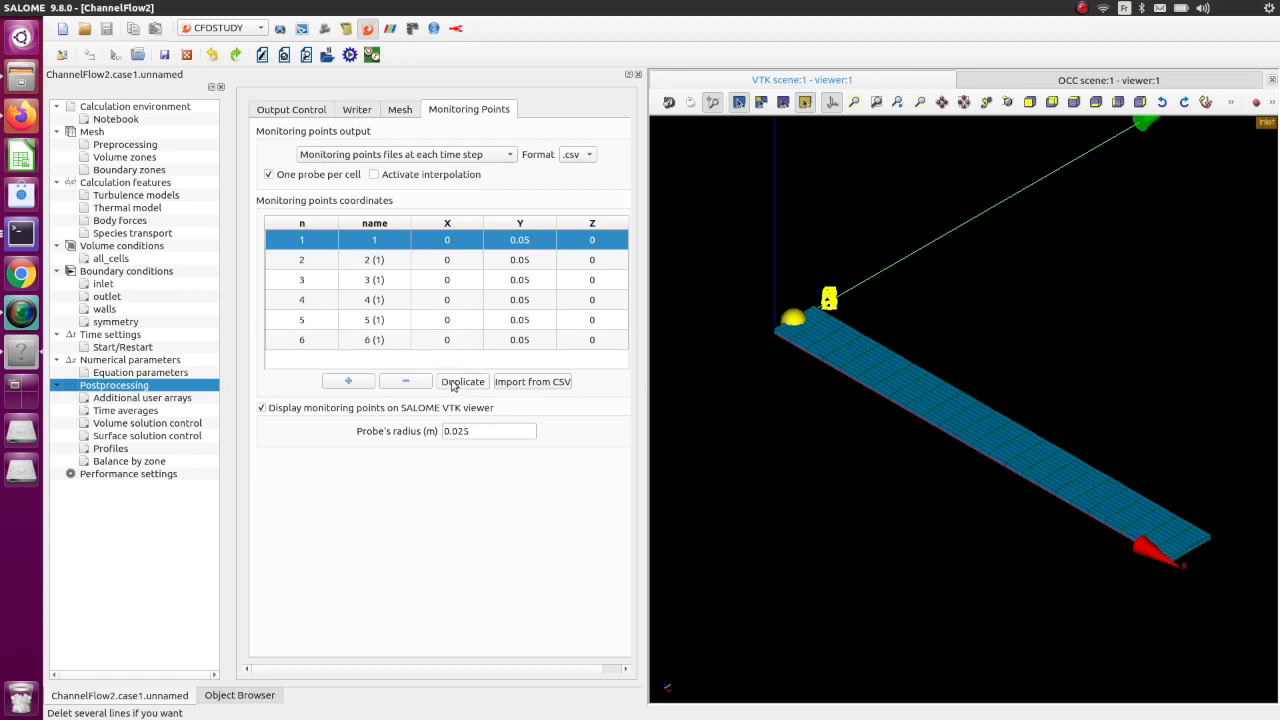
- Set the X coordinate of monitoring point 2 to 0.2 and of monitoring point 3 to 0.4
double_click(456, 259)
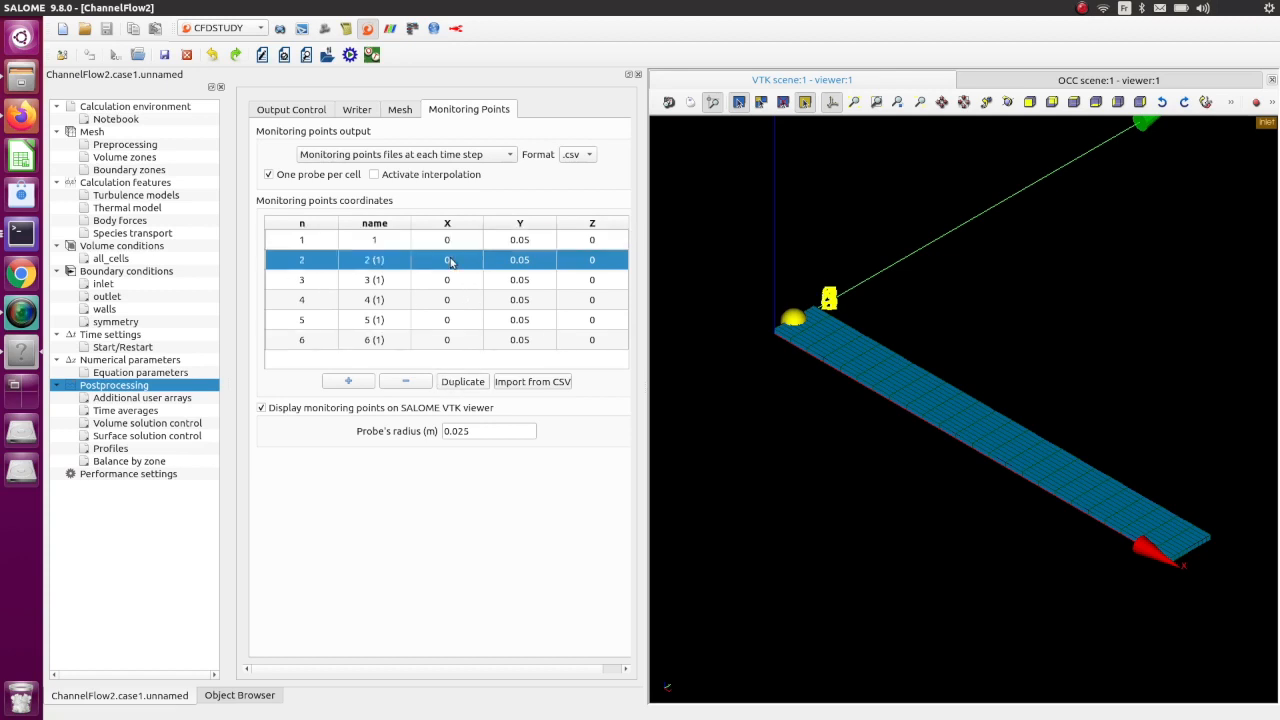
type("0")
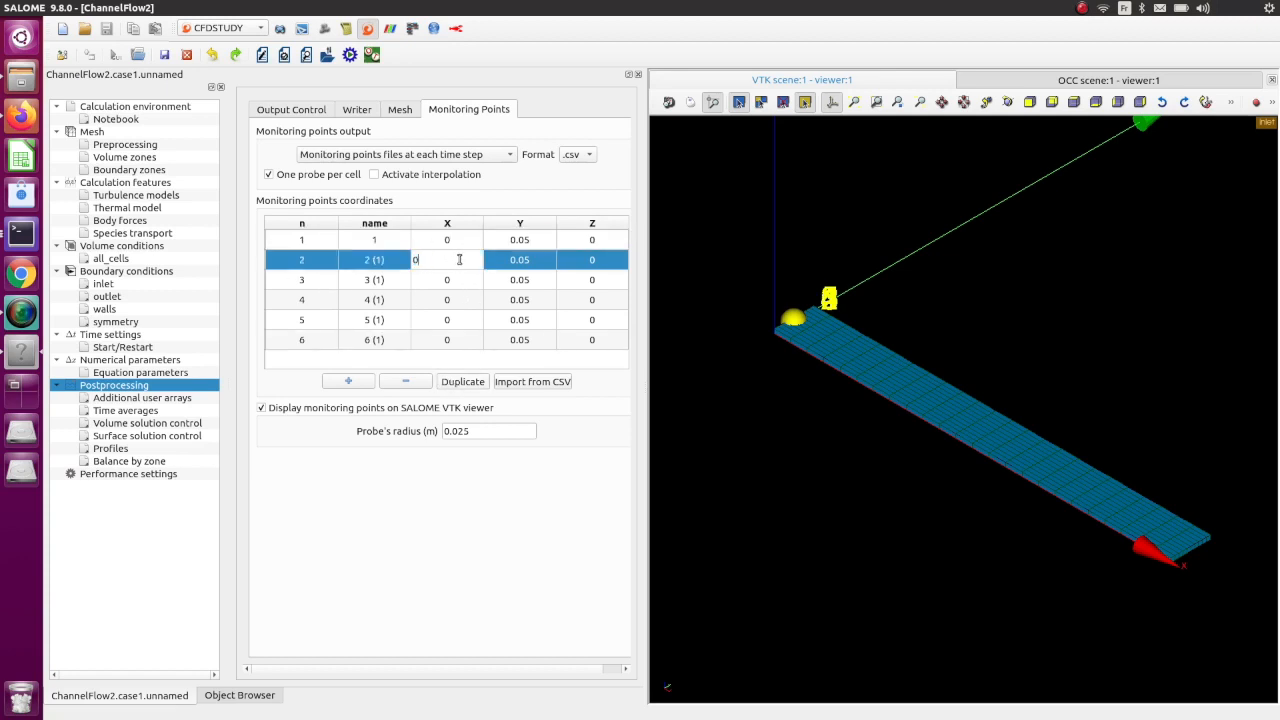
double_click(457, 279)
type("9")
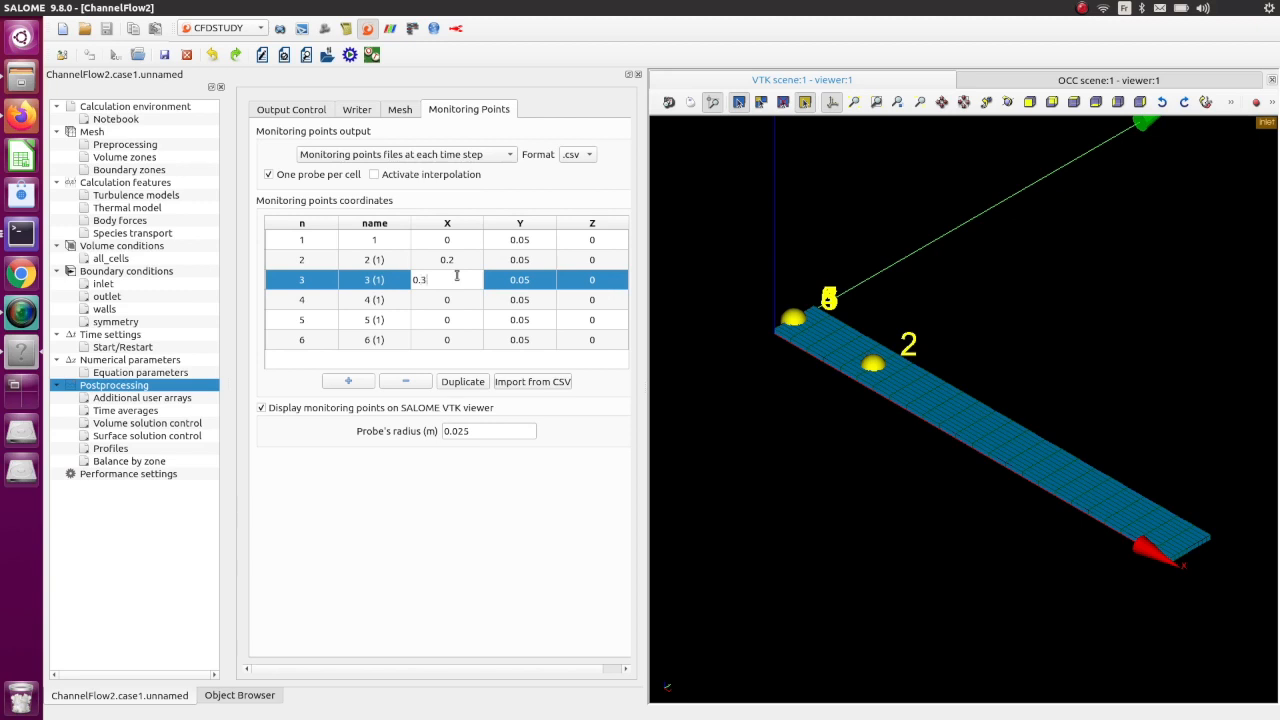
key("Return")
double_click(461, 281)
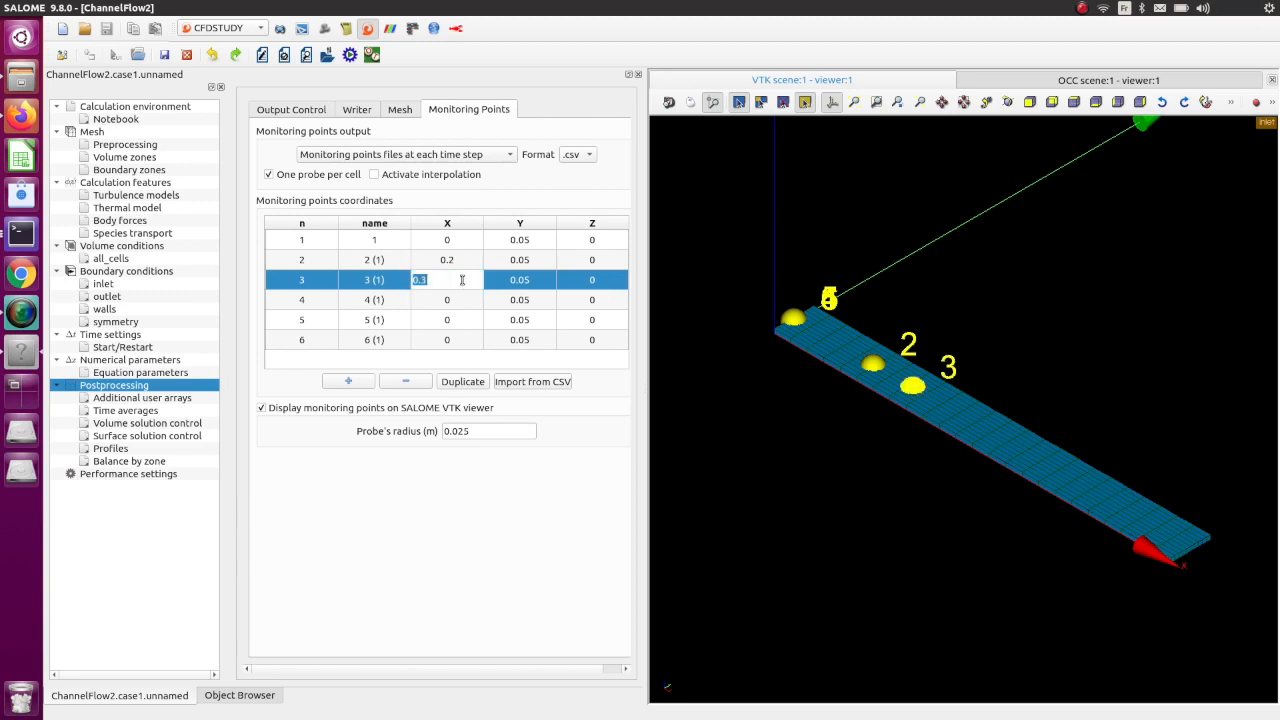
key("BackSpace")
type(".4")
key("Return")
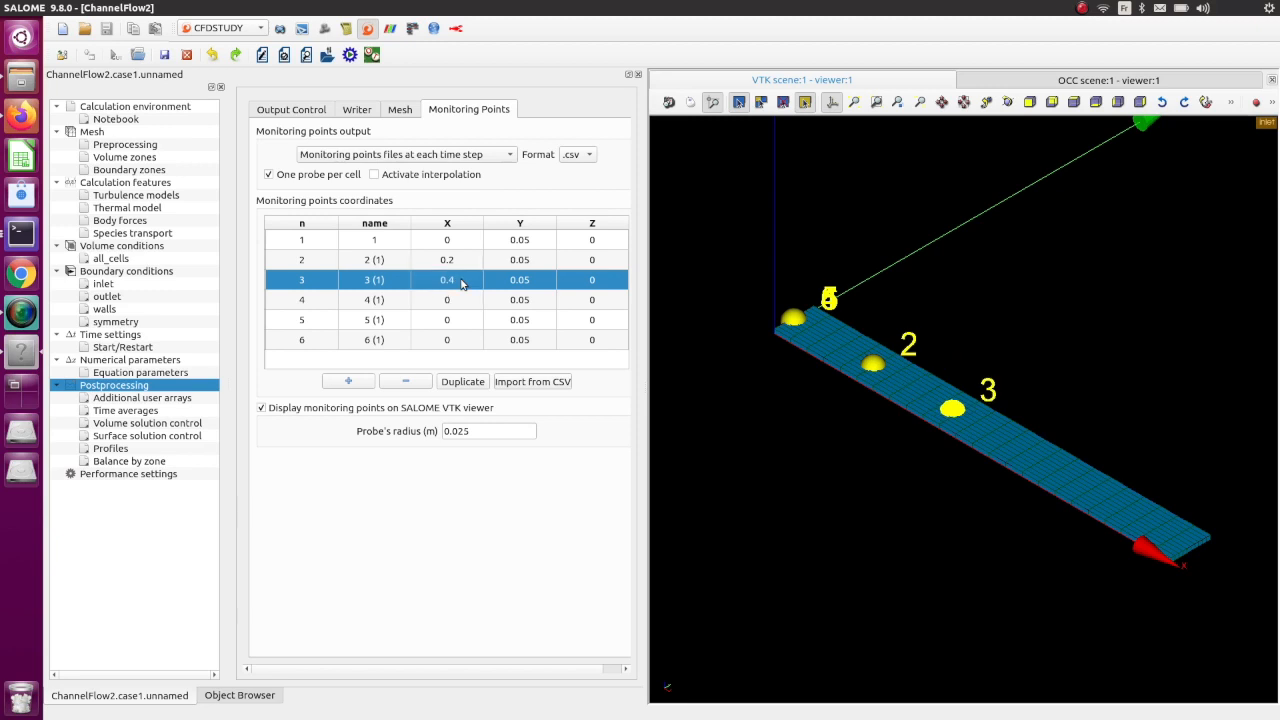
- Set the X coordinates of monitoring points 4, 5 and 6 to 0.6, 0.8 and 1
double_click(461, 299)
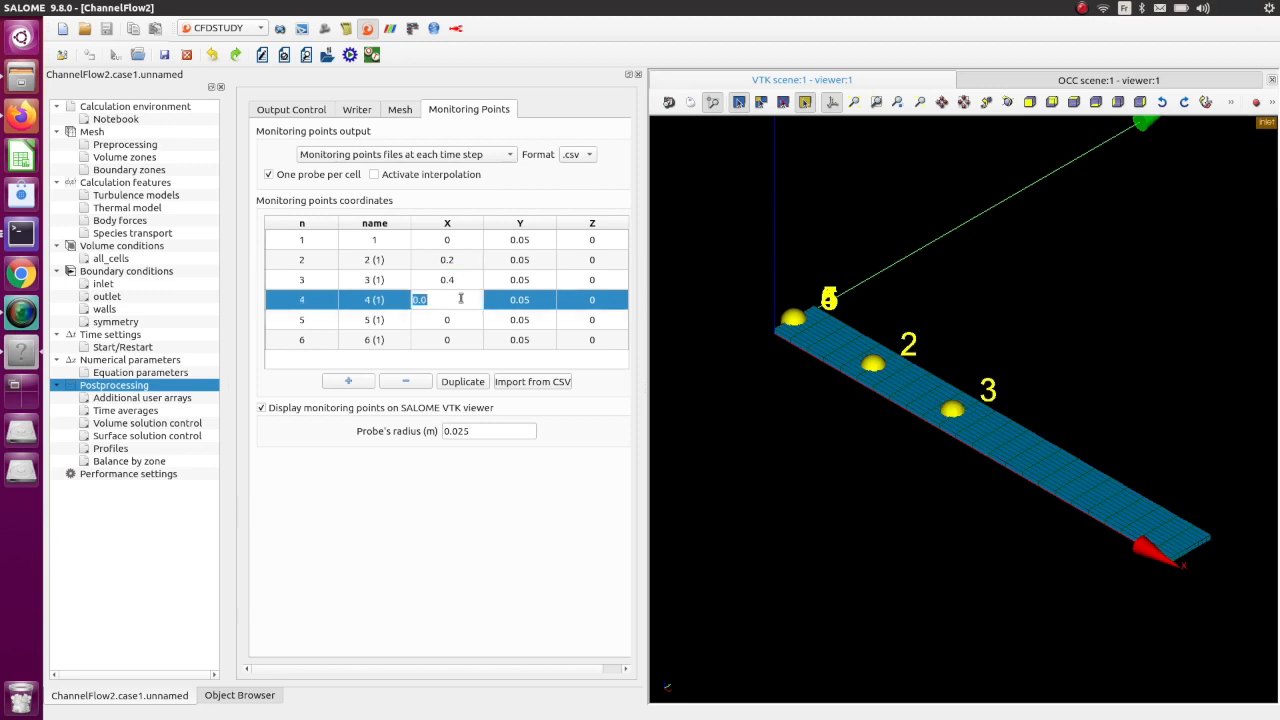
type("5")
type("6")
key("Return")
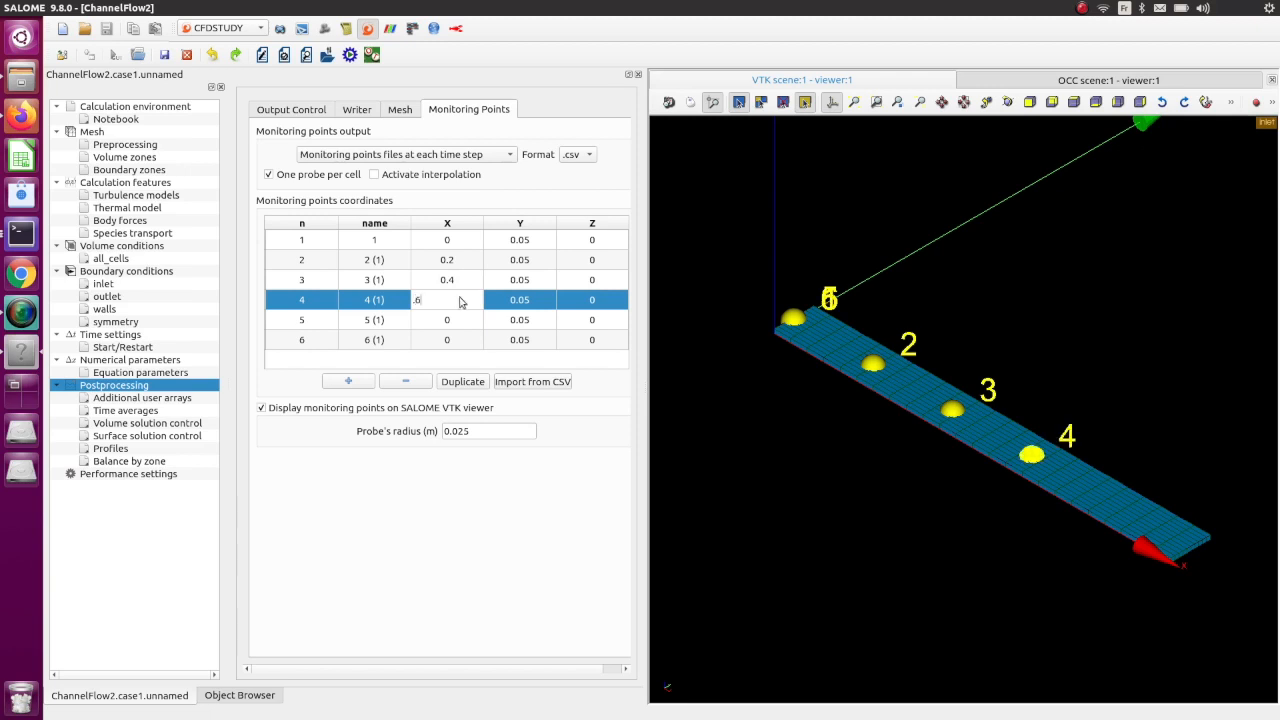
double_click(461, 319)
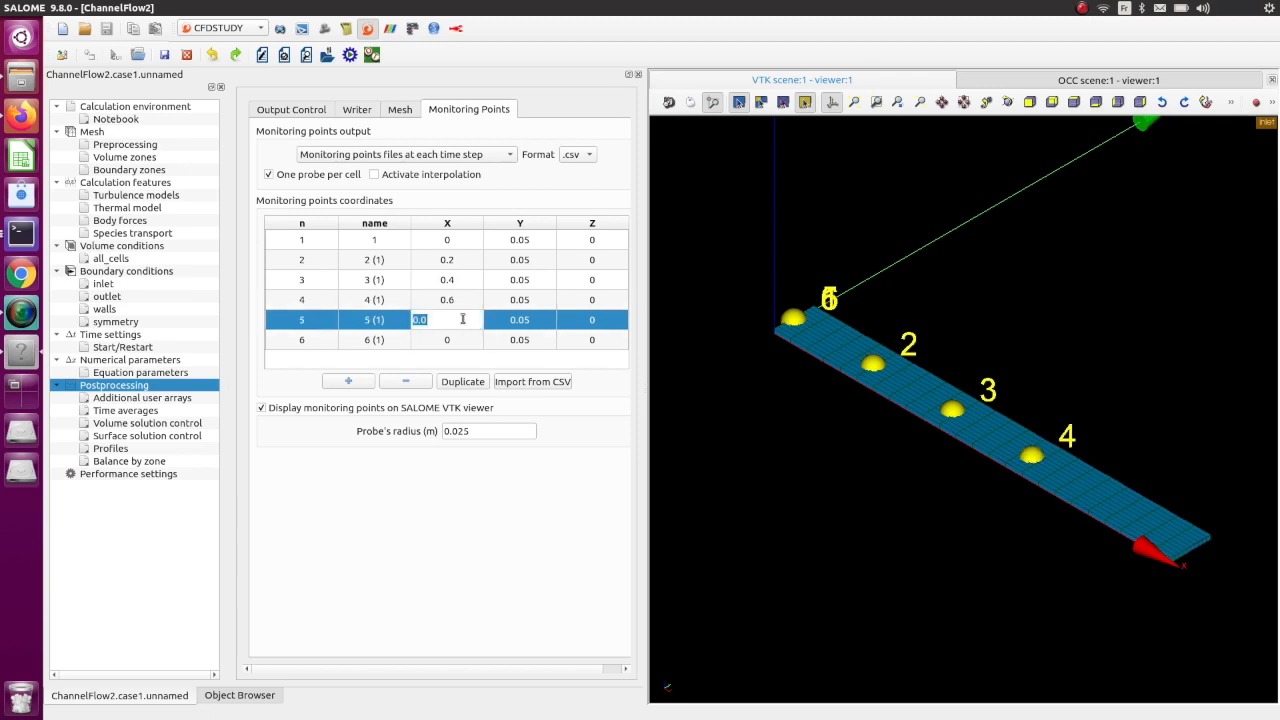
key("BackSpace")
key("Return")
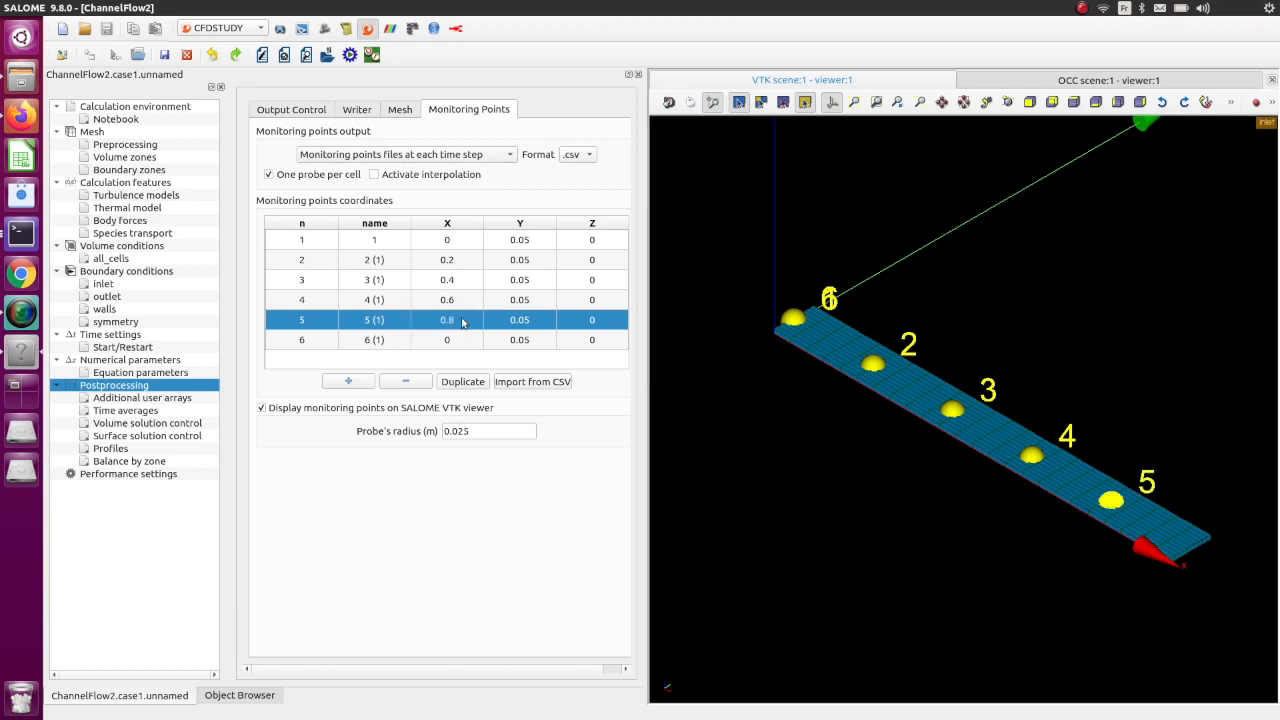
double_click(464, 339)
type("1")
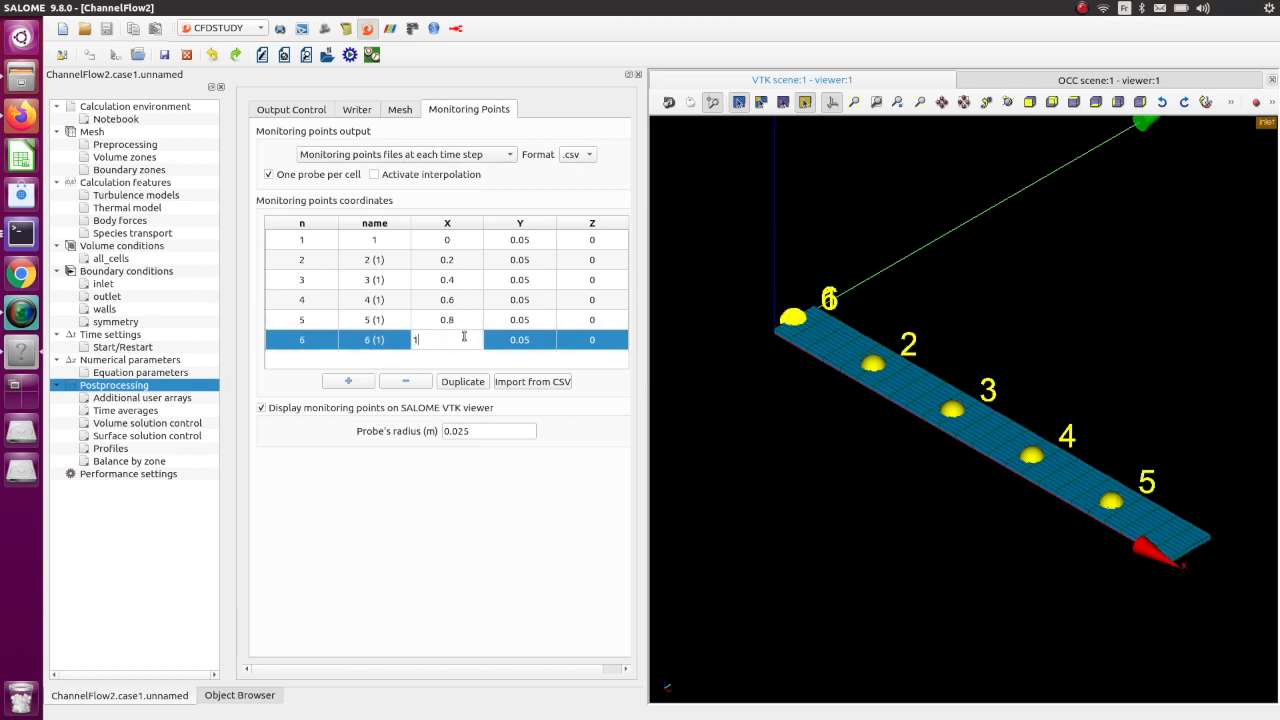
key("Return")
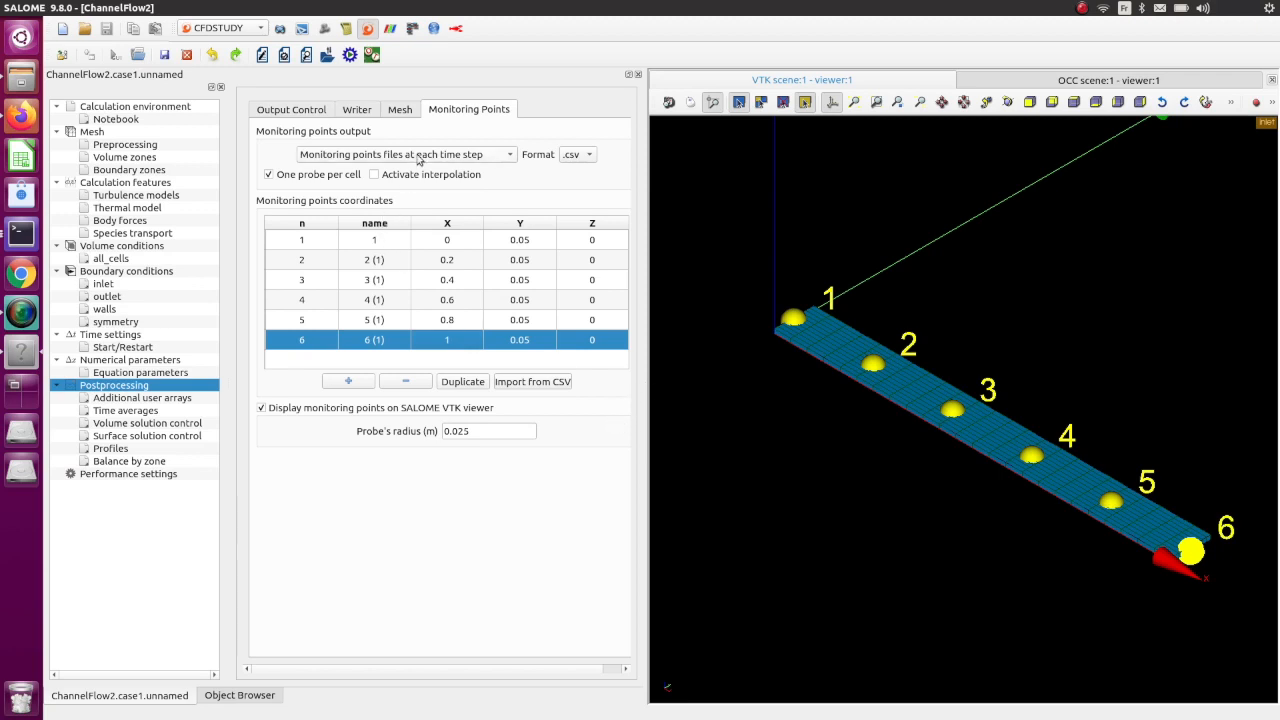
- Turn off postprocessing of Stress and Yplus in the surface solution control
left_click(454, 157)
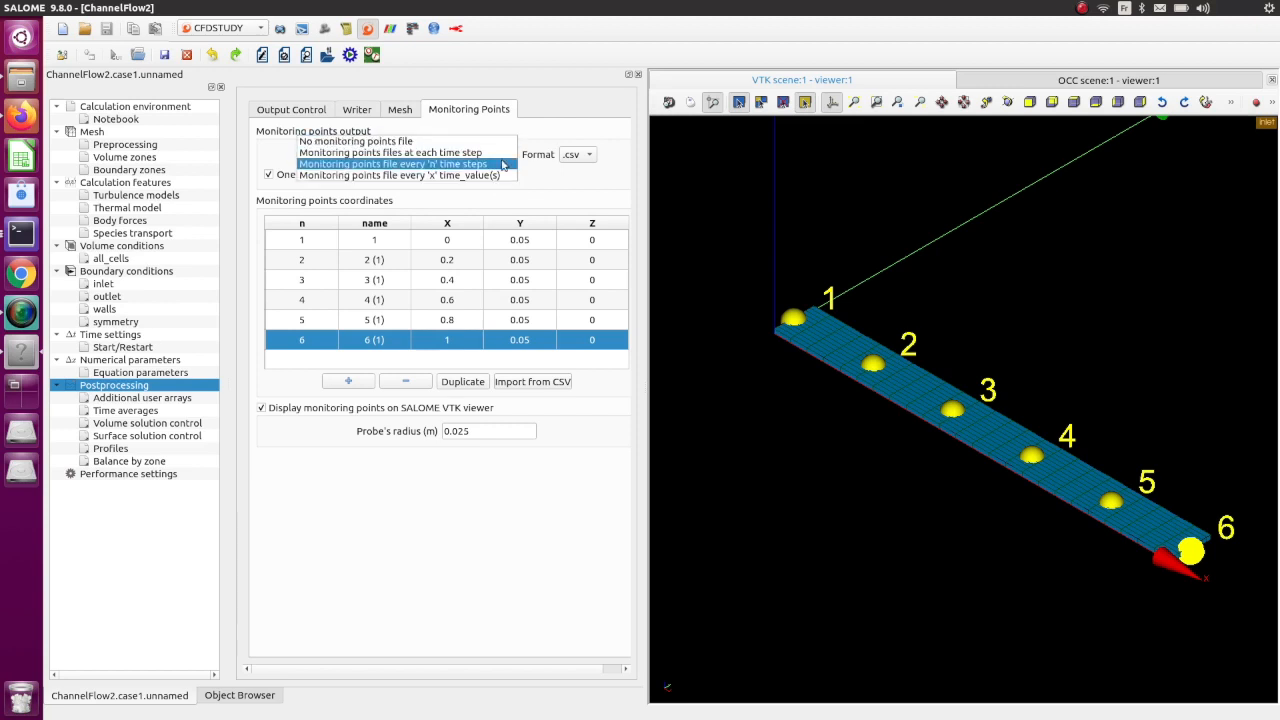
key("Escape")
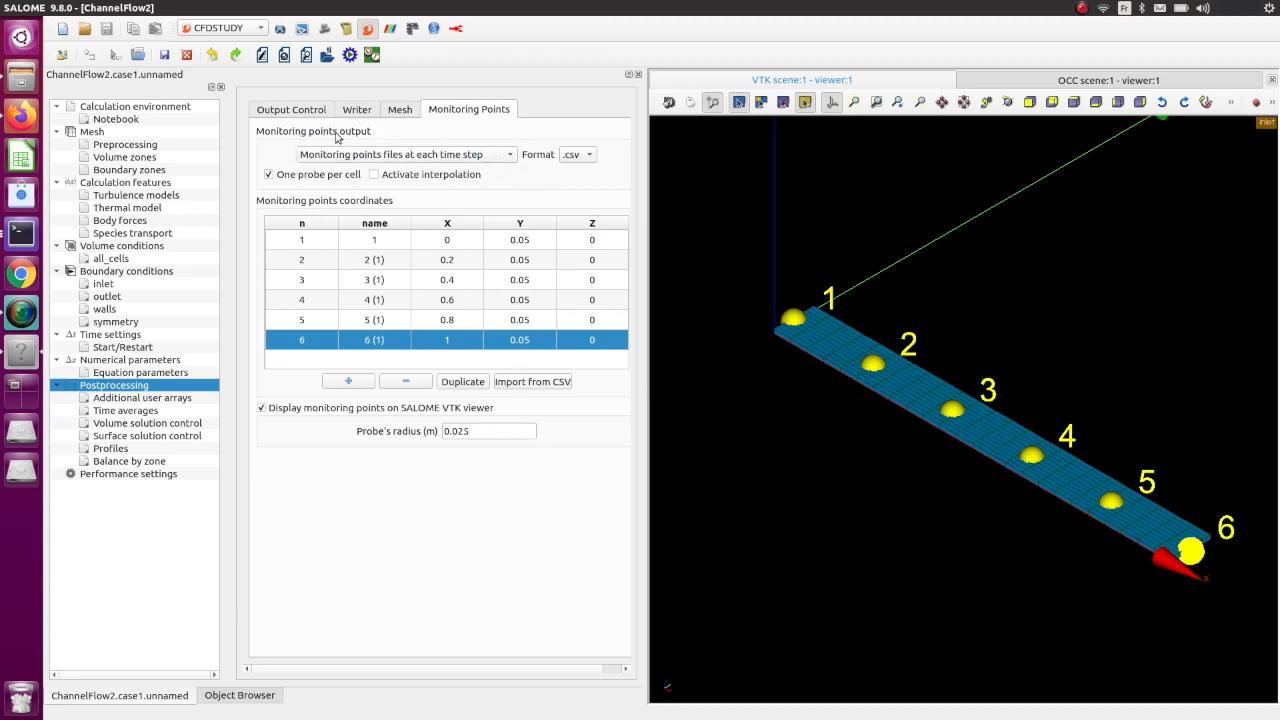
left_click(141, 401)
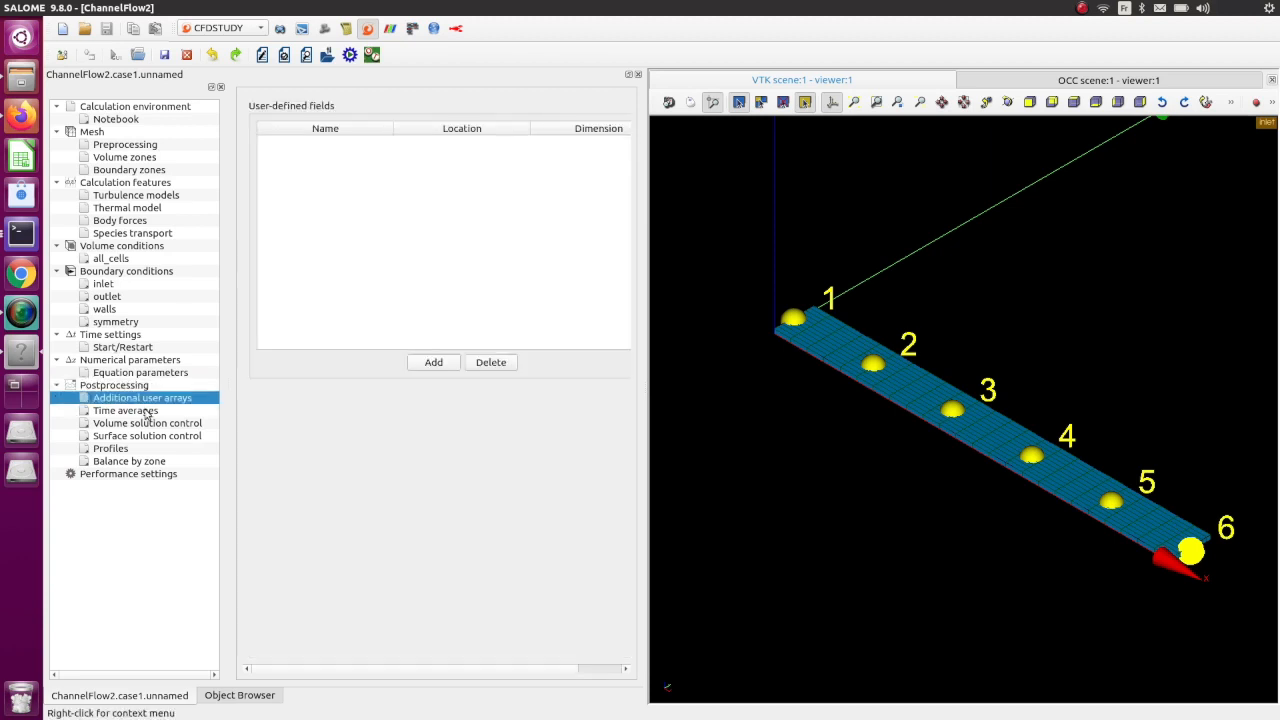
left_click(146, 412)
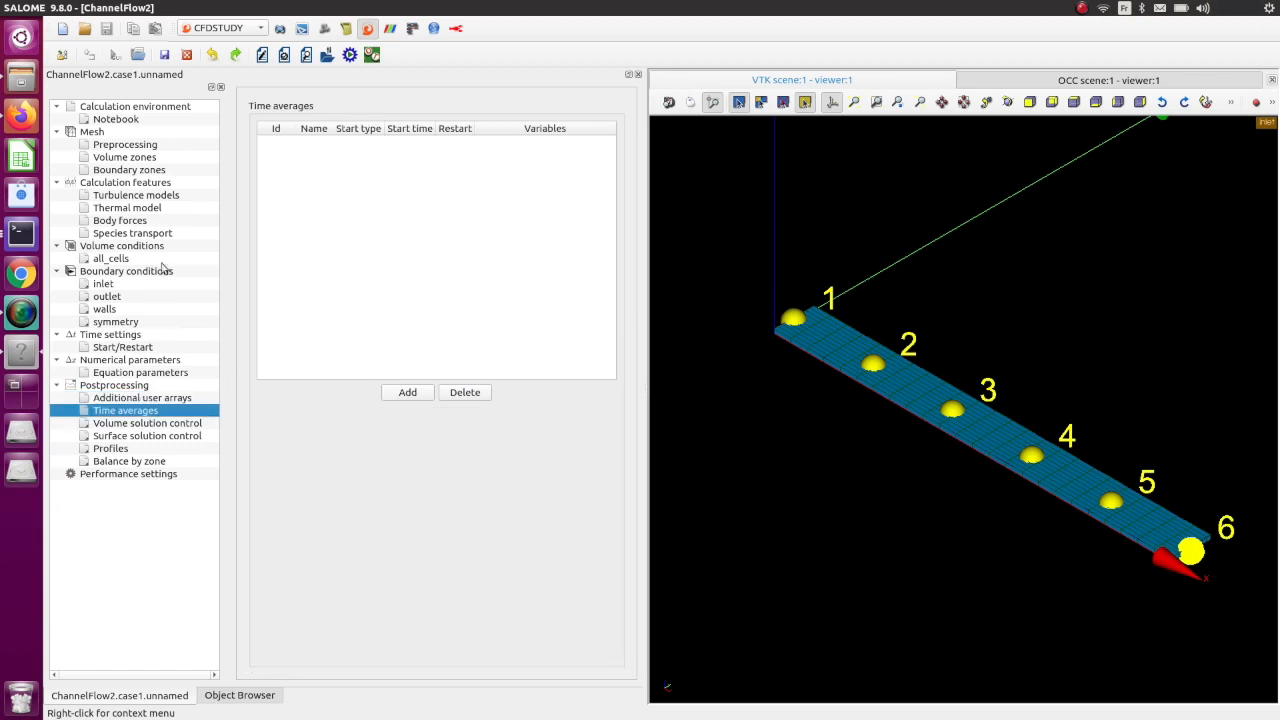
left_click(166, 424)
left_click(166, 437)
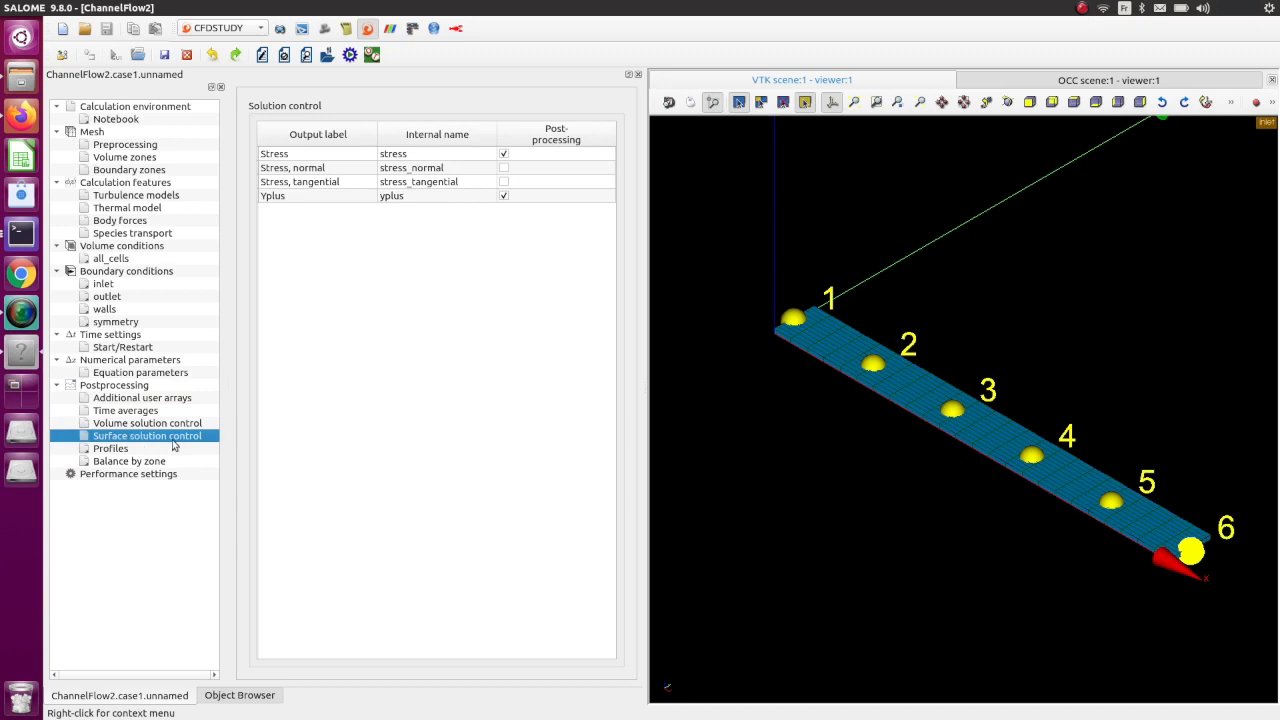
left_click(504, 196)
left_click(504, 154)
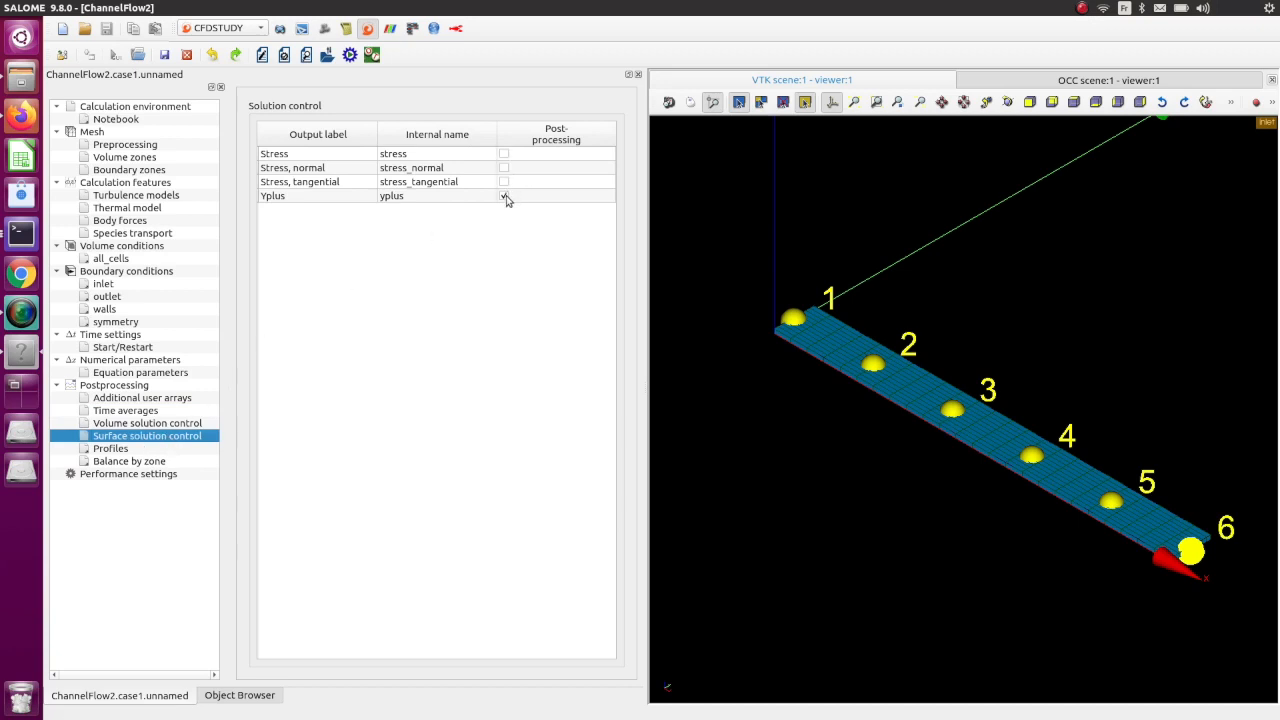
- Add a new 1D profile to the postprocessing profiles and select it for editing
left_click(112, 449)
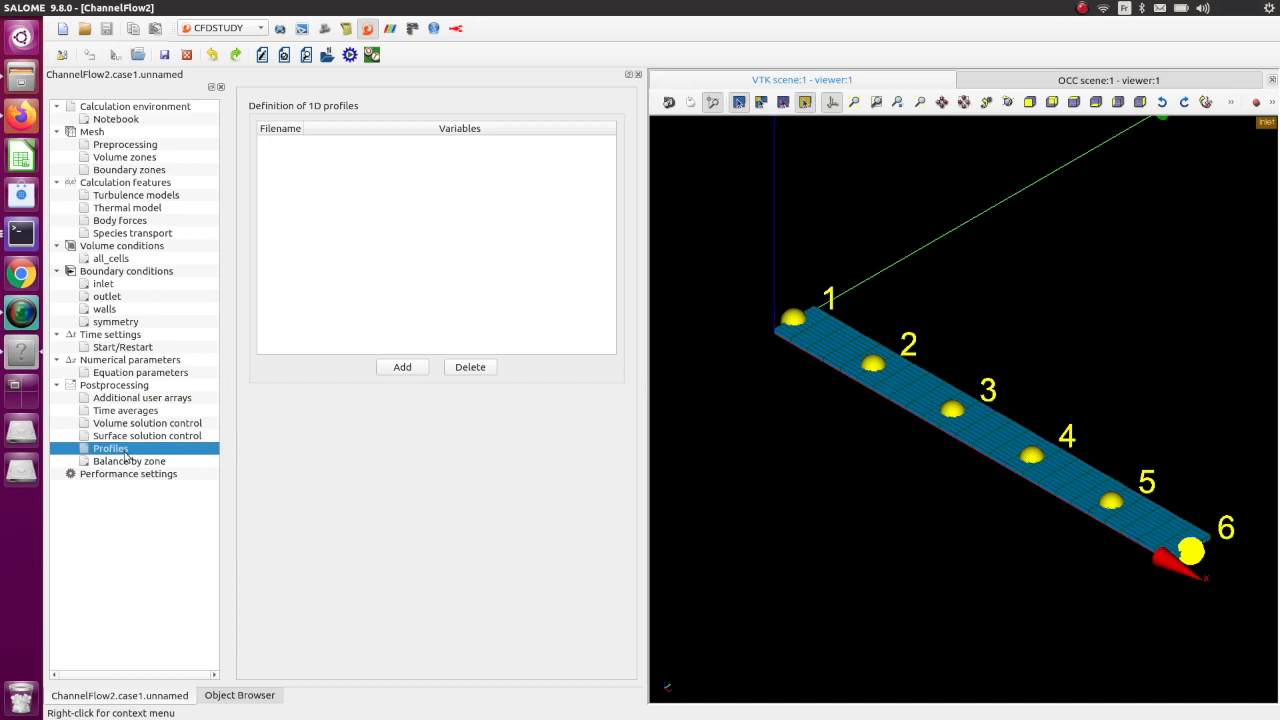
right_click(127, 457)
left_click(311, 469)
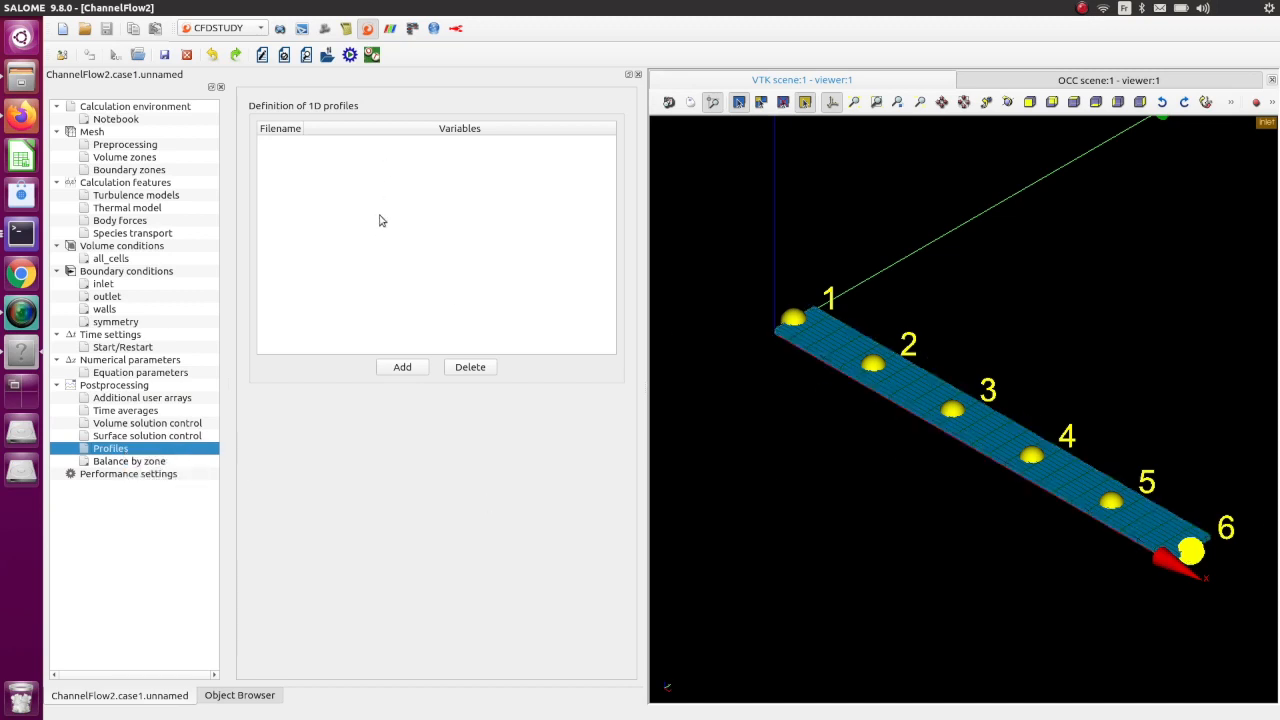
left_click(410, 367)
left_click(303, 143)
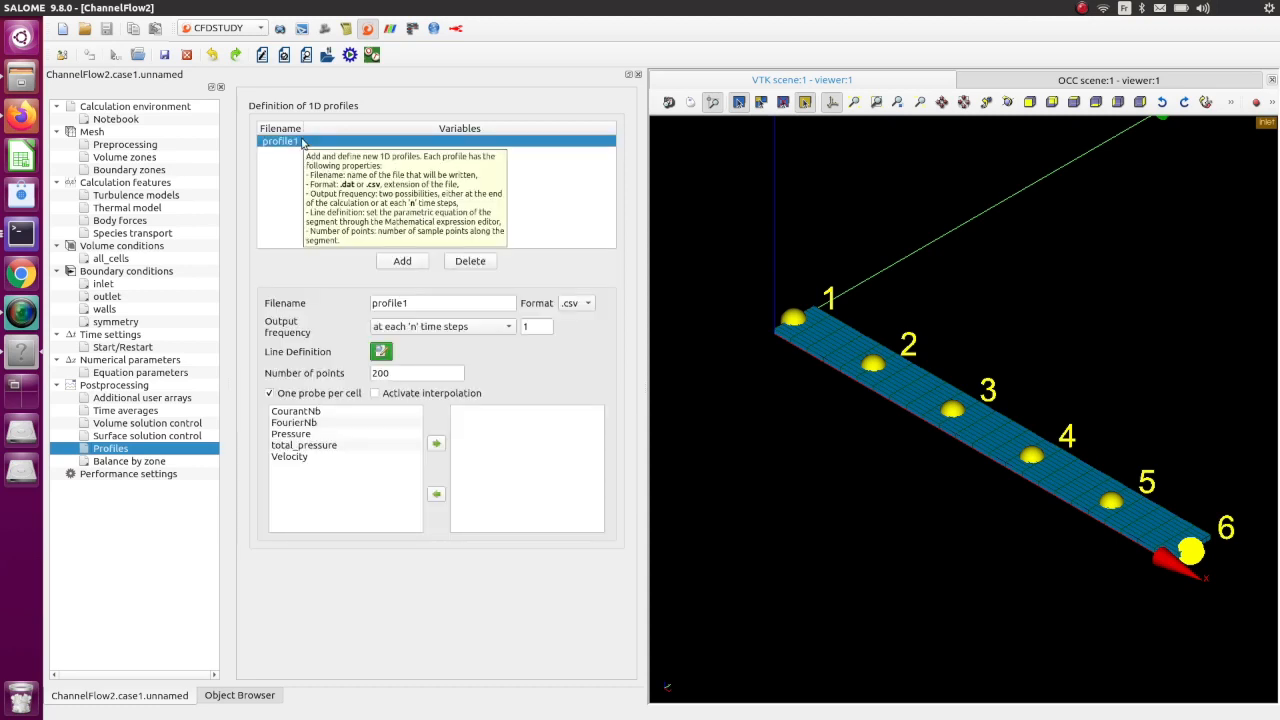
- Set x = 1 in the profile's line definition and add Velocity to the profile's variables
left_click(380, 352)
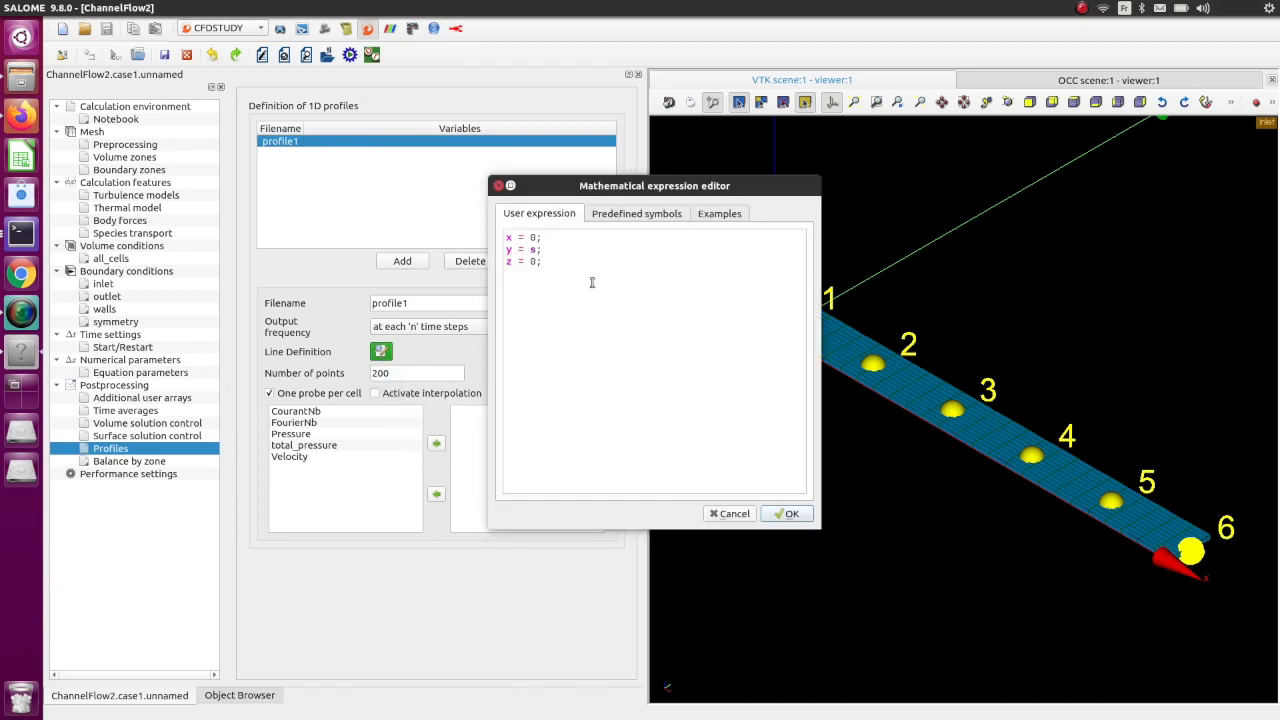
left_click_drag(672, 190, 548, 270)
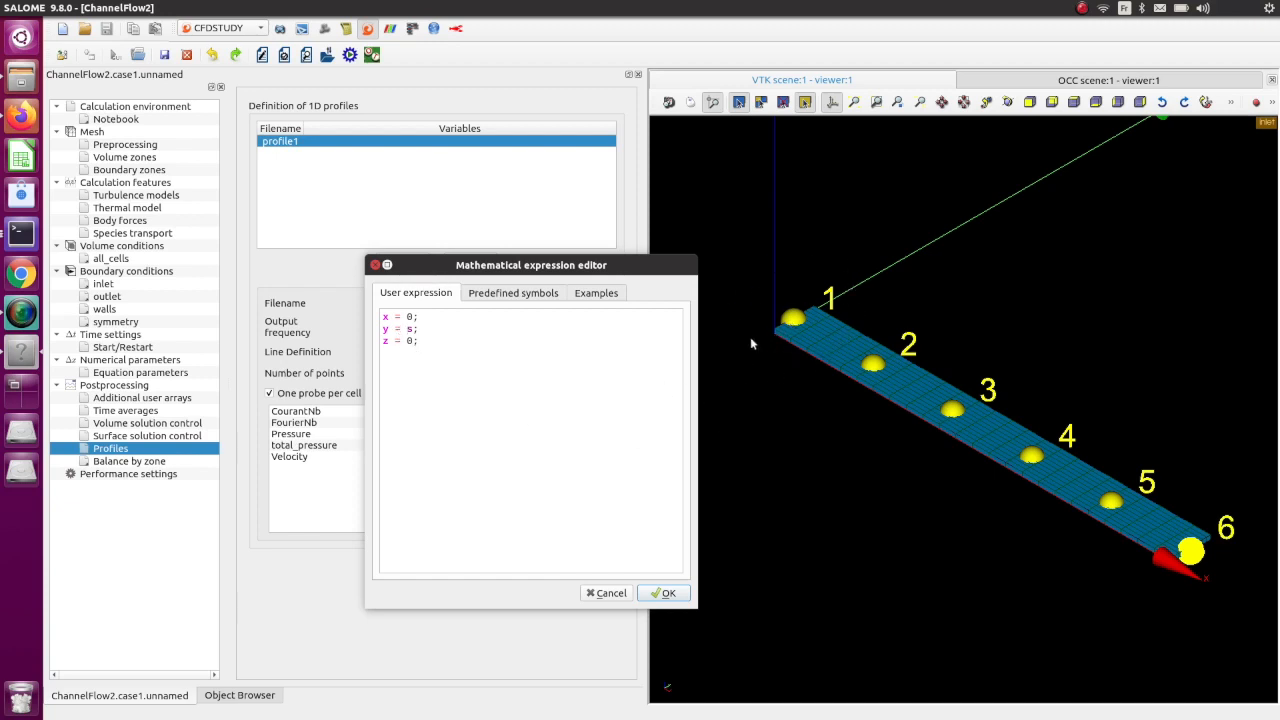
double_click(411, 316)
type("1")
left_click(664, 593)
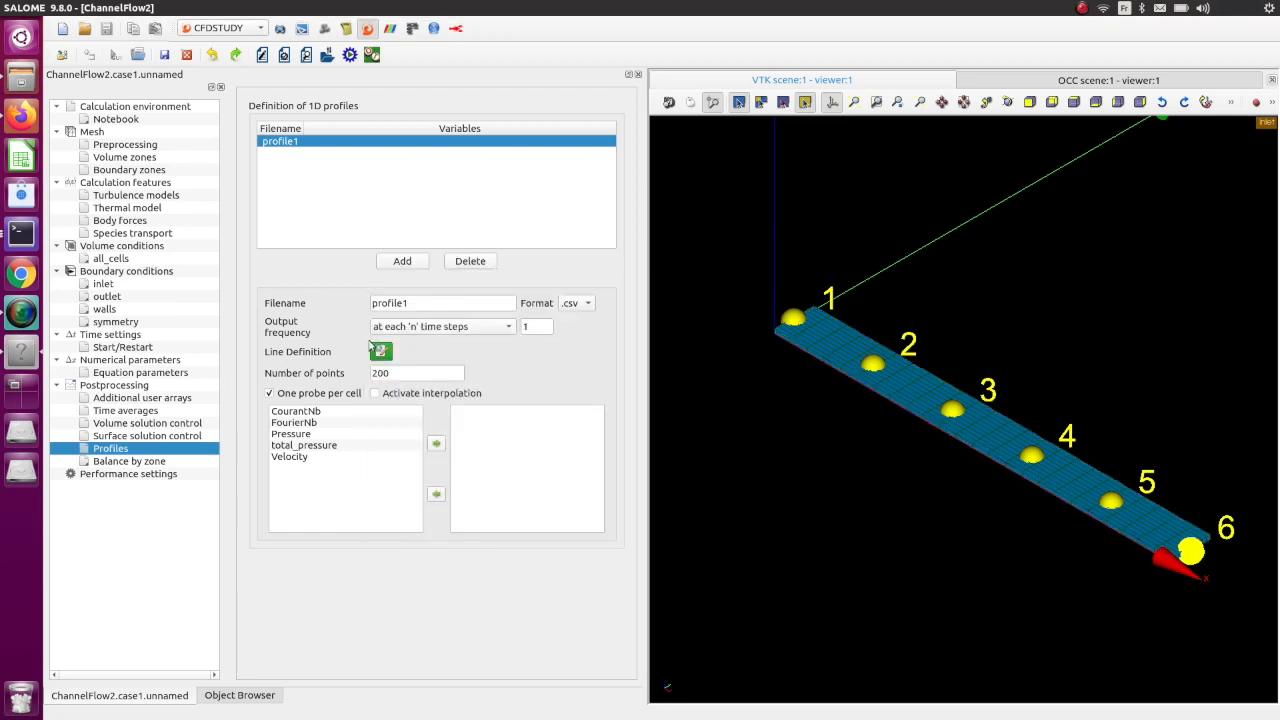
left_click(308, 457)
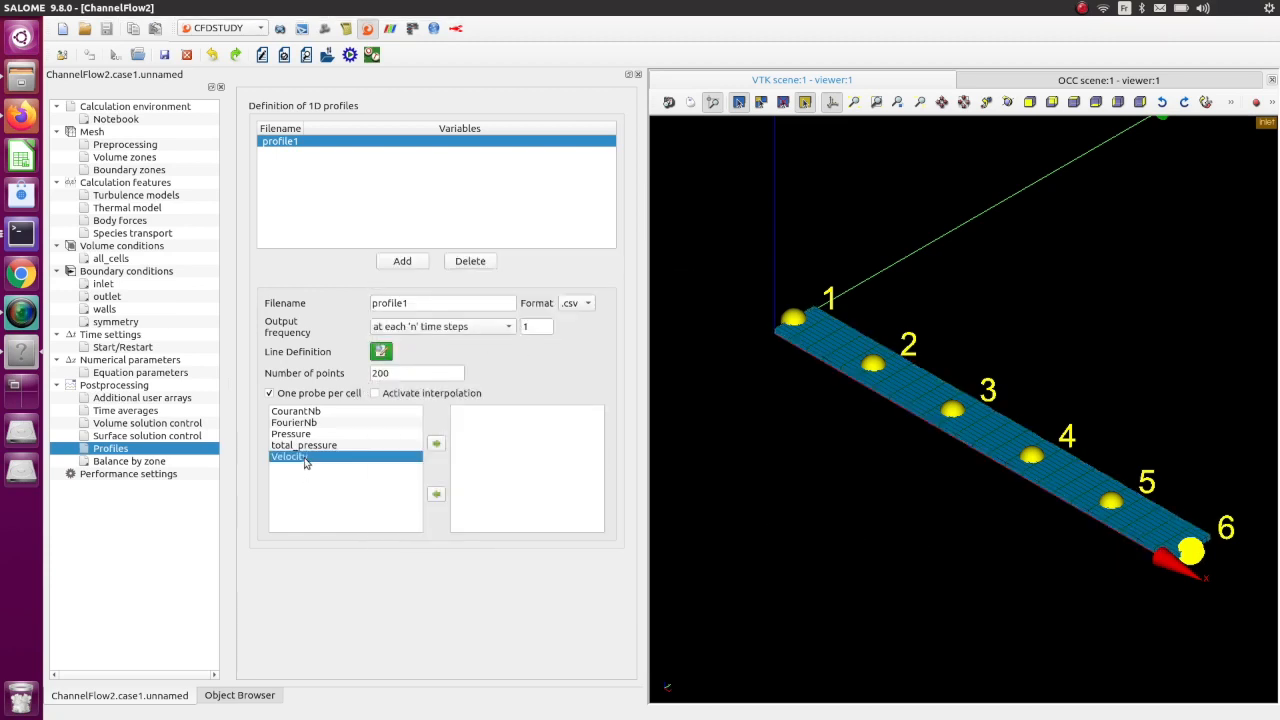
left_click(437, 446)
- Check the balance by zone page and the partitioning, input/output and MPI algorithm performance settings
left_click(127, 465)
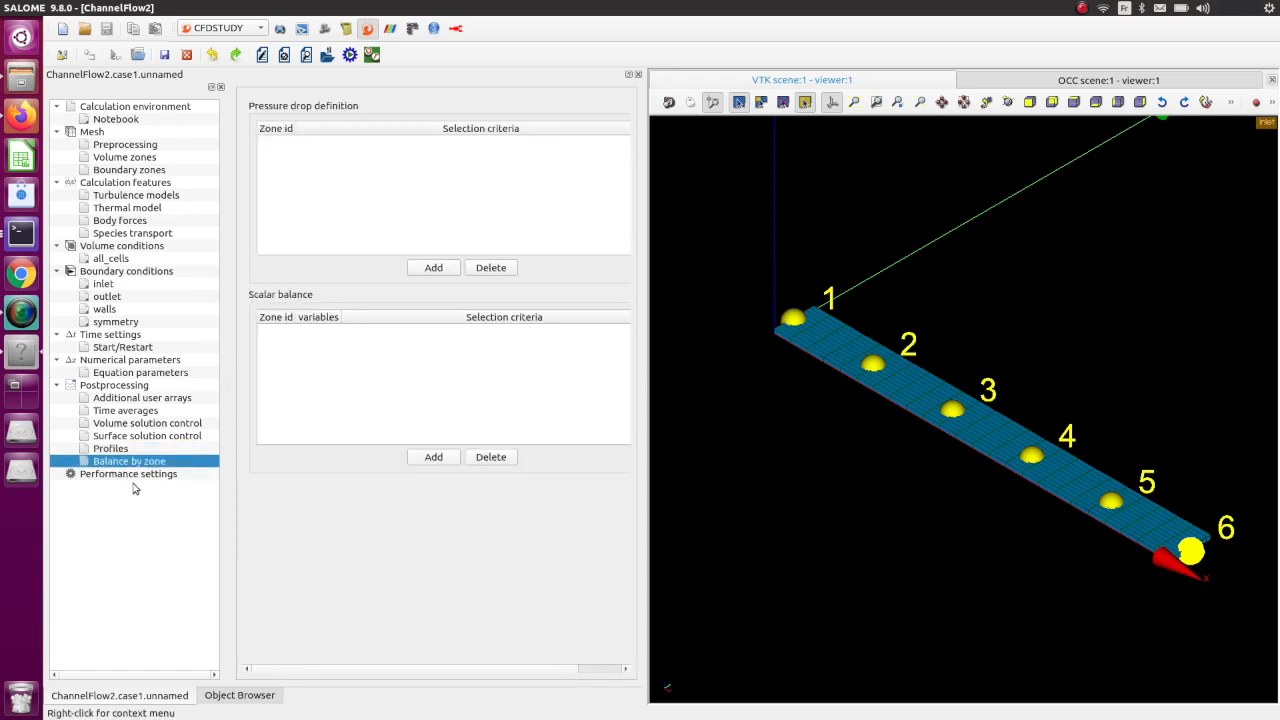
left_click(129, 477)
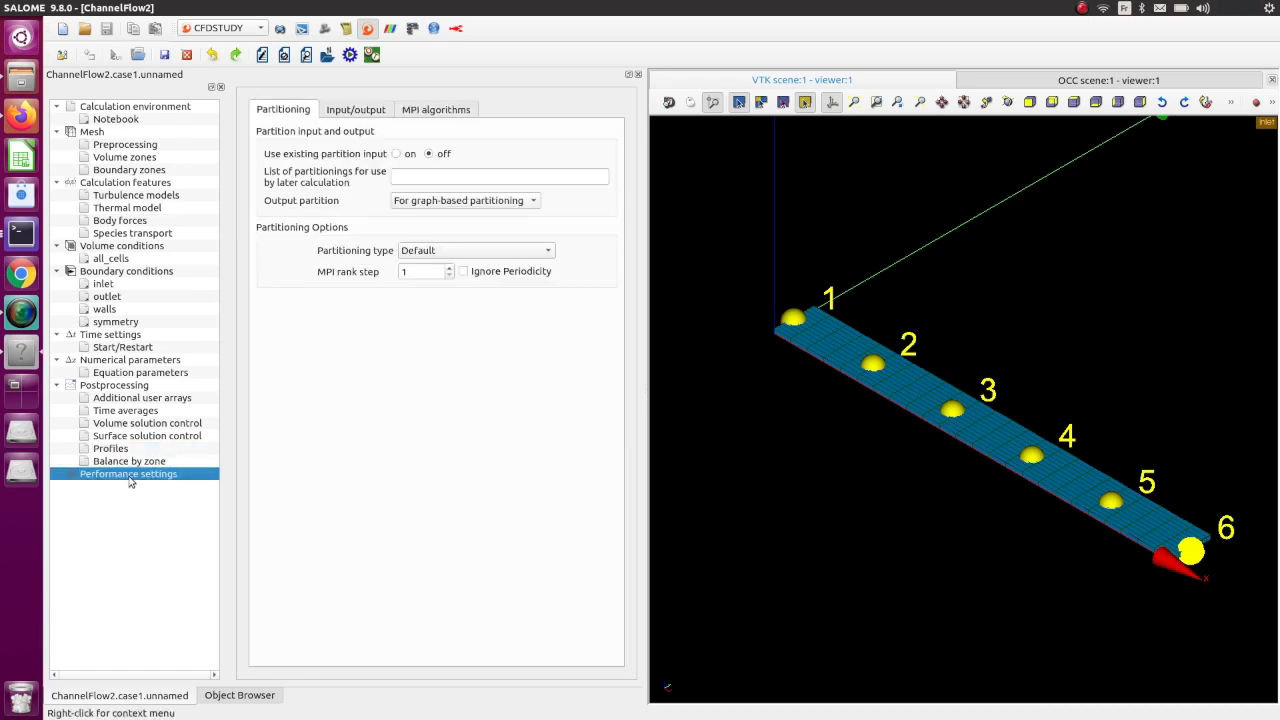
left_click(362, 118)
left_click(430, 112)
left_click(286, 113)
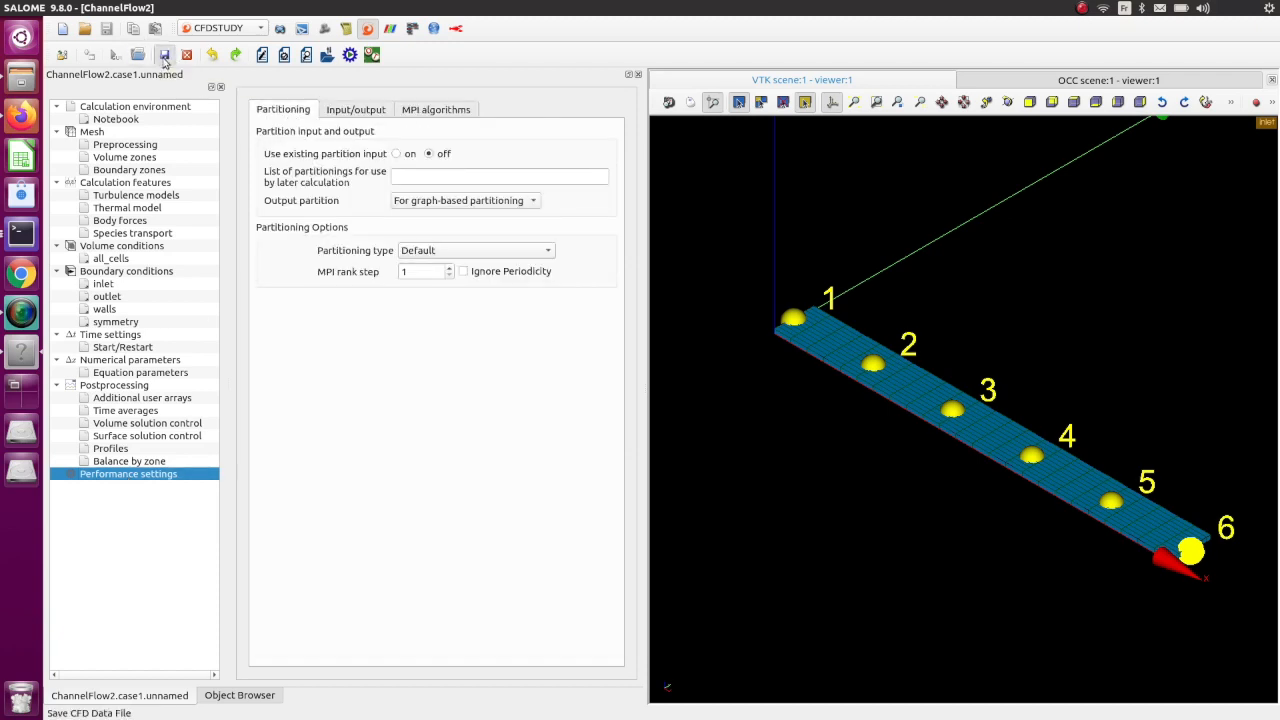
- Run the calculation with 1 process and 1 thread per process, and close the run log when it finishes
left_click(349, 55)
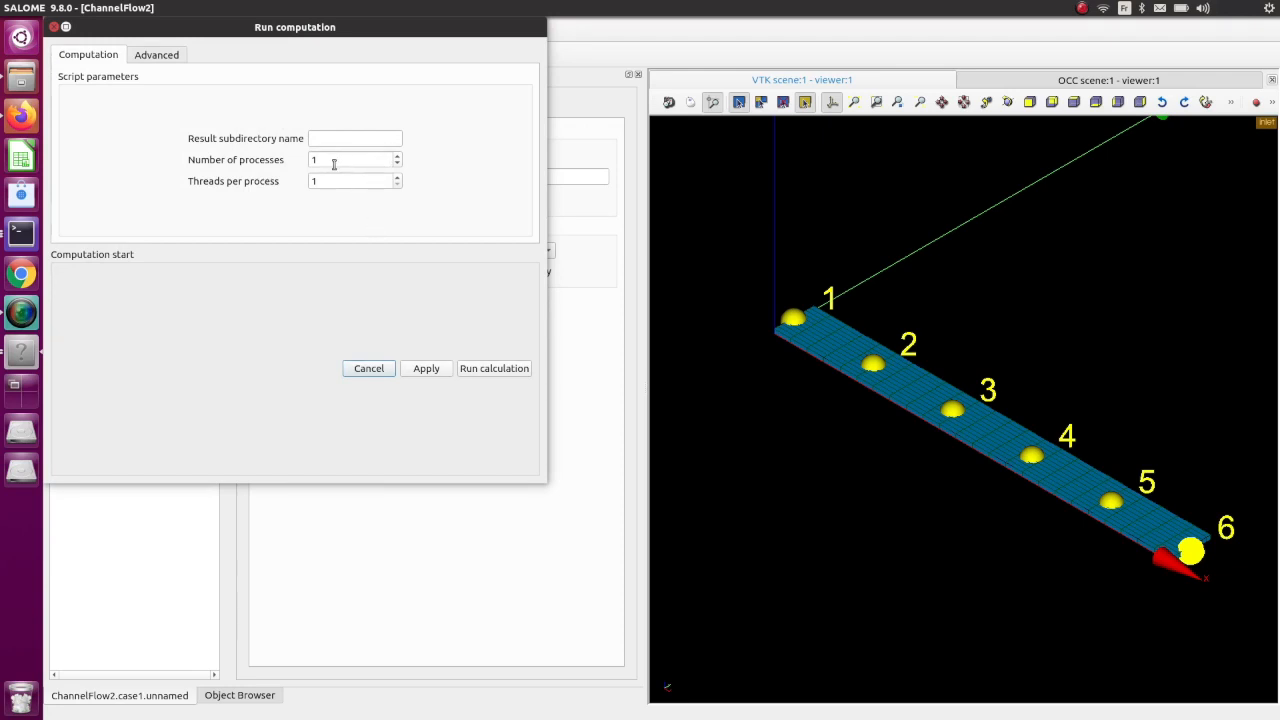
left_click_drag(331, 29, 338, 61)
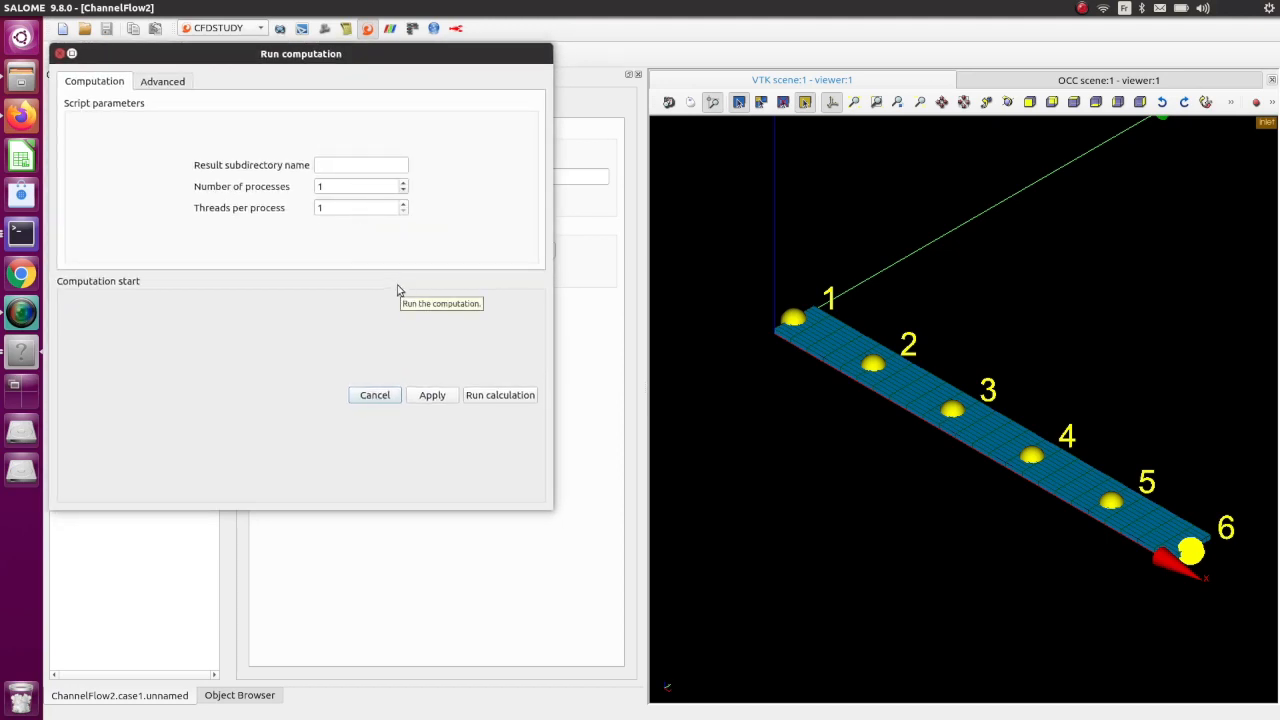
left_click(489, 394)
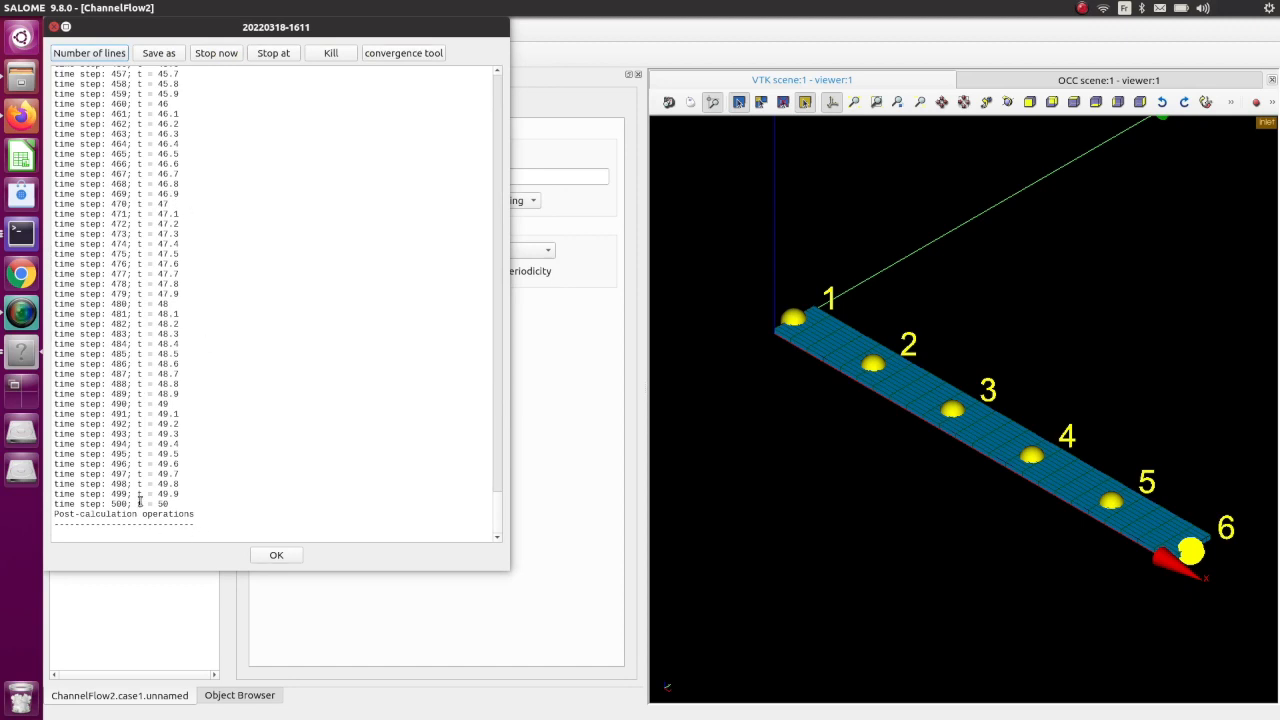
left_click(272, 555)
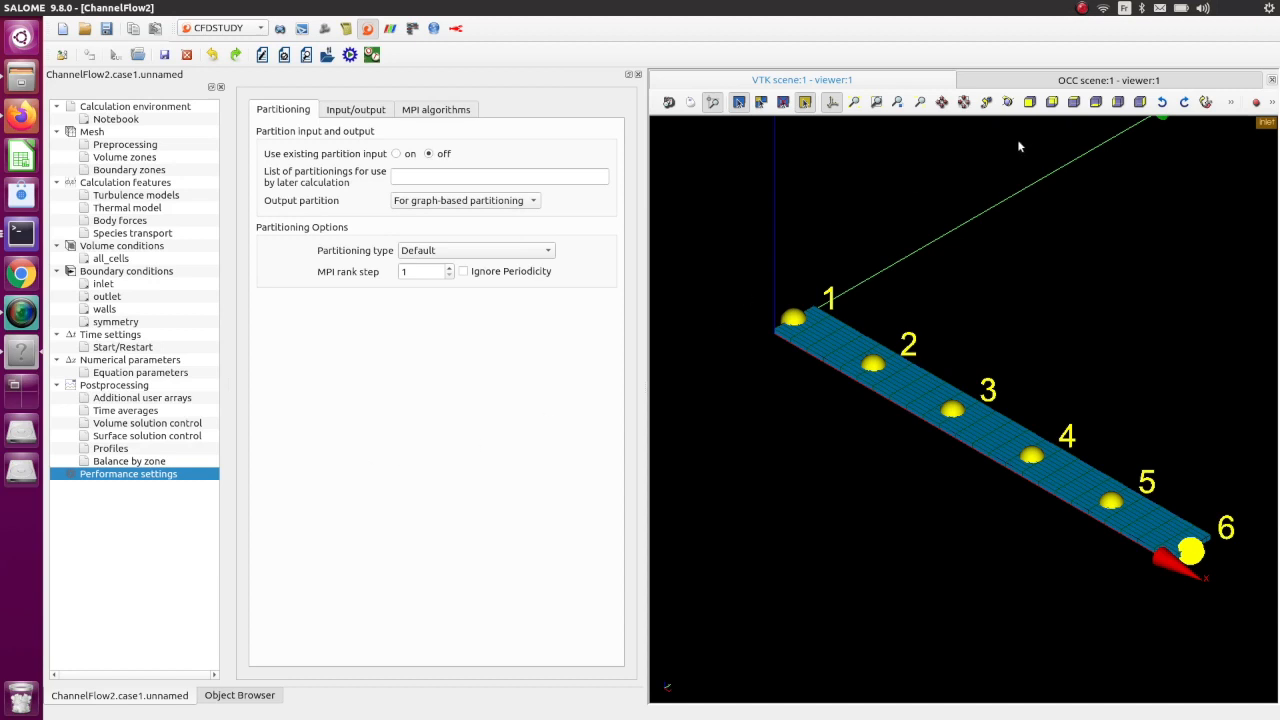
- Expand the latest run's results folder under RESU of case1 in the widened object browser to examine its output files
left_click(252, 698)
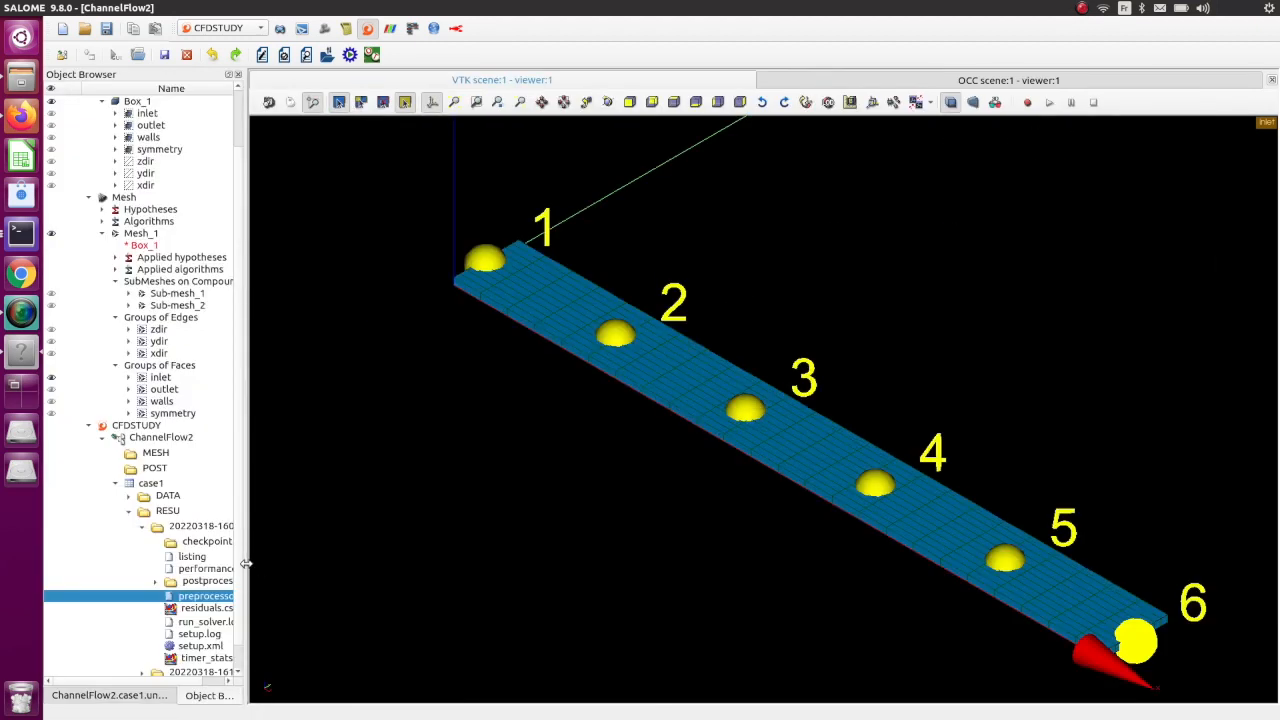
left_click_drag(245, 563, 428, 567)
left_click(145, 527)
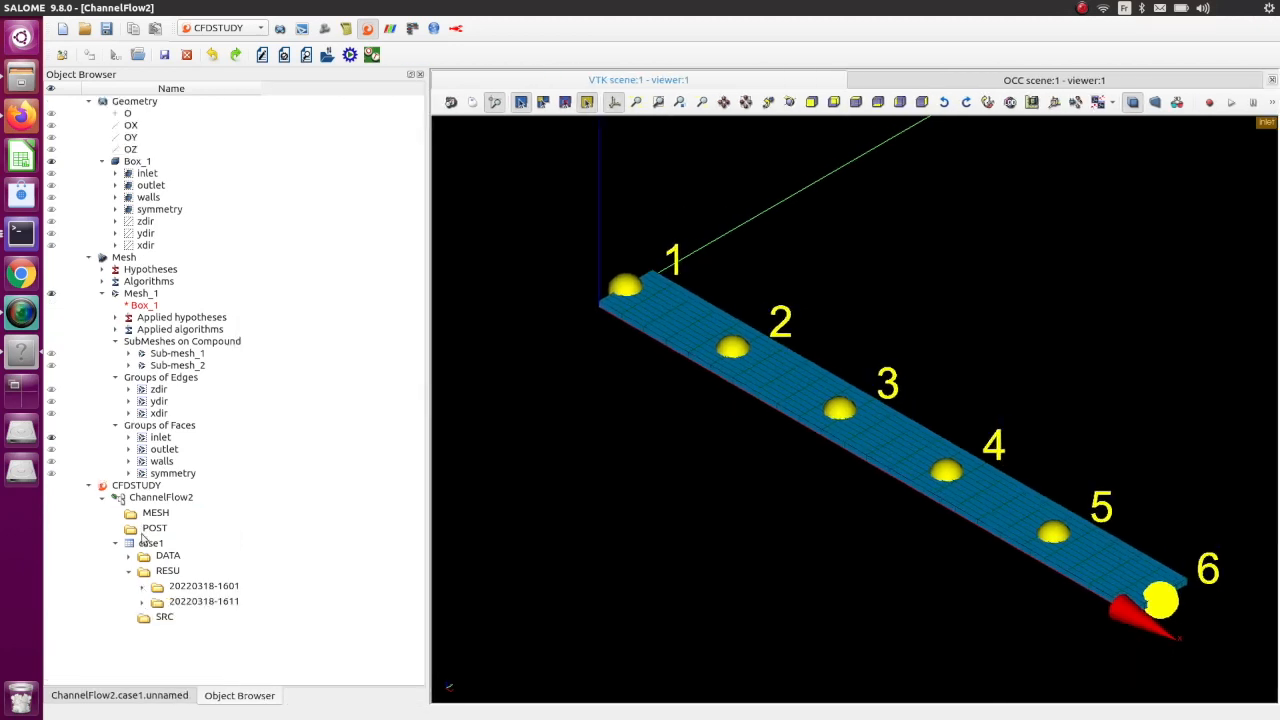
left_click(196, 602)
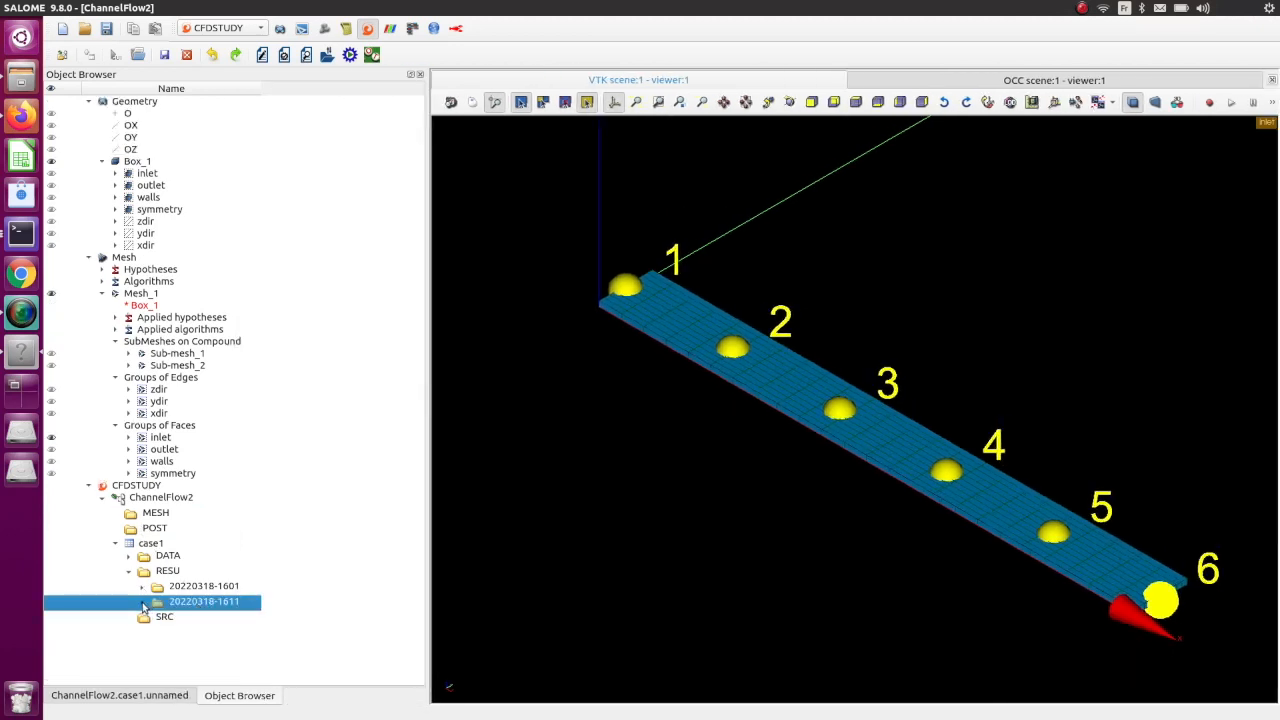
left_click(145, 602)
scroll(158, 592, "down", 3)
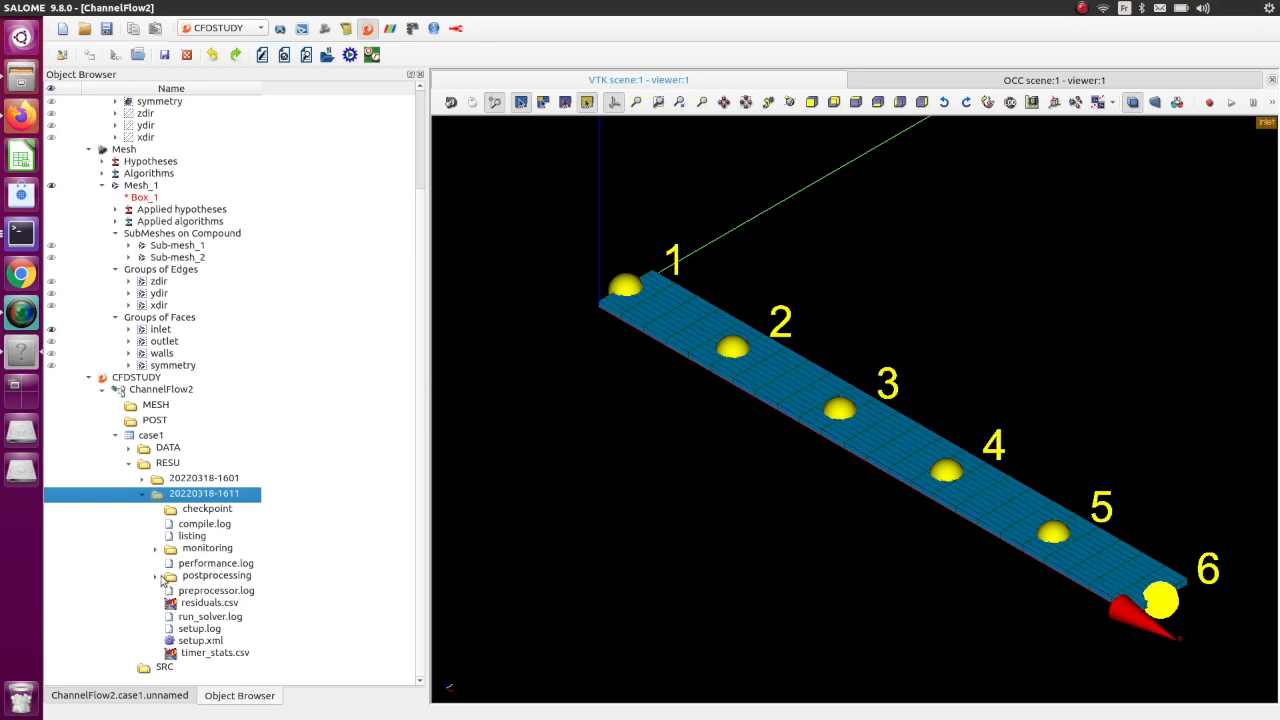
left_click(156, 576)
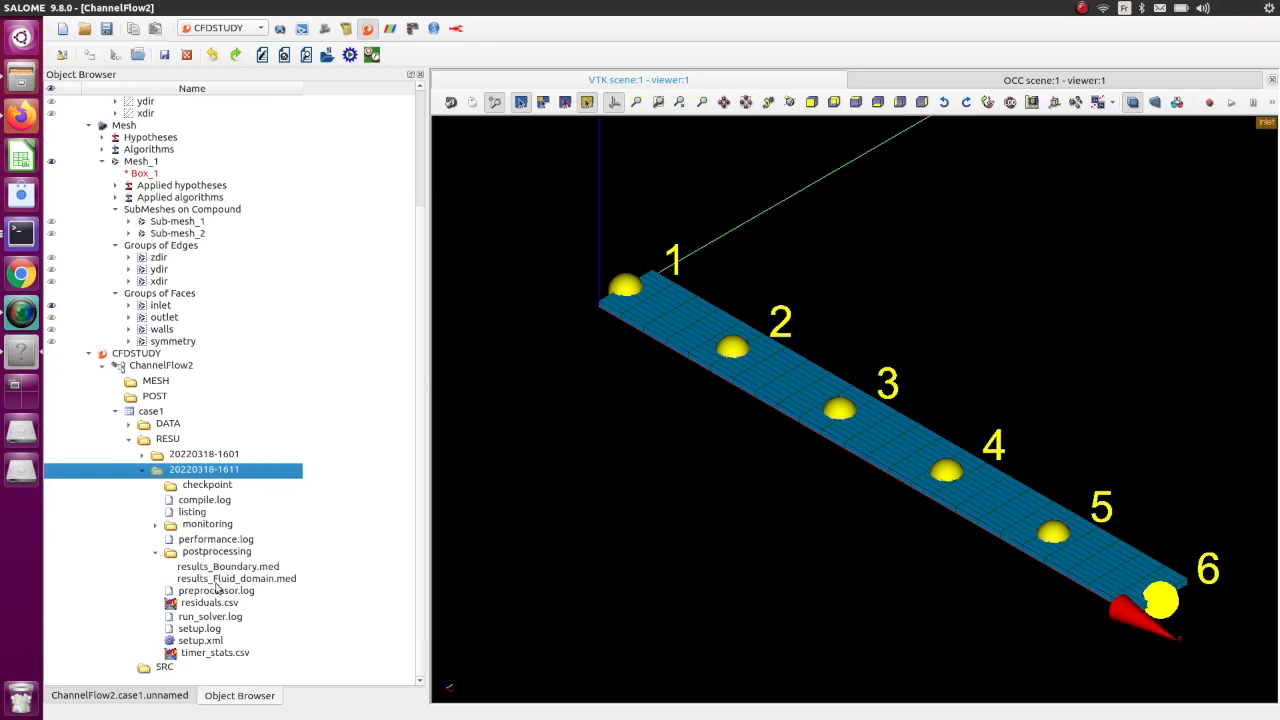
left_click(219, 567)
left_click(219, 578)
left_click(220, 568)
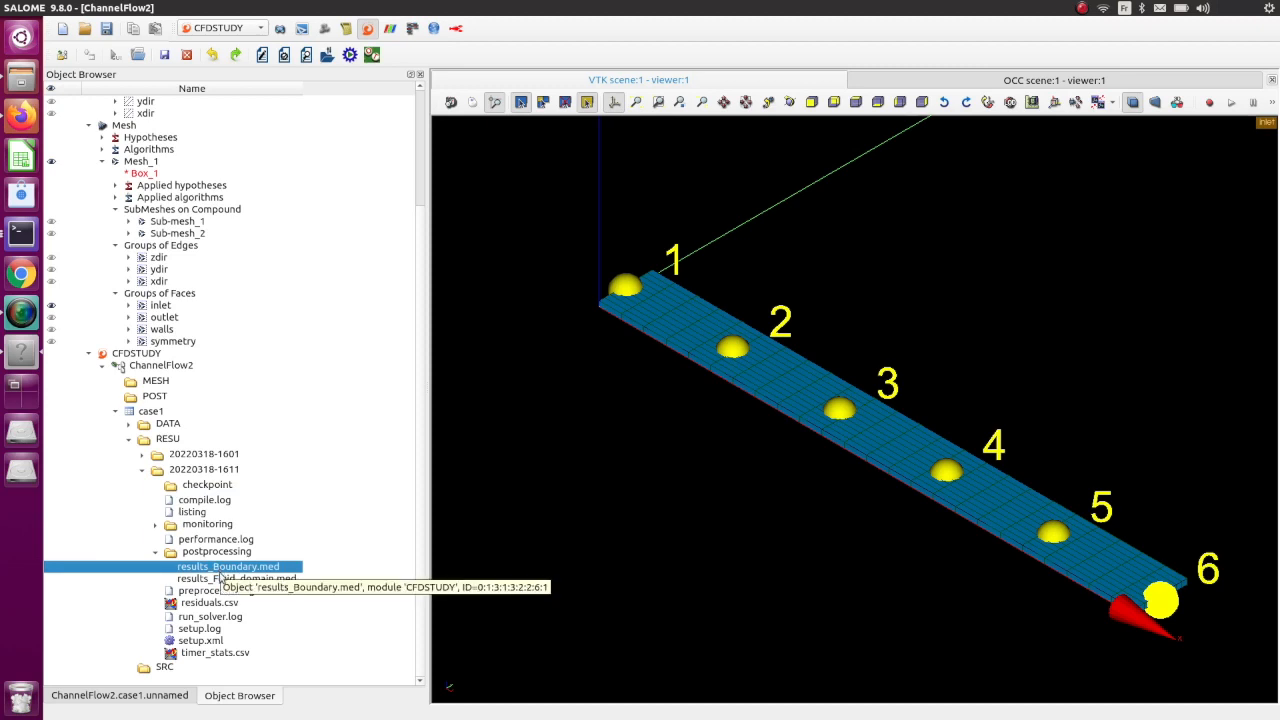
left_click(156, 525)
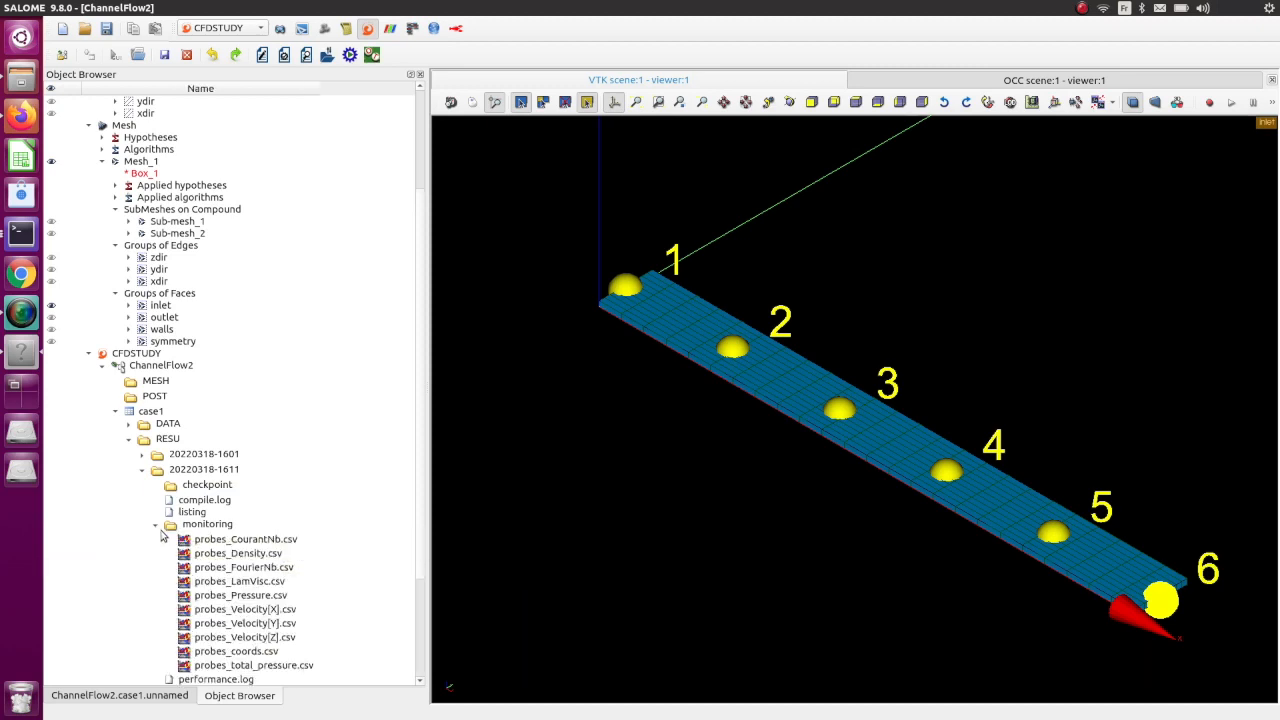
scroll(162, 532, "down", 2)
left_click(157, 424)
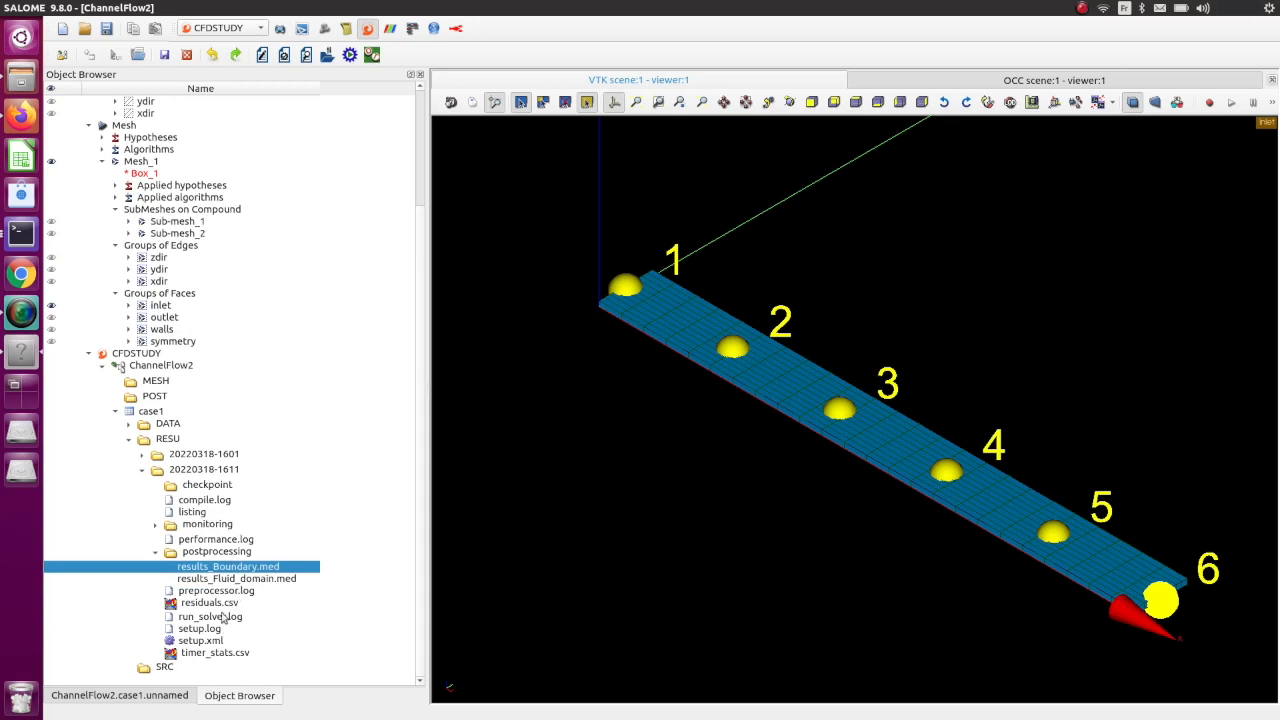
left_click(21, 76)
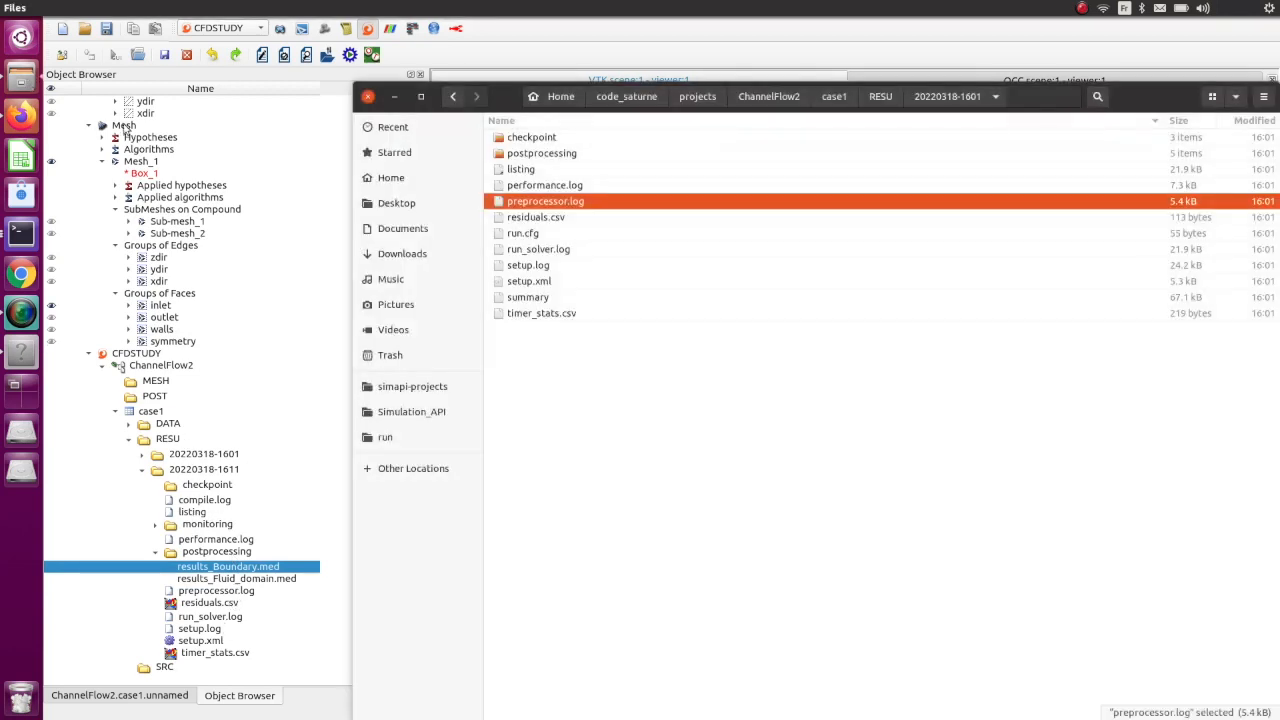
left_click(855, 104)
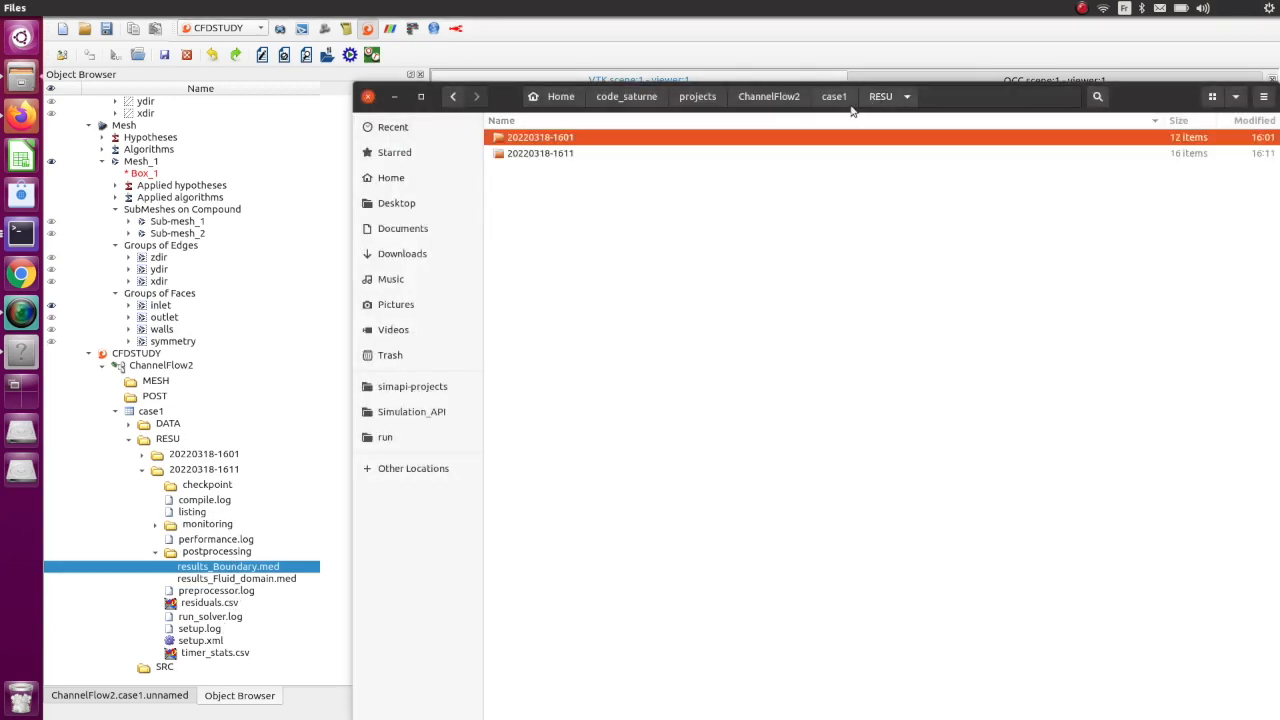
double_click(540, 153)
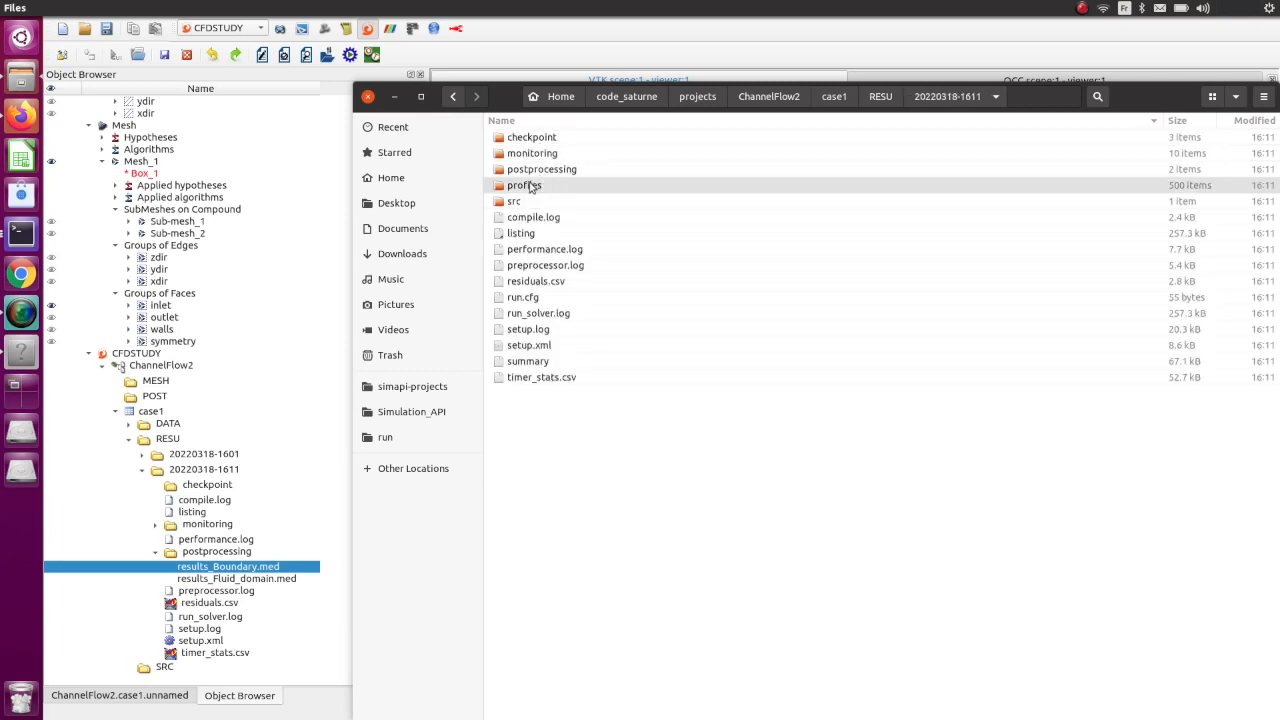
double_click(528, 186)
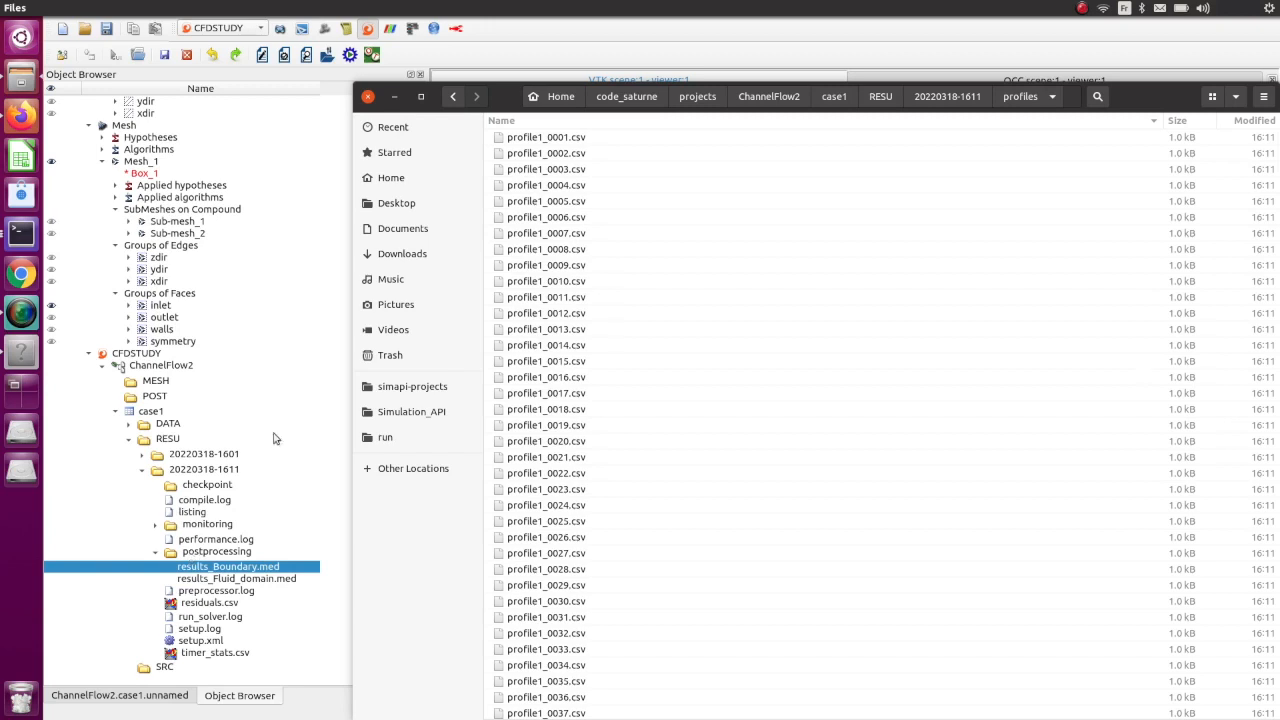
left_click(397, 97)
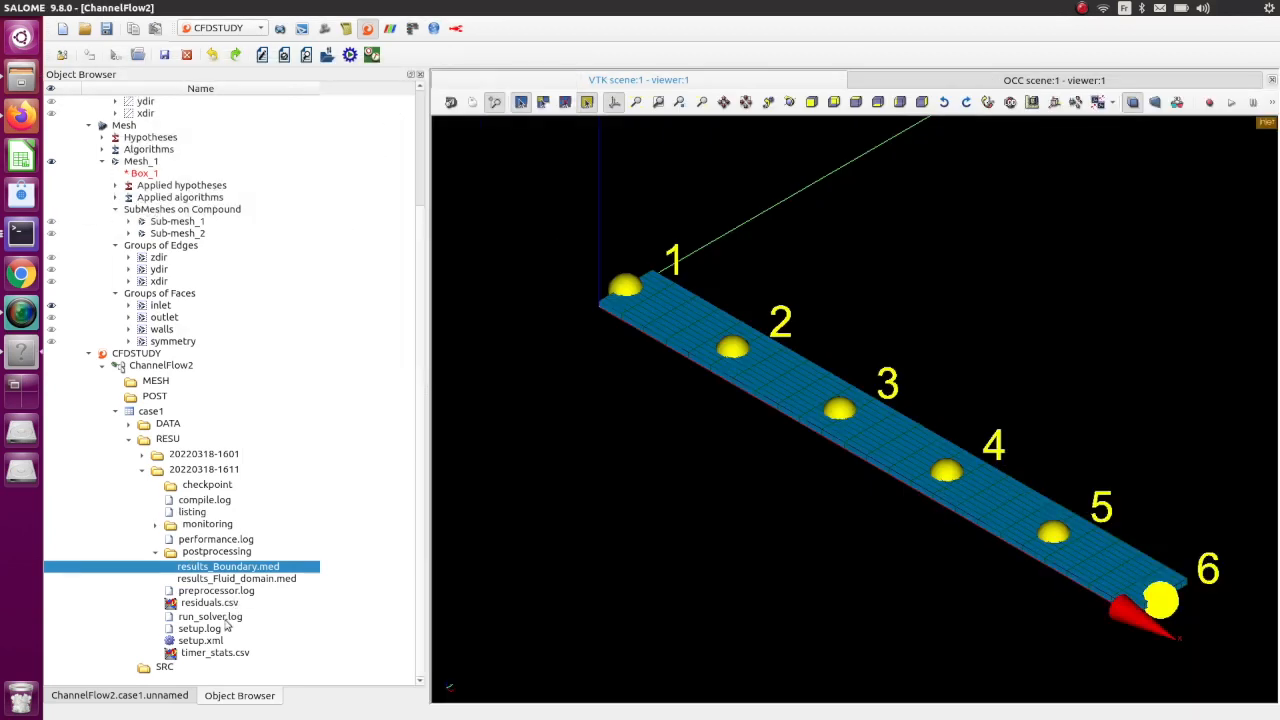
- Export results_Fluid_domain.med of the latest run to ParaViS and activate the ParaViS module
right_click(214, 572)
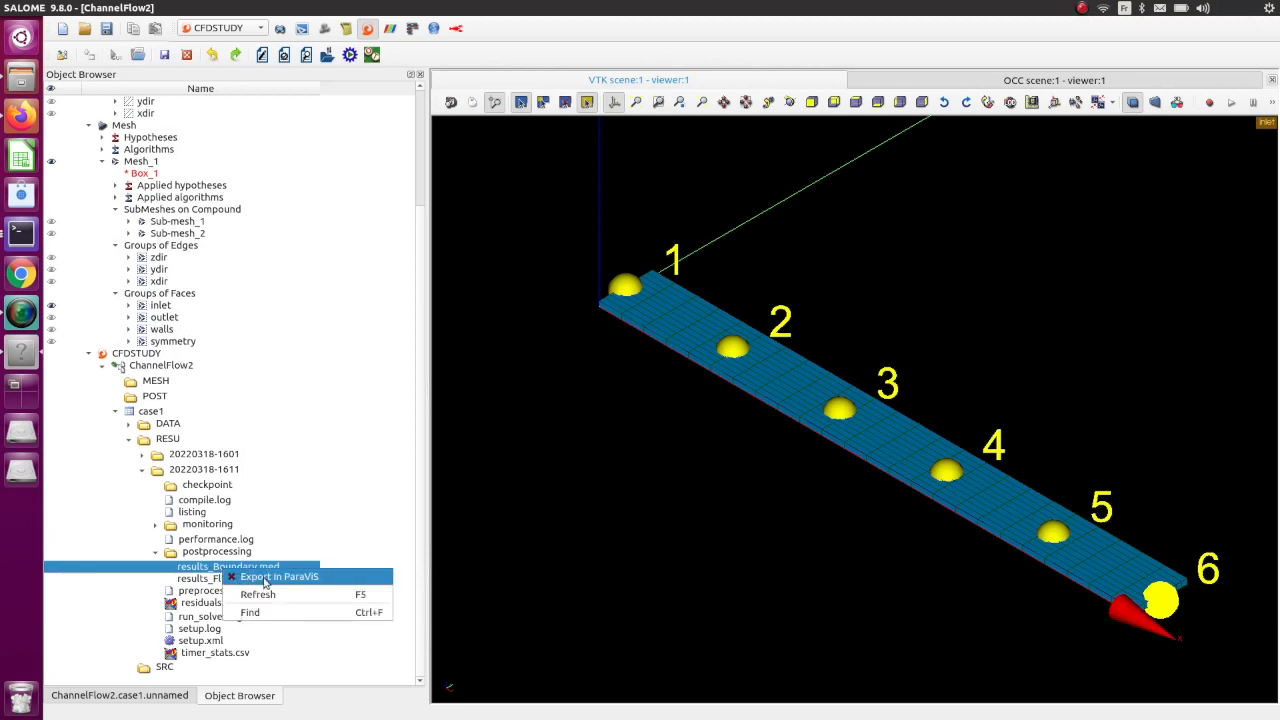
left_click(214, 587)
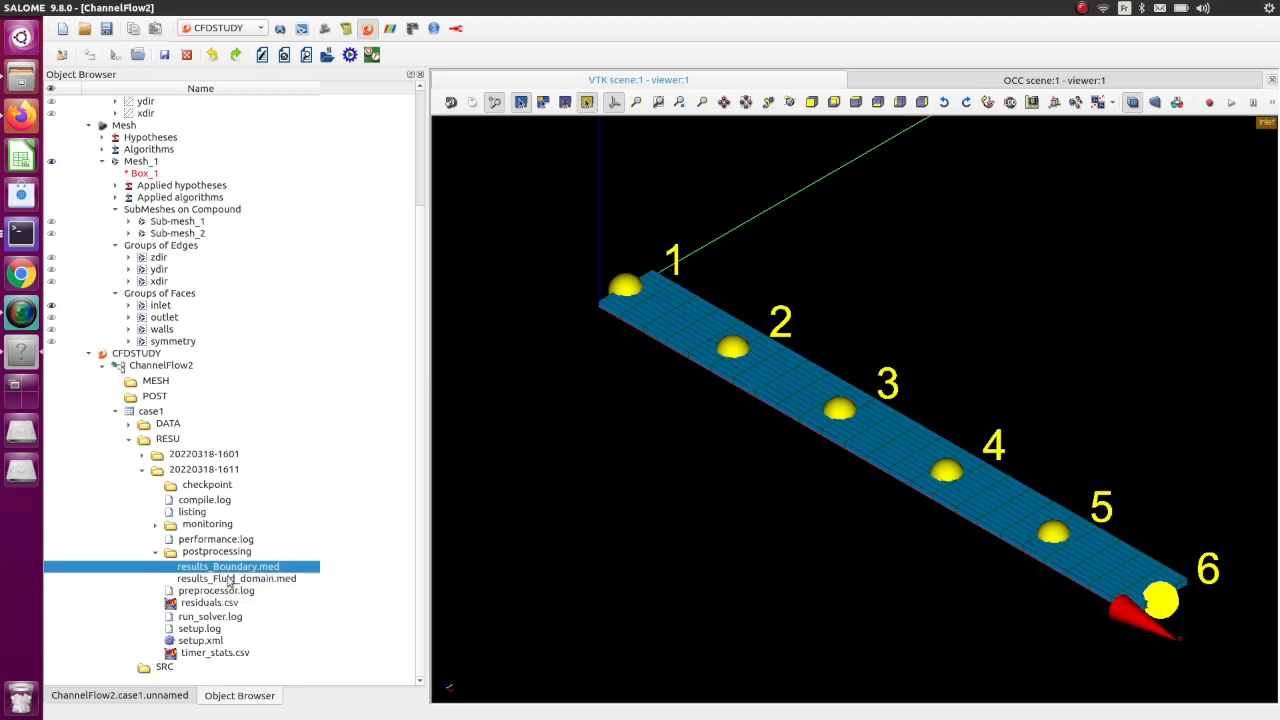
left_click(230, 585)
right_click(230, 585)
left_click(272, 586)
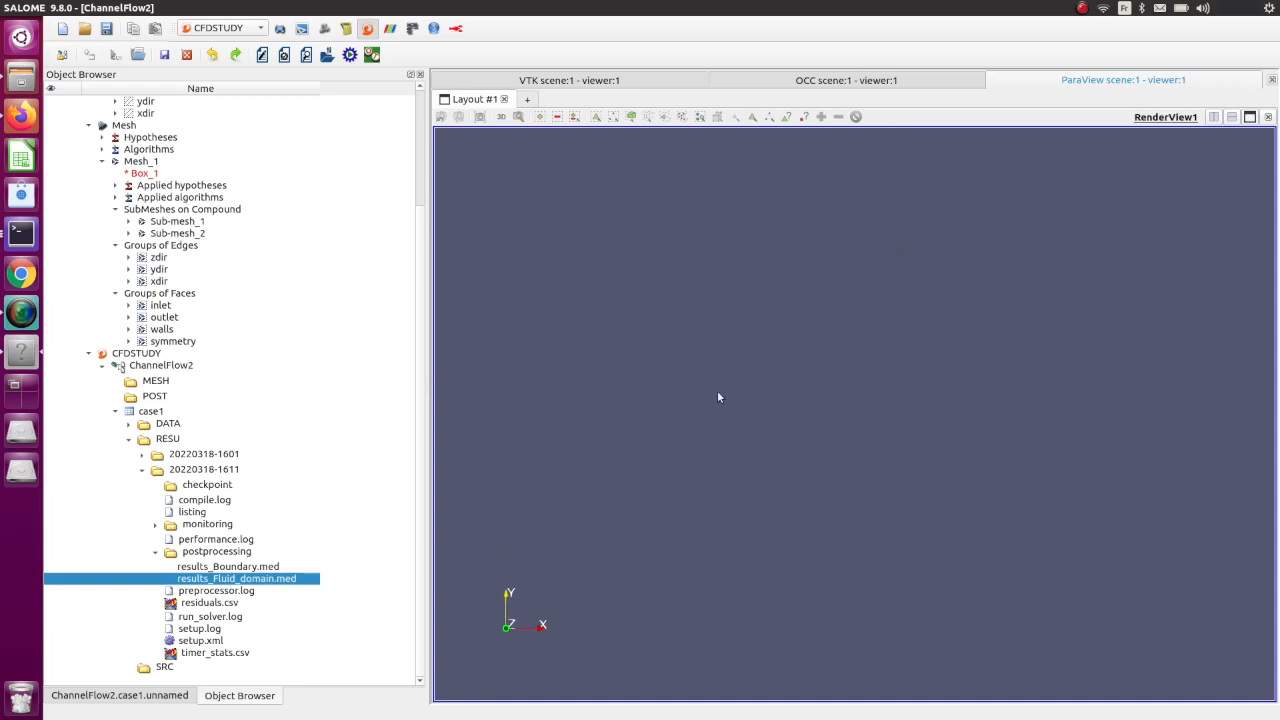
left_click(389, 28)
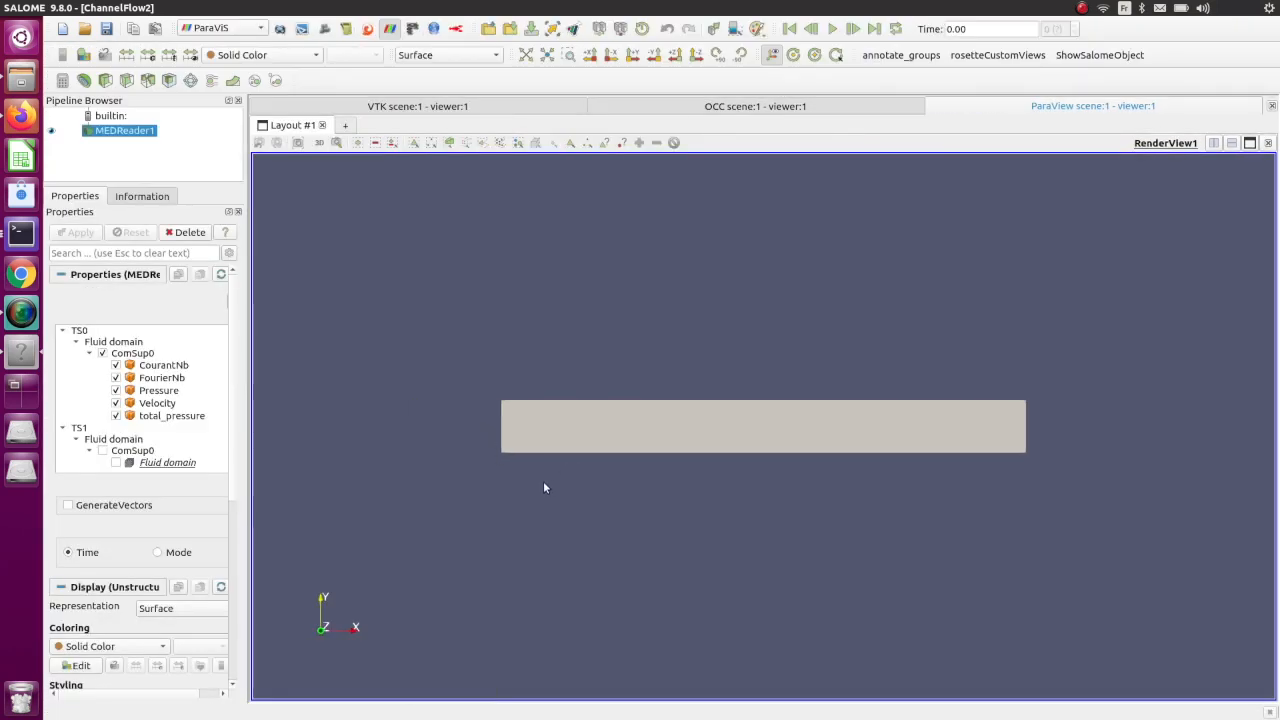
- Color the imported fluid domain result by the cell-based Velocity magnitude
left_click_drag(544, 482, 483, 466)
scroll(483, 466, "up", 3)
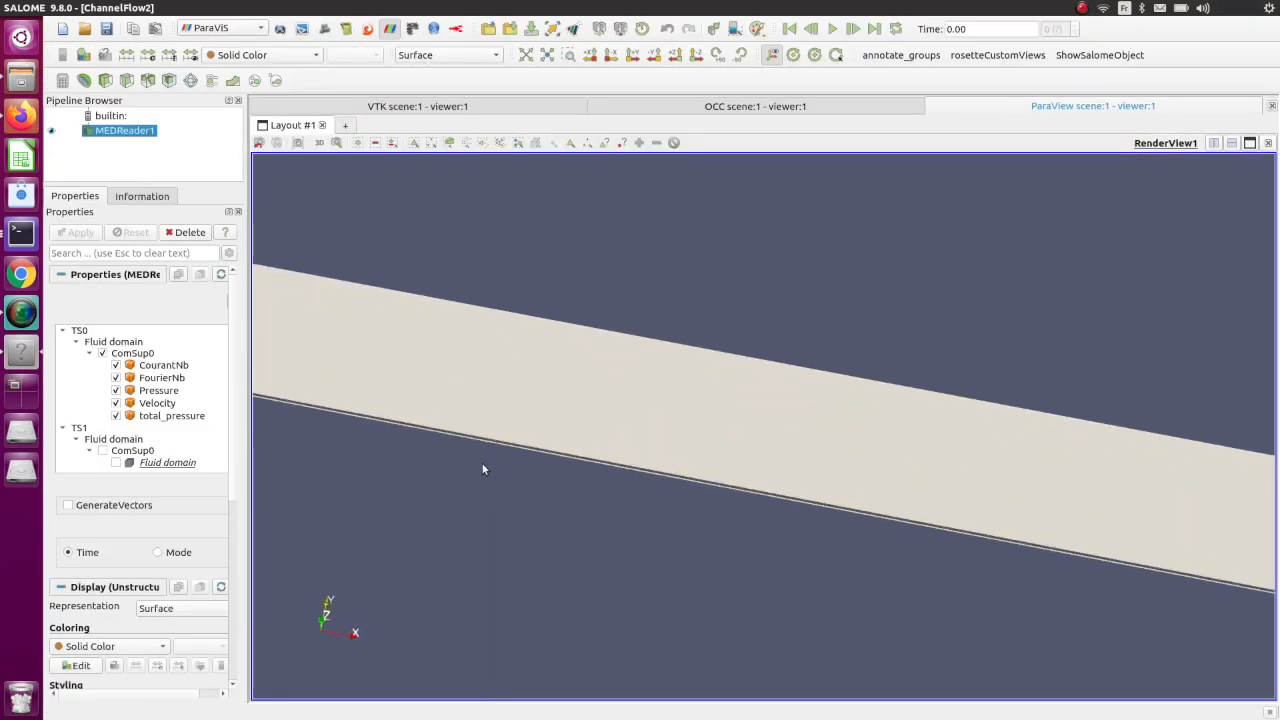
scroll(483, 466, "down", 2)
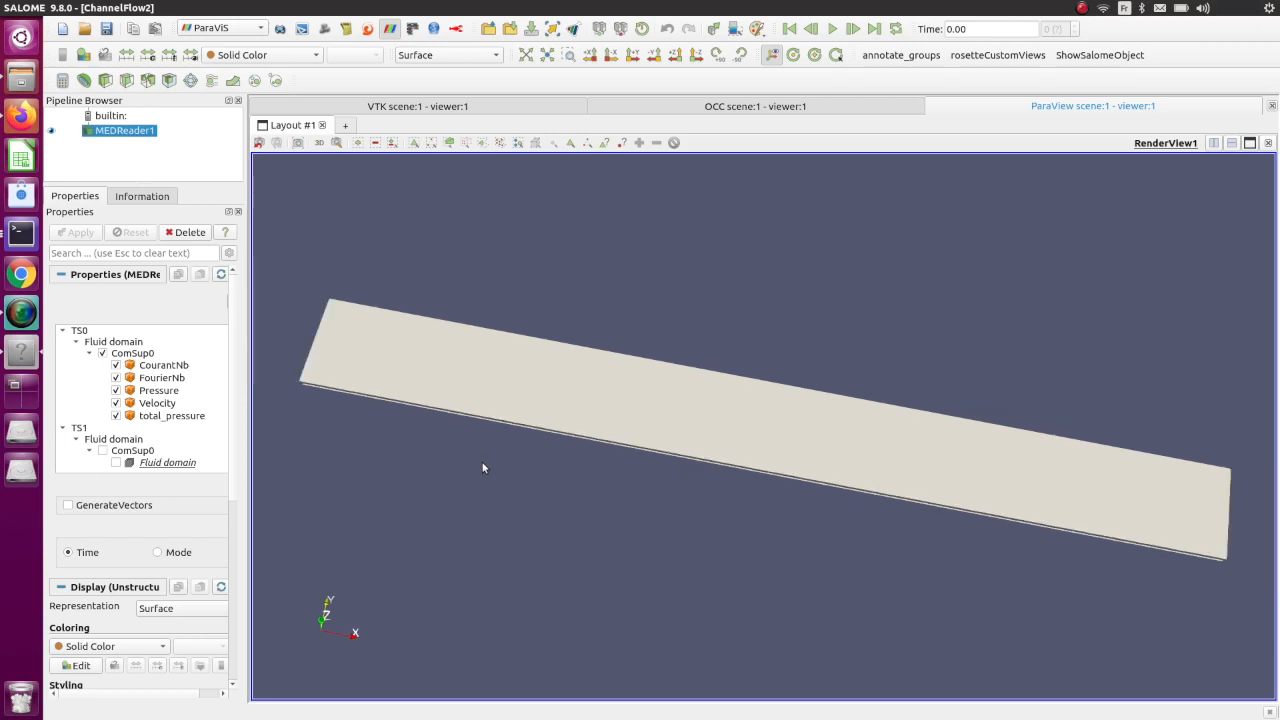
left_click(246, 56)
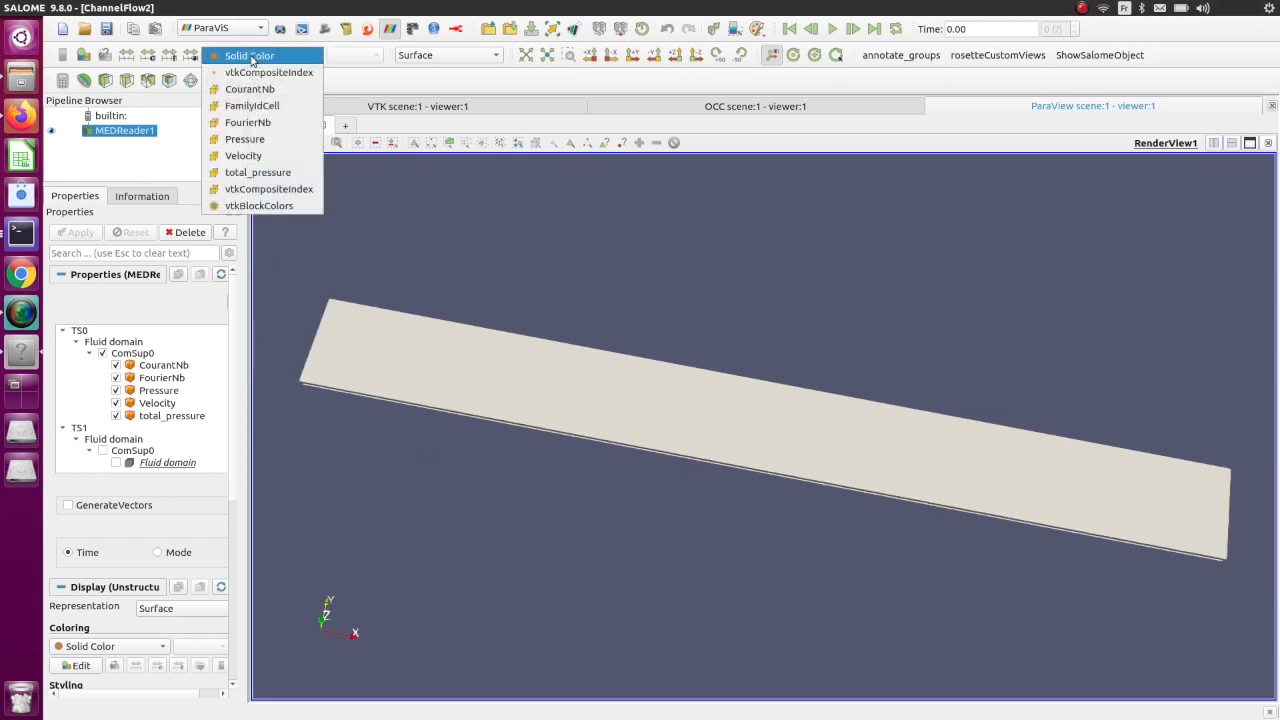
left_click(243, 156)
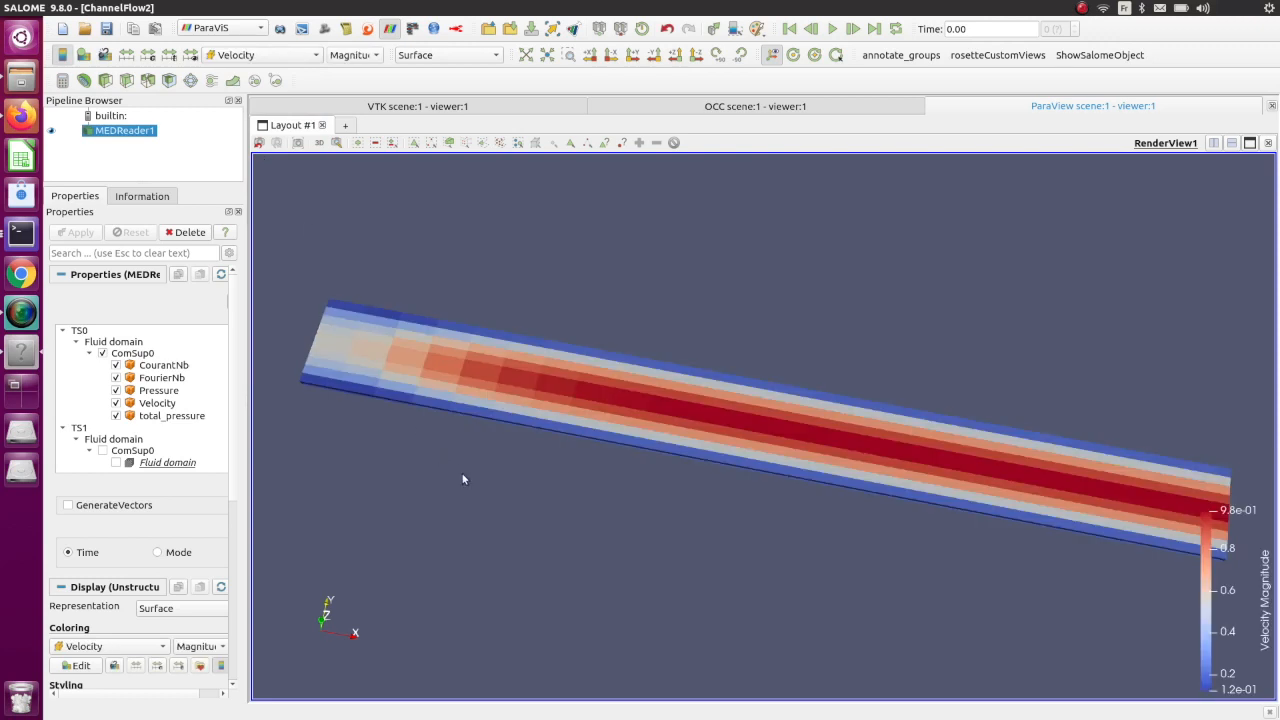
scroll(508, 485, "down", 1)
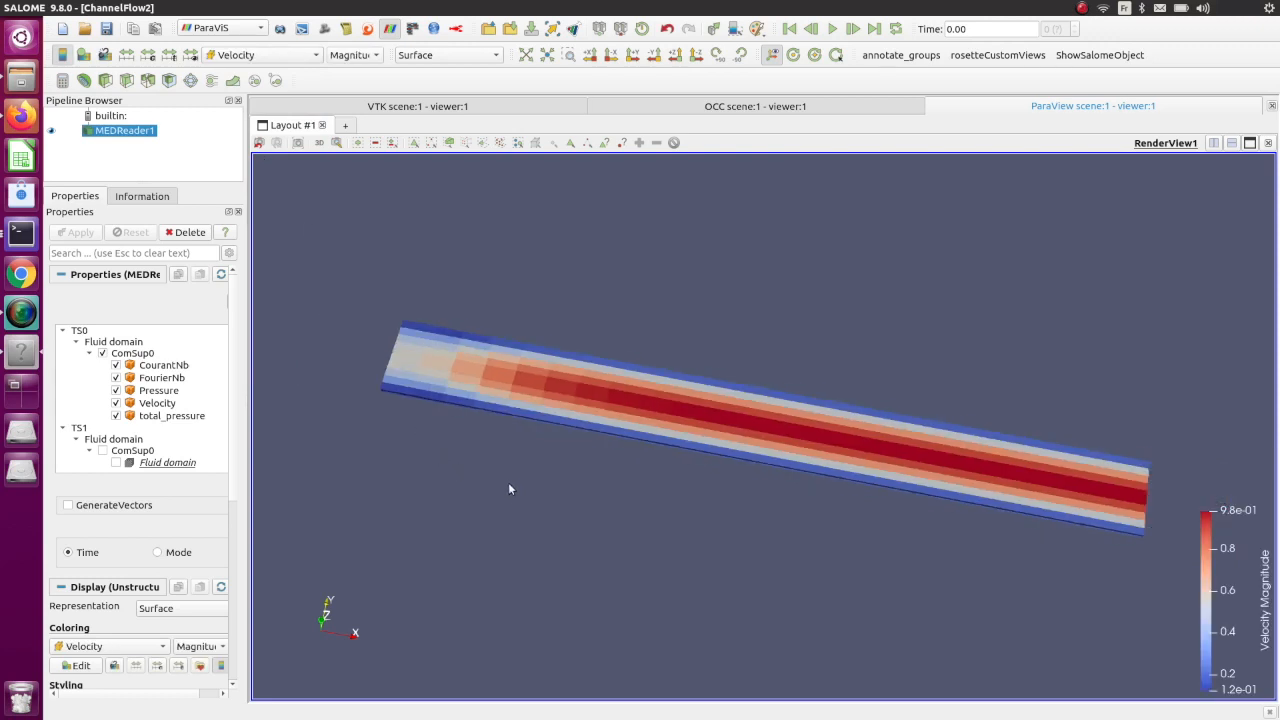
scroll(508, 484, "up", 1)
- Show the Animation View window for the fluid domain result
left_click(134, 7)
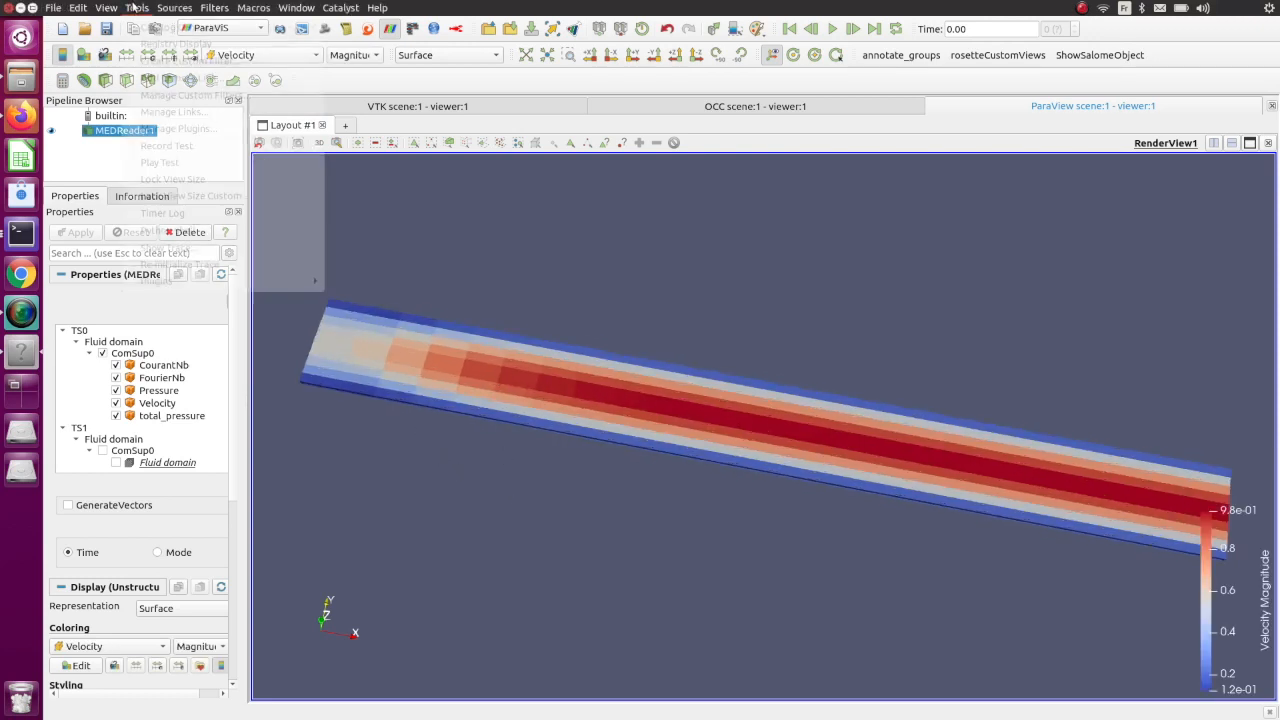
mouse_move(106, 7)
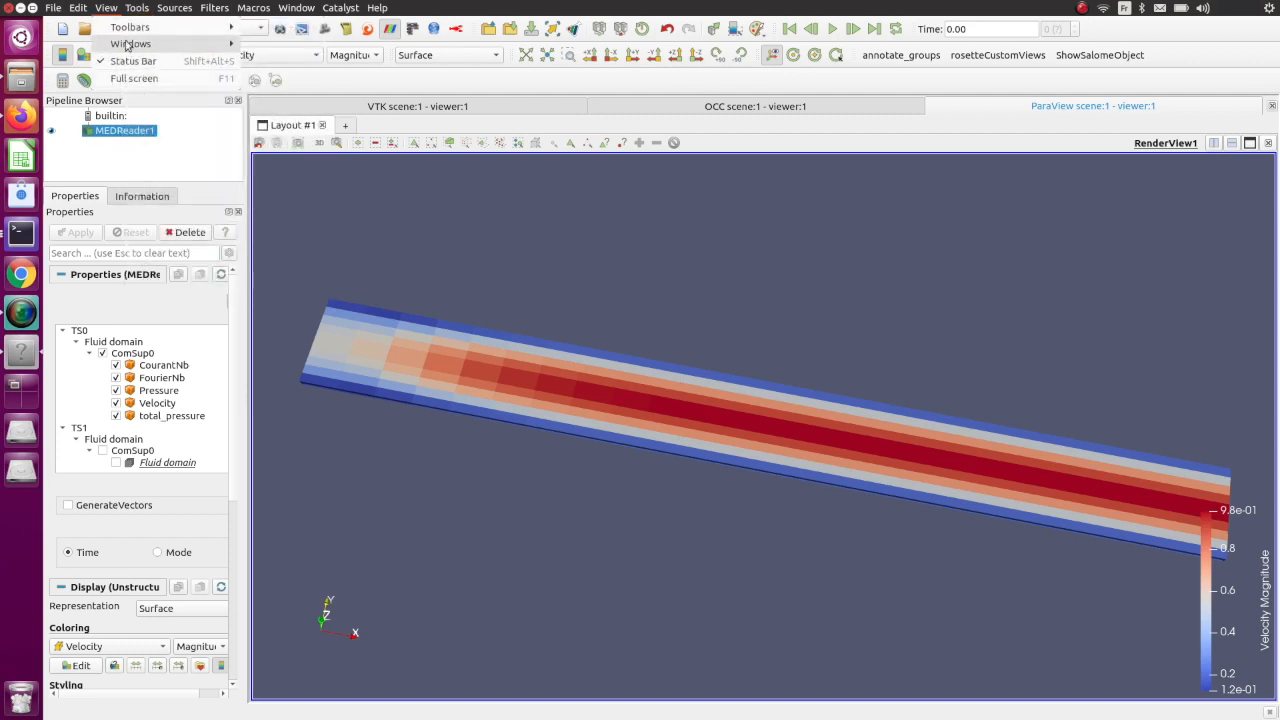
mouse_move(128, 46)
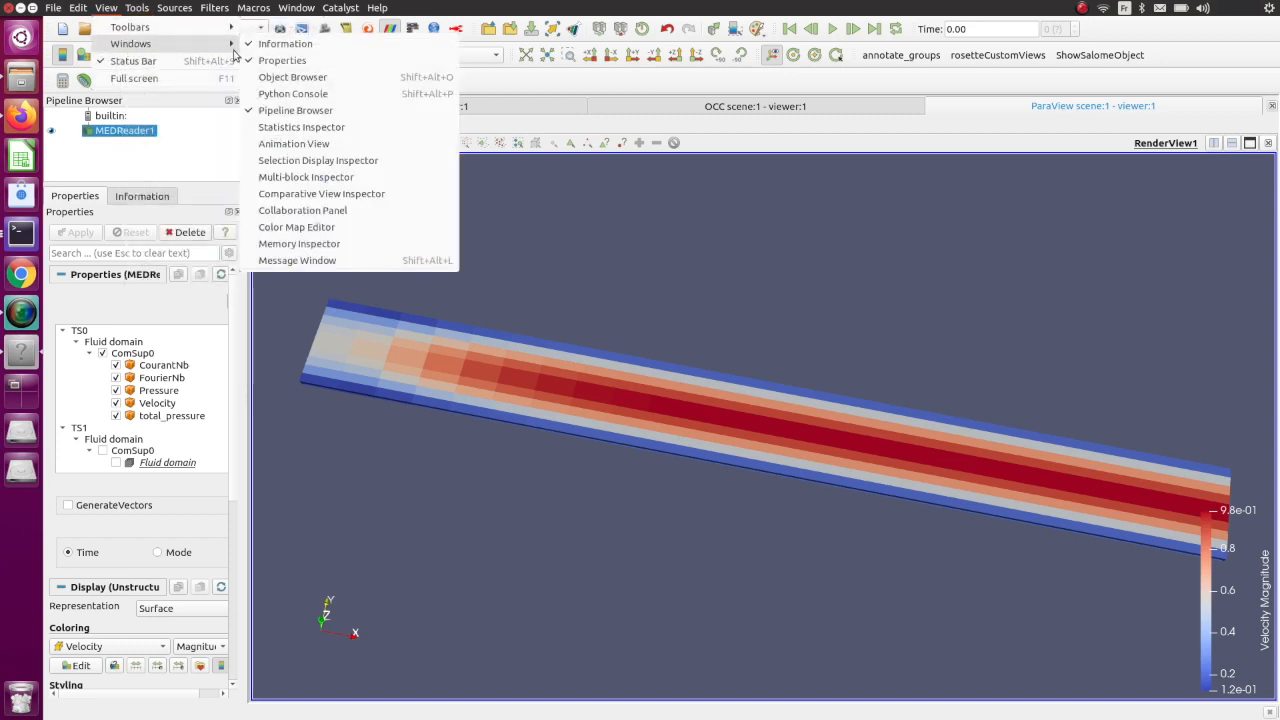
left_click(293, 143)
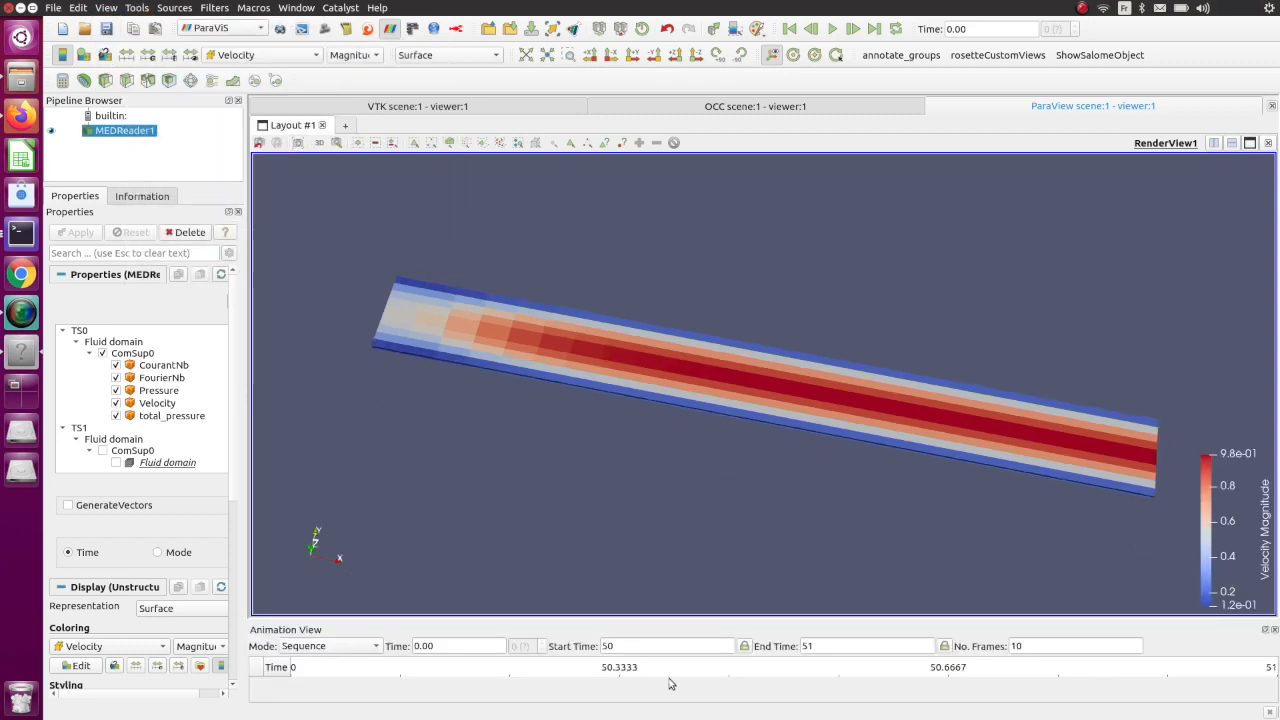
- Examine the cell-based velocity magnitude distribution along the channel from inlet to outlet
scroll(731, 460, "up", 3)
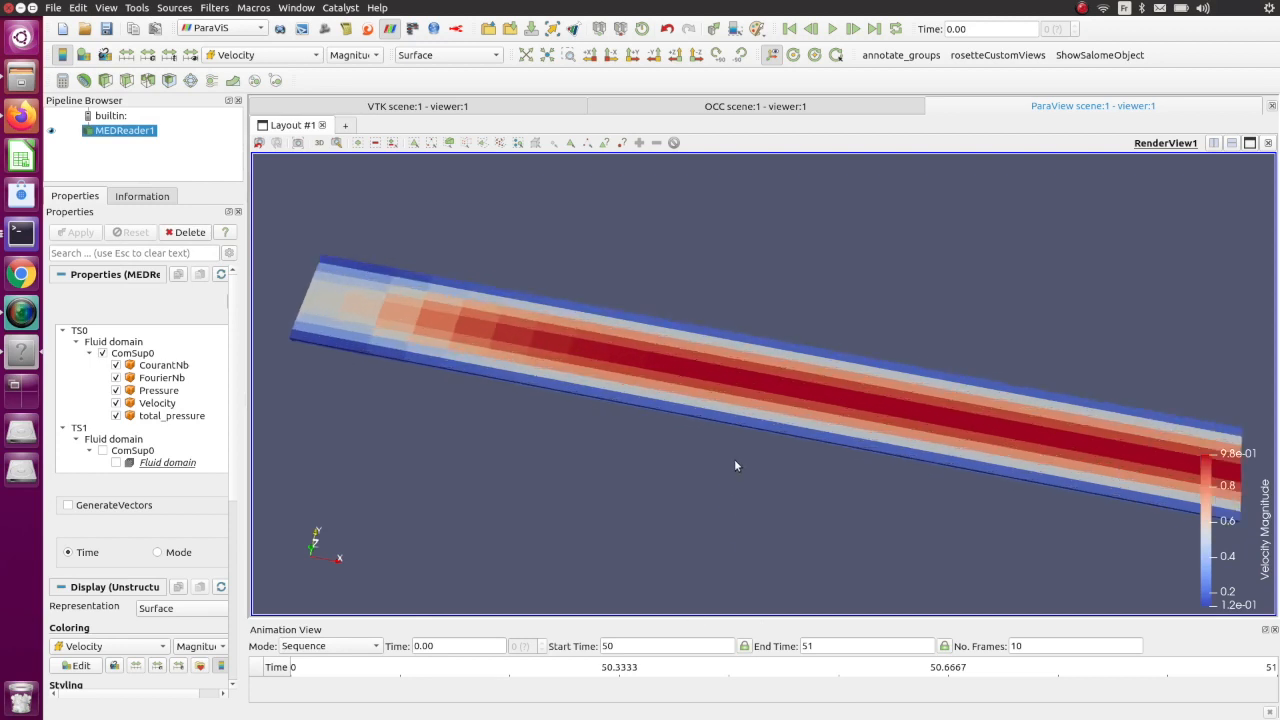
scroll(380, 330, "up", 1)
scroll(380, 331, "down", 1)
scroll(539, 410, "down", 1)
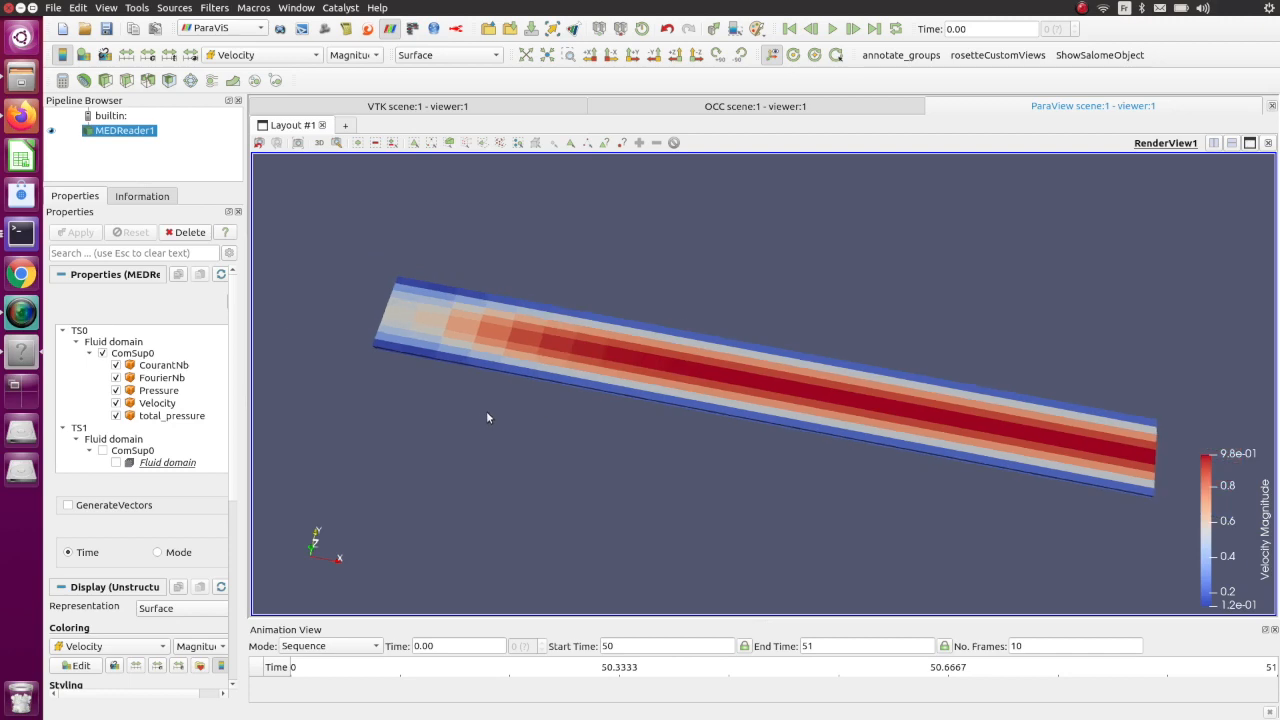
left_click_drag(645, 410, 431, 395)
scroll(564, 408, "up", 1)
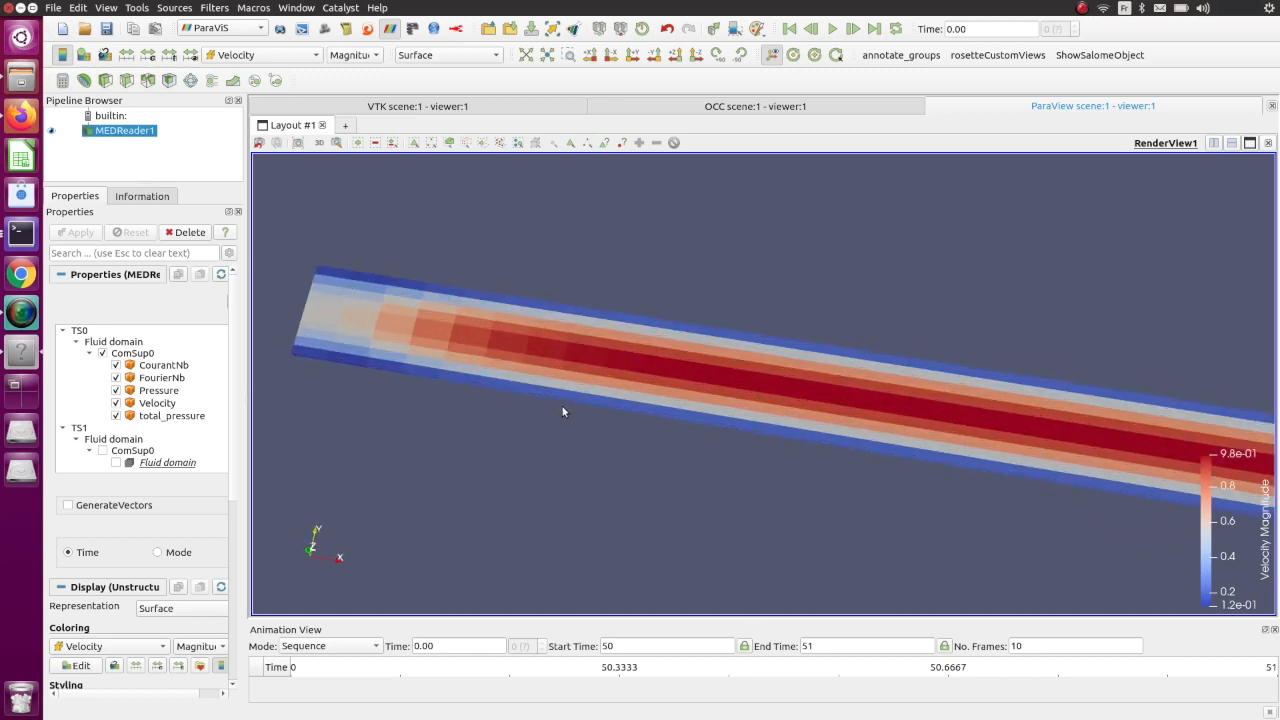
scroll(563, 407, "down", 1)
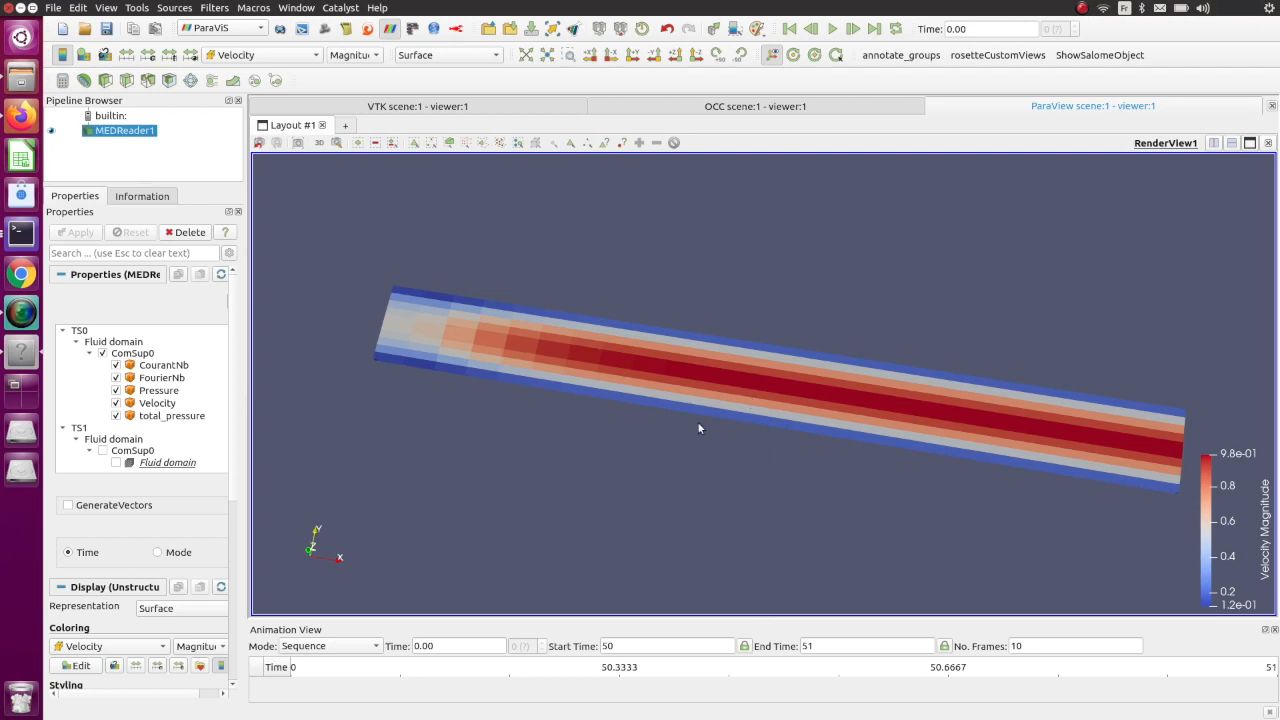
- Apply a Cell Data to Point Data filter to the MED result and color its output by Velocity magnitude
left_click(216, 7)
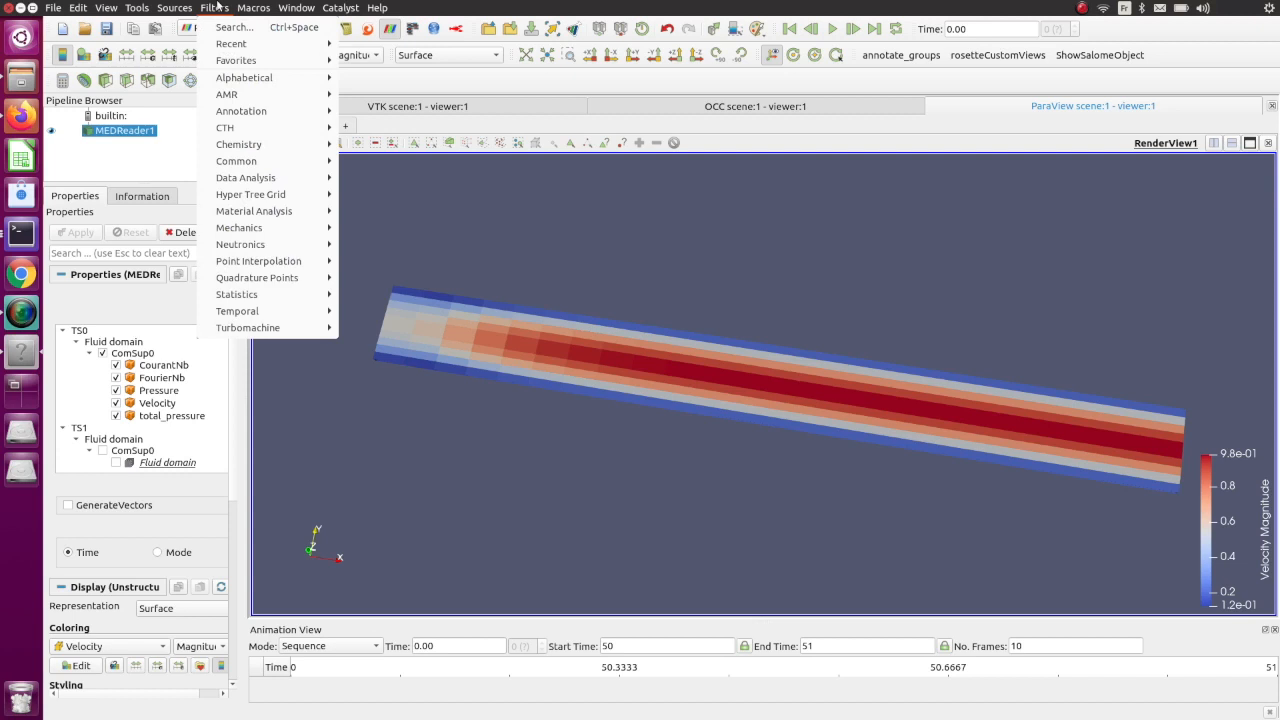
mouse_move(251, 80)
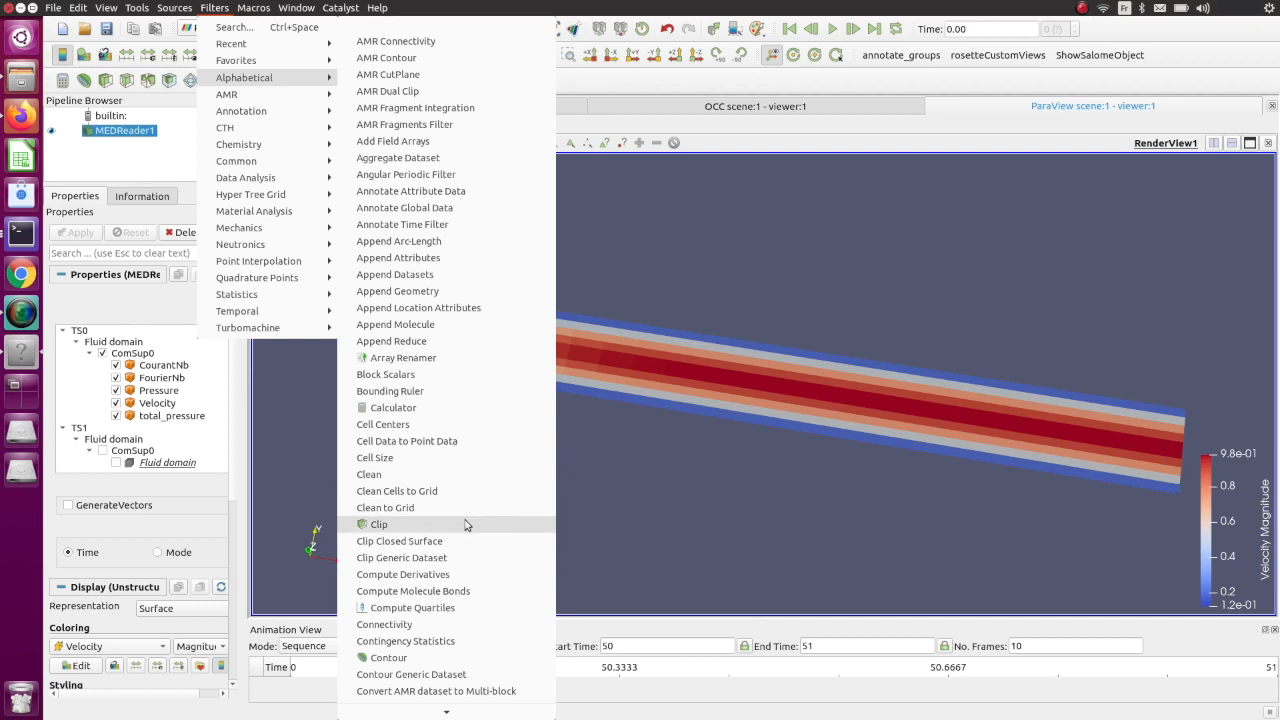
left_click(437, 444)
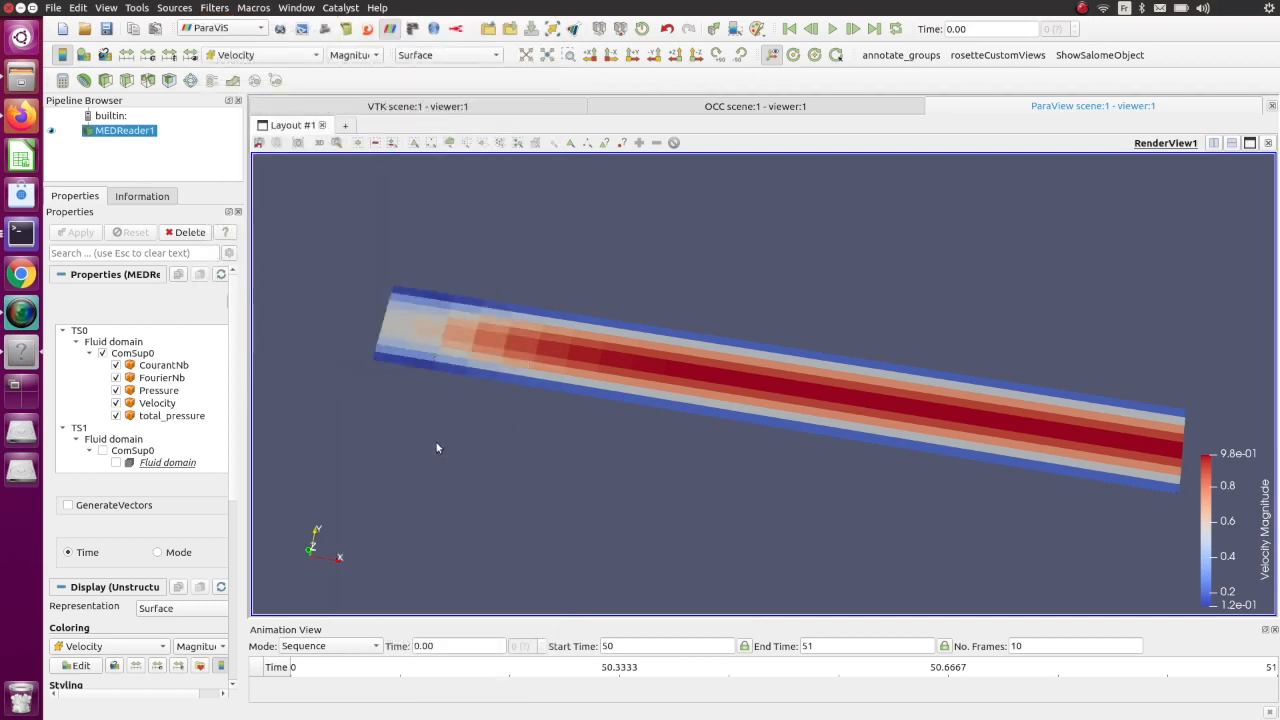
left_click(80, 235)
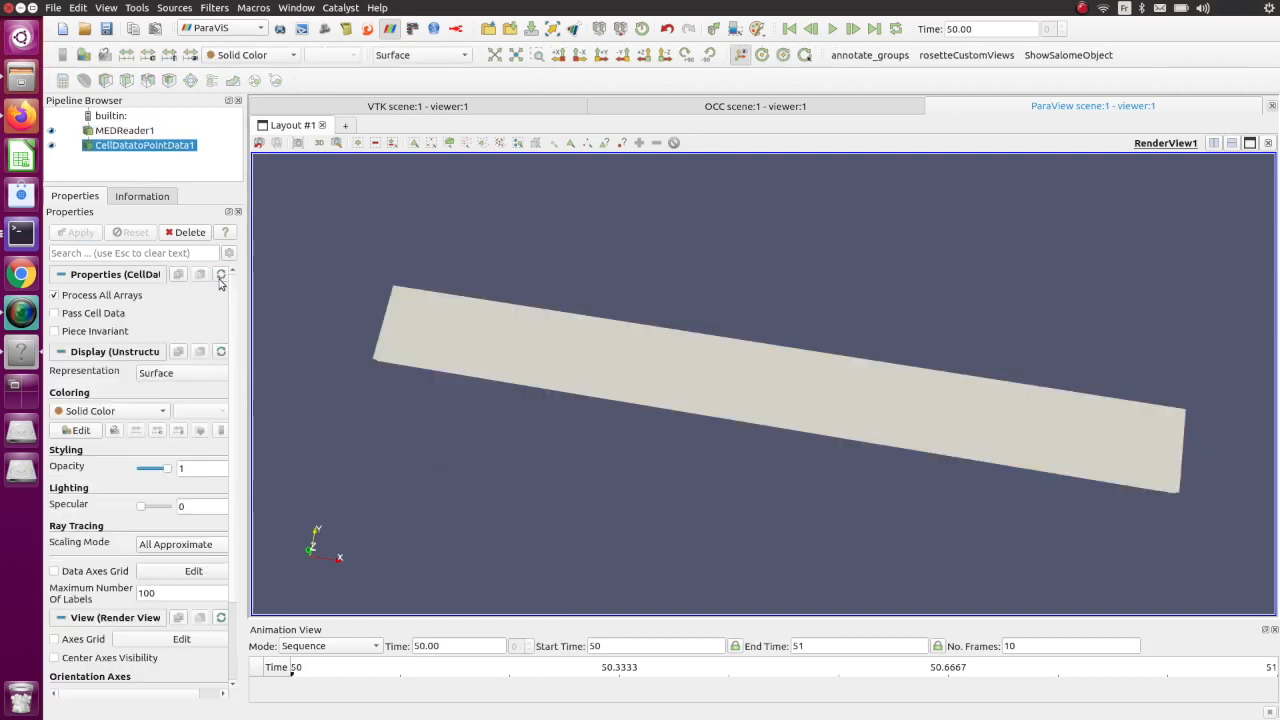
left_click(246, 57)
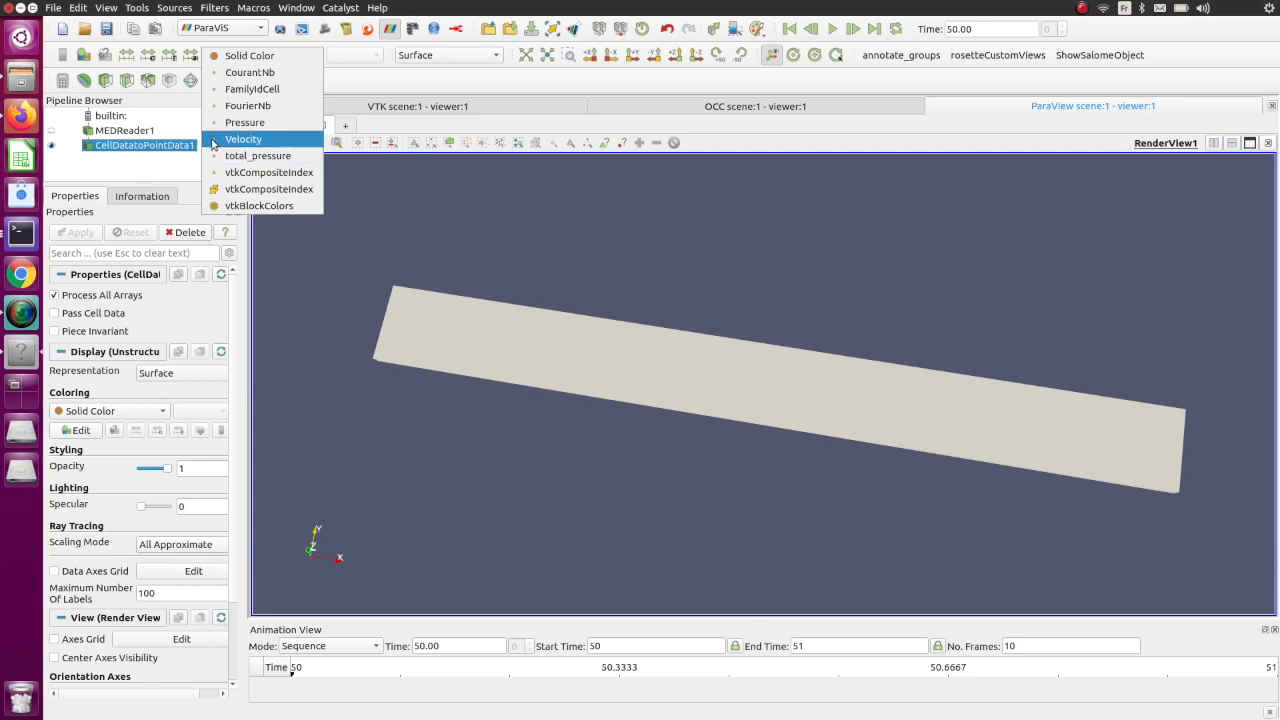
left_click(245, 139)
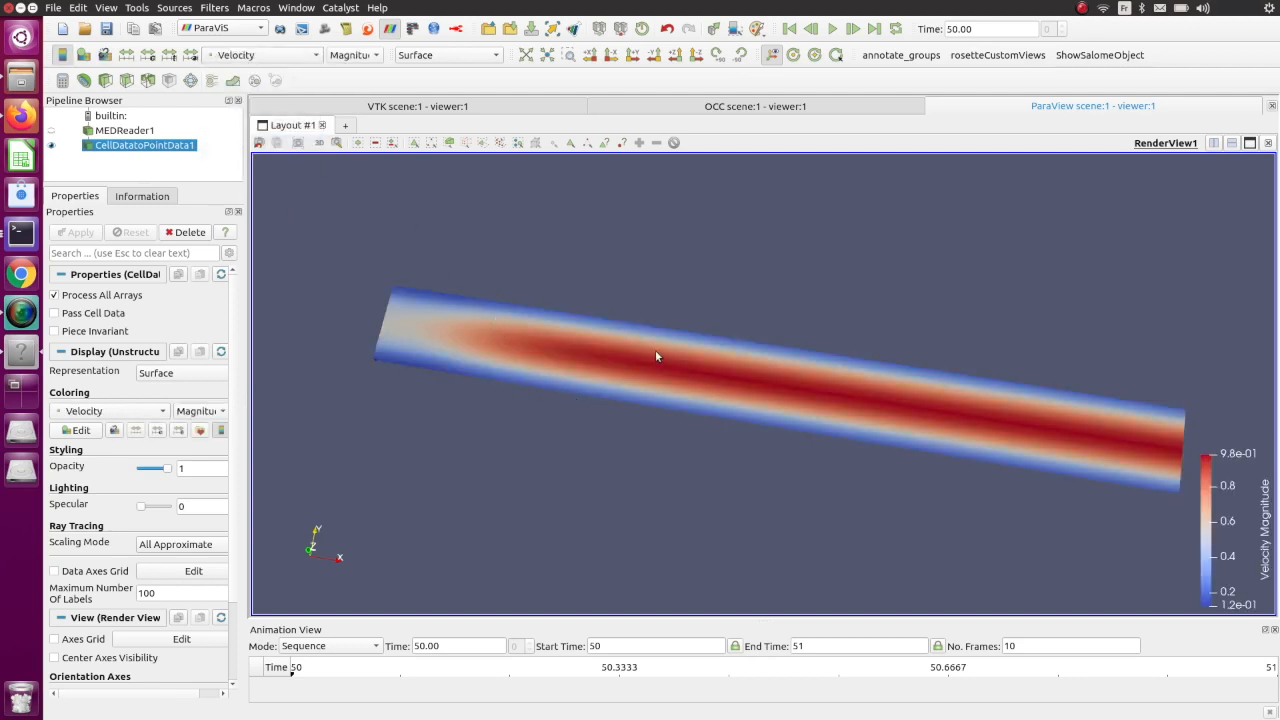
- Play the smoothed velocity result through its time range and enlarge the Animation View
left_click_drag(614, 402, 740, 428)
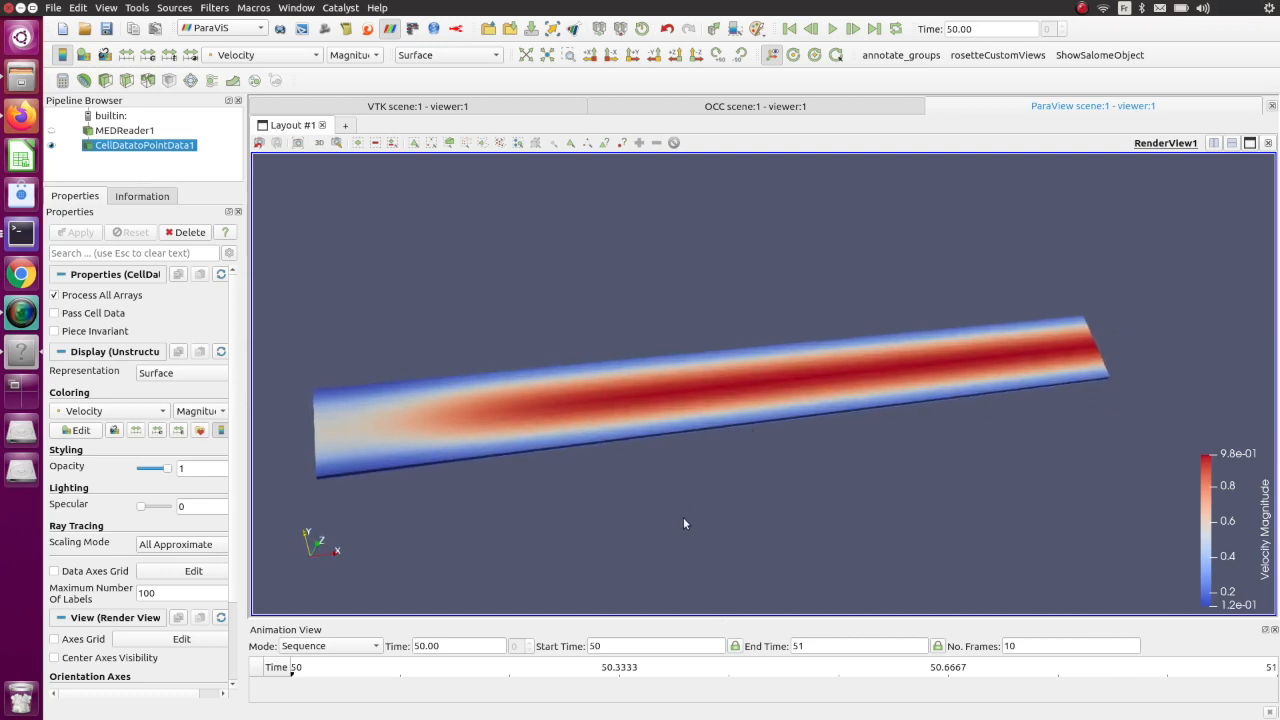
left_click(833, 31)
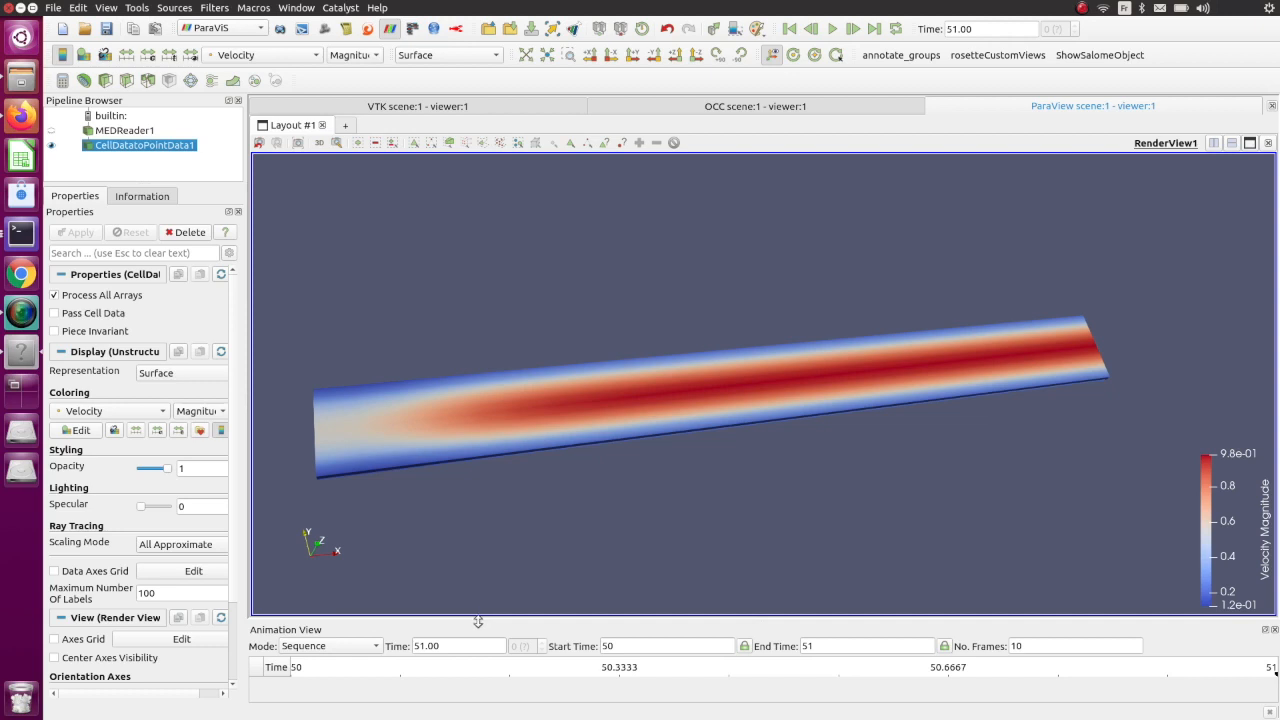
left_click_drag(478, 622, 477, 570)
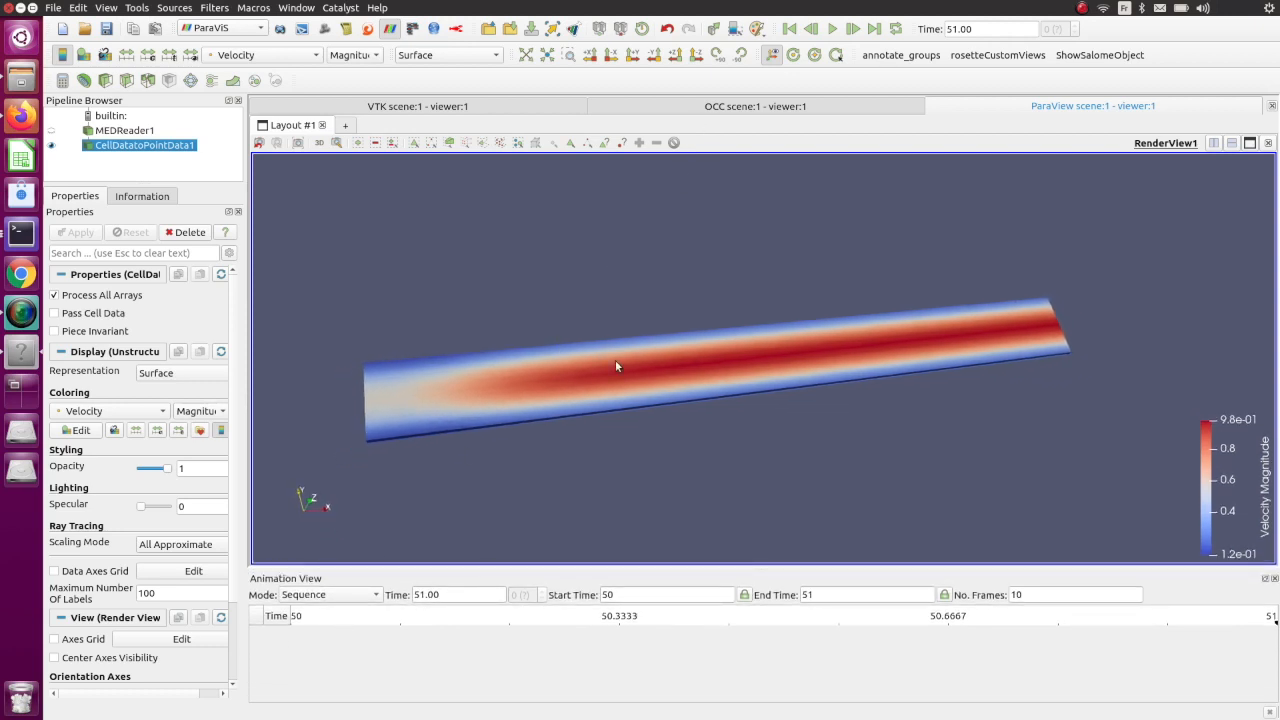
- Color the smoothed channel result by Pressure for comparison and return it to Velocity coloring
left_click(265, 55)
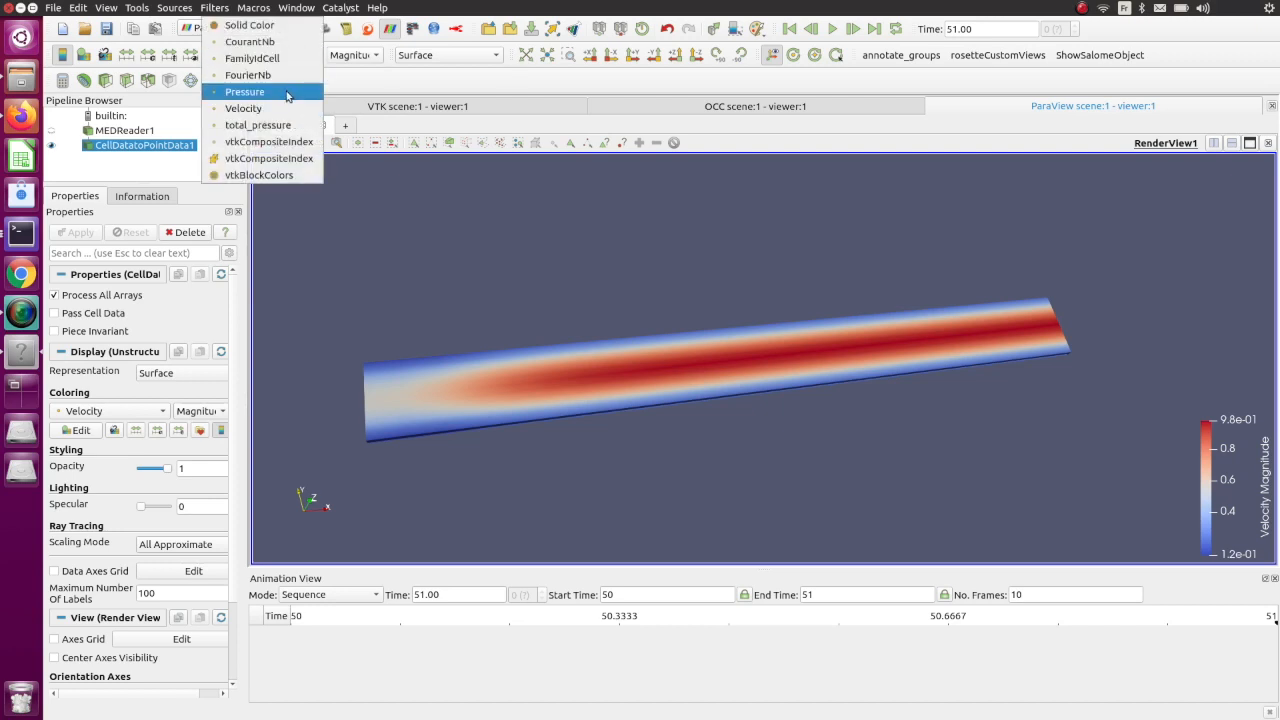
left_click(288, 90)
left_click(277, 55)
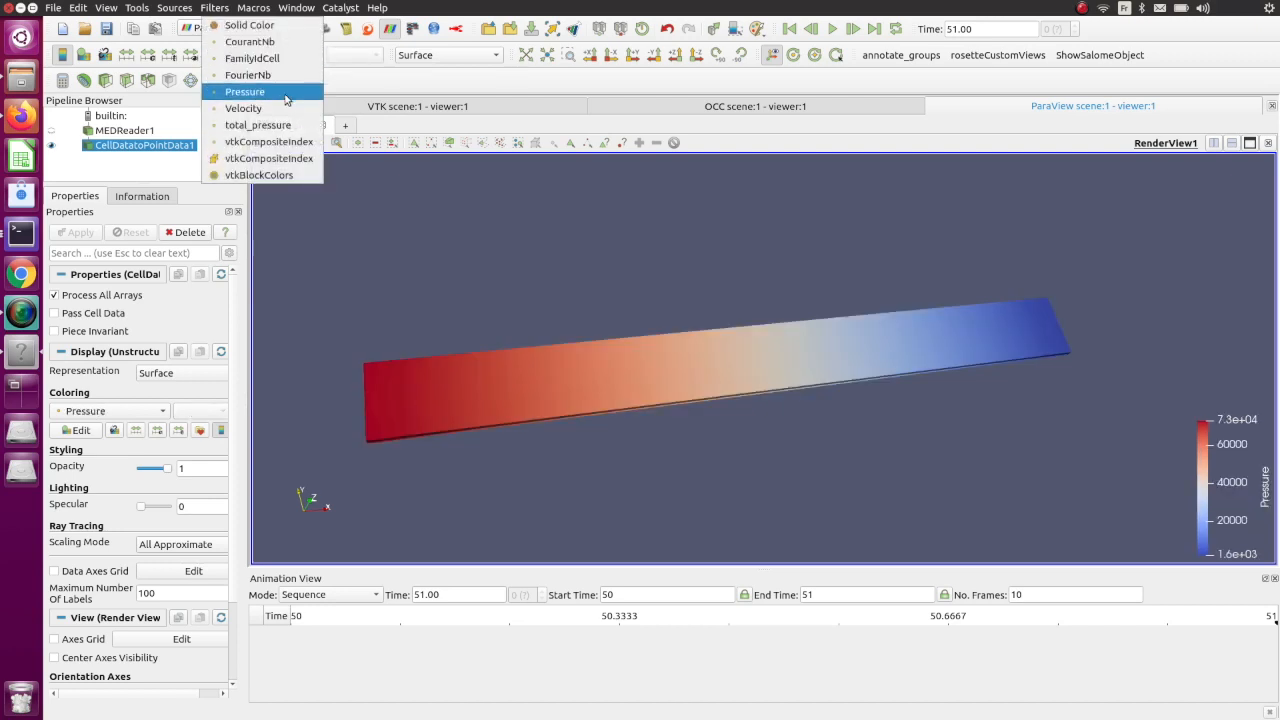
left_click(250, 106)
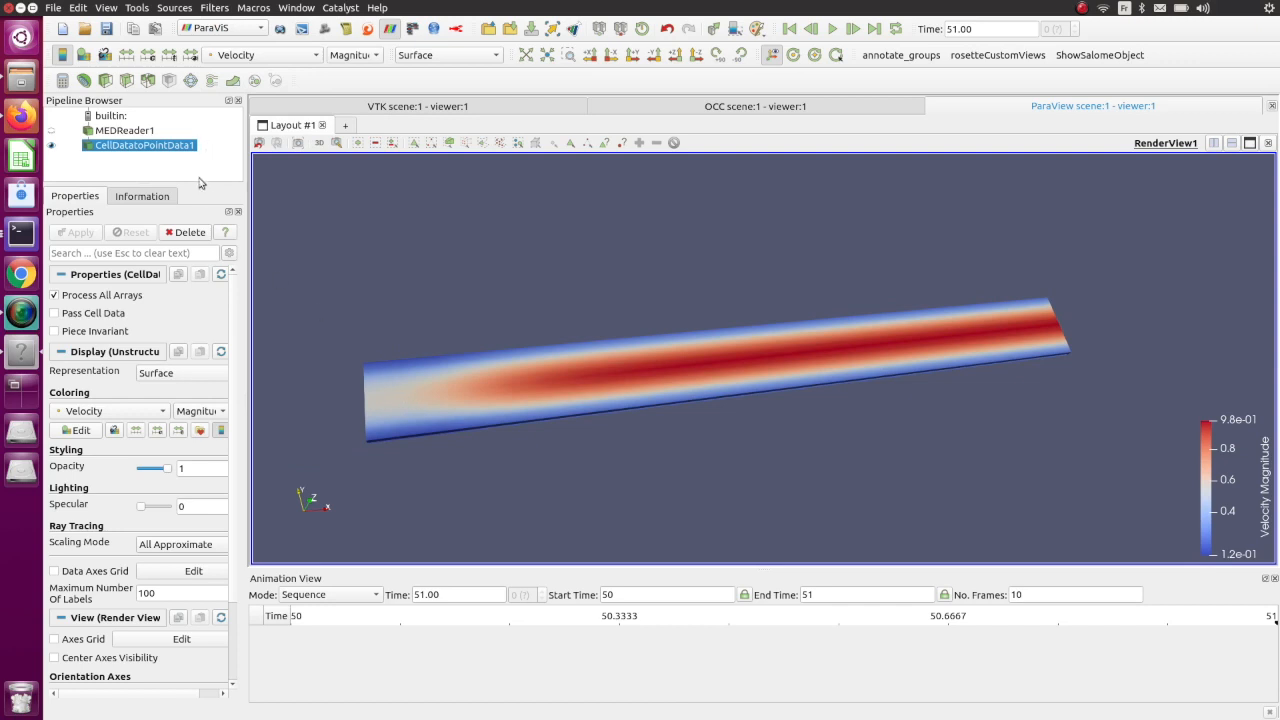
- Enlarge the Pipeline Browser area and start opening a data file on the builtin server
left_click_drag(200, 183, 202, 364)
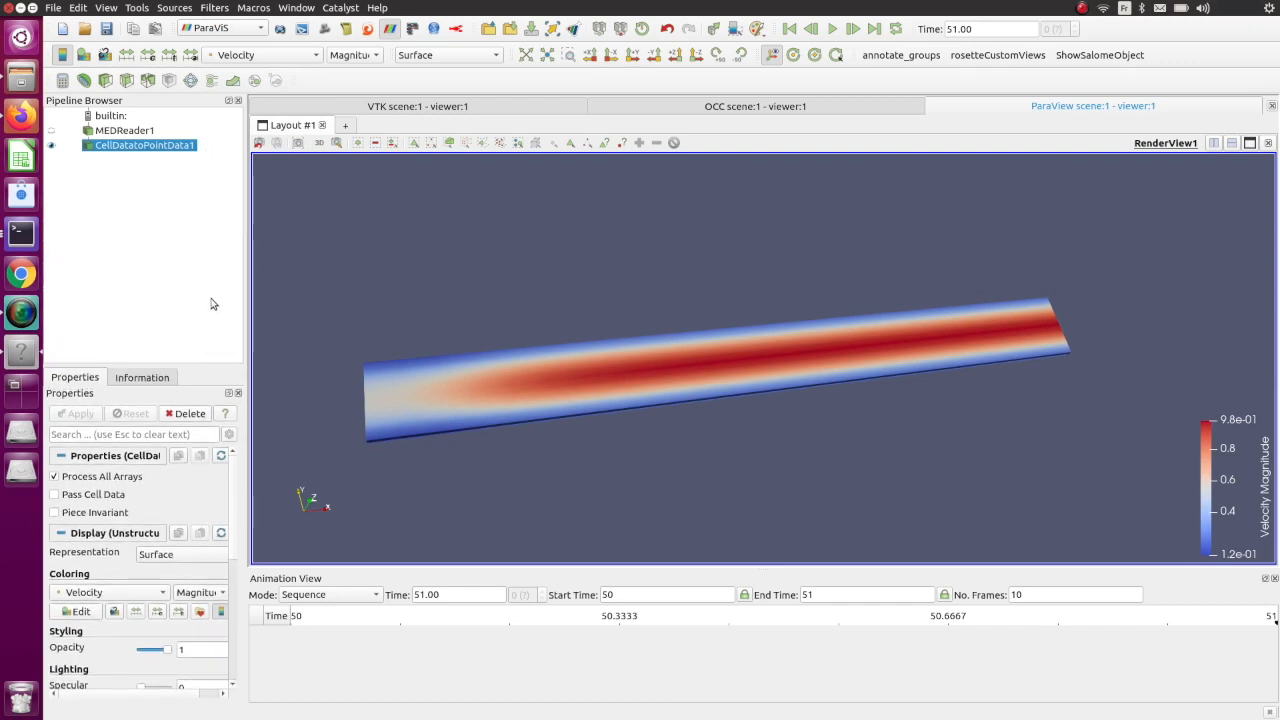
left_click(108, 117)
right_click(110, 117)
left_click(131, 124)
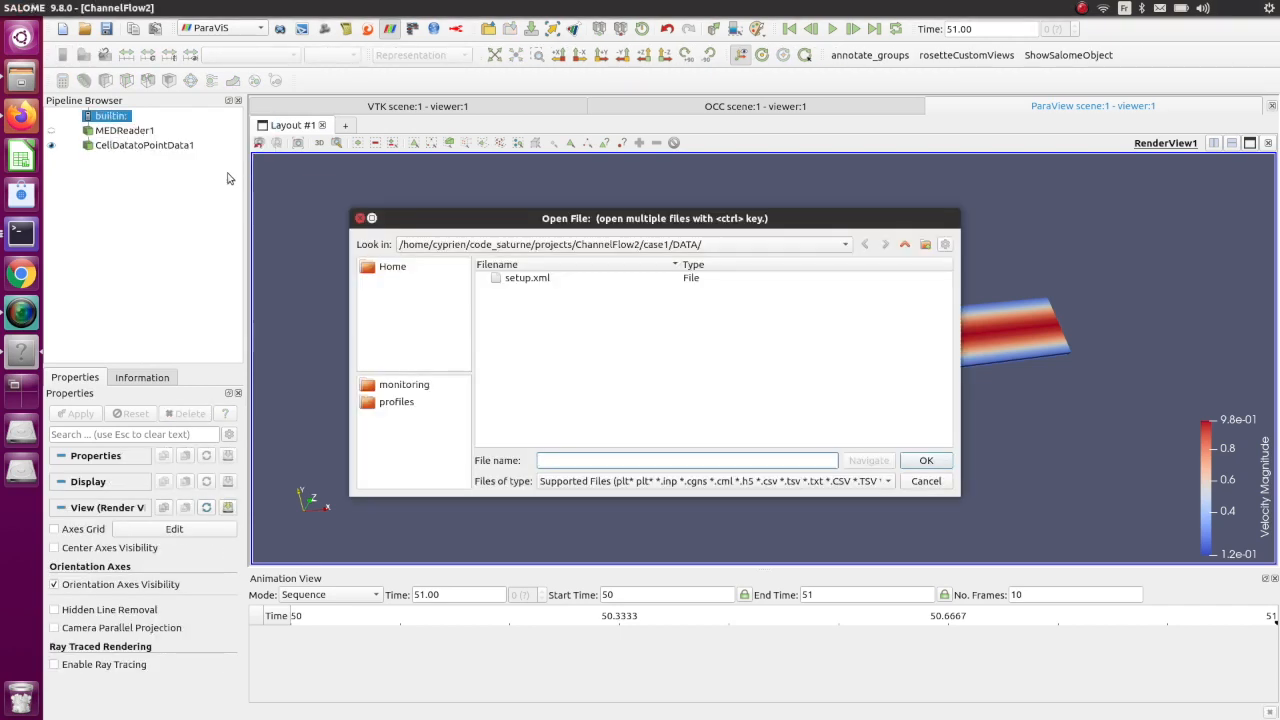
left_click(904, 245)
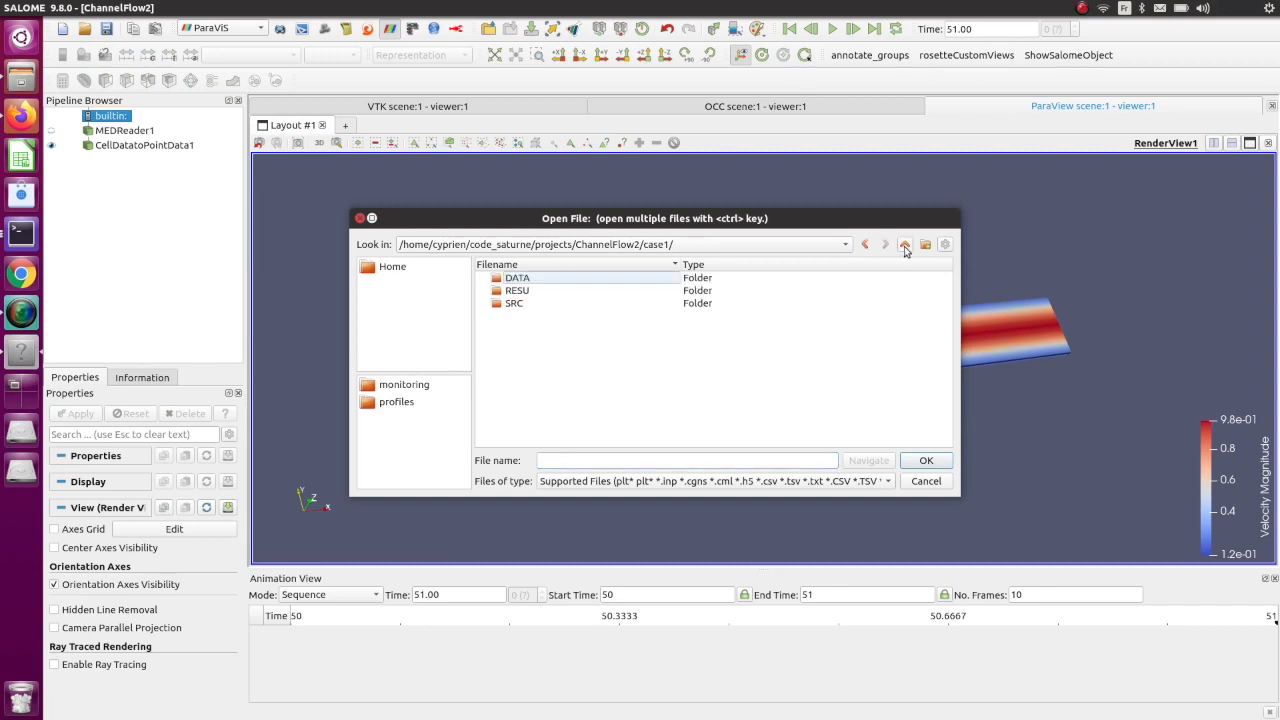
double_click(594, 289)
double_click(555, 280)
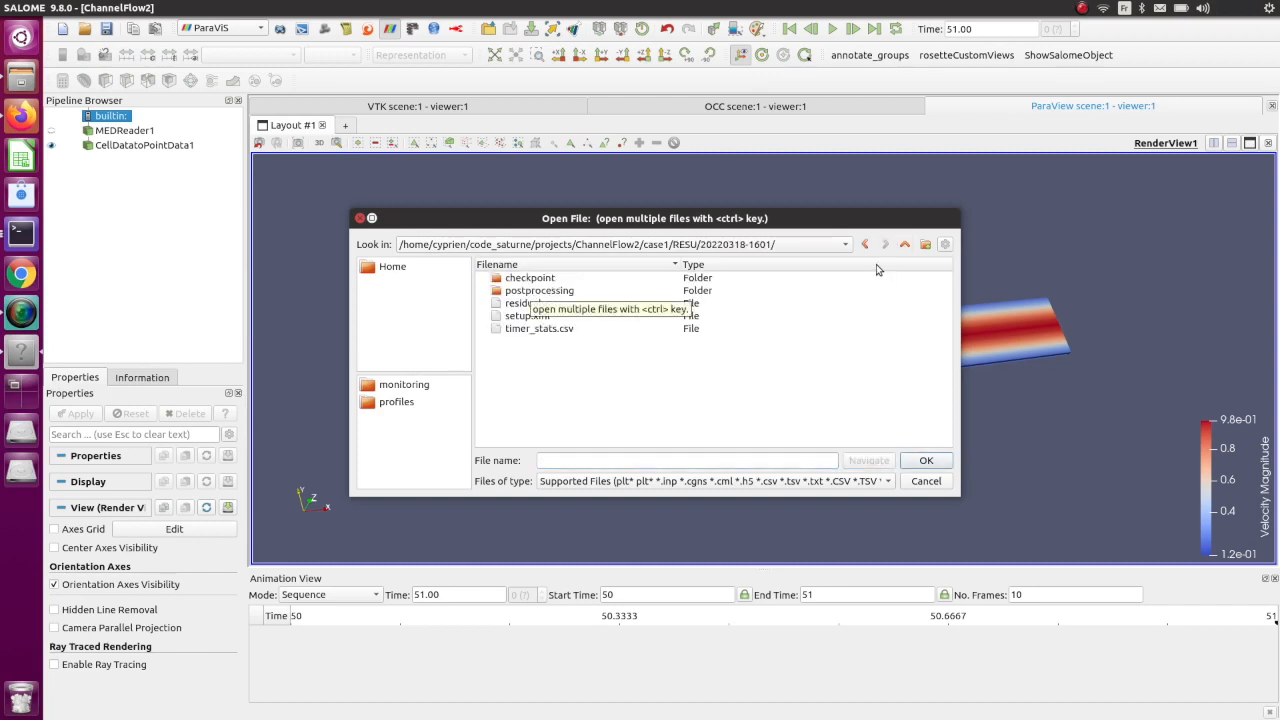
left_click(904, 245)
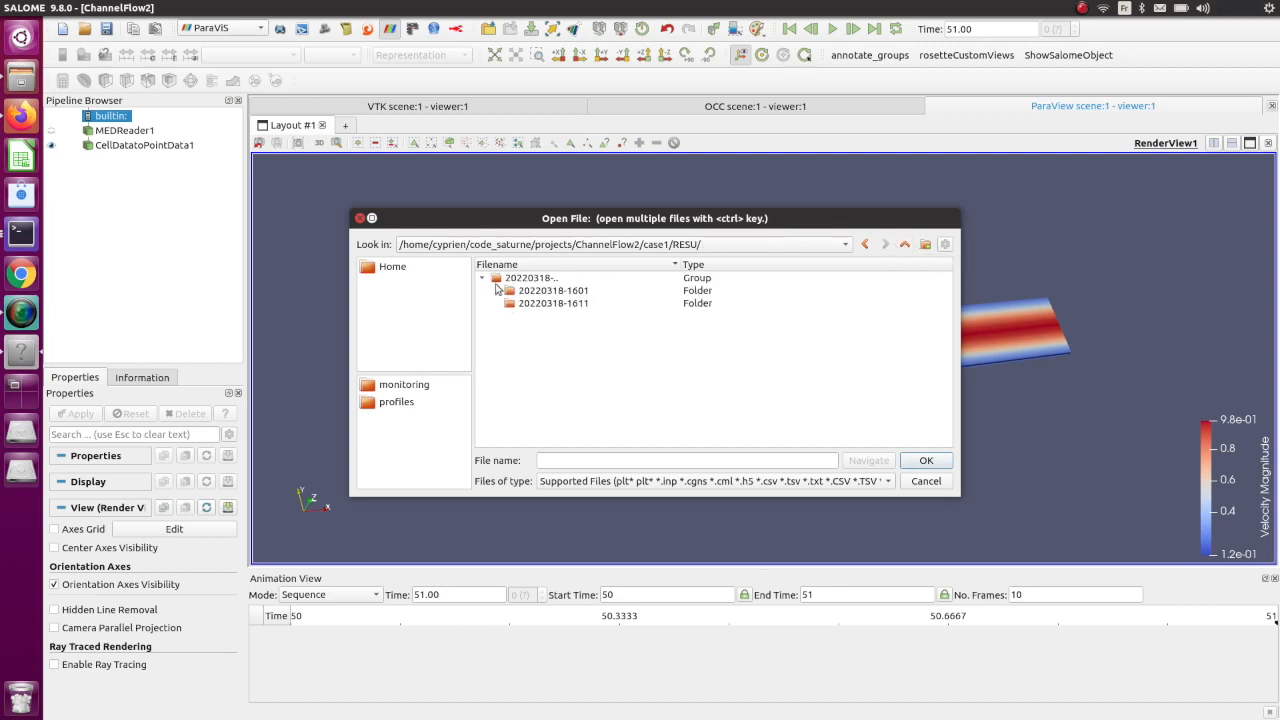
double_click(533, 303)
double_click(537, 318)
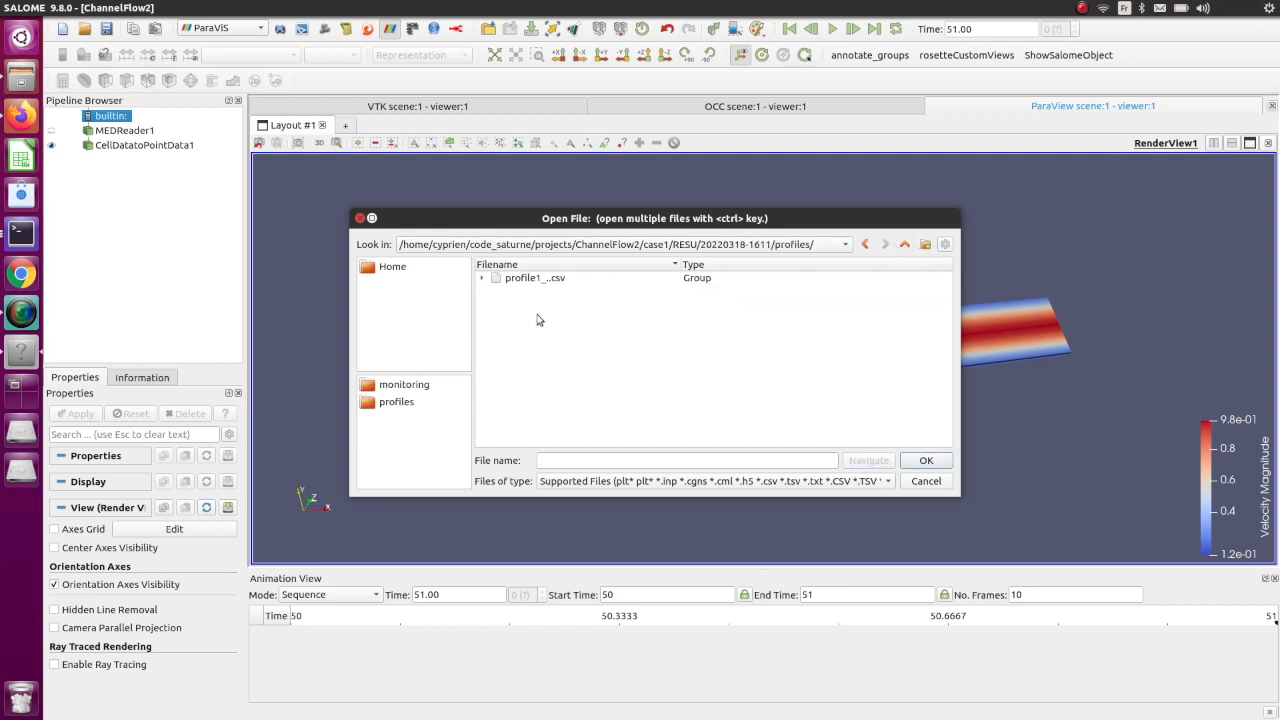
left_click(530, 280)
left_click(918, 461)
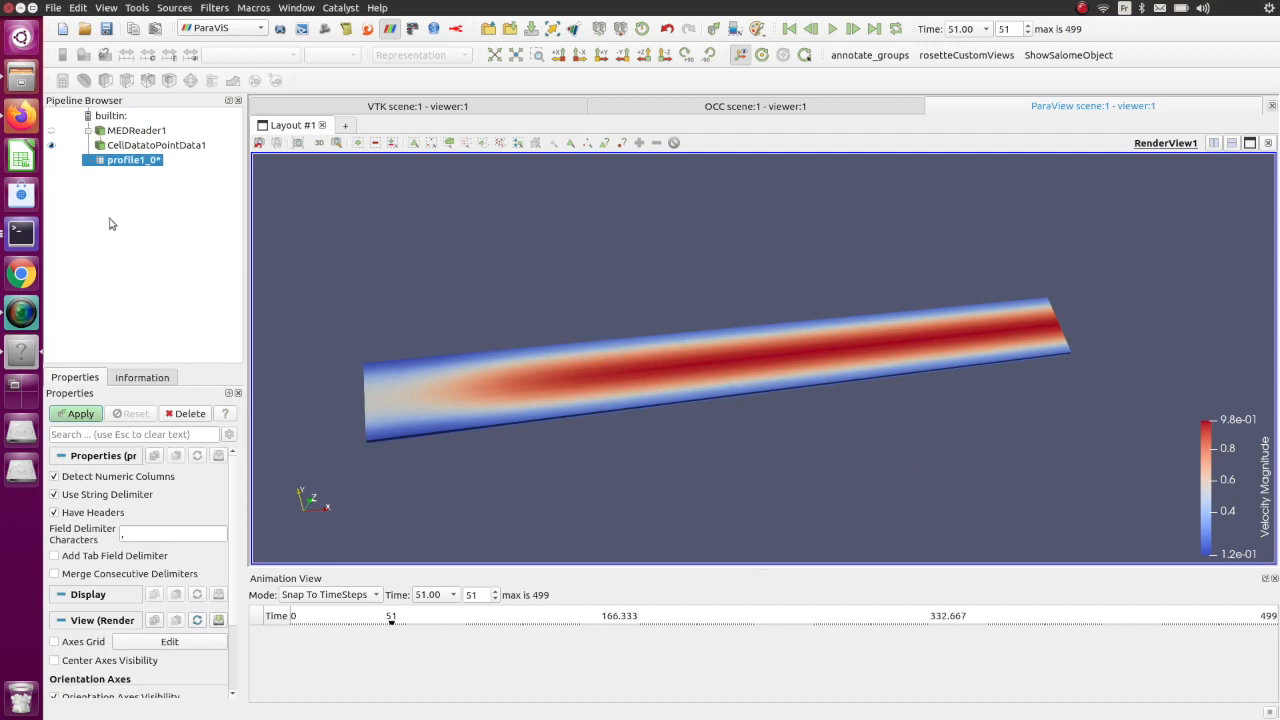
left_click(95, 413)
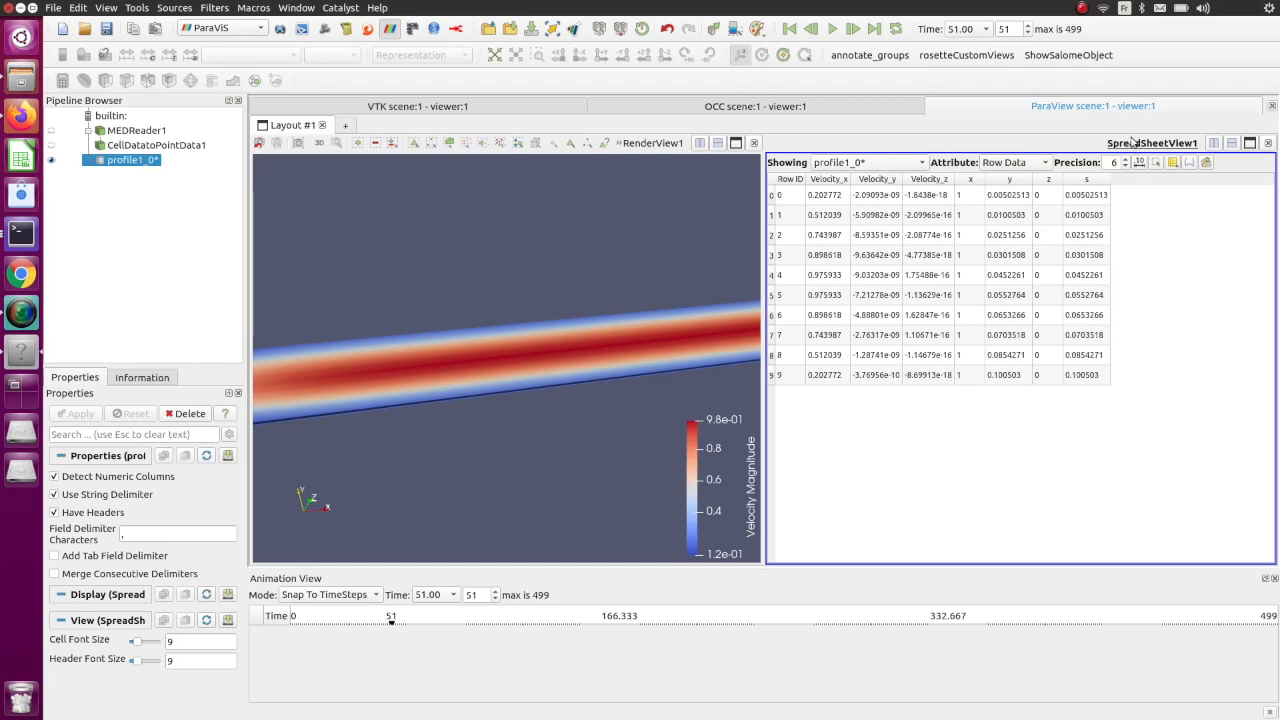
- Replace the render view with a line chart view beside the spreadsheet and show the profile1_0* data in it
left_click(1213, 143)
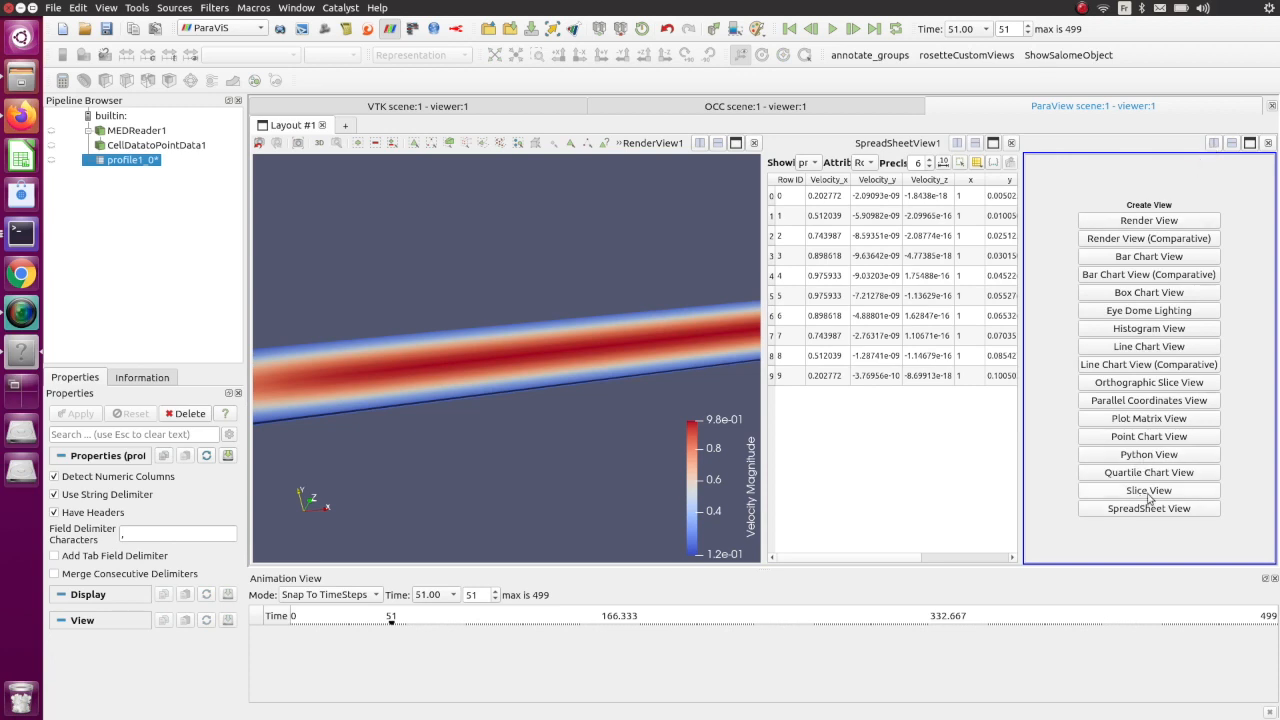
left_click(1151, 347)
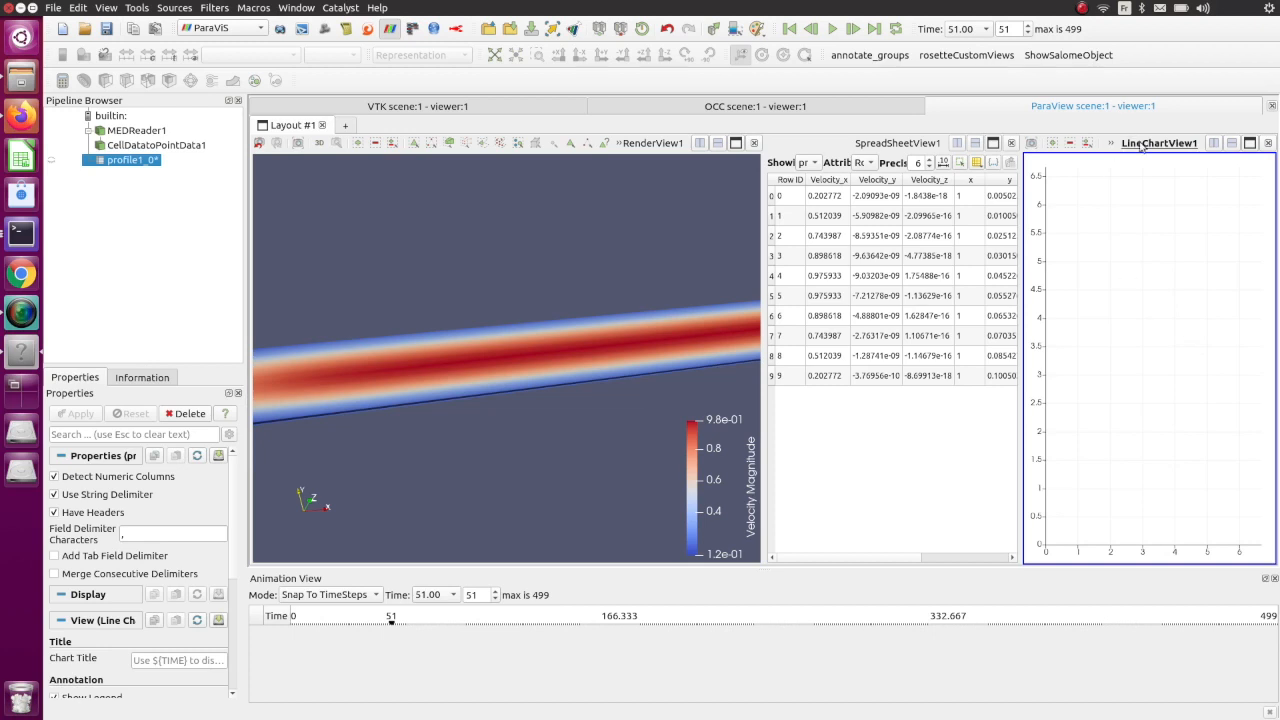
left_click(754, 143)
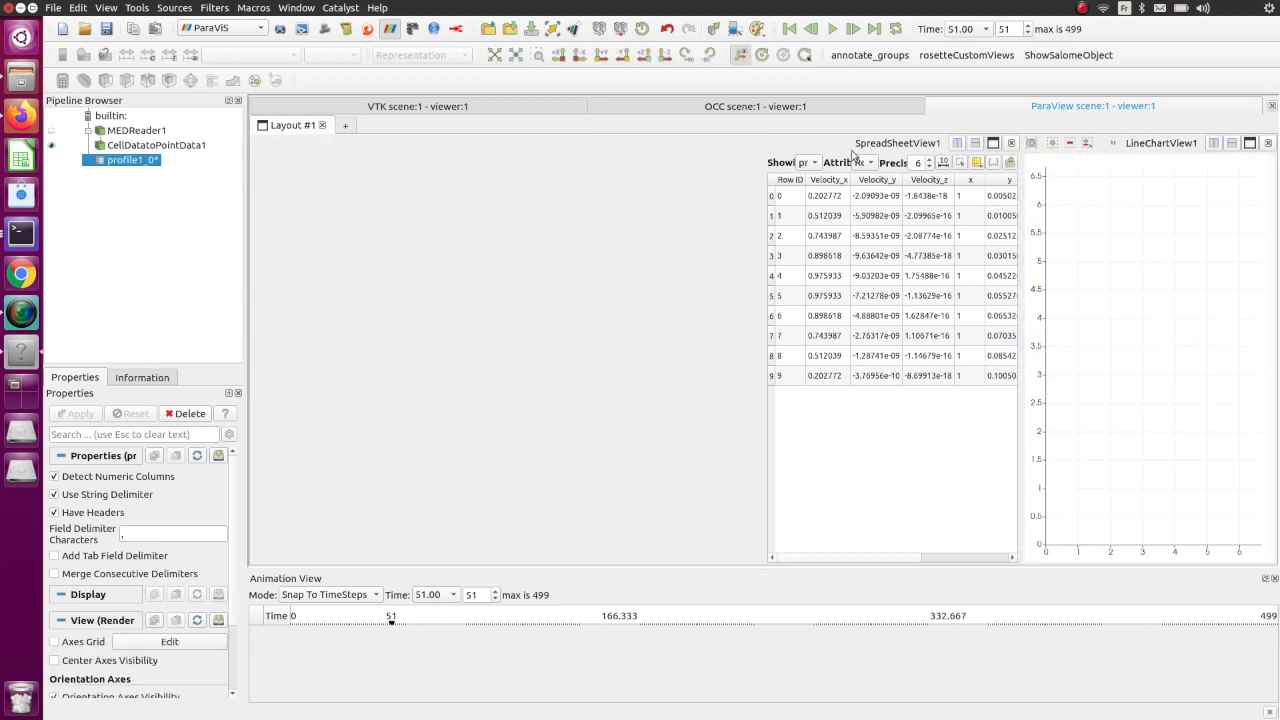
left_click(885, 279)
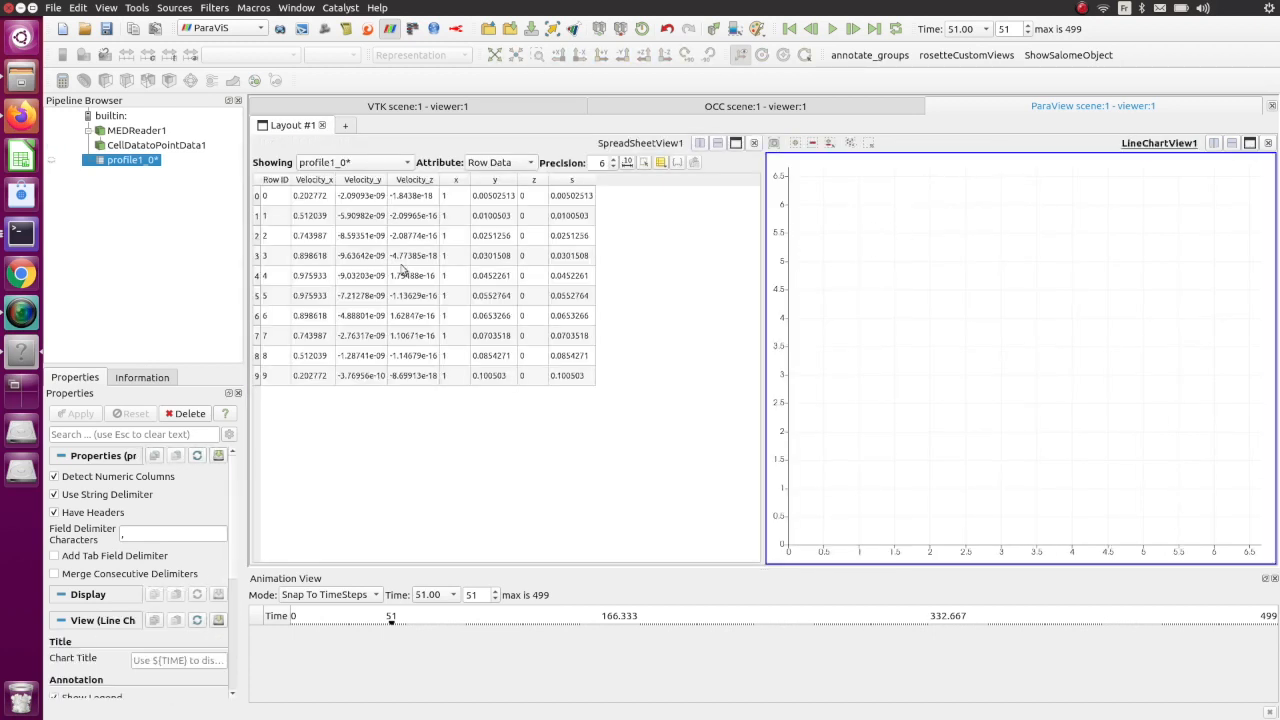
left_click(54, 162)
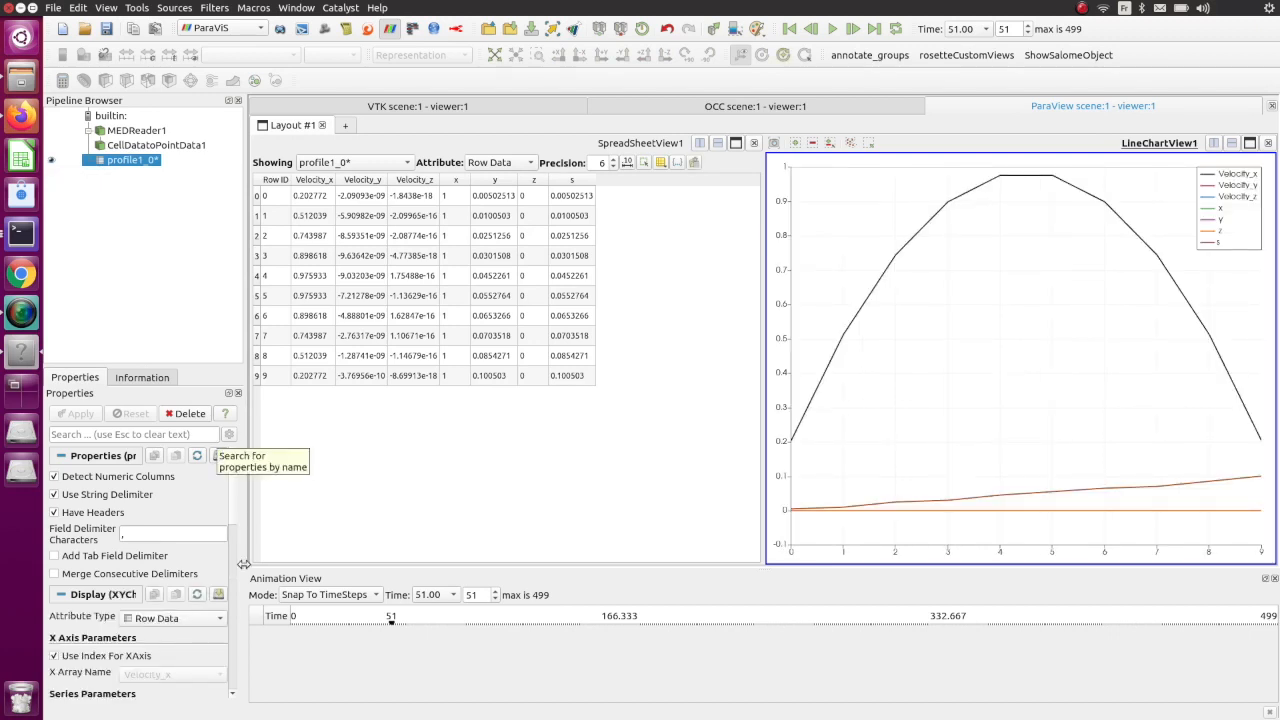
- Limit the line chart to the Velocity_x series by hiding Velocity_y, Velocity_z, x, y, z and s
scroll(232, 511, "down", 8)
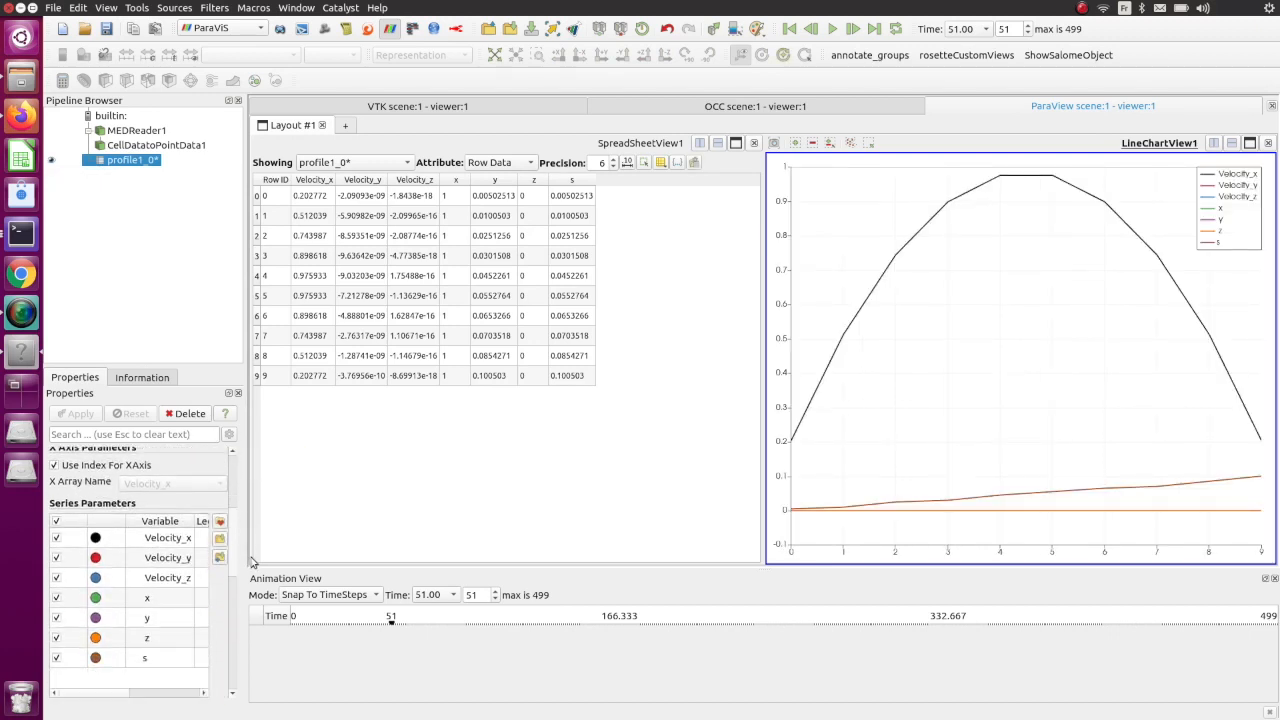
scroll(98, 555, "down", 1)
left_click(56, 524)
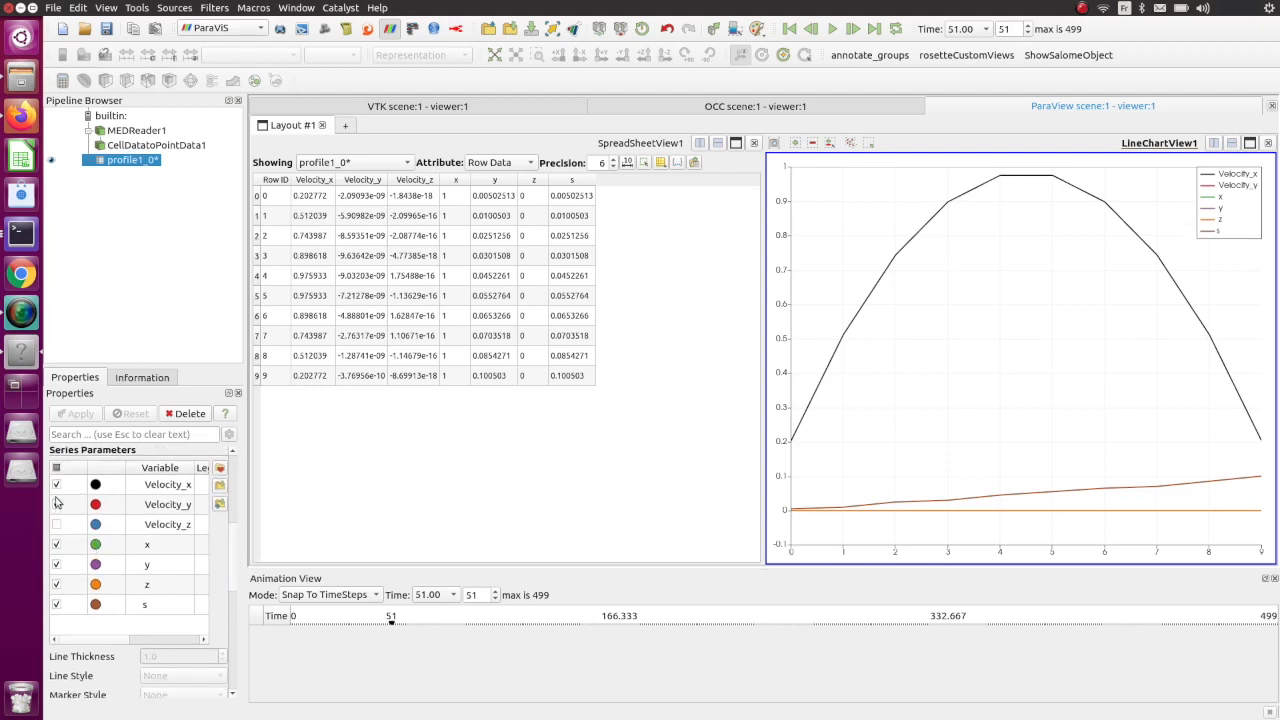
left_click(56, 485)
left_click(56, 485)
left_click(57, 504)
left_click(56, 544)
left_click(56, 564)
left_click(56, 584)
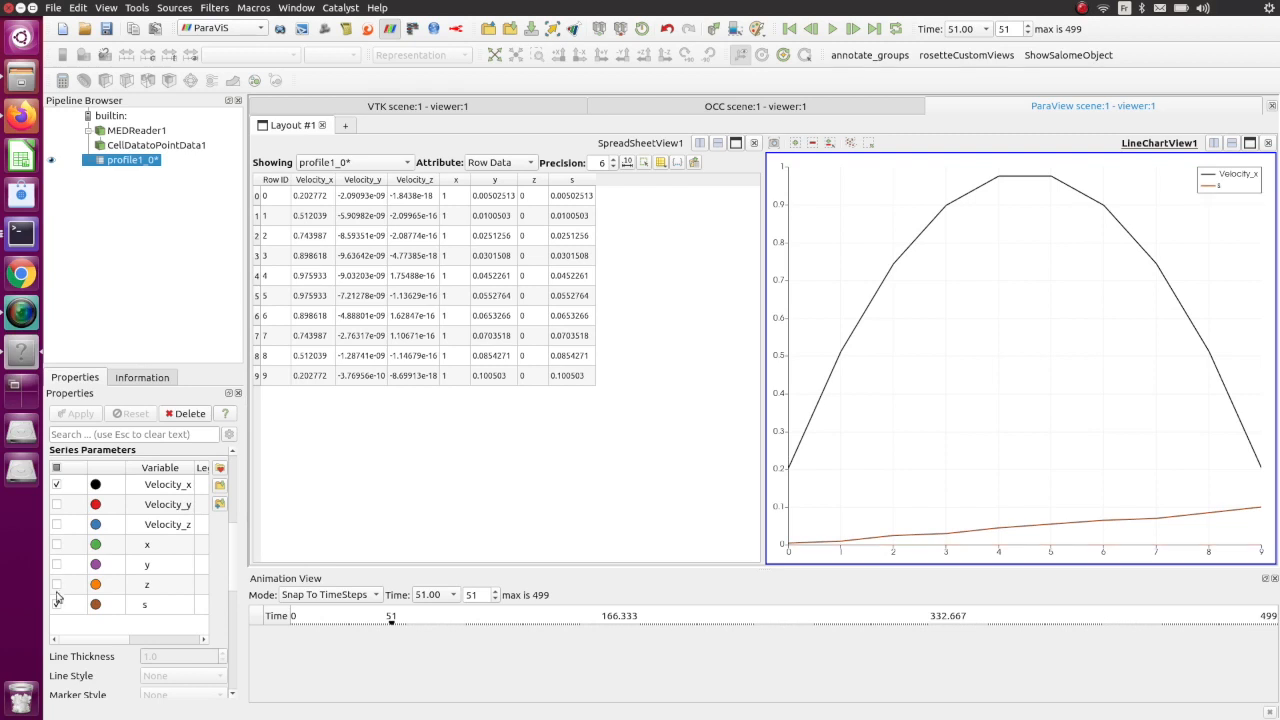
left_click(57, 611)
scroll(58, 600, "down", 1)
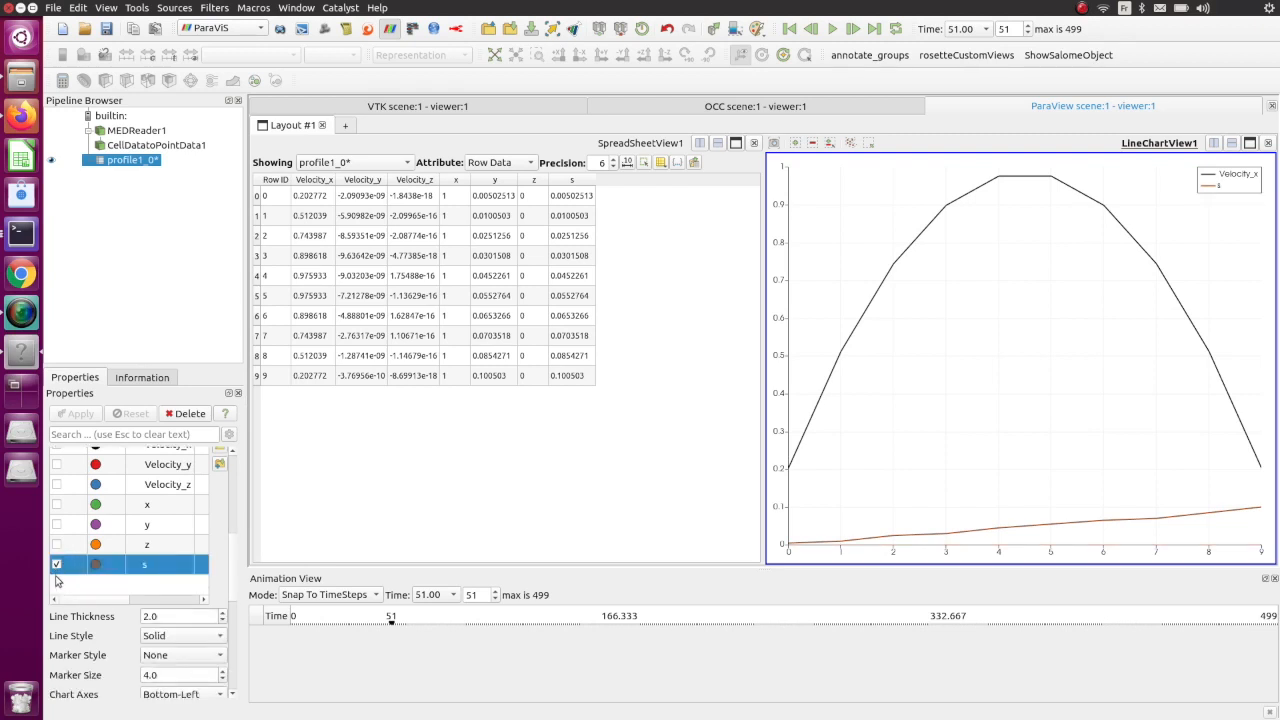
left_click(56, 564)
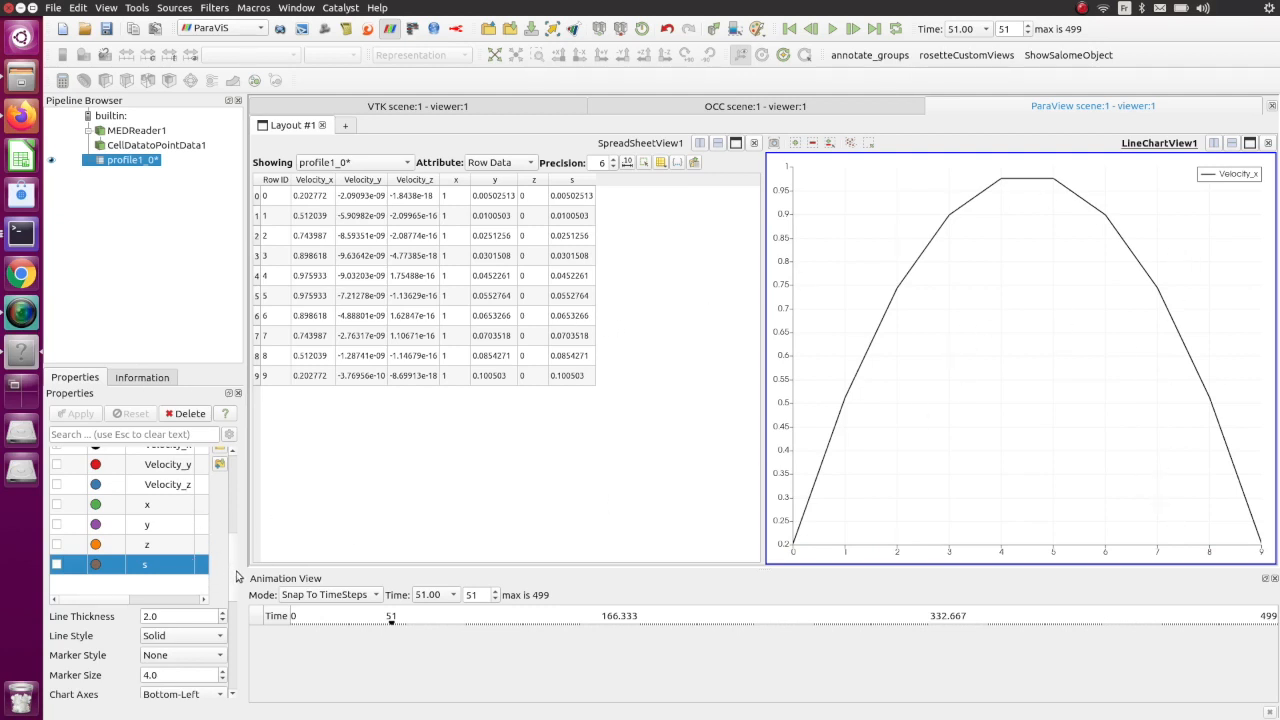
- Advance the animation time to 497 to follow the evolution of the Velocity_x profile
scroll(238, 577, "up", 10)
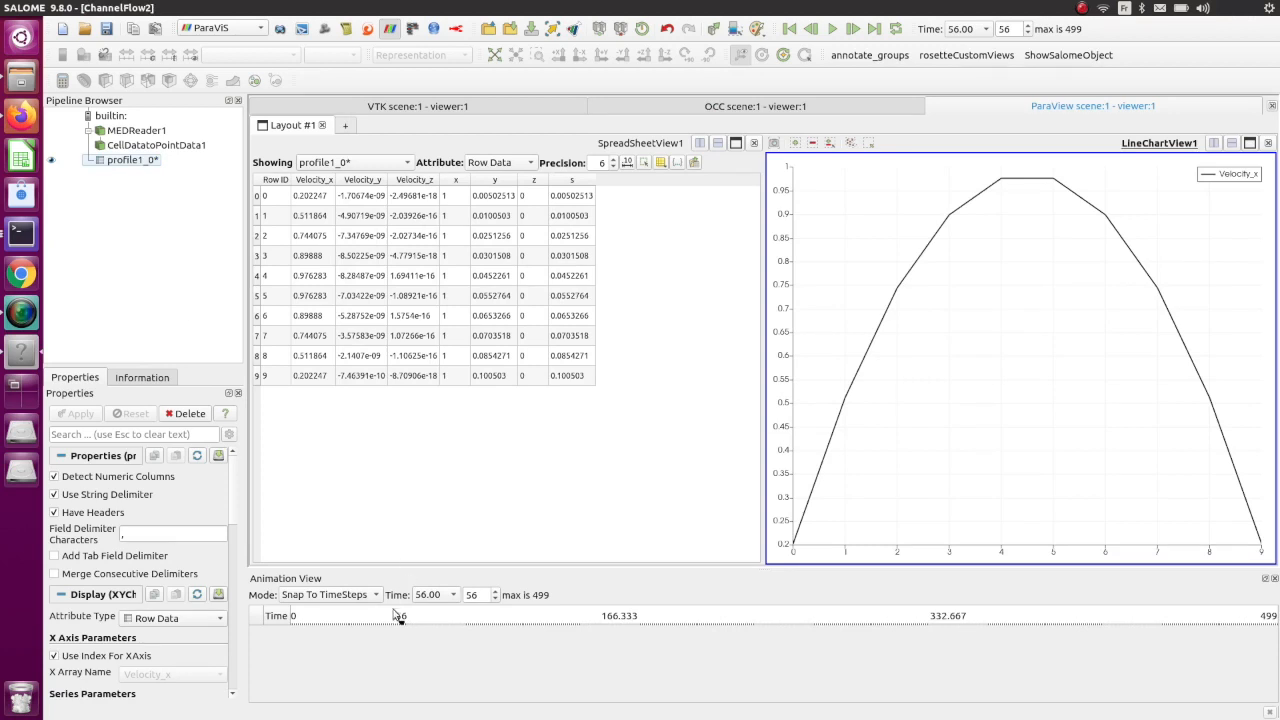
mouse_move(397, 616)
left_mouse_down()
mouse_move(786, 634)
mouse_move(1229, 622)
mouse_move(275, 616)
mouse_move(420, 646)
mouse_move(591, 651)
mouse_move(1063, 651)
mouse_move(1108, 620)
mouse_move(1222, 610)
mouse_move(529, 637)
mouse_move(409, 623)
mouse_move(331, 637)
mouse_move(1023, 651)
mouse_move(1268, 616)
left_mouse_up()
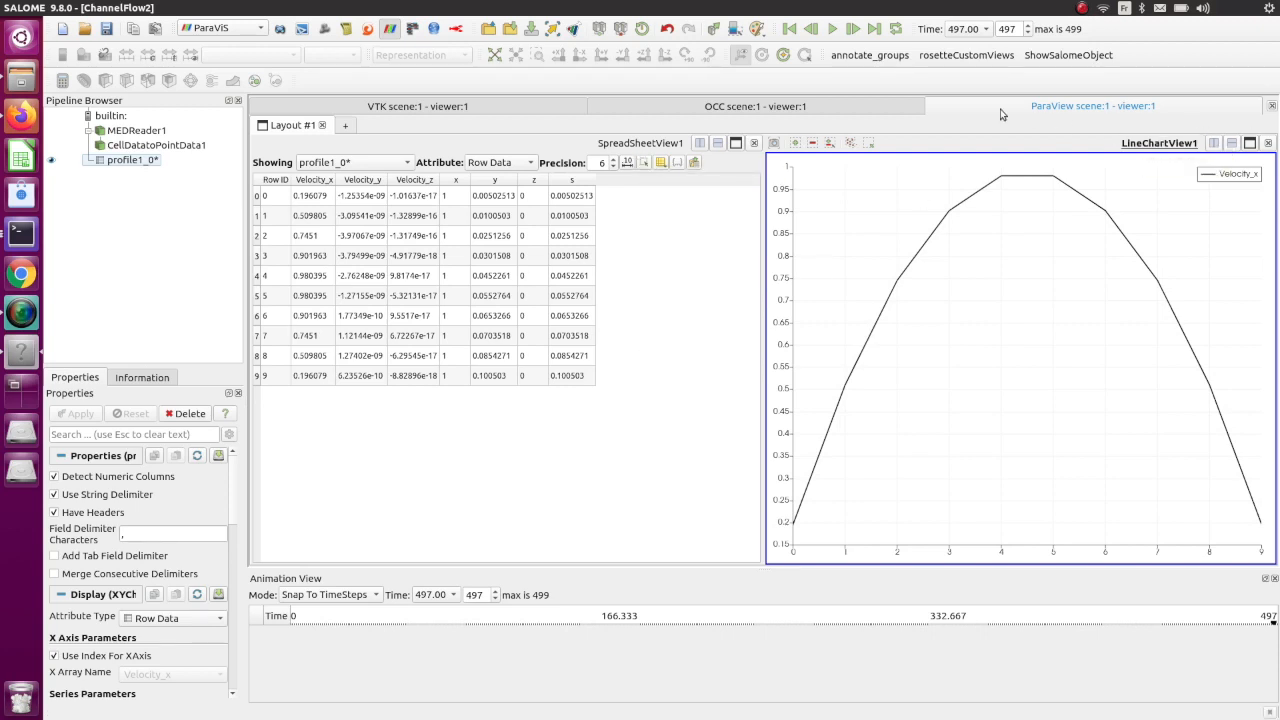
- Add a second layout with a render view and show the CellDatatoPointData1 channel result in it
left_click(345, 125)
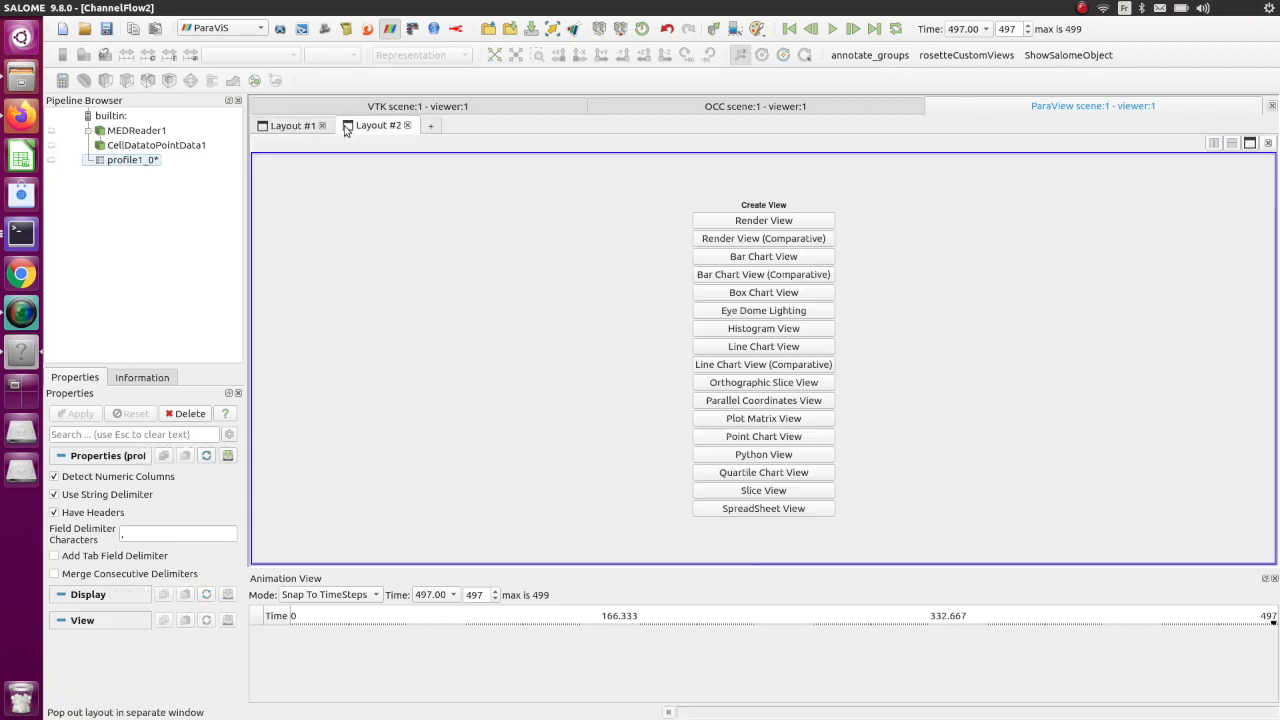
left_click(747, 222)
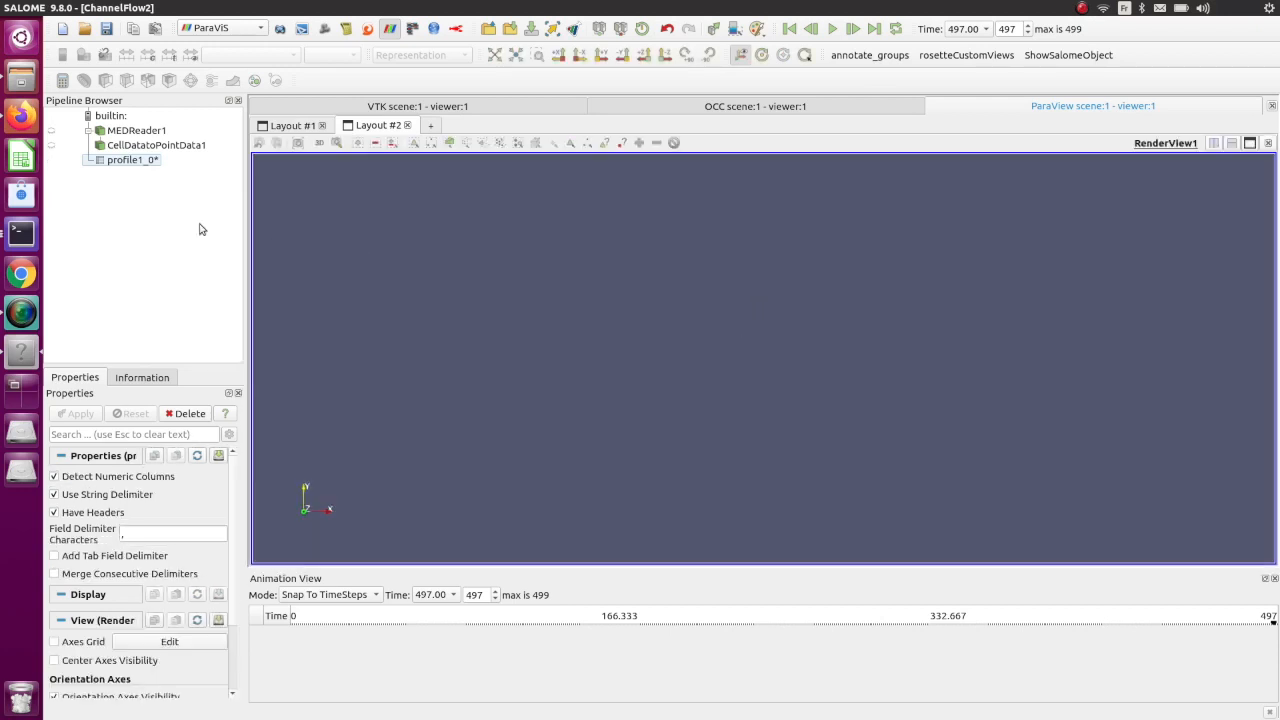
left_click(112, 146)
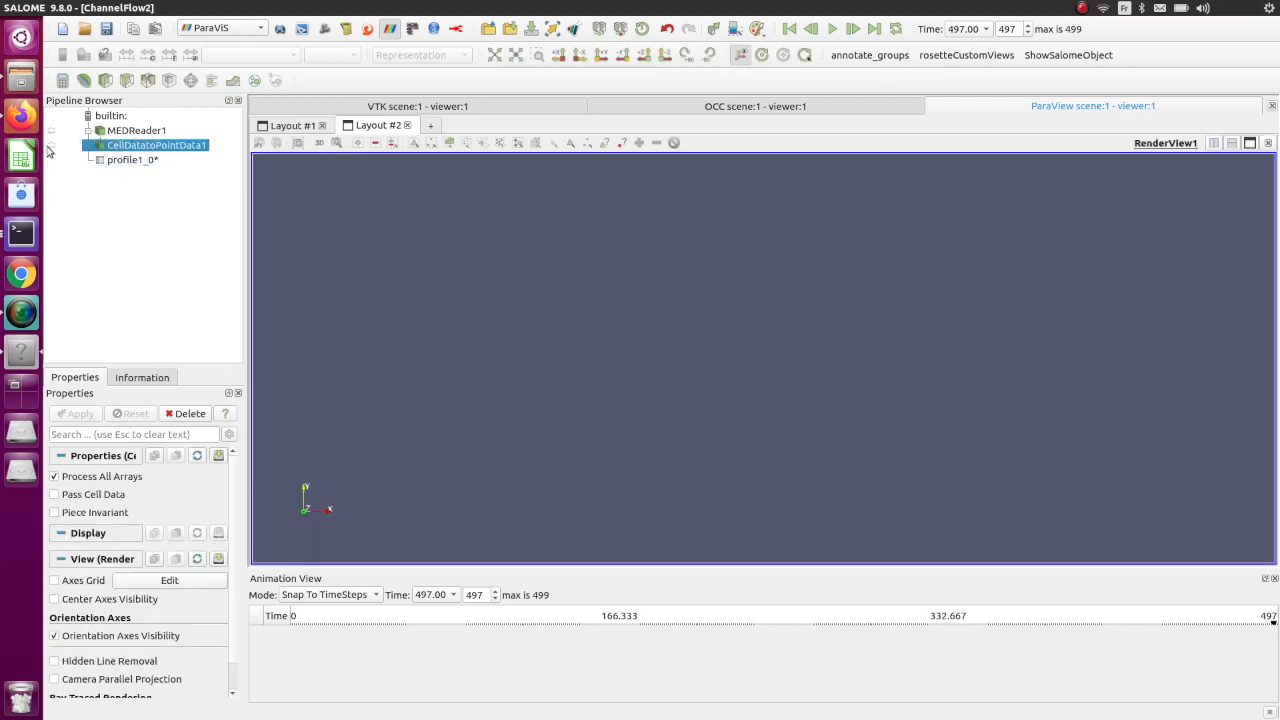
left_click(51, 146)
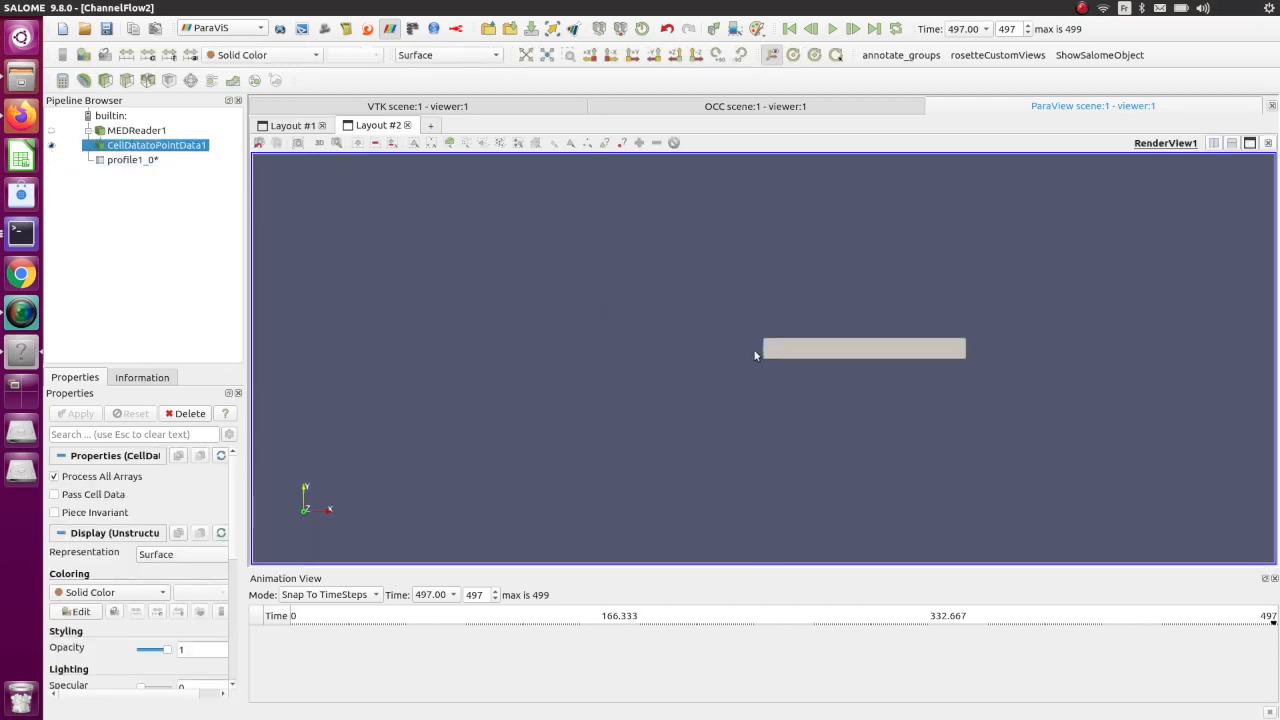
scroll(966, 320, "up", 10)
middle_click_drag(926, 317, 667, 346)
scroll(667, 346, "up", 3)
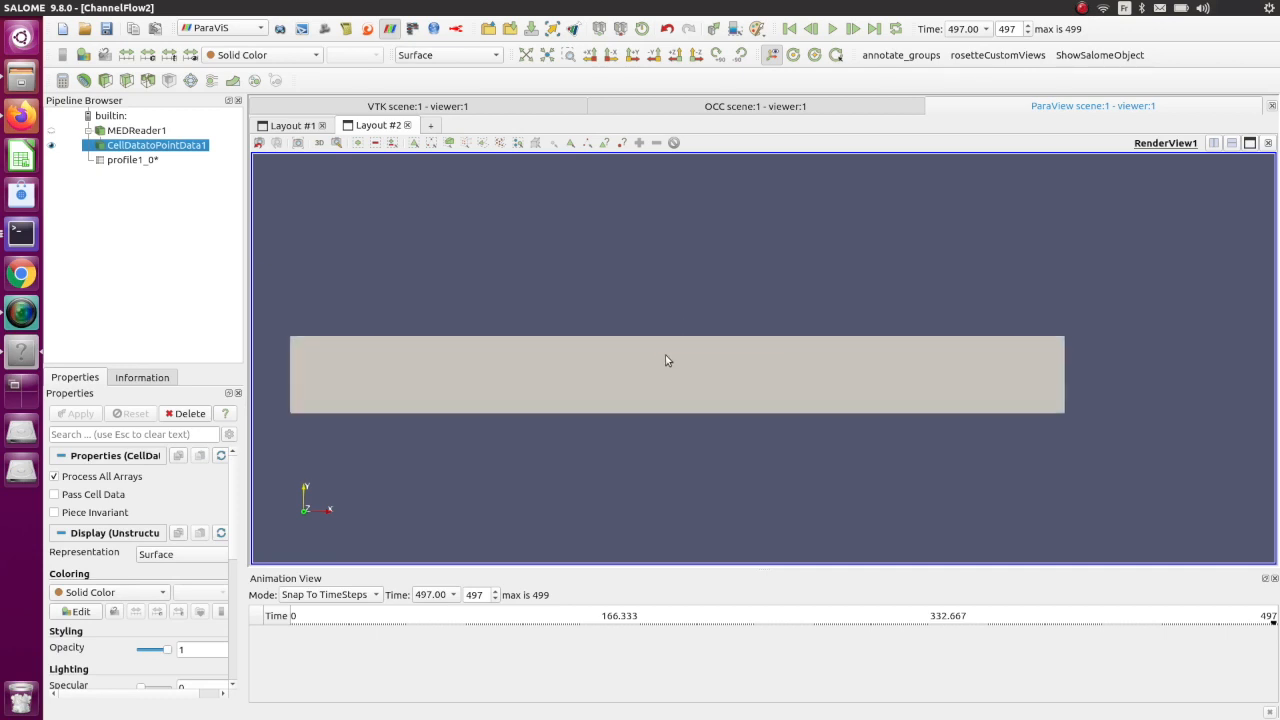
scroll(652, 361, "down", 4)
- Color the channel in the new render view by Velocity magnitude and tilt it into a perspective view
left_click(277, 57)
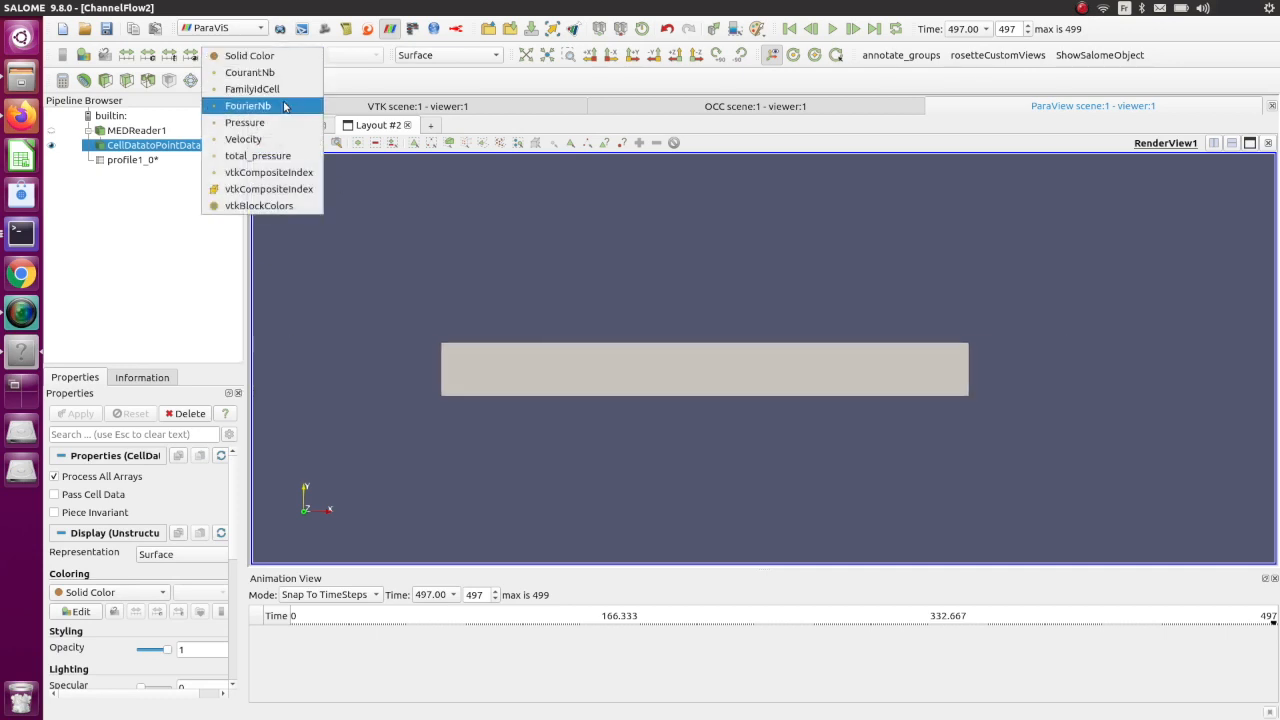
left_click(243, 139)
left_click_drag(489, 417, 502, 308)
scroll(534, 411, "up", 3)
scroll(525, 416, "down", 1)
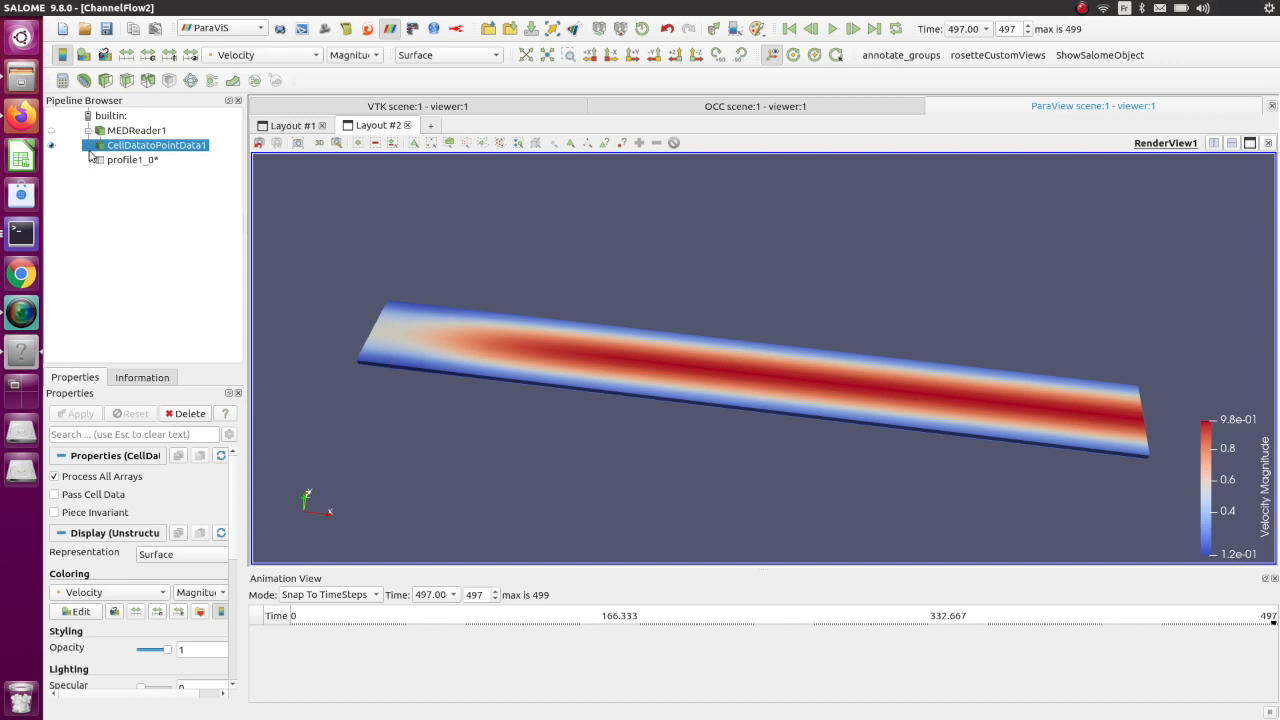
mouse_move(185, 11)
left_click_drag(893, 464, 881, 457)
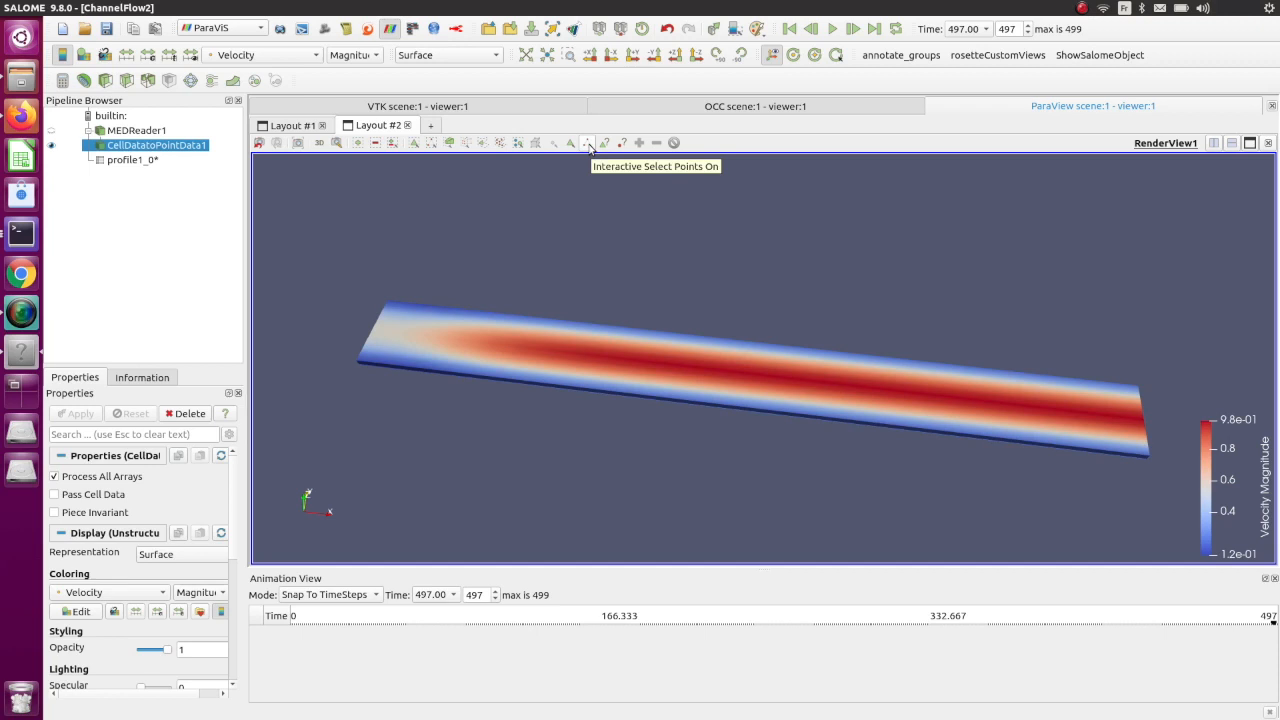
- Interactively select a mesh point near the channel outlet and turn on Velocity point labels for the selection
left_click(588, 145)
left_click(1123, 418)
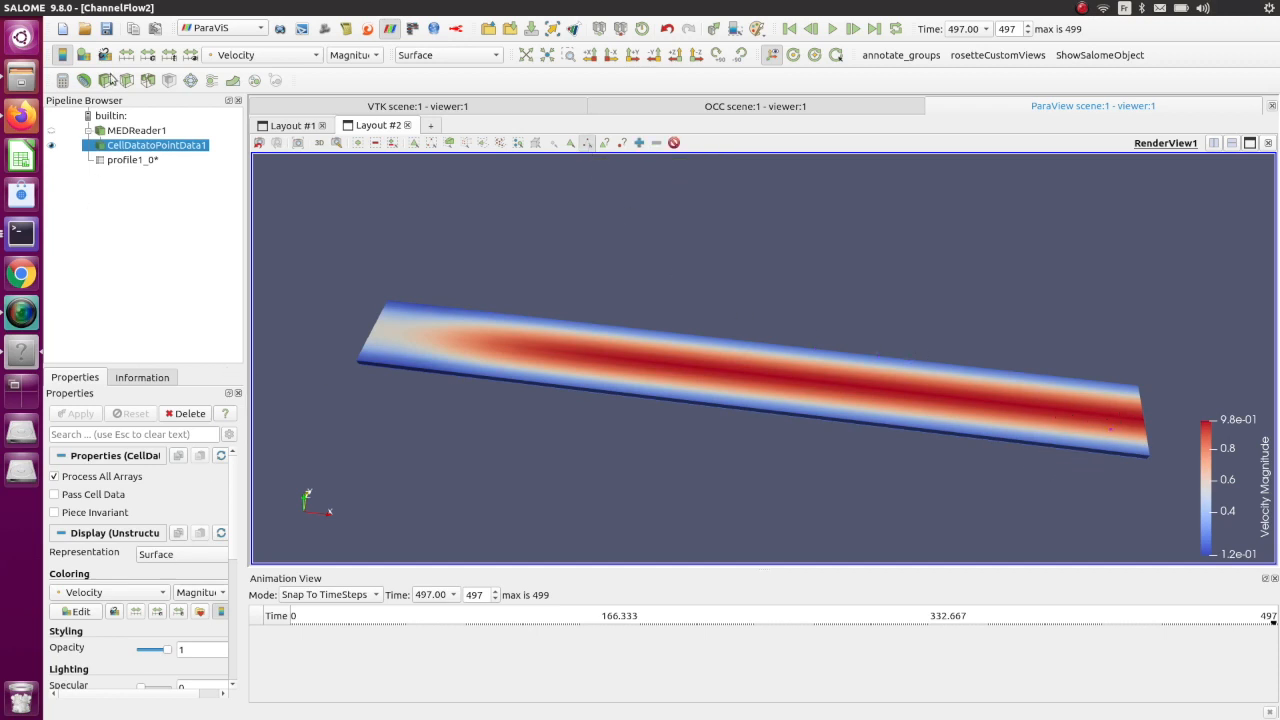
left_click(106, 7)
mouse_move(126, 35)
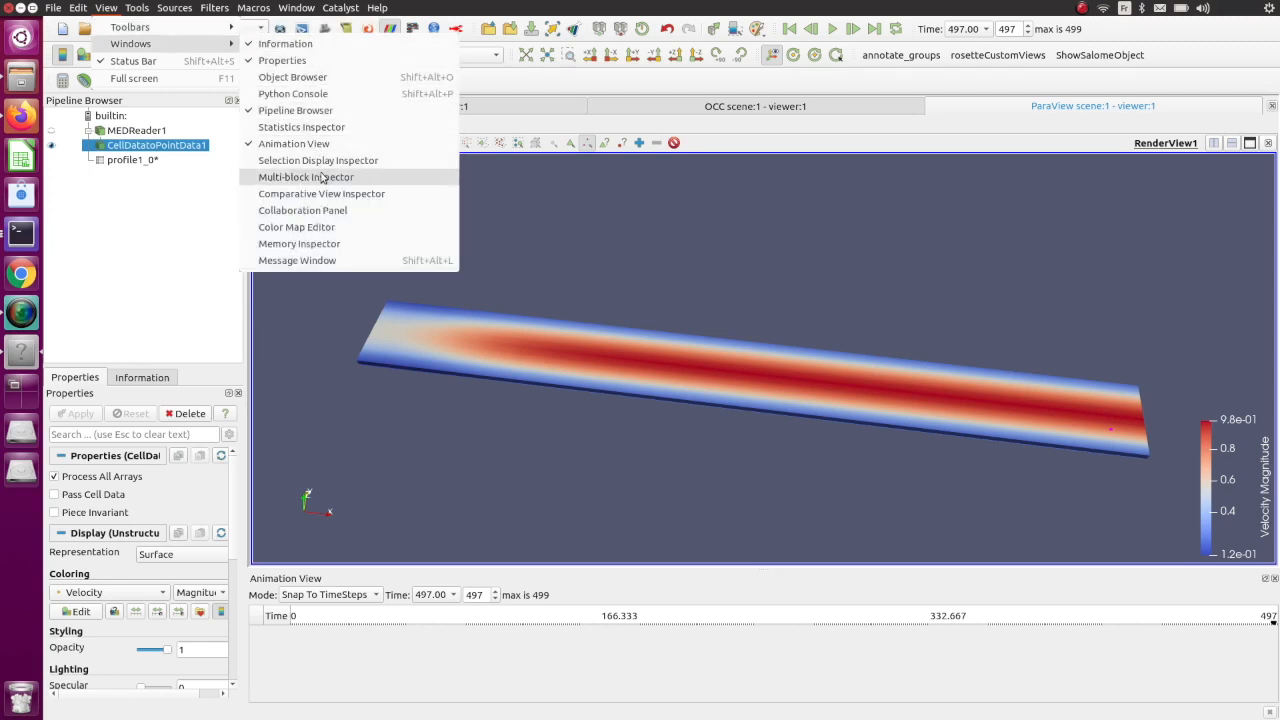
left_click(318, 161)
left_click(275, 697)
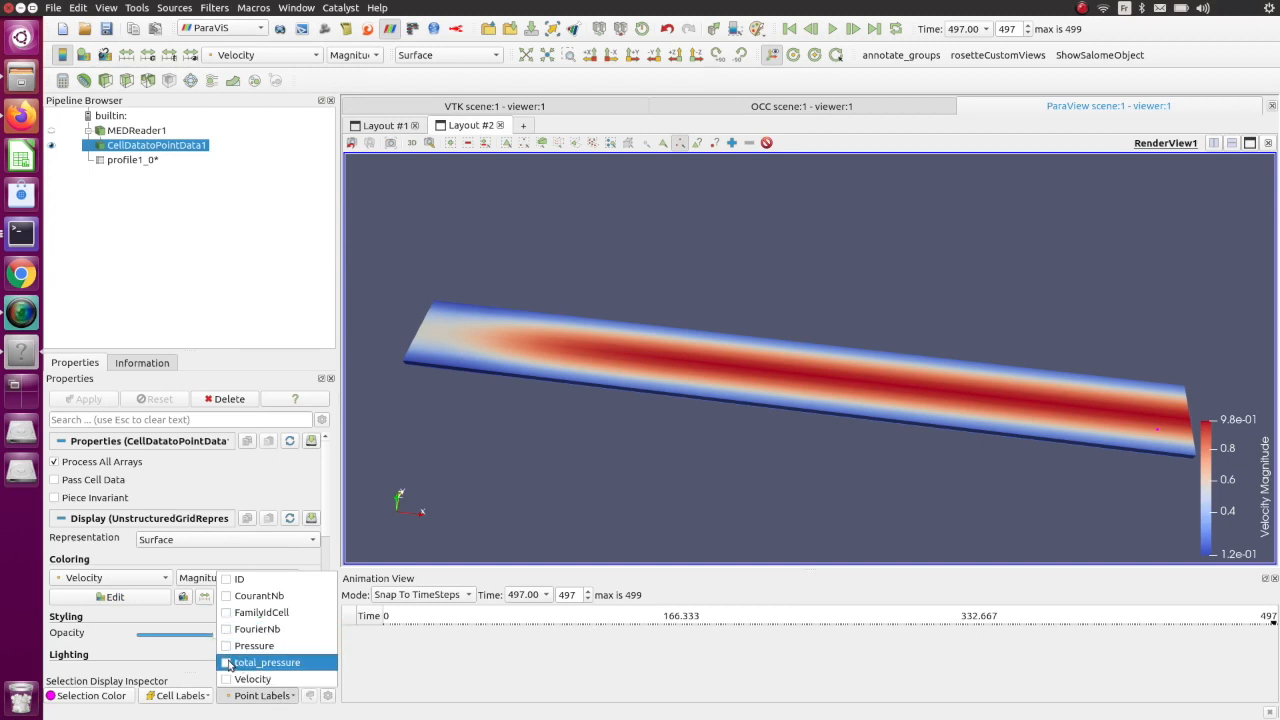
left_click(231, 679)
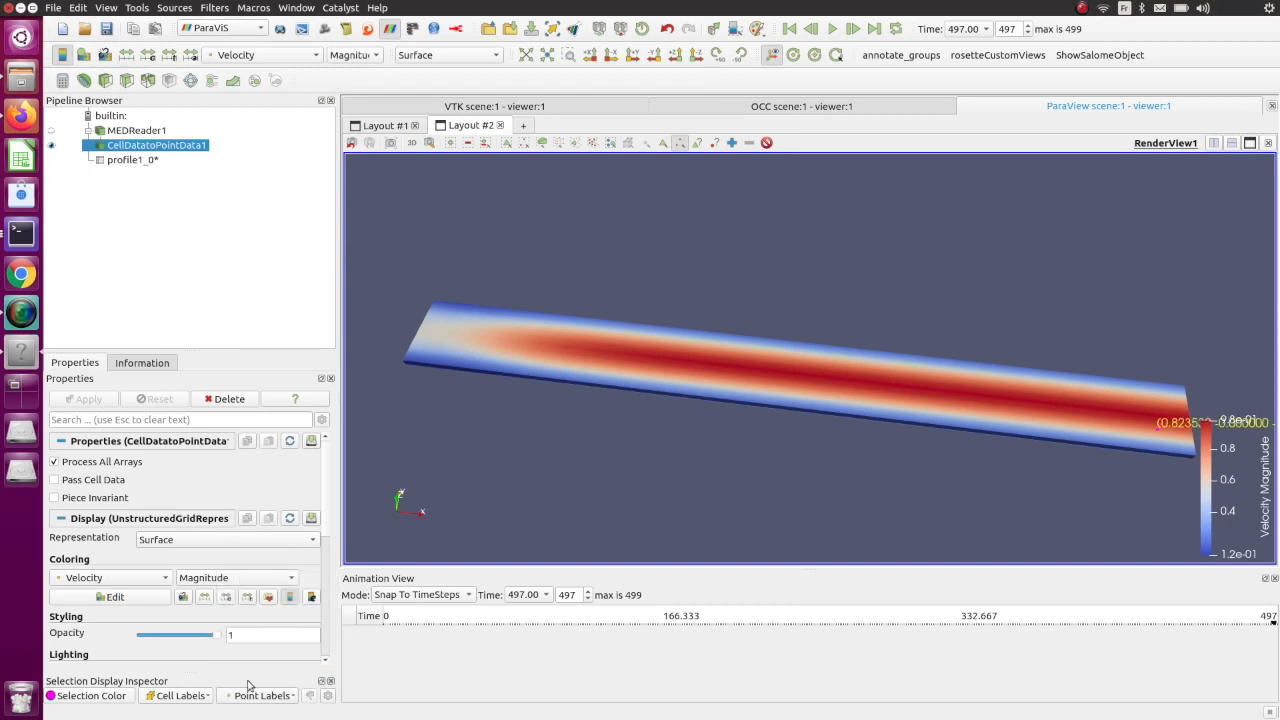
- Add more points along the channel from outlet to inlet to the selection to label their local velocity vectors
left_click(1044, 394)
left_click(911, 387)
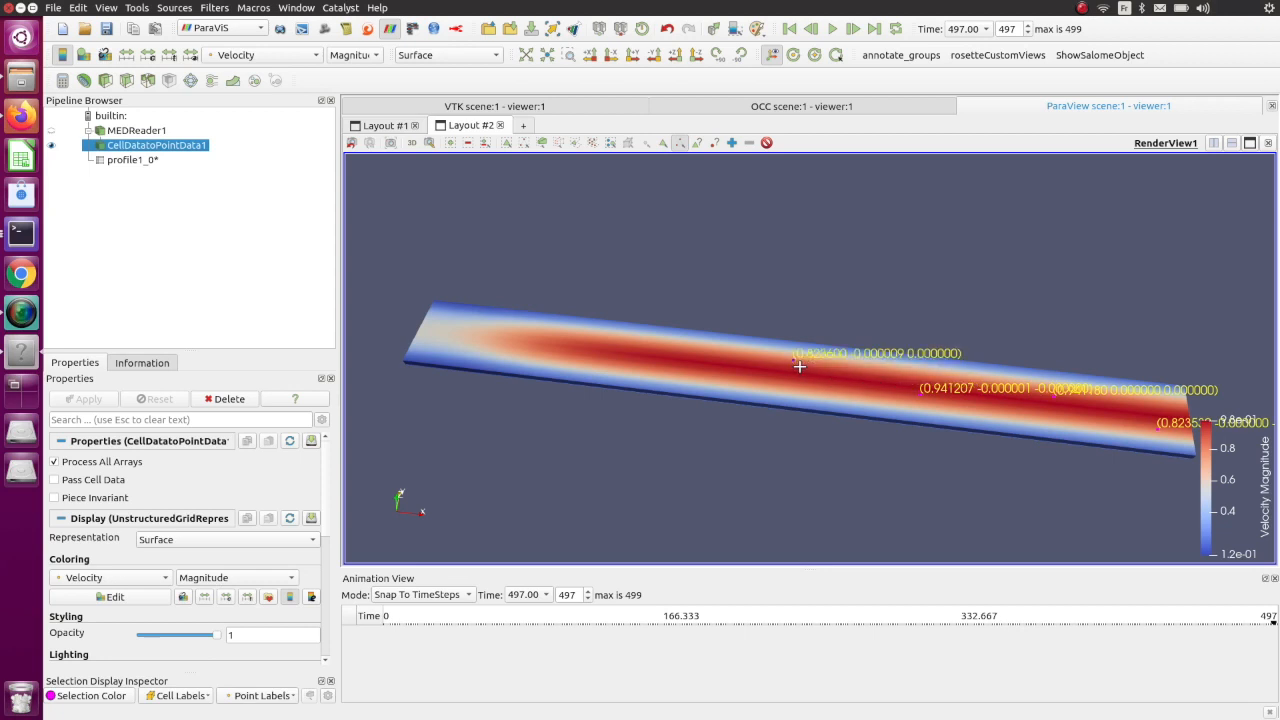
left_click(792, 357)
left_click(617, 351)
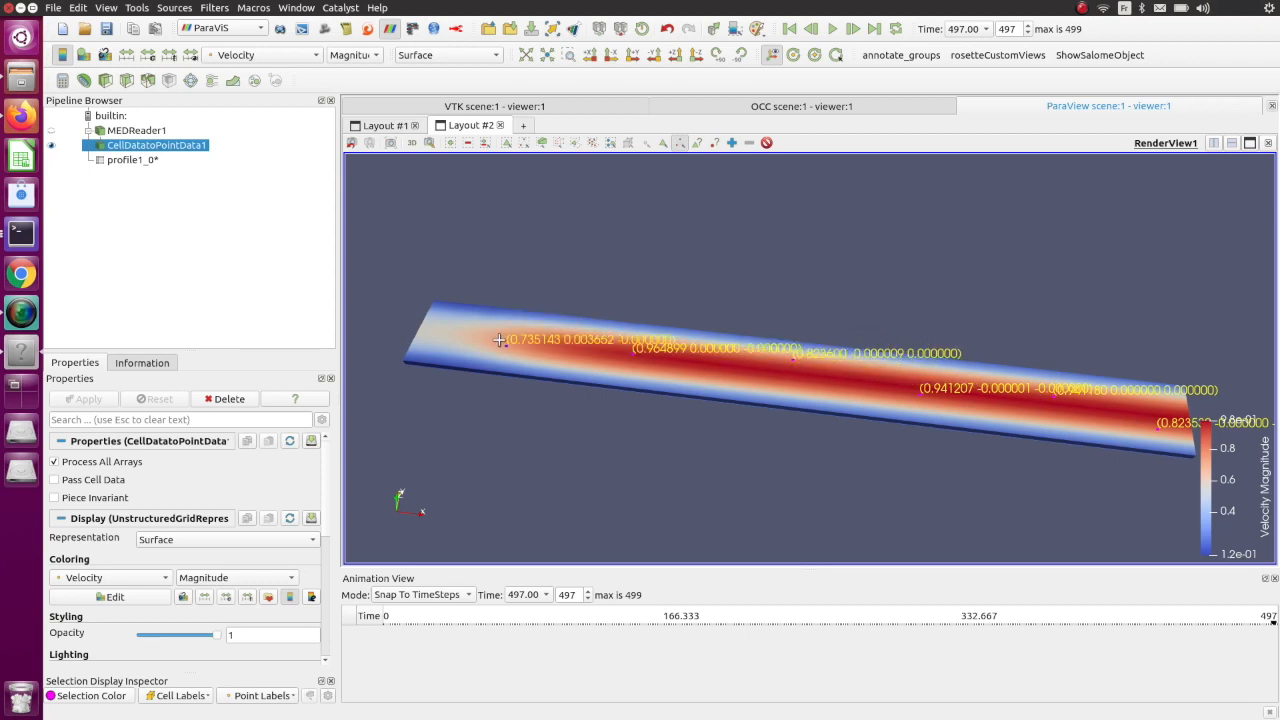
left_click(500, 341)
left_click(484, 322)
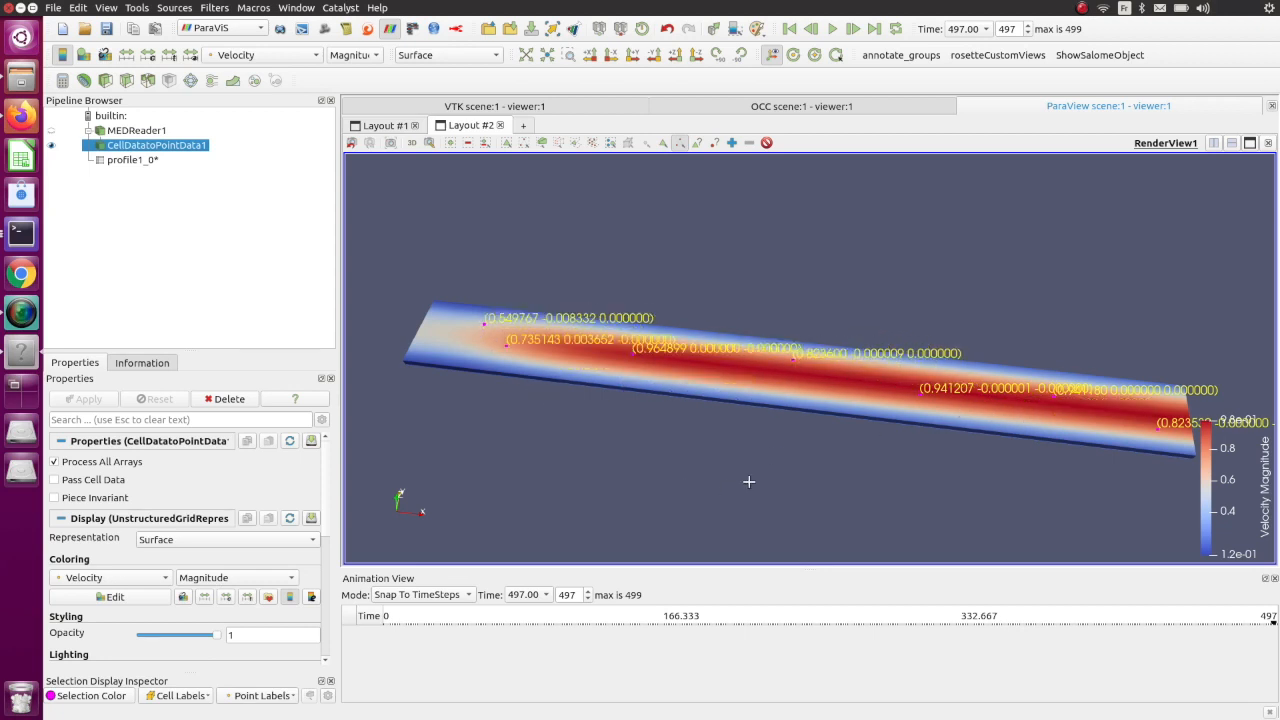
left_click_drag(723, 431, 910, 416)
scroll(910, 416, "up", 2)
scroll(910, 416, "down", 2)
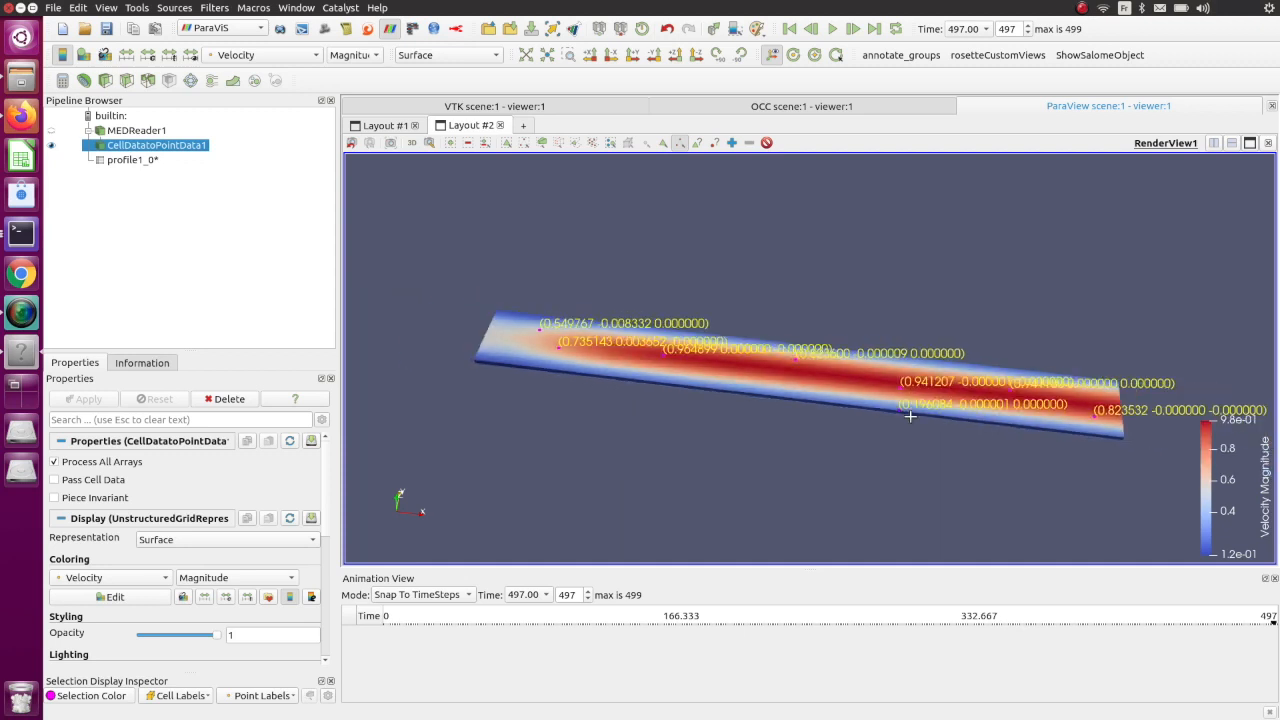
scroll(910, 416, "up", 1)
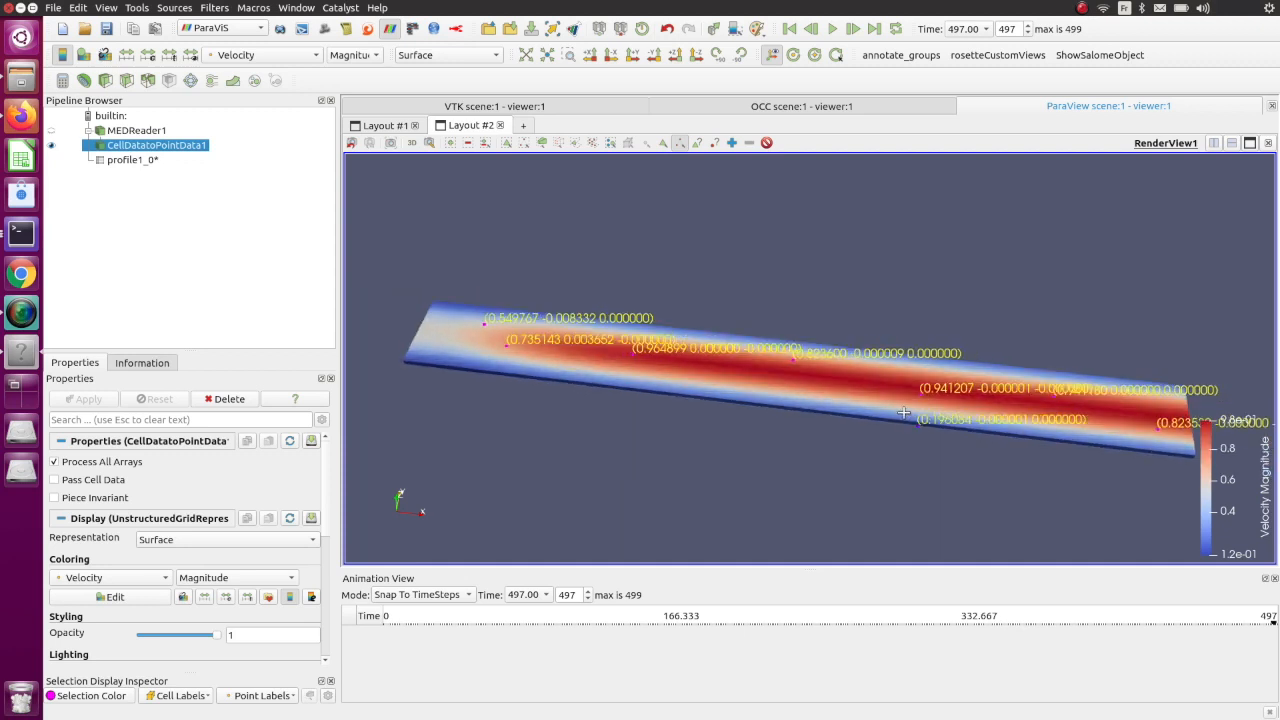